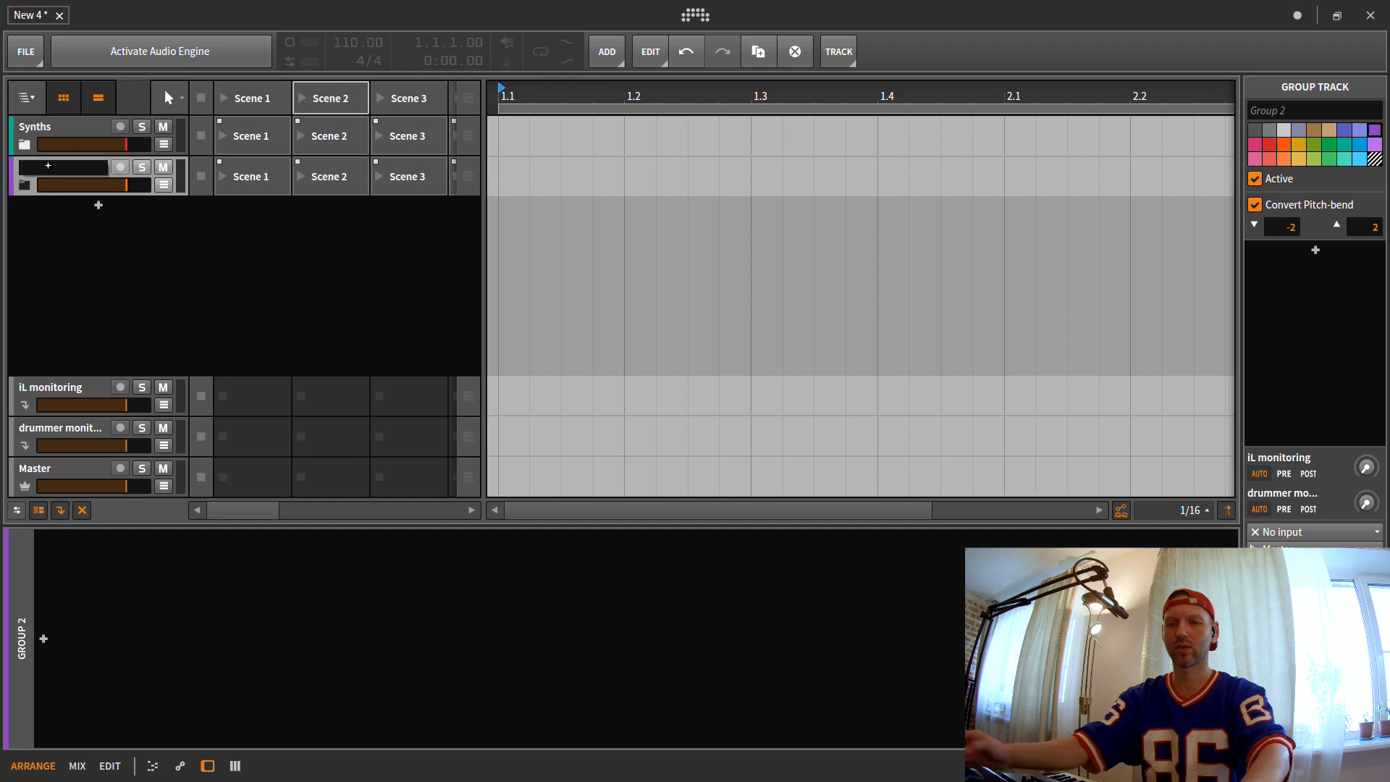
- Name the second group track Playback and add a third group track named Click below it
type("Playback")
key("Return")
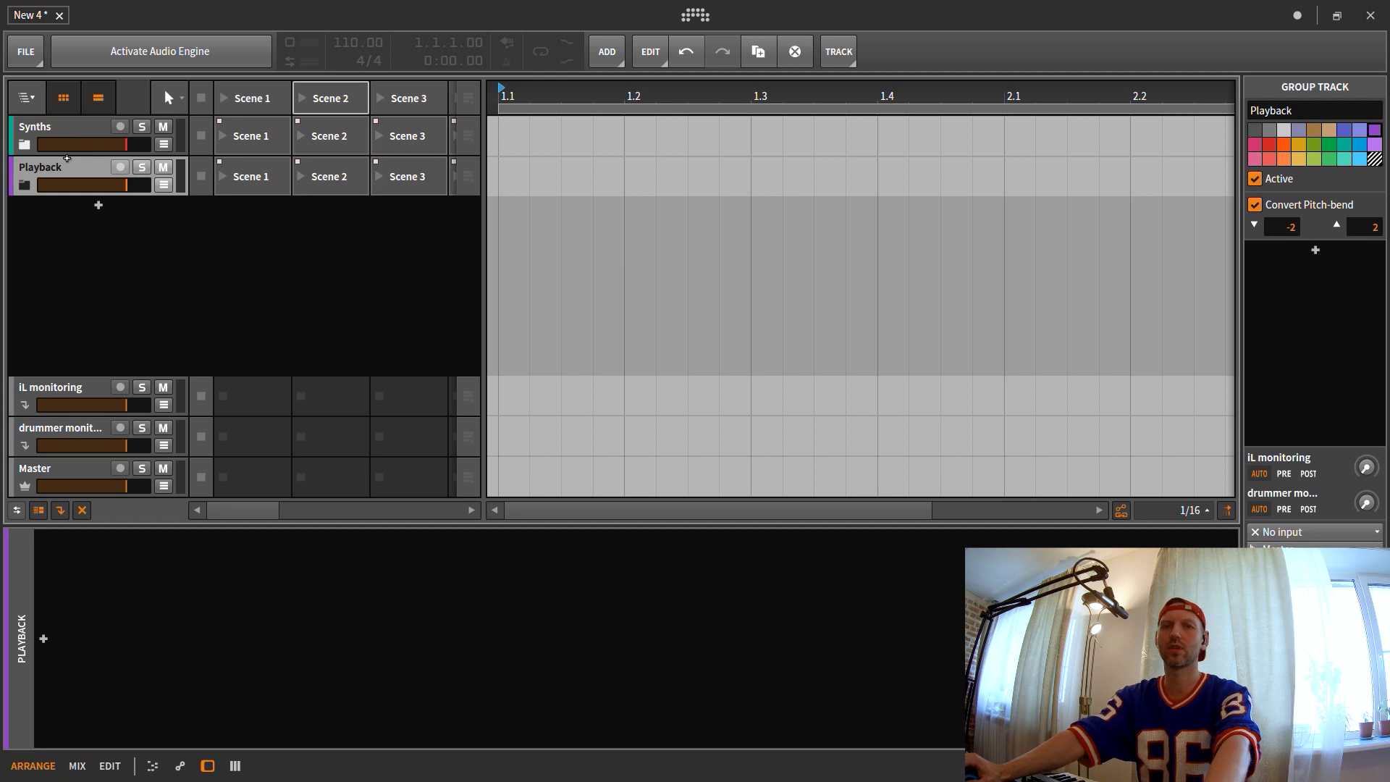
left_click(99, 204)
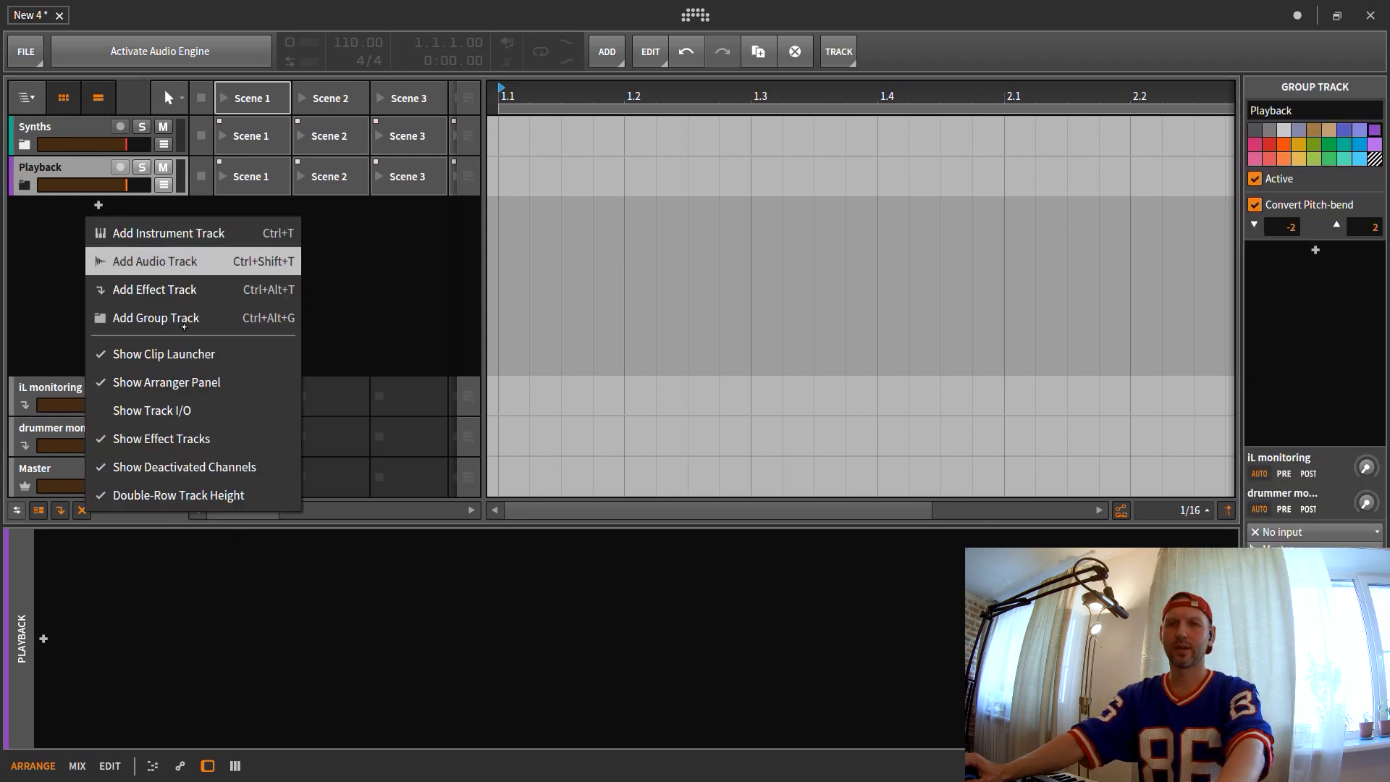
left_click(185, 315)
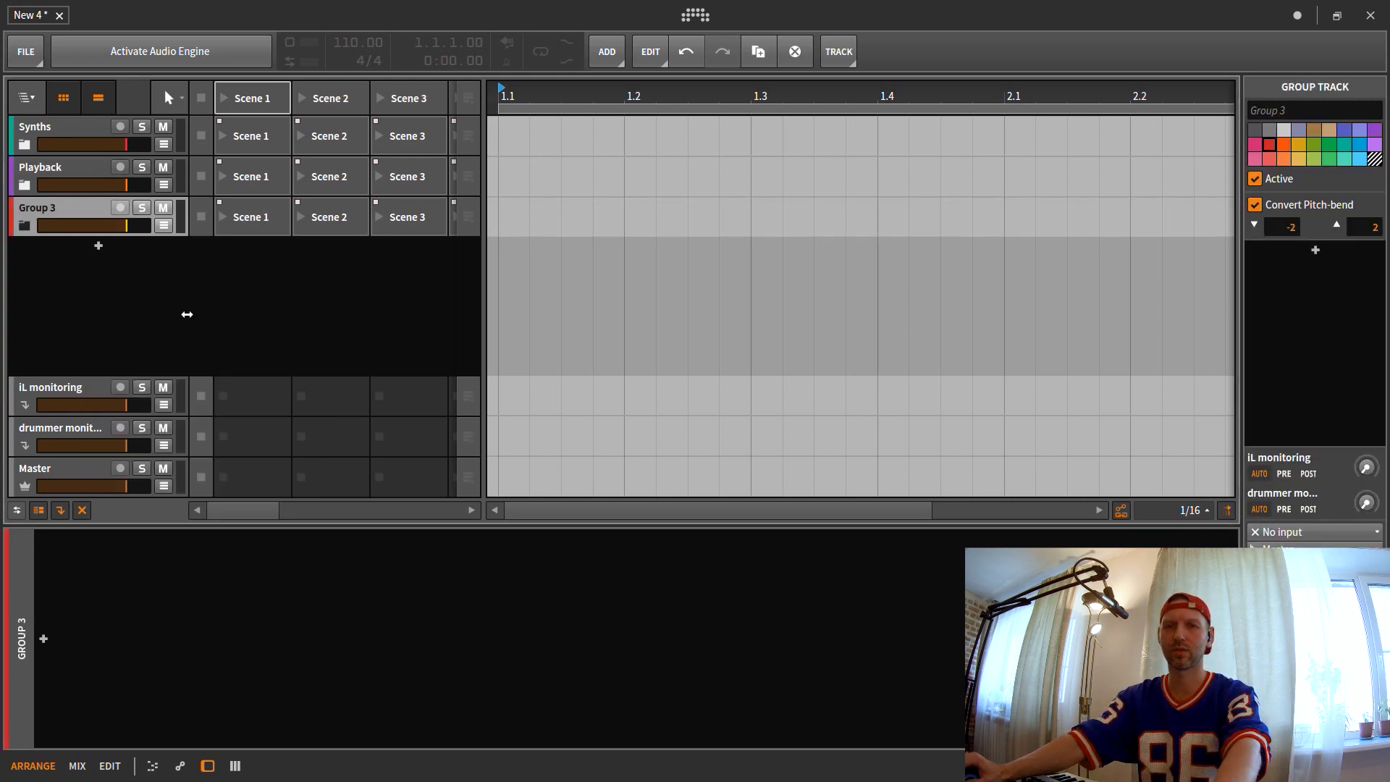
double_click(55, 207)
type("Click")
key("Return")
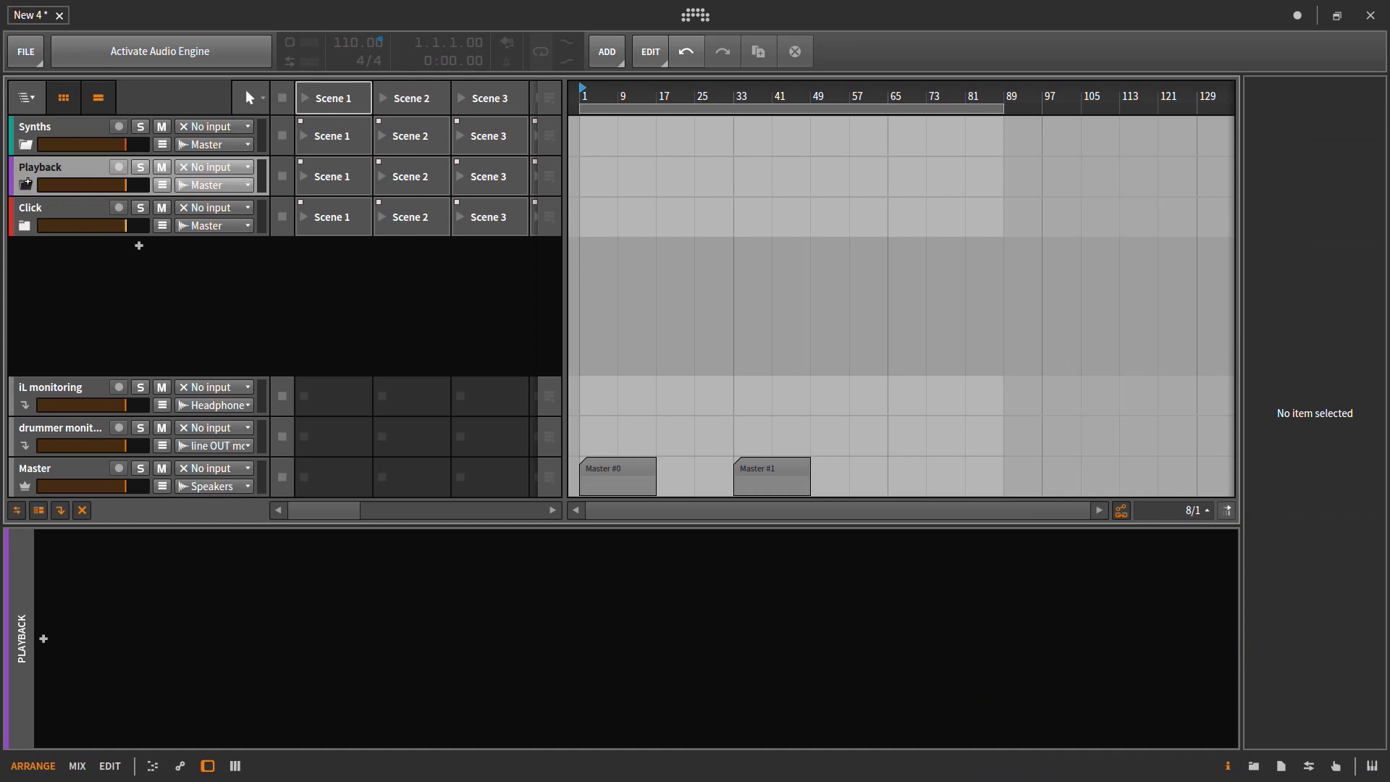
- Review the output routing of the Synths, Playback, Click, iL monitoring, drummer monitoring and Master tracks
left_click(26, 138)
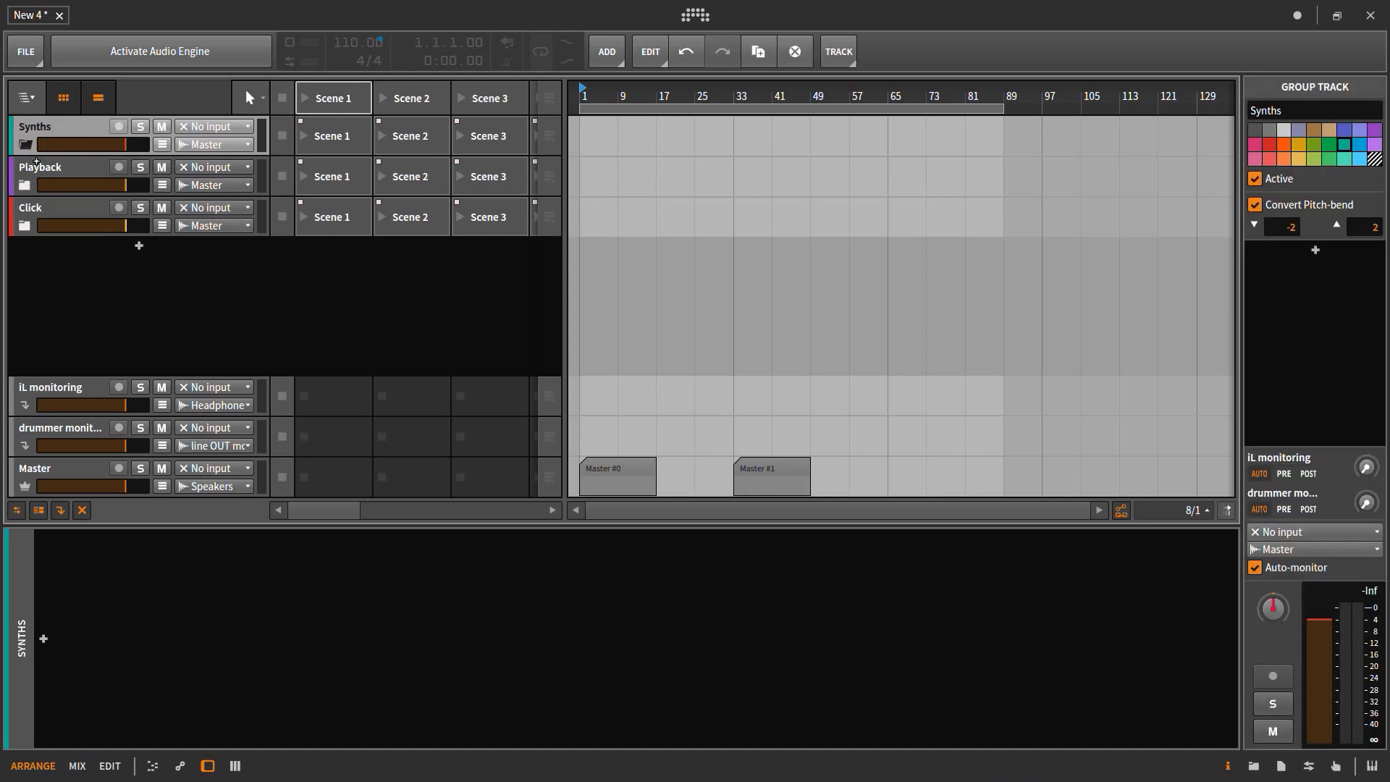
left_click(28, 170)
left_click(23, 212)
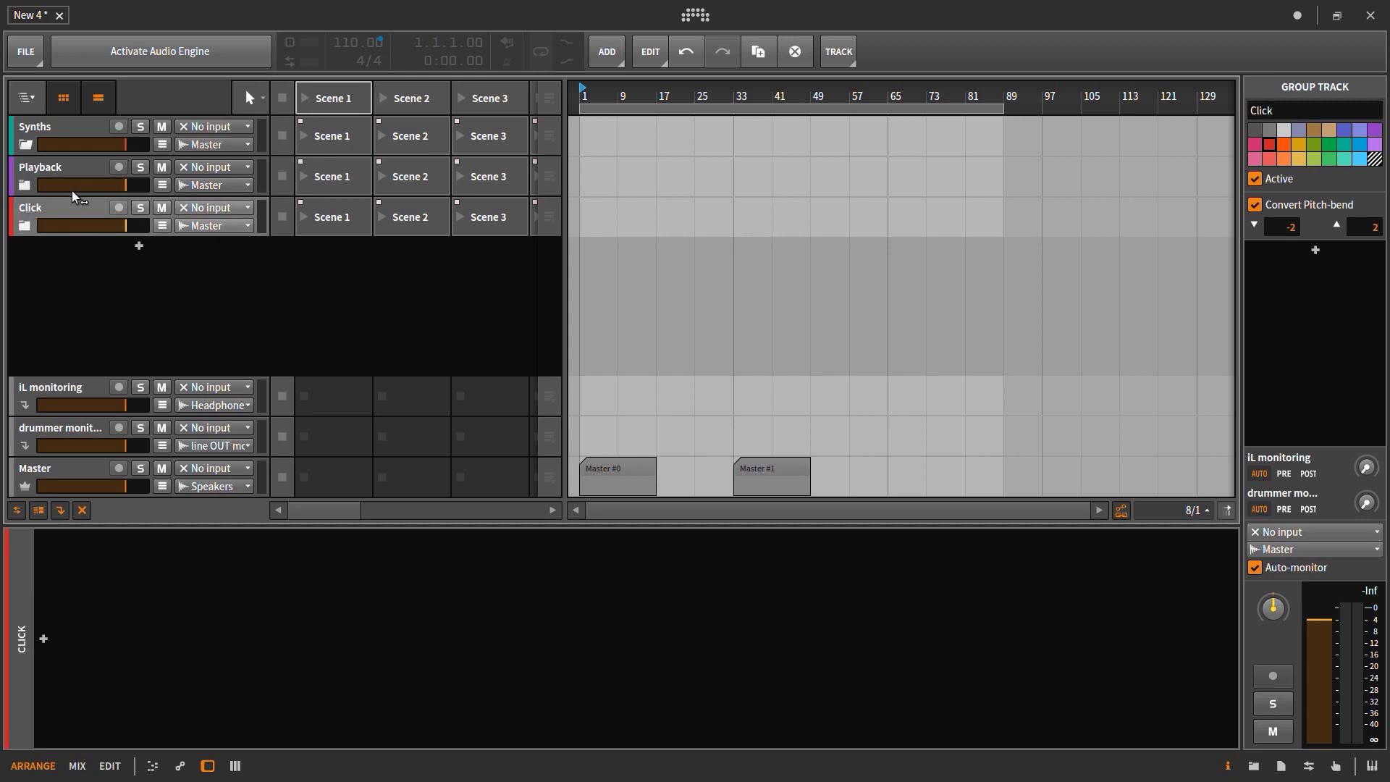
left_click(50, 386)
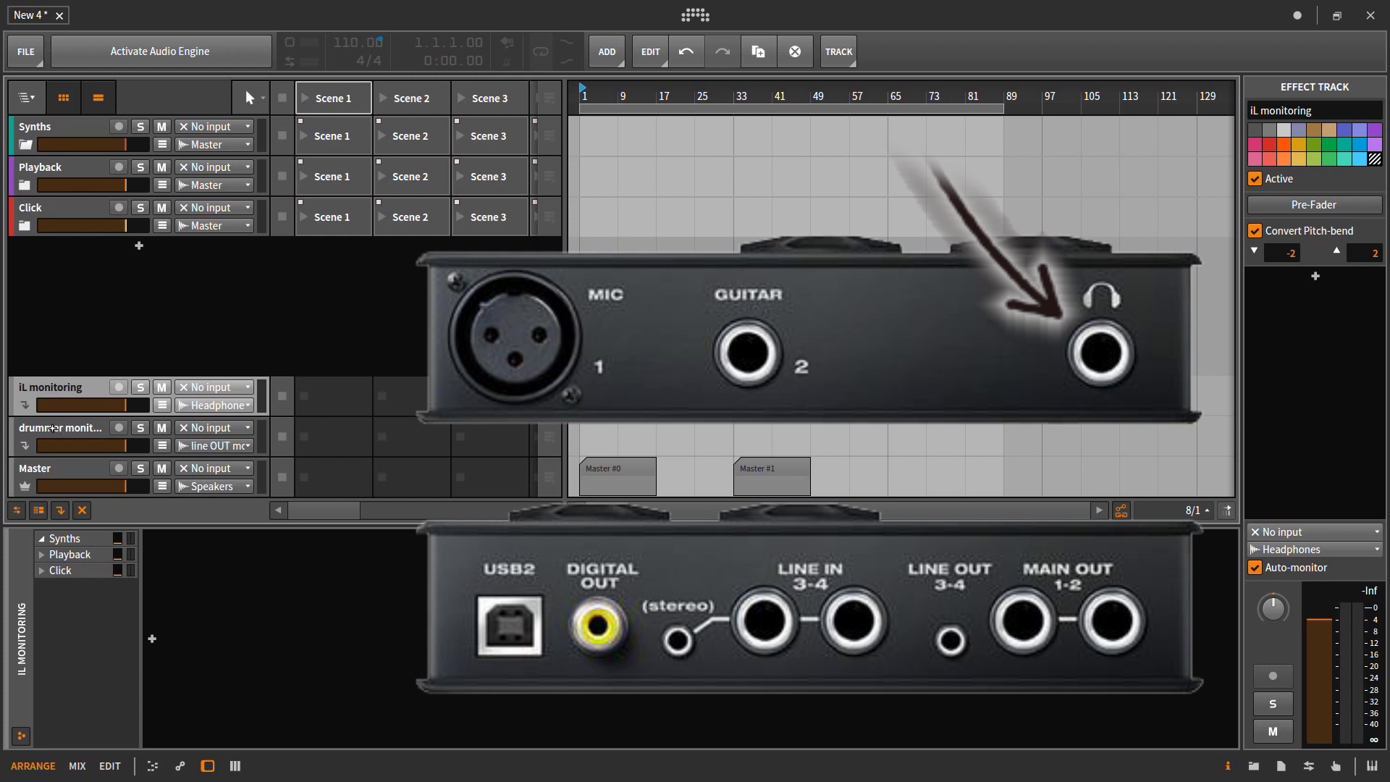
left_click(54, 432)
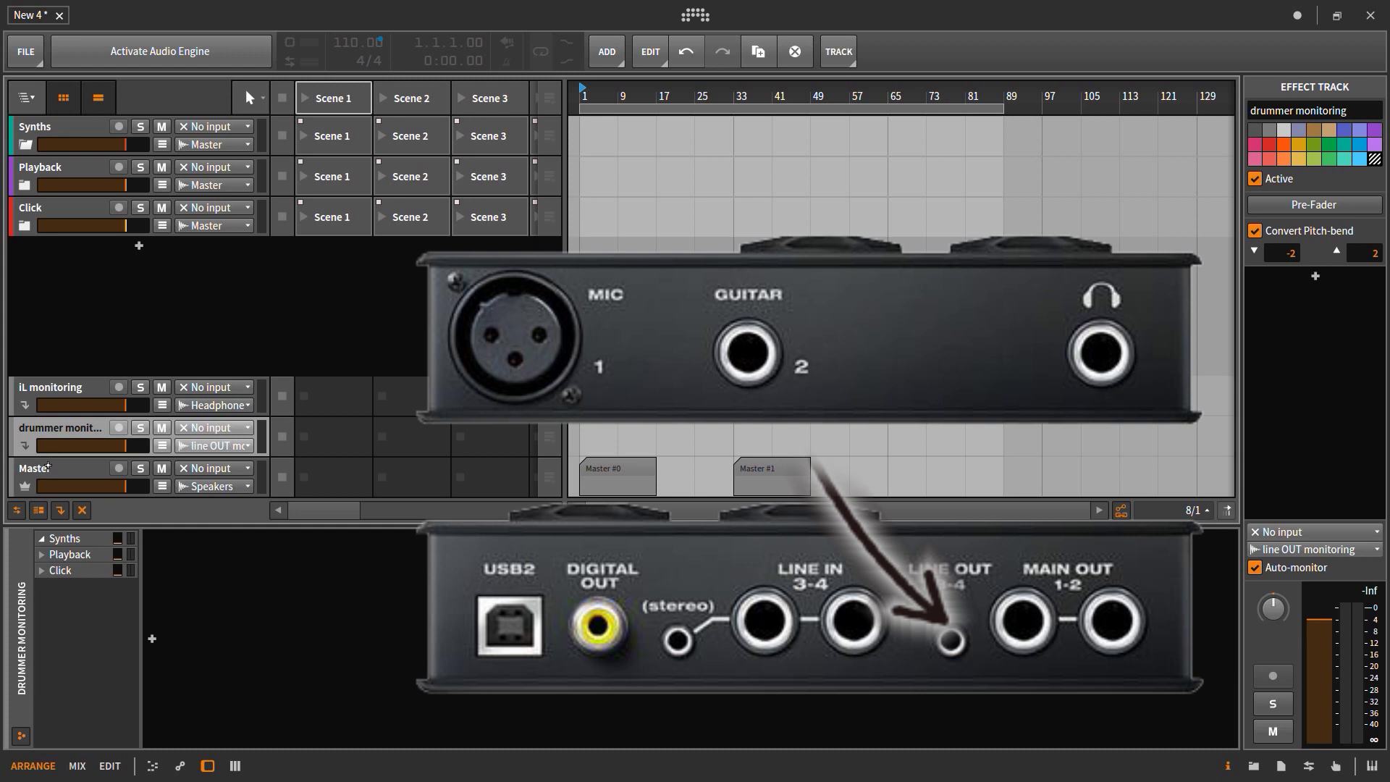
left_click(45, 463)
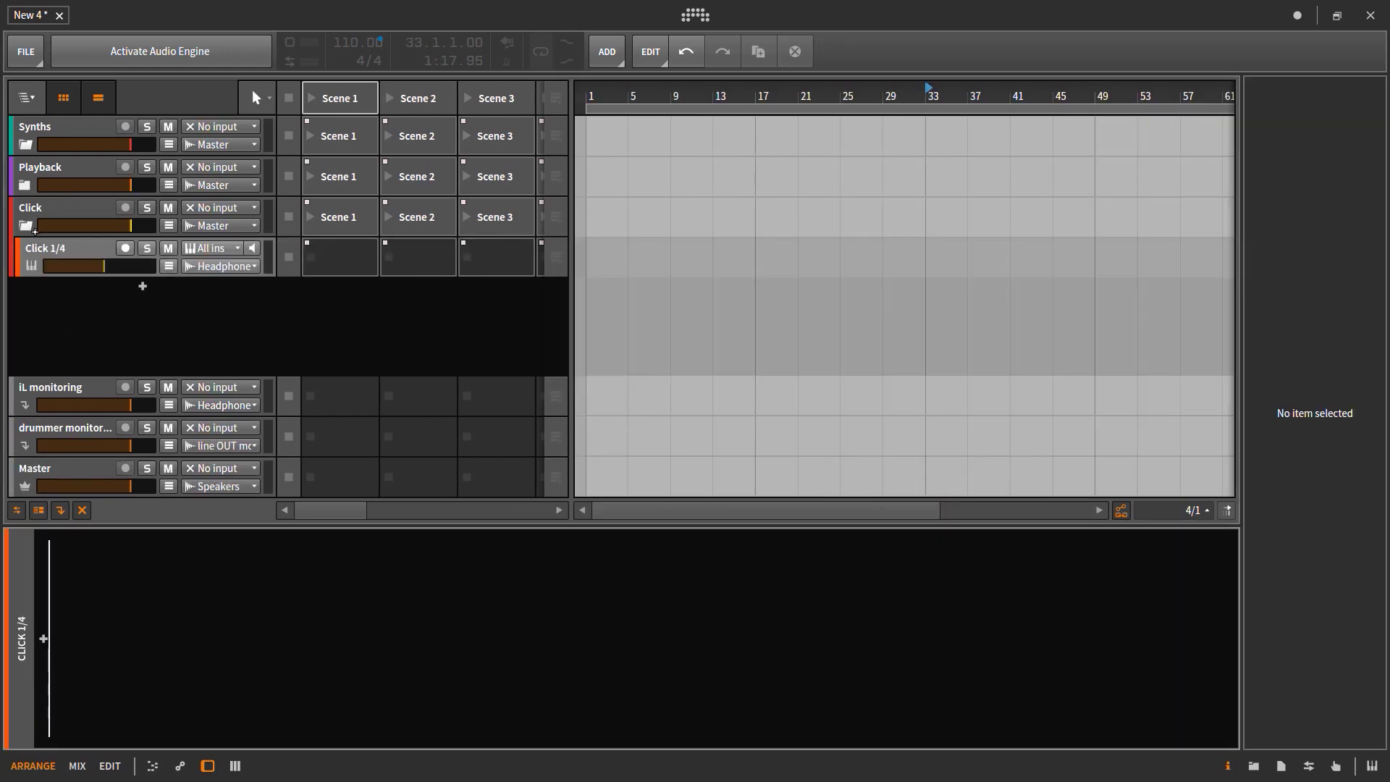
left_click(31, 213)
left_click(34, 259)
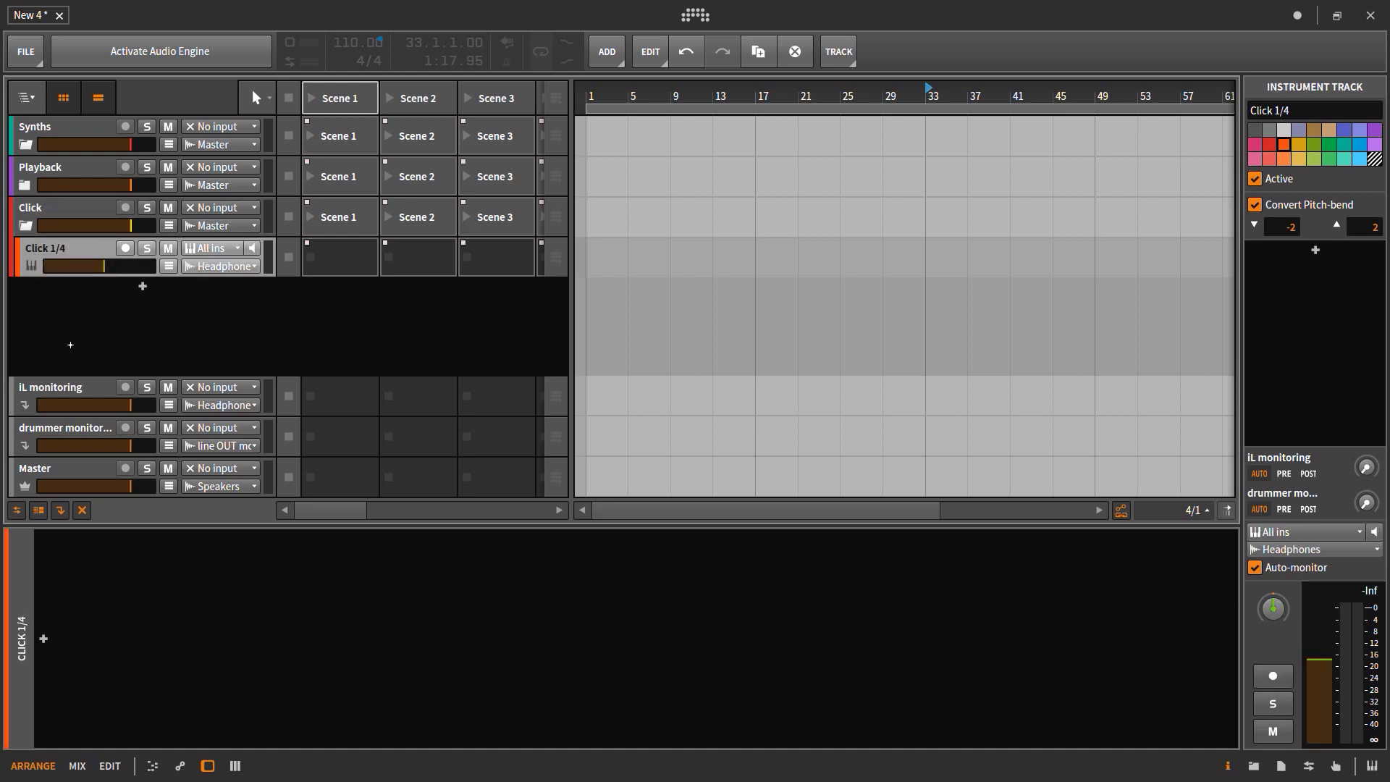
left_click(43, 638)
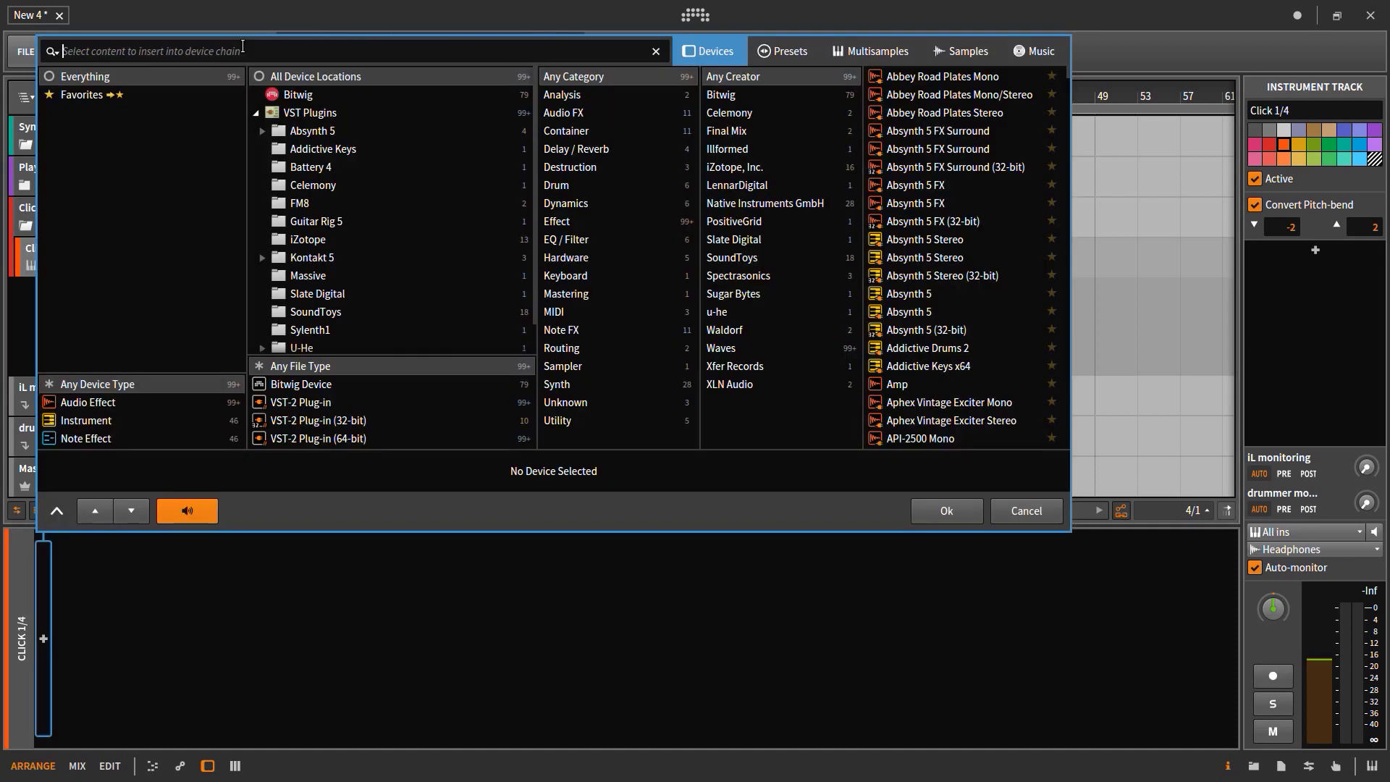
type("drum")
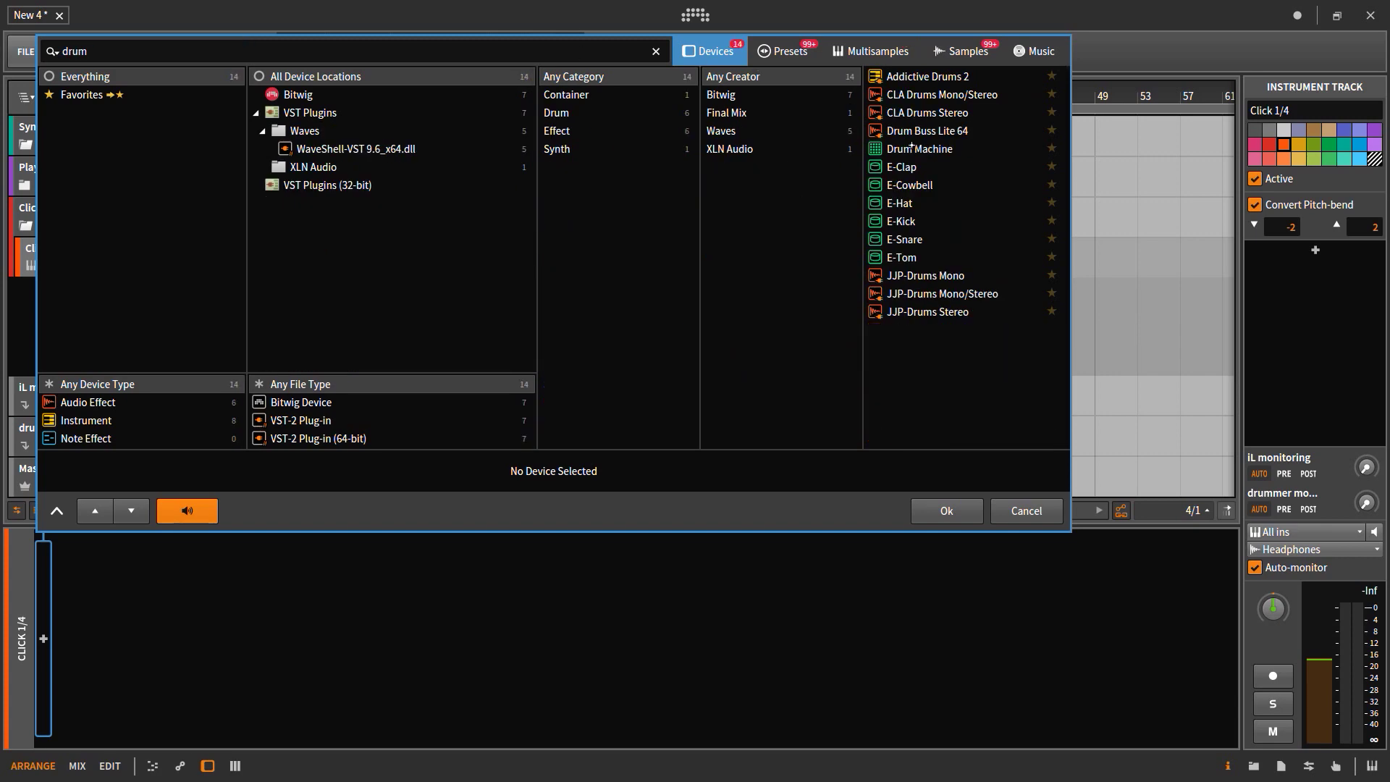
left_click(929, 150)
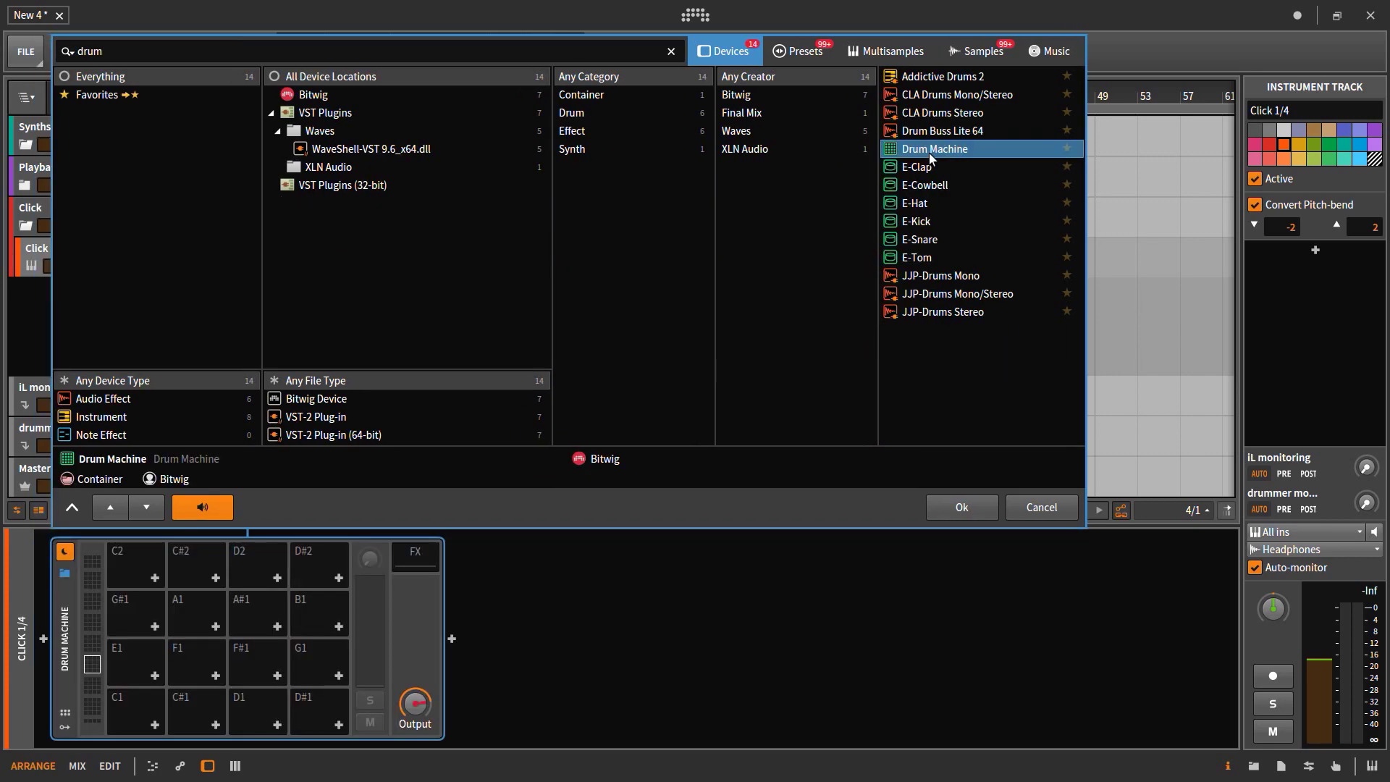
left_click(1024, 498)
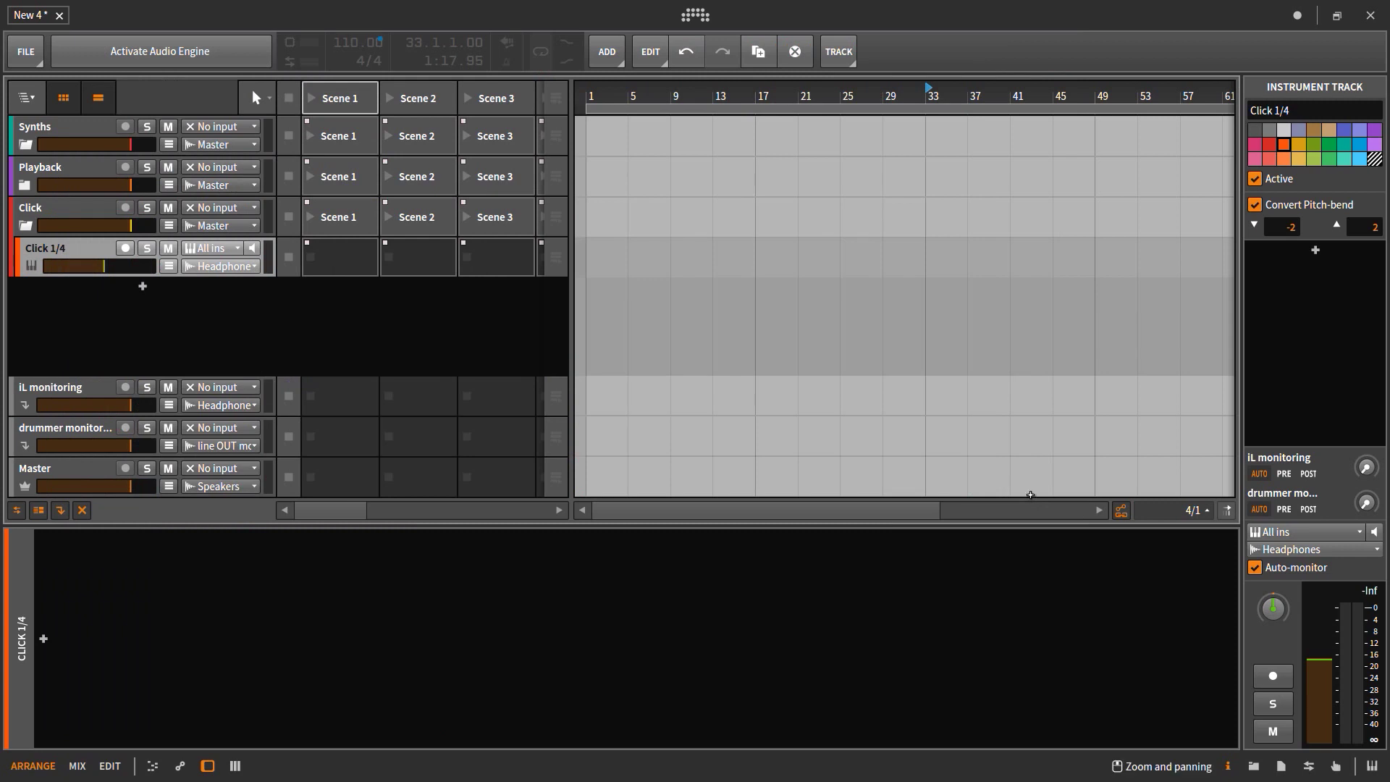
- Select the FM-4 device on the drum machine pad beside F4 in the Click 1/4 track and activate the audio engine
left_click(88, 622)
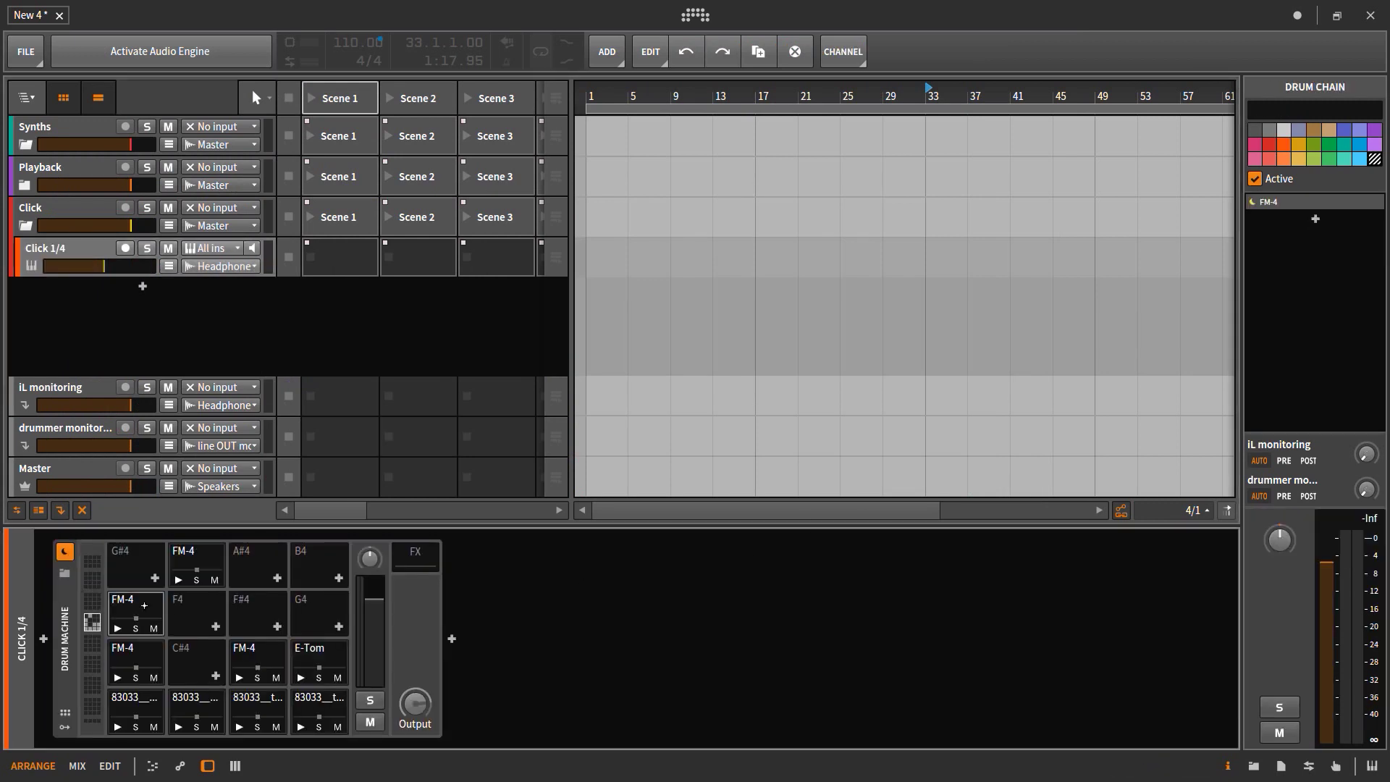
left_click(144, 605)
left_click(476, 619)
left_click(257, 52)
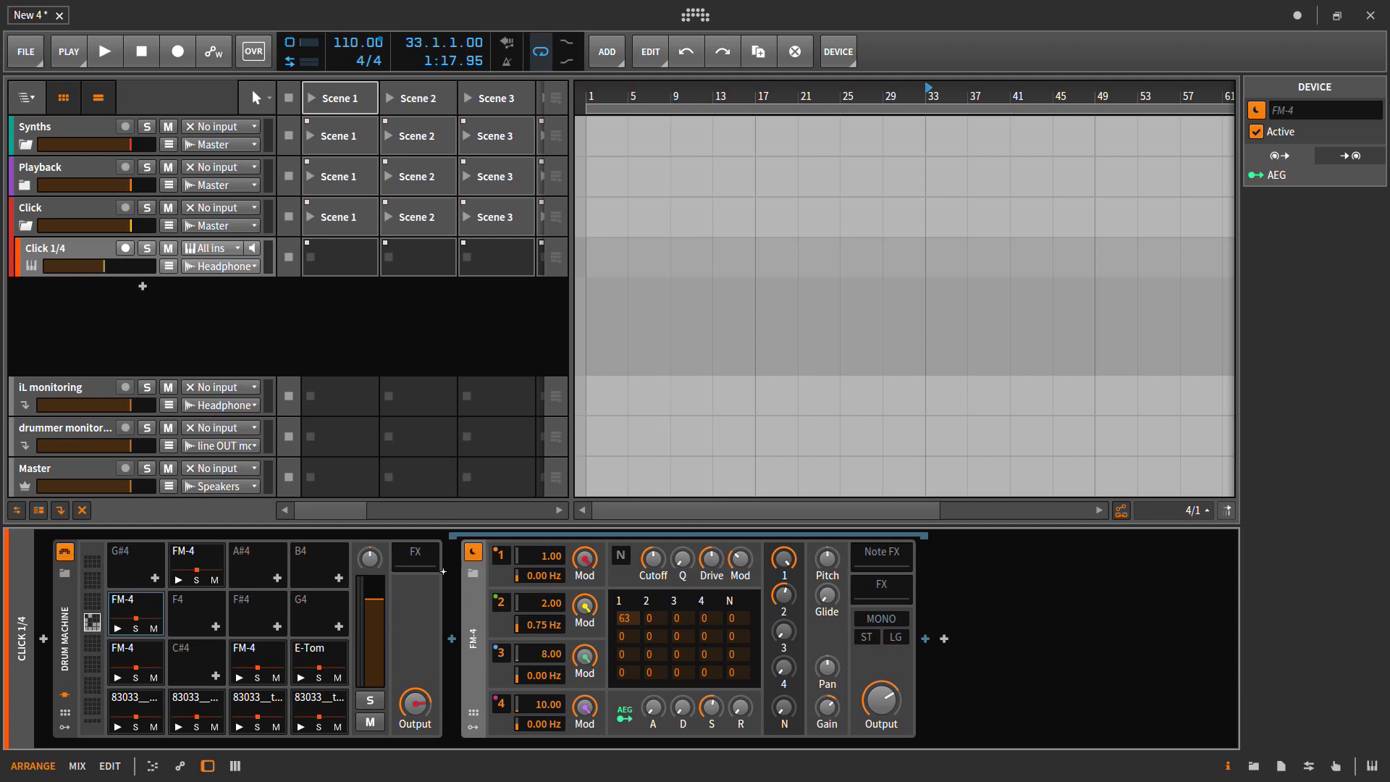
- Audition the FM-4 click sounds on the drum machine pads of the Click 1/4 track
left_click(123, 628)
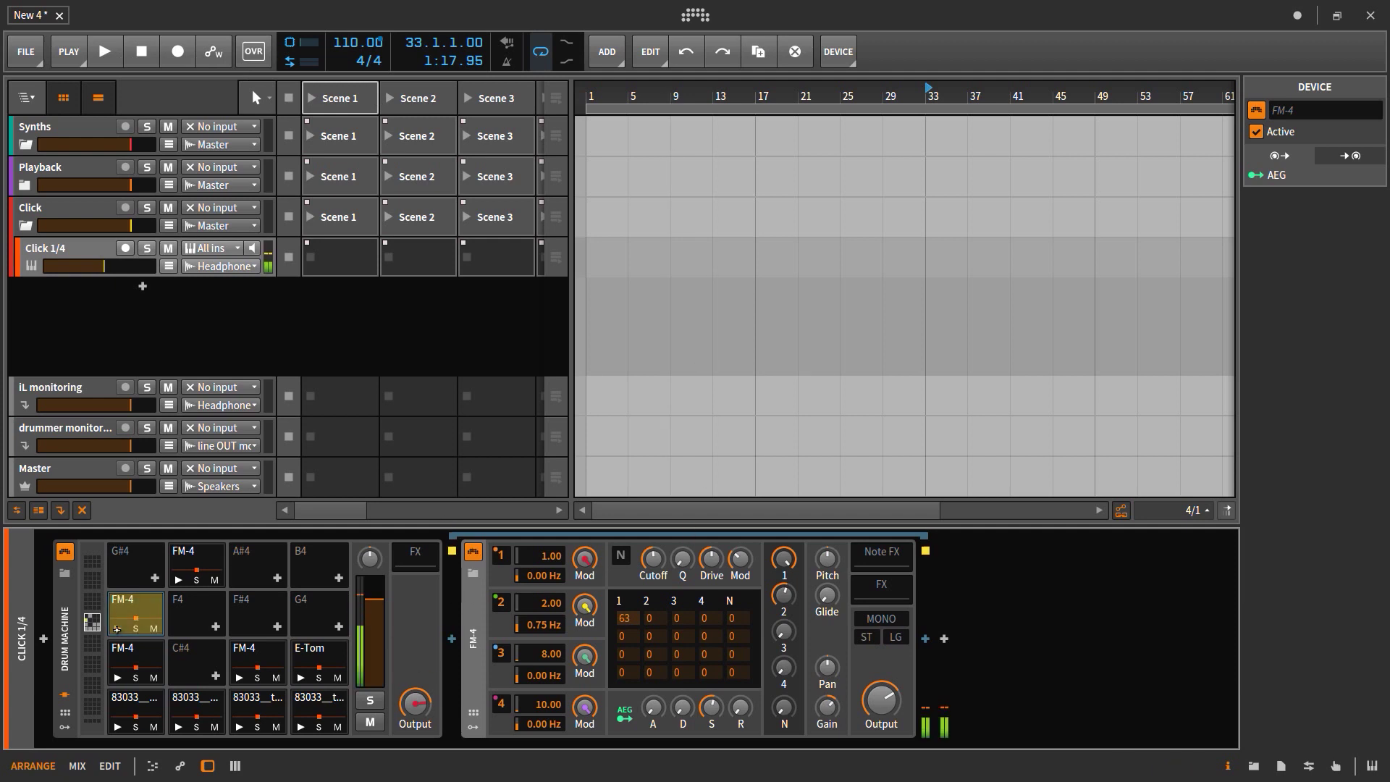
left_click(117, 679)
left_click(117, 679)
left_click(178, 580)
left_click(124, 628)
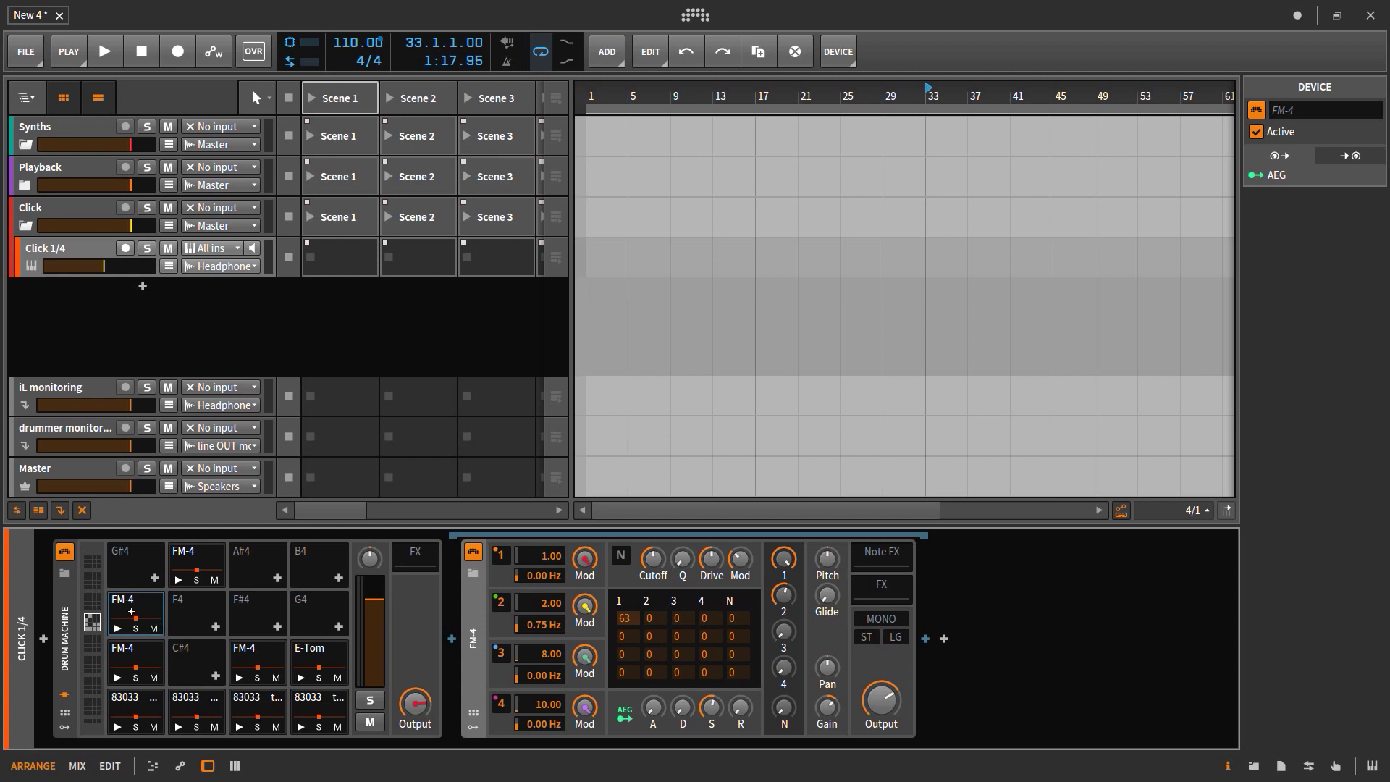
left_click(134, 617)
left_click(117, 630)
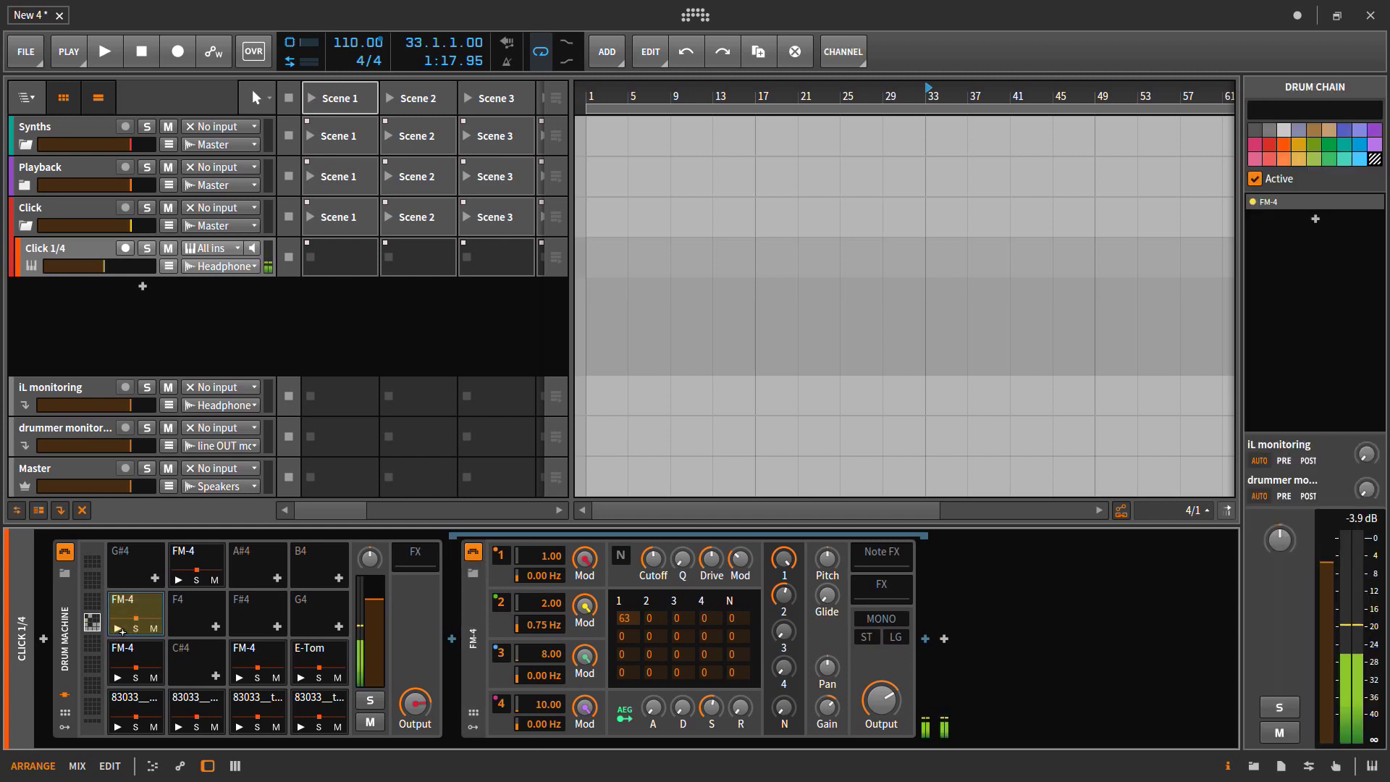
left_click(116, 677)
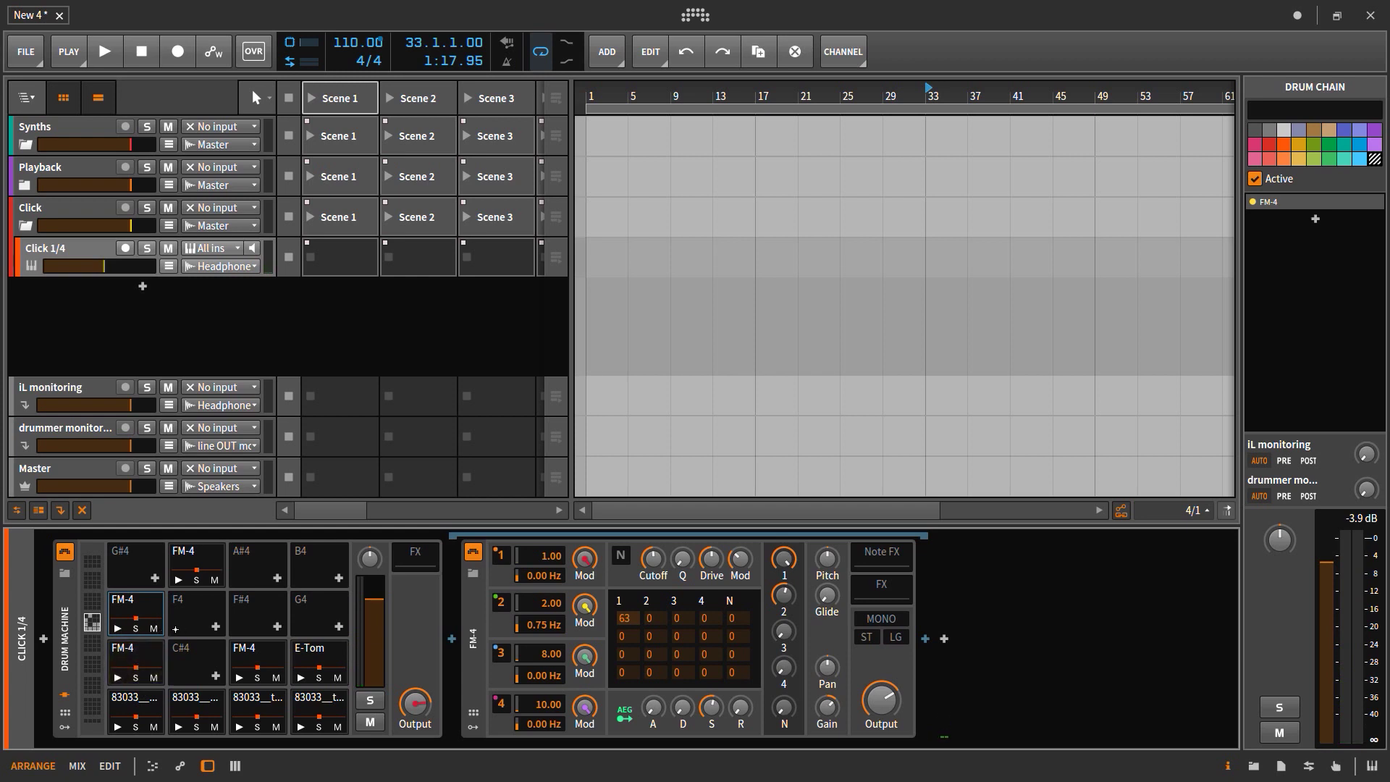
- Audition the four 83033 sampler pads in the lowest row of the drum machine
left_click(157, 705)
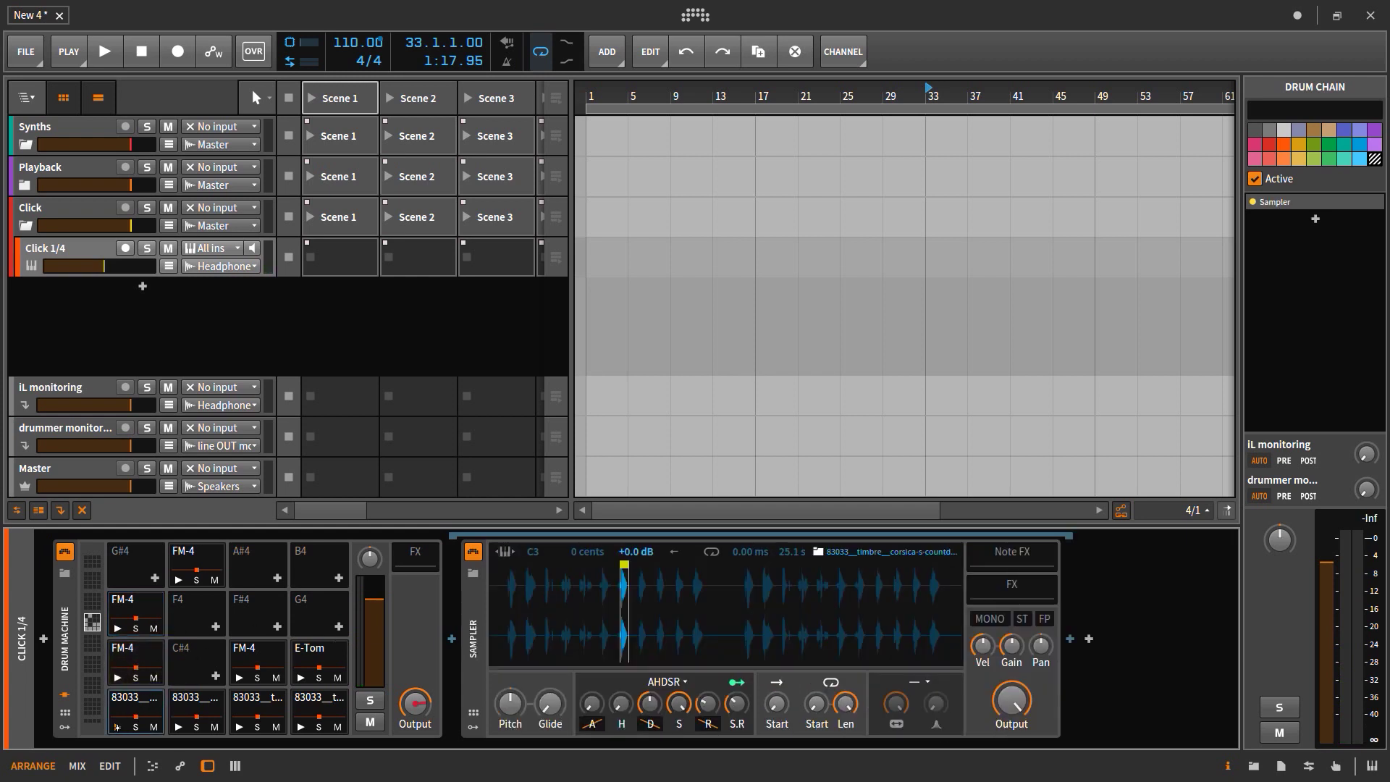
left_click(117, 727)
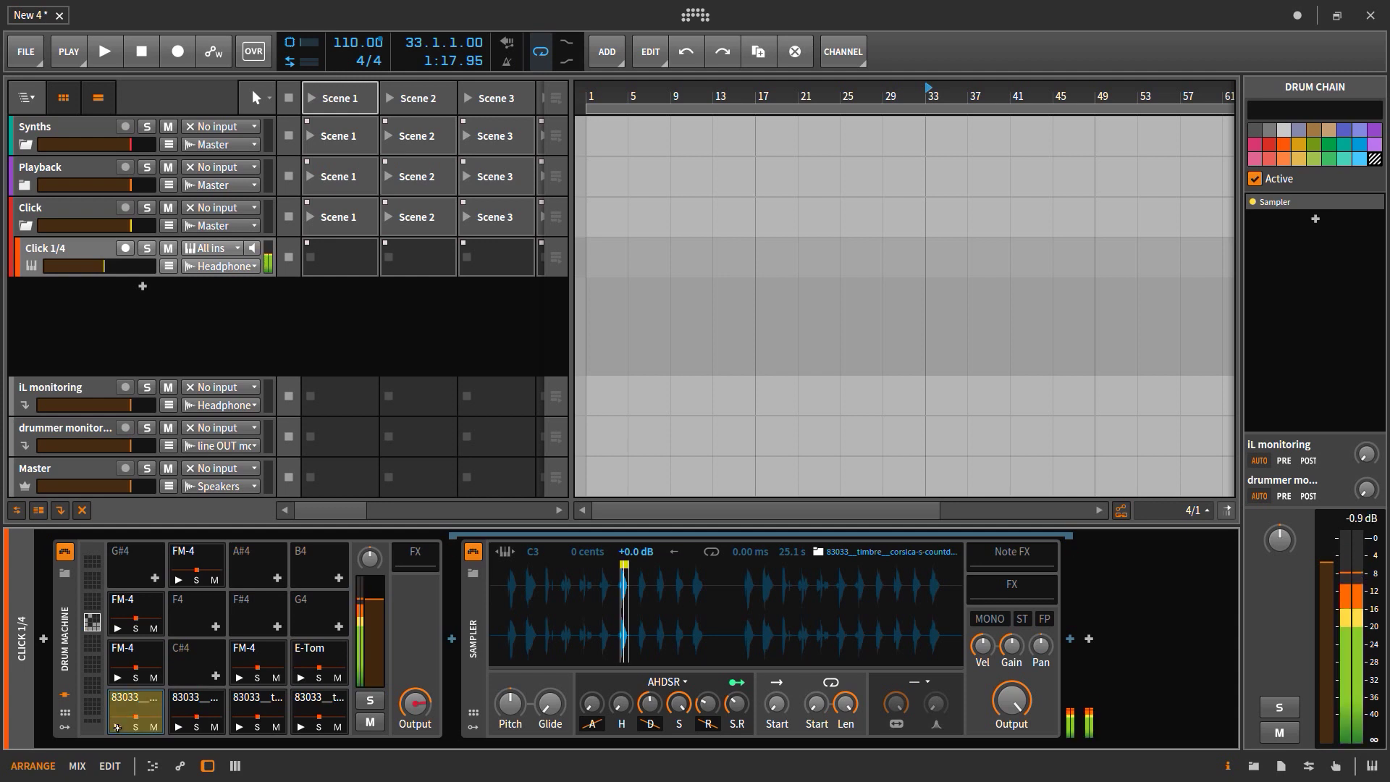
left_click(178, 727)
left_click(239, 727)
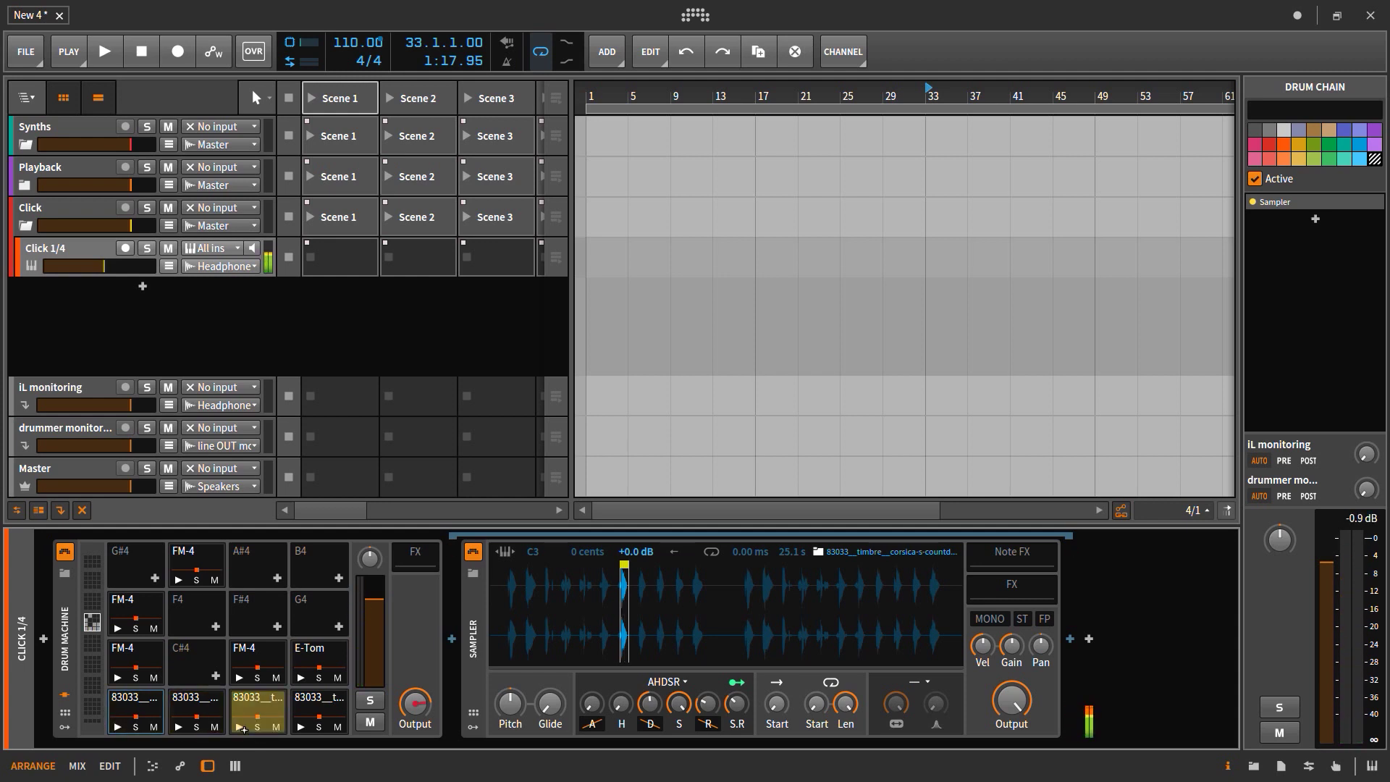
left_click(299, 727)
- Draw a 32-bar clip on the Click 1/4 track starting at bar 1 and open it for note editing
left_click(586, 96)
mouse_move(600, 95)
left_mouse_down()
mouse_move(623, 161)
mouse_move(601, 103)
mouse_move(612, 134)
left_mouse_up()
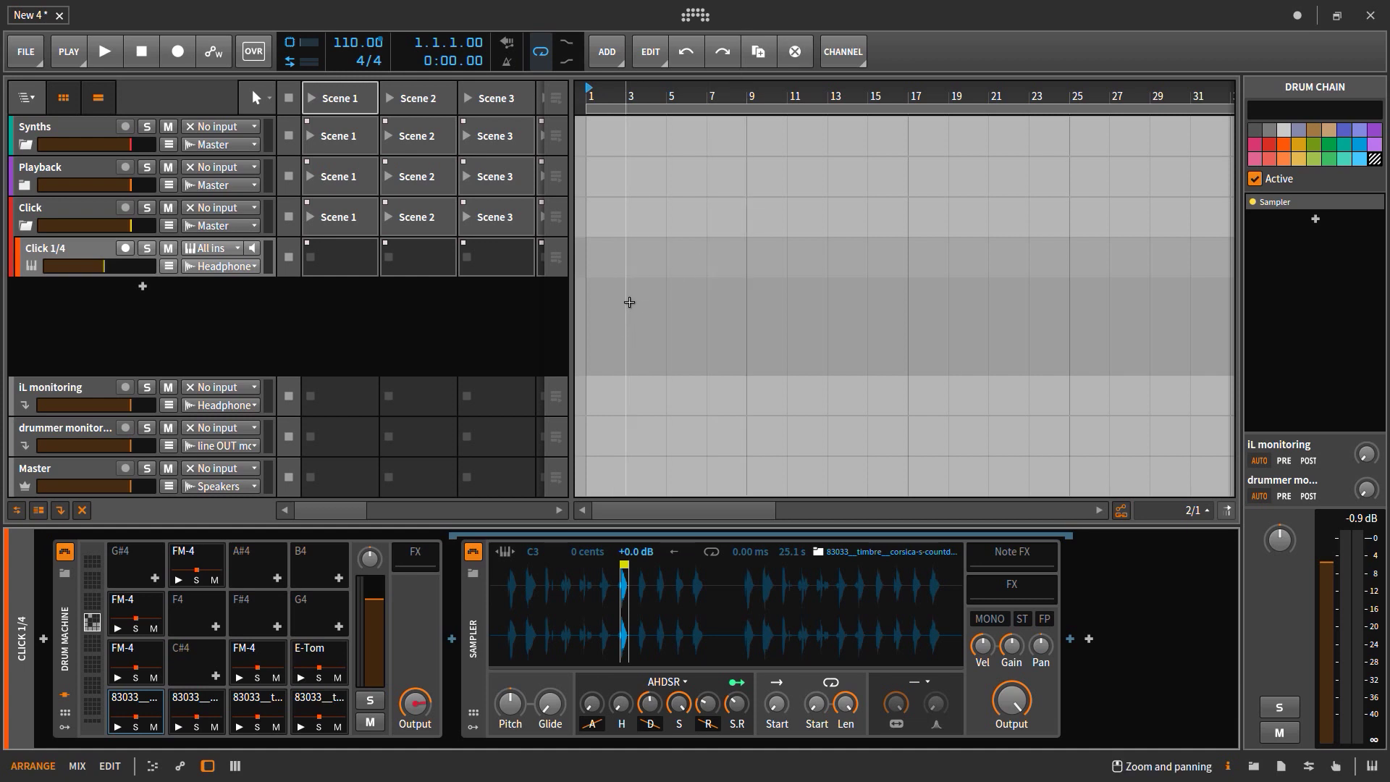
left_click_drag(608, 244, 1029, 233)
left_click_drag(998, 105, 997, 68)
left_click_drag(729, 249, 797, 249)
double_click(732, 249)
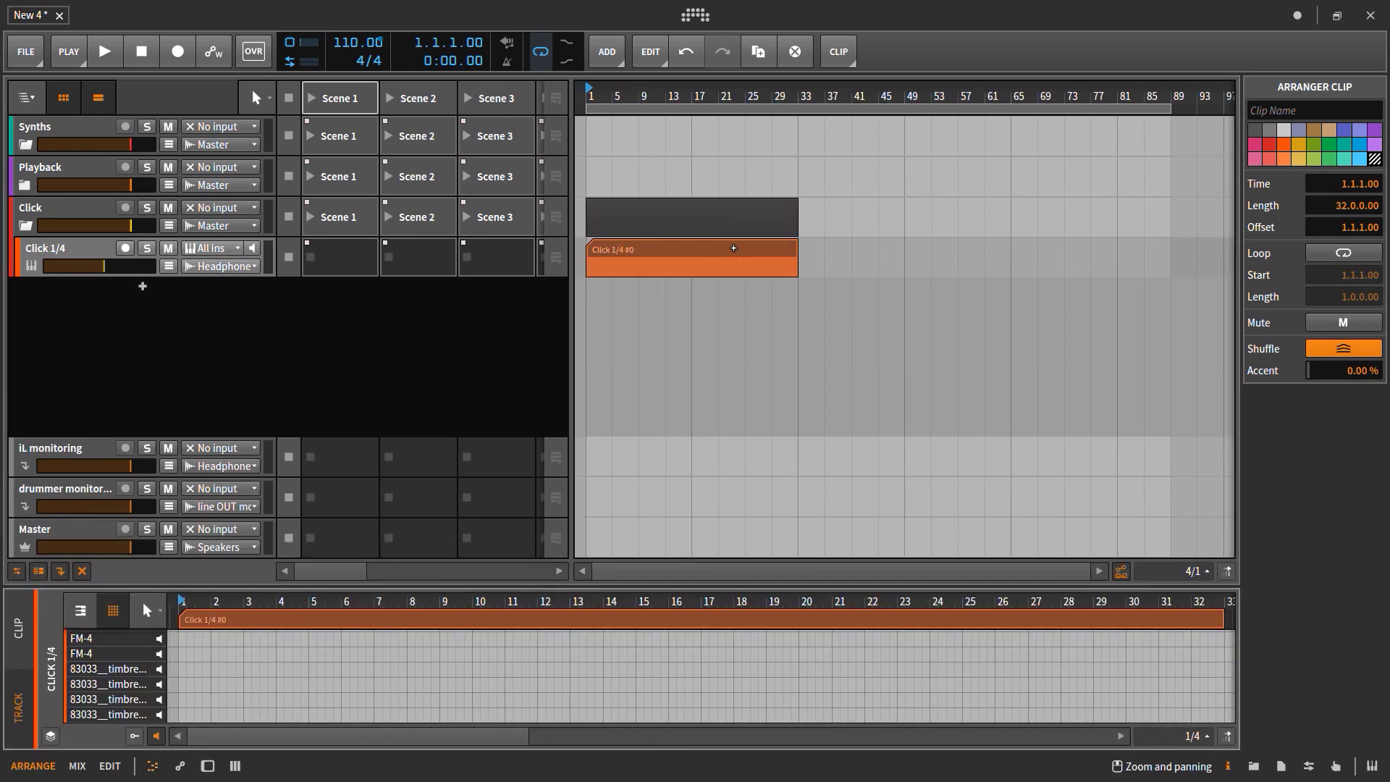
- Program a one-bar click pattern with an E4 note on beat 1 and C4 notes on beats 2 to 4, and play it back
left_click(110, 766)
scroll(201, 133, "up", 3)
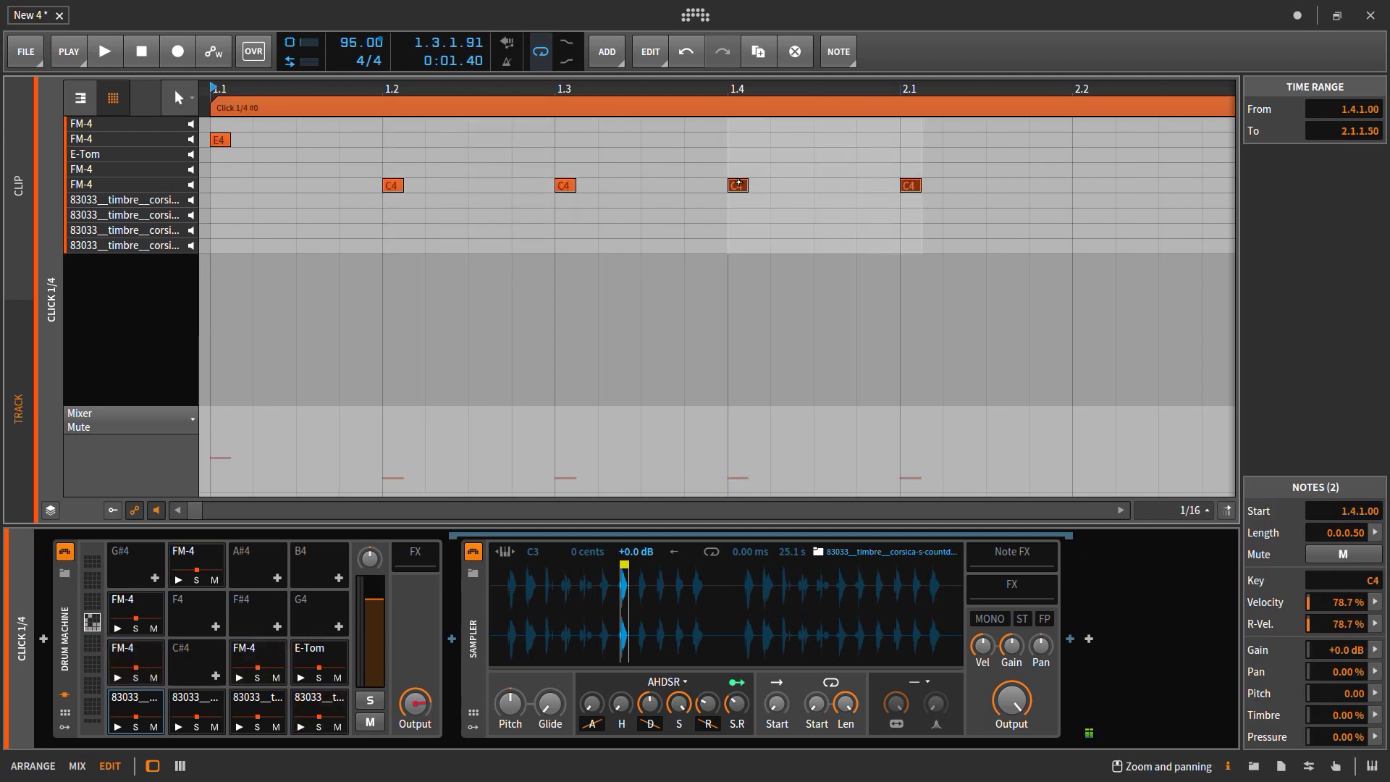
key("space")
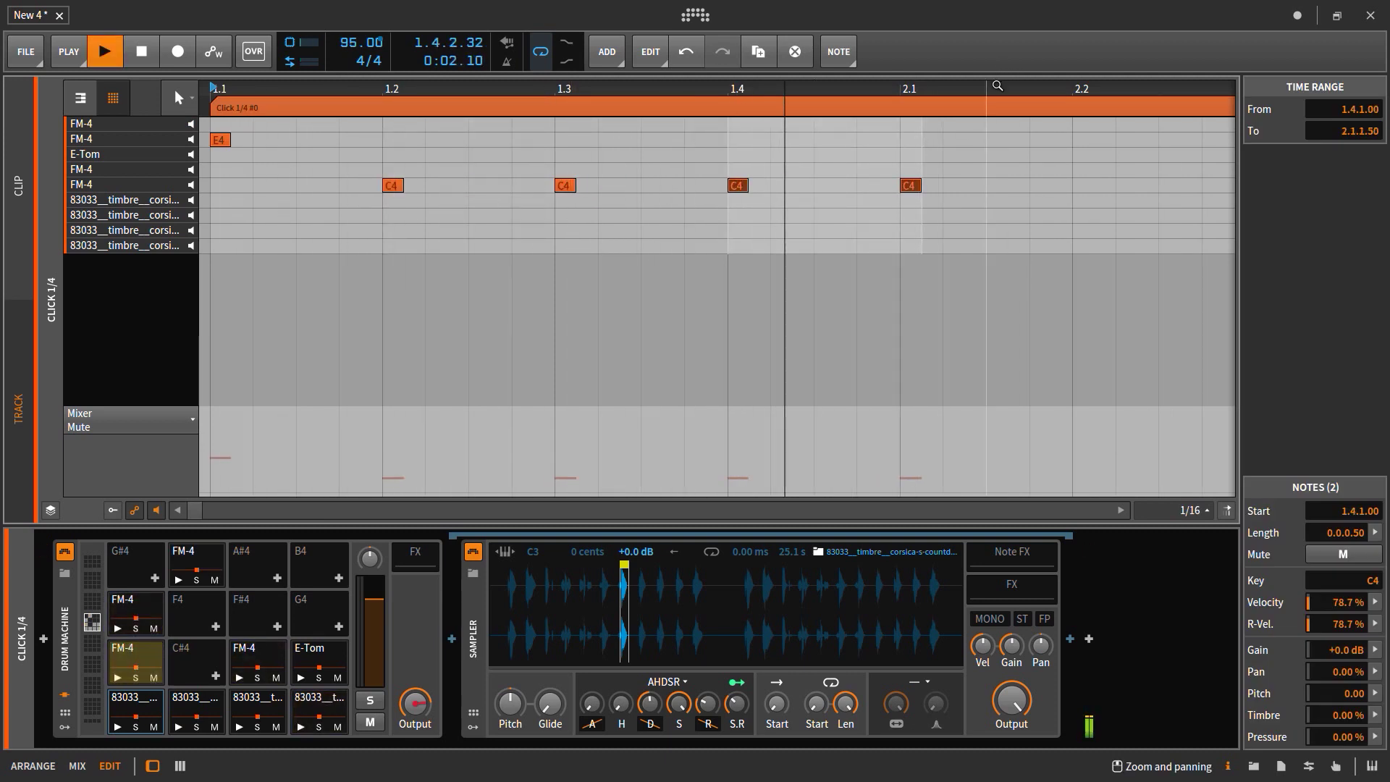
key("space")
left_click(900, 177)
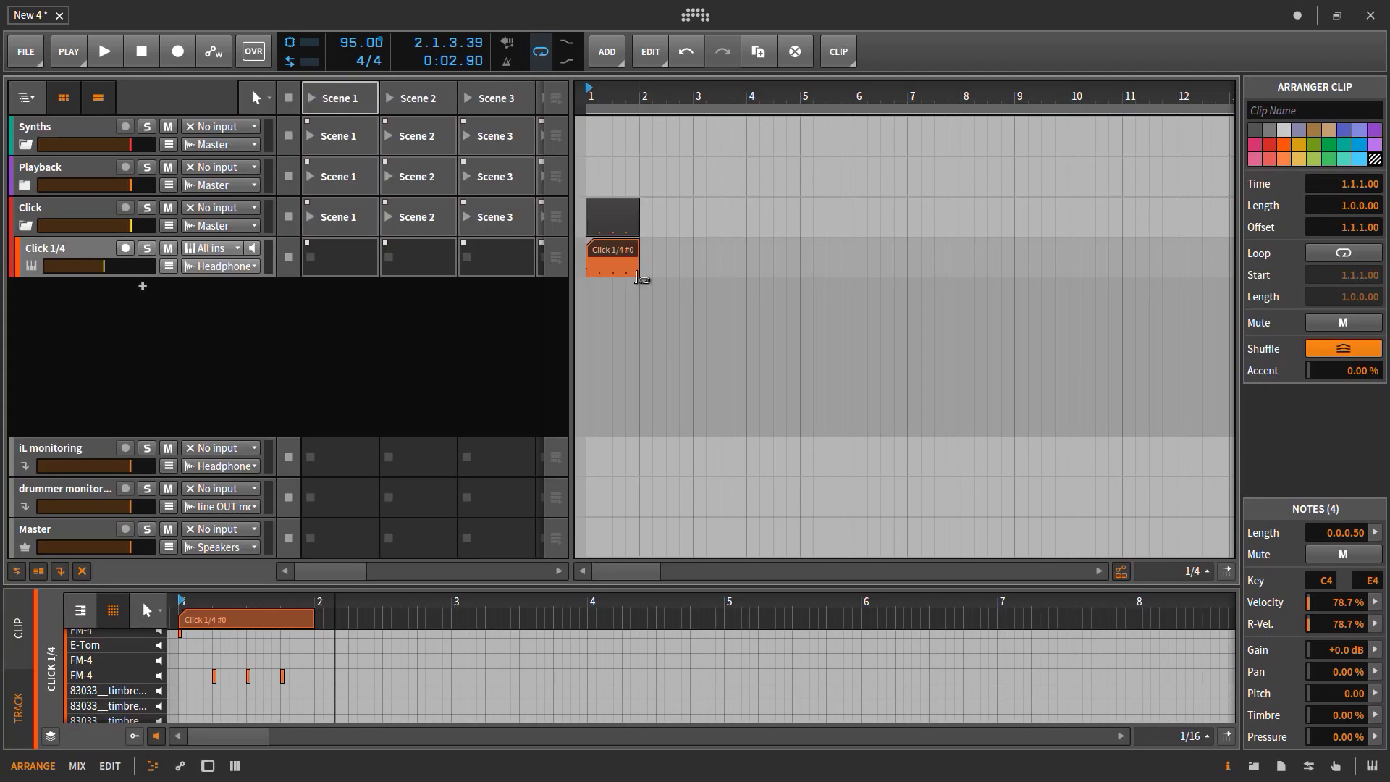
- Extend the one-bar Click 1/4 clip as a loop to a length of 96 bars
left_click_drag(636, 277, 1136, 277)
left_click_drag(829, 89, 829, 44)
left_click_drag(687, 273, 1258, 273)
left_click_drag(888, 90, 897, 62)
left_click_drag(878, 273, 989, 288)
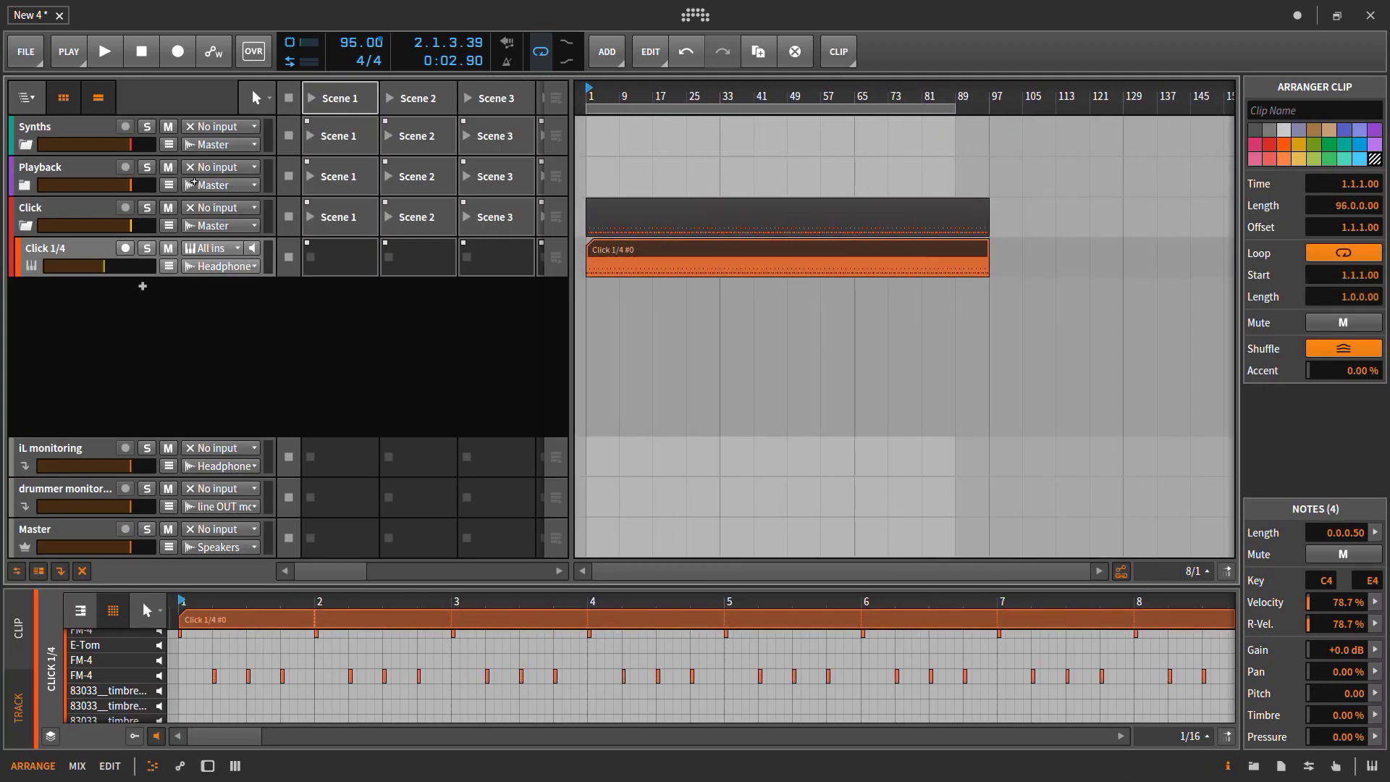
- Duplicate the Click 1/4 track directly below itself and rename the copy Click 1/8
left_click(75, 244)
key("ctrl+d")
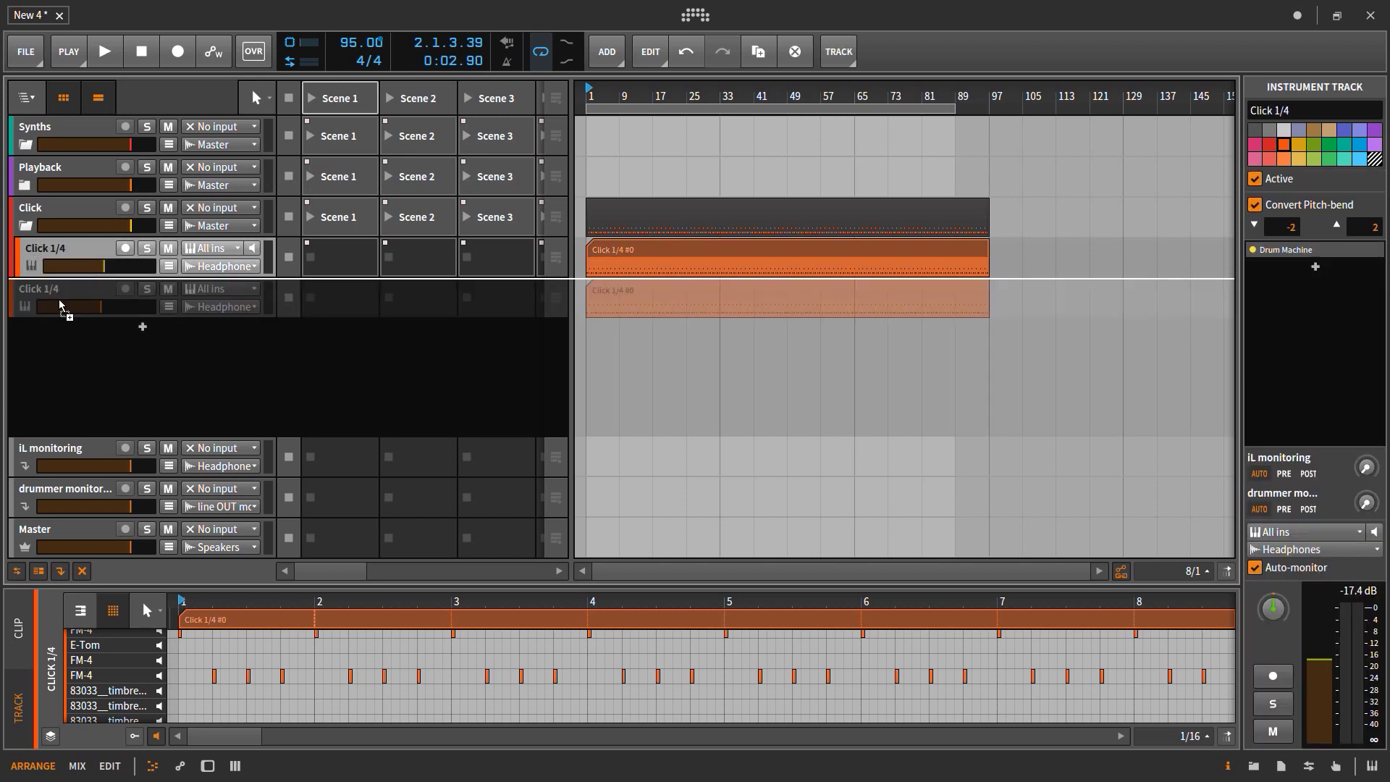
left_click(56, 289)
double_click(56, 289)
left_click(84, 297)
type("8")
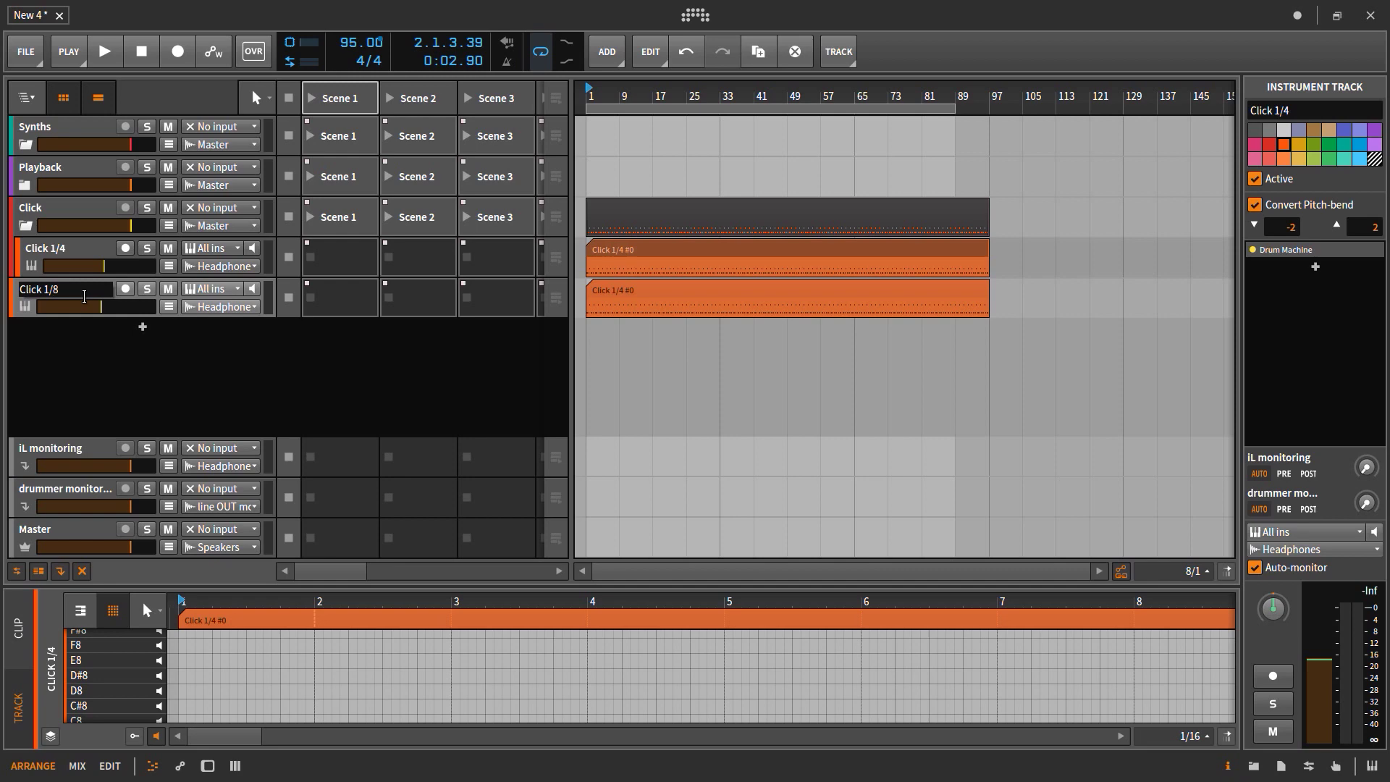
key("Return")
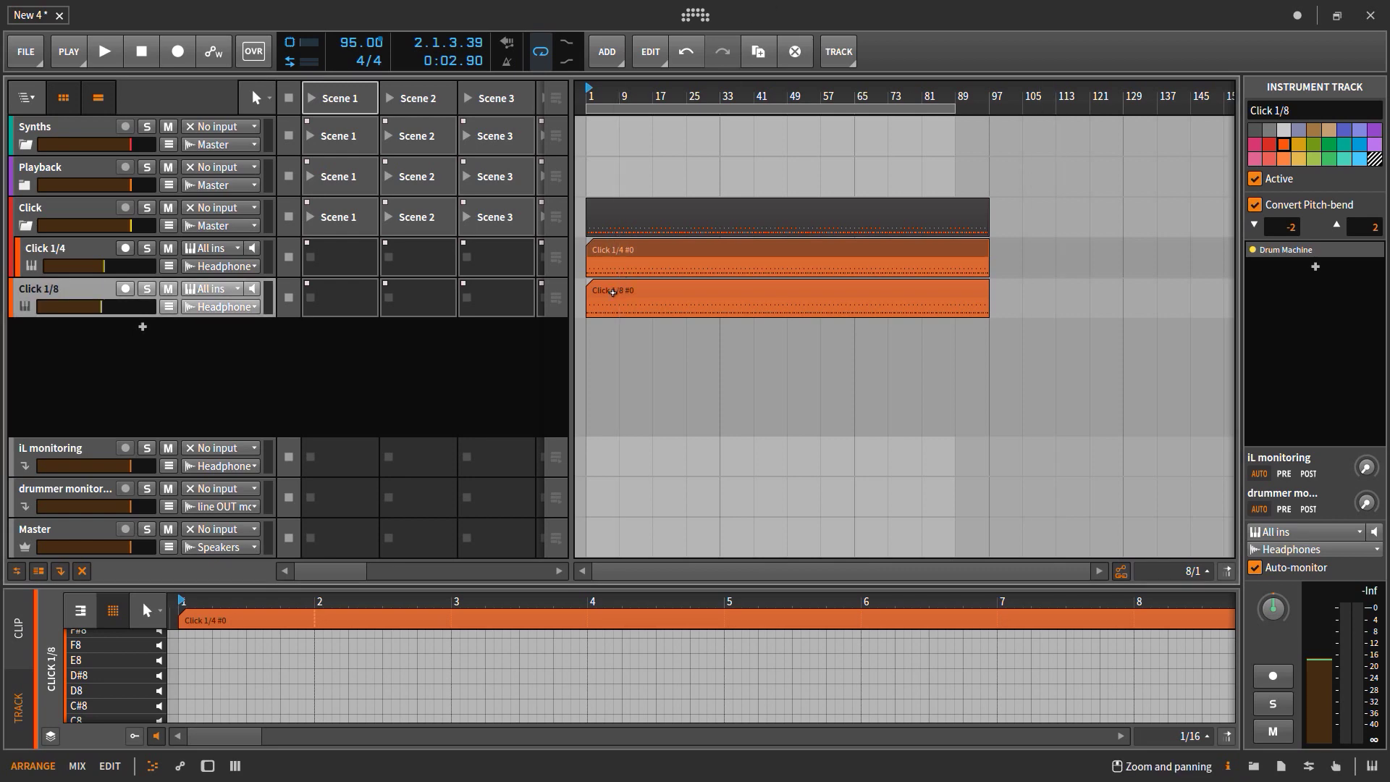
- In the Click 1/8 clip, copy the three C4 notes an eighth note earlier, starting at 1.1.3.00, and play the pattern back
left_click(615, 291)
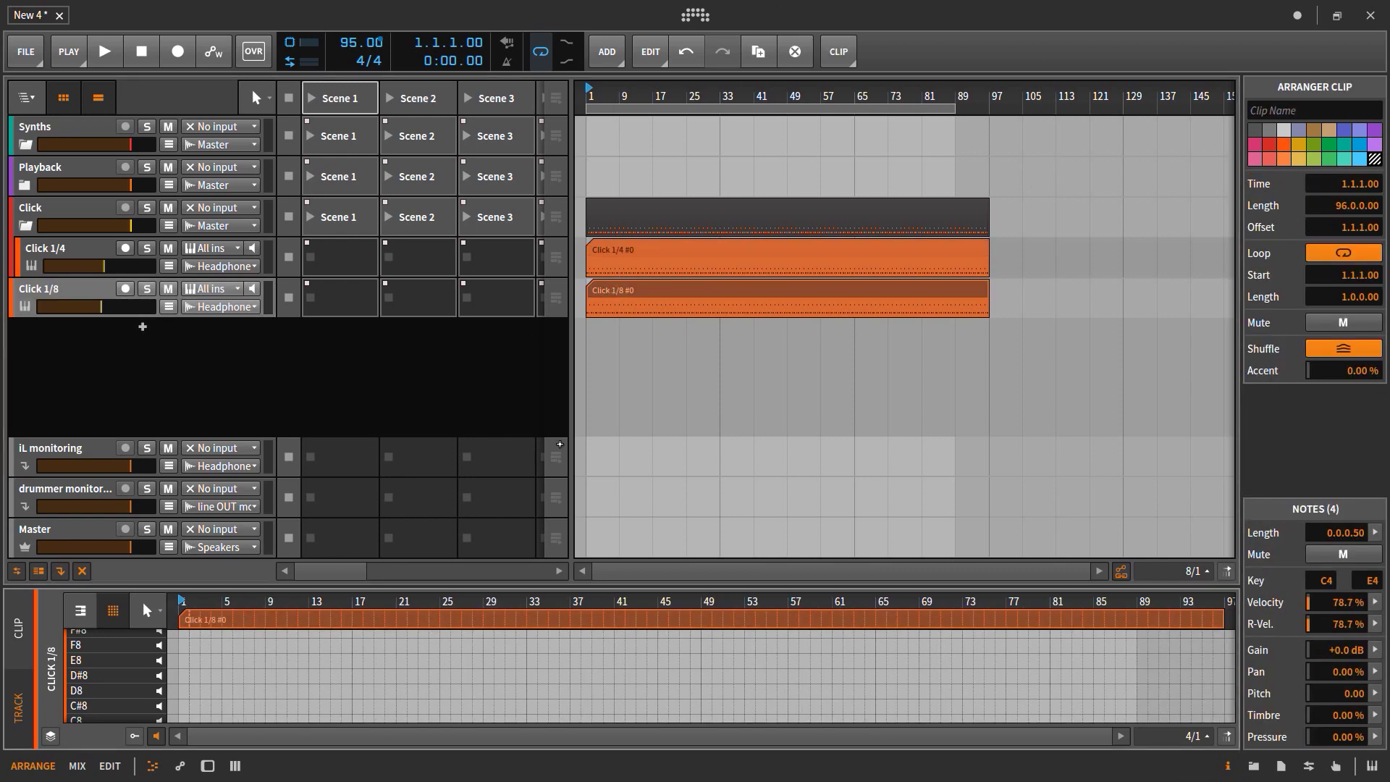
key("alt+3")
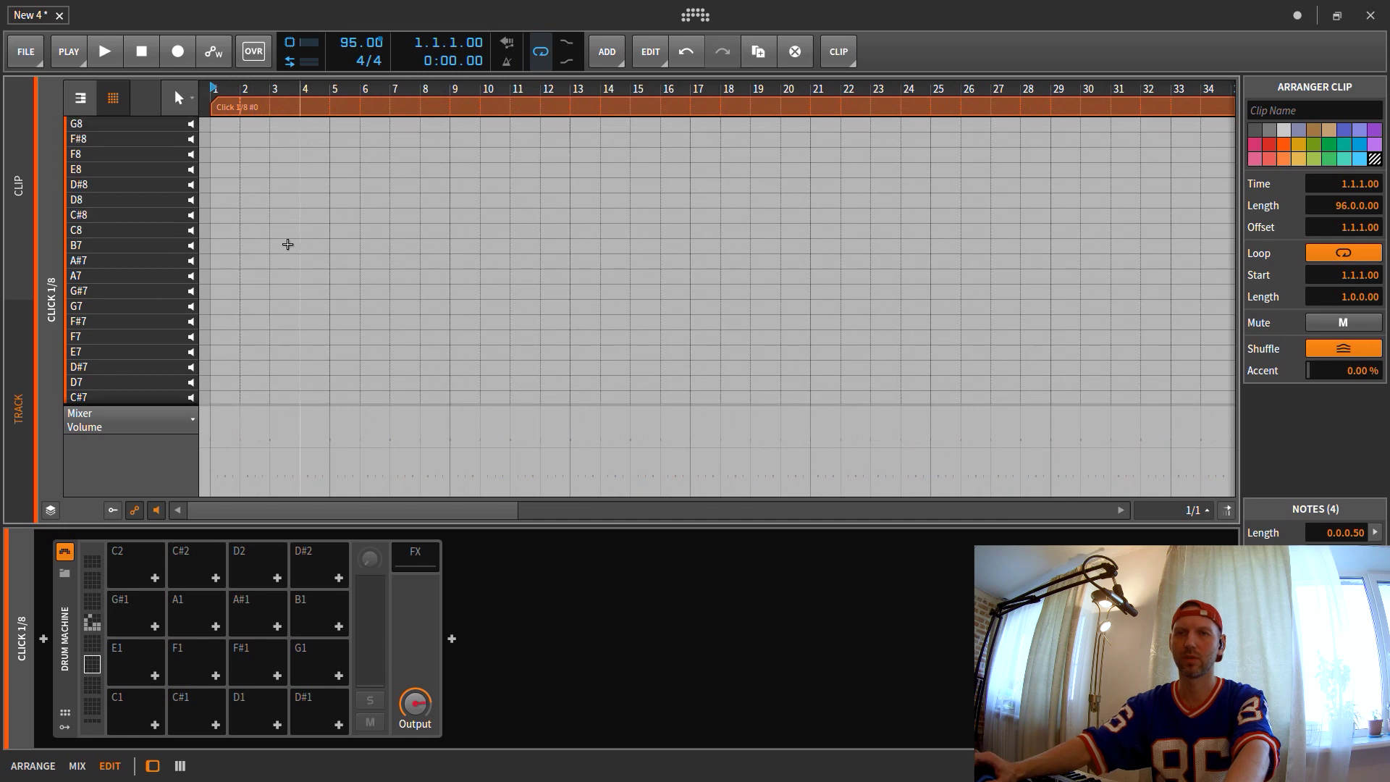
scroll(287, 244, "down", 10)
scroll(226, 246, "up", 4)
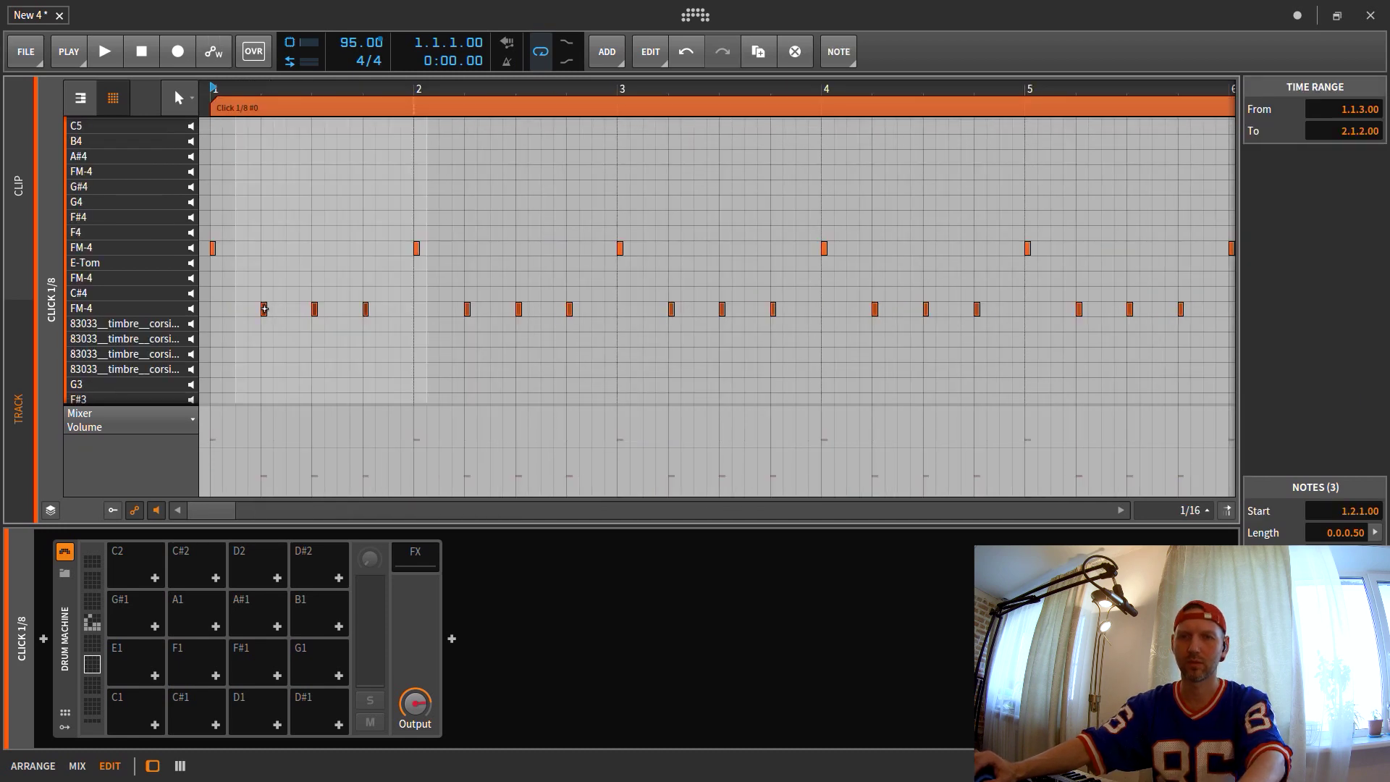
left_click_drag(265, 309, 233, 318)
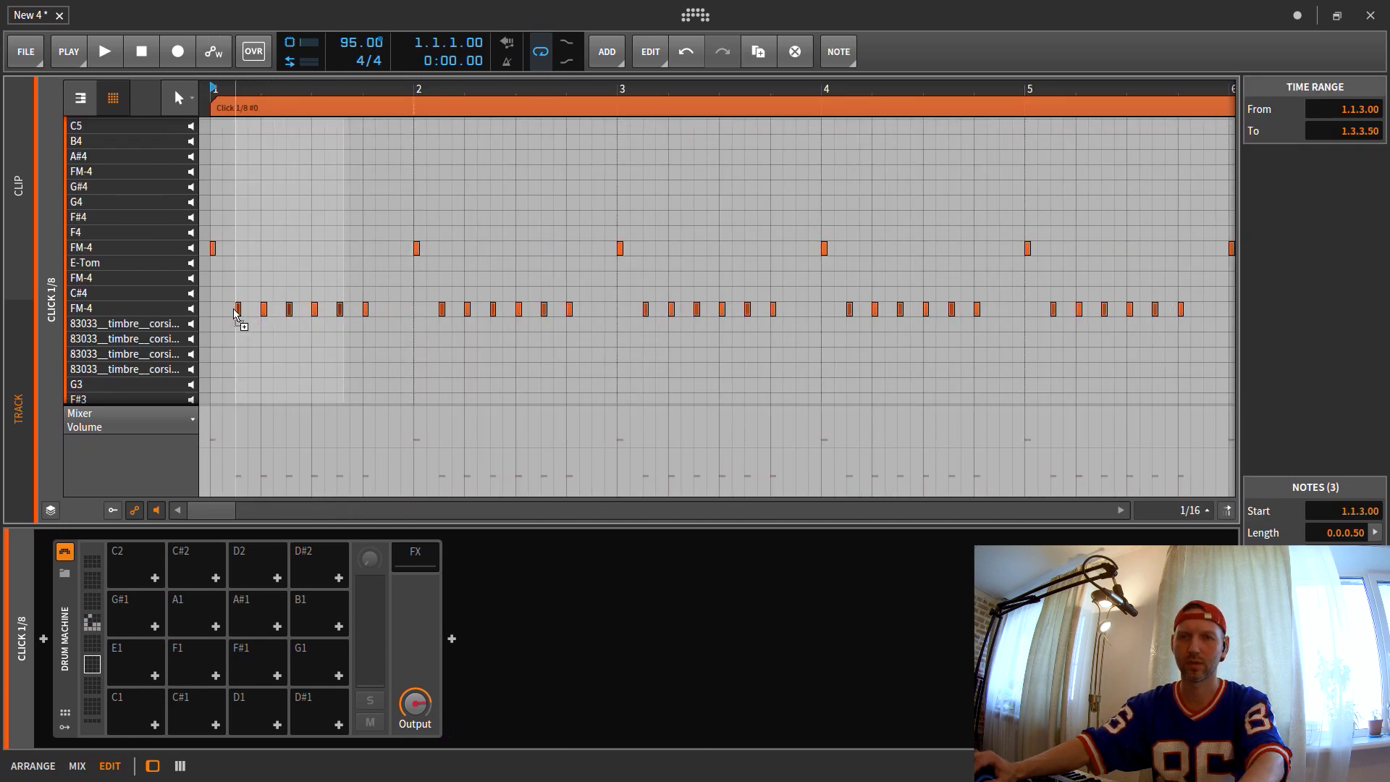
key("space")
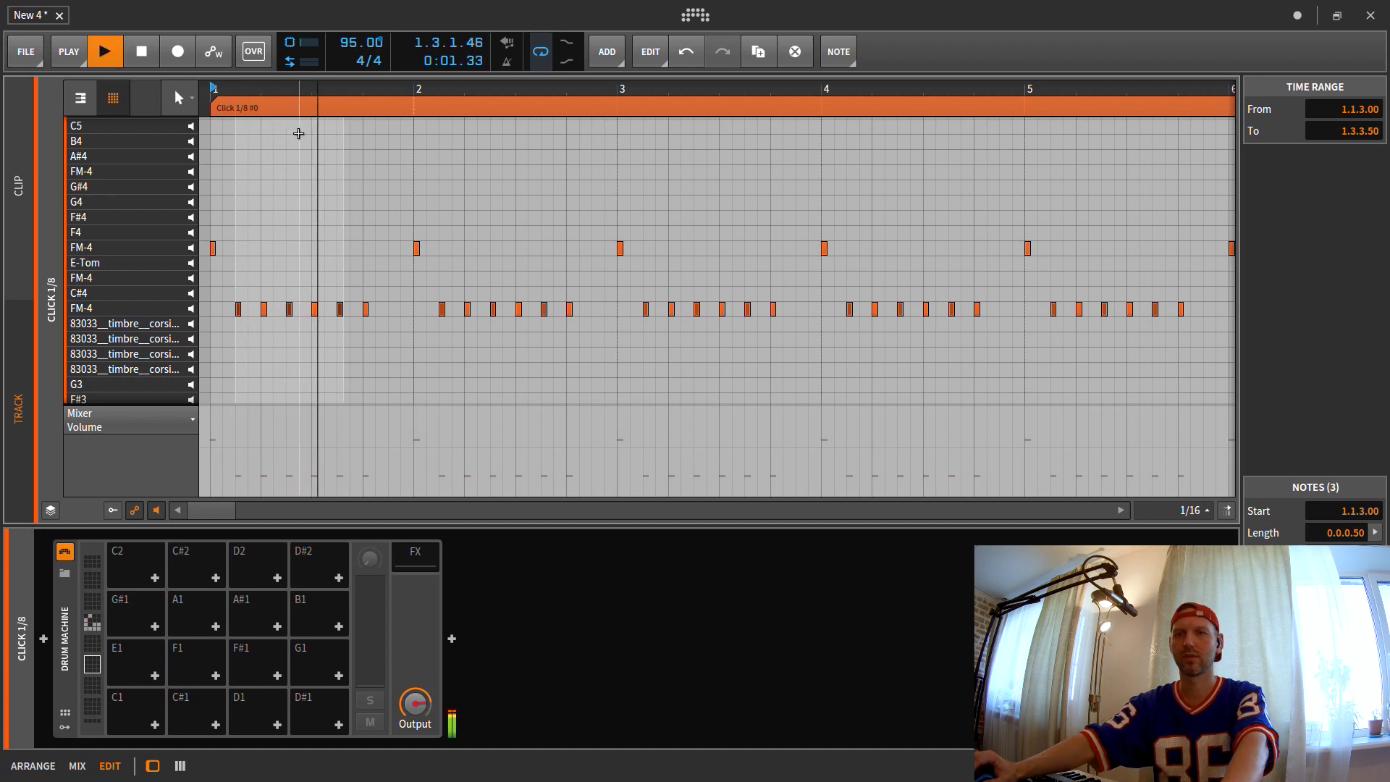
key("space")
- Return to the arrangement and compare the two click tracks in playback, muting Click 1/4 first, then Click 1/8 instead
key("Tab")
key("Tab")
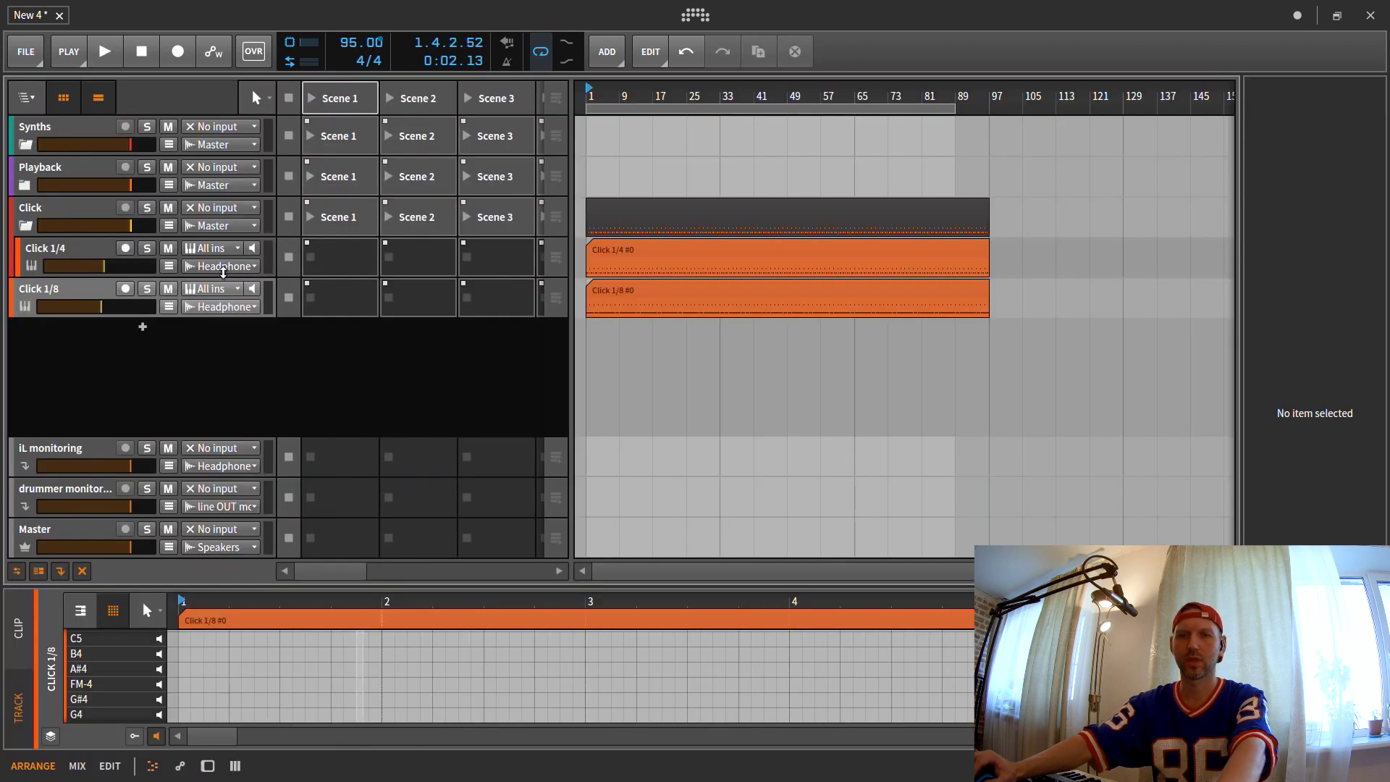
left_click(168, 248)
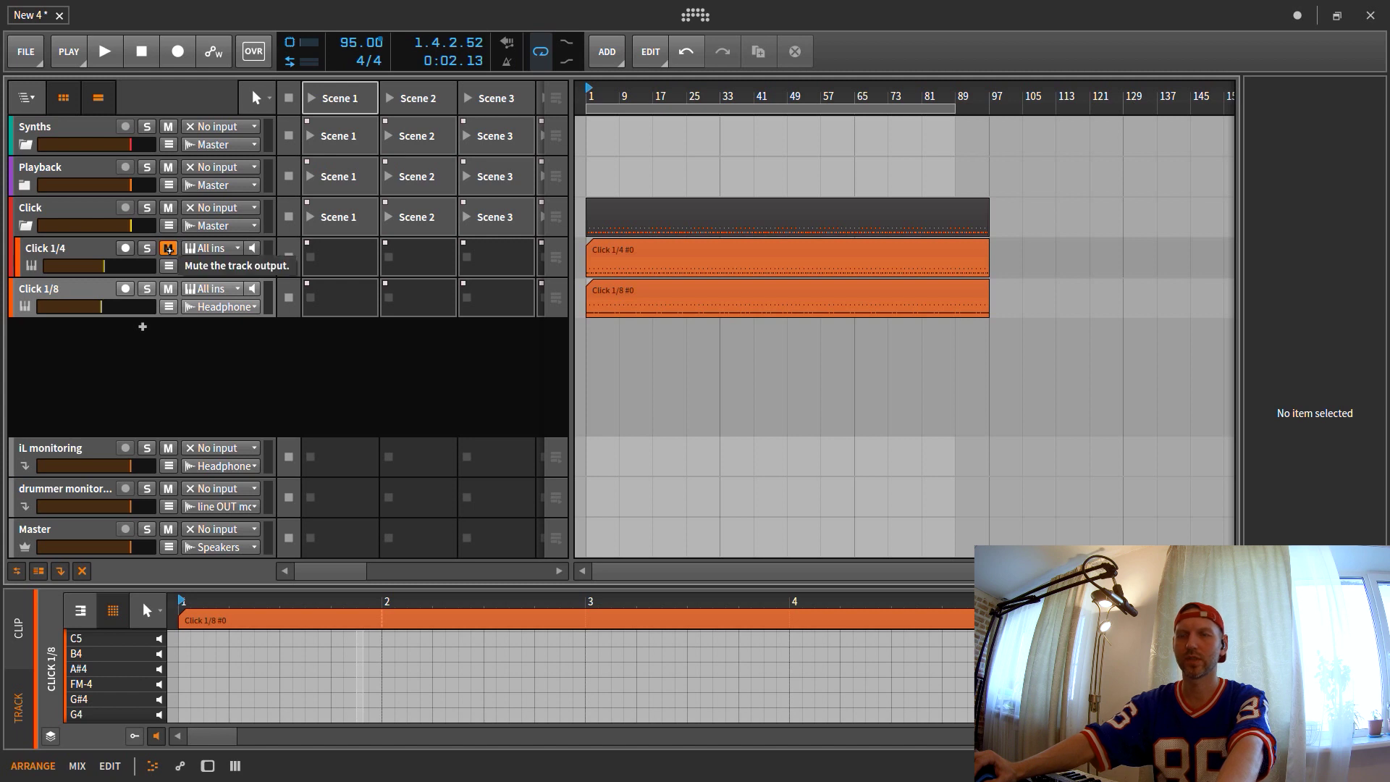
key("space")
left_click(168, 288)
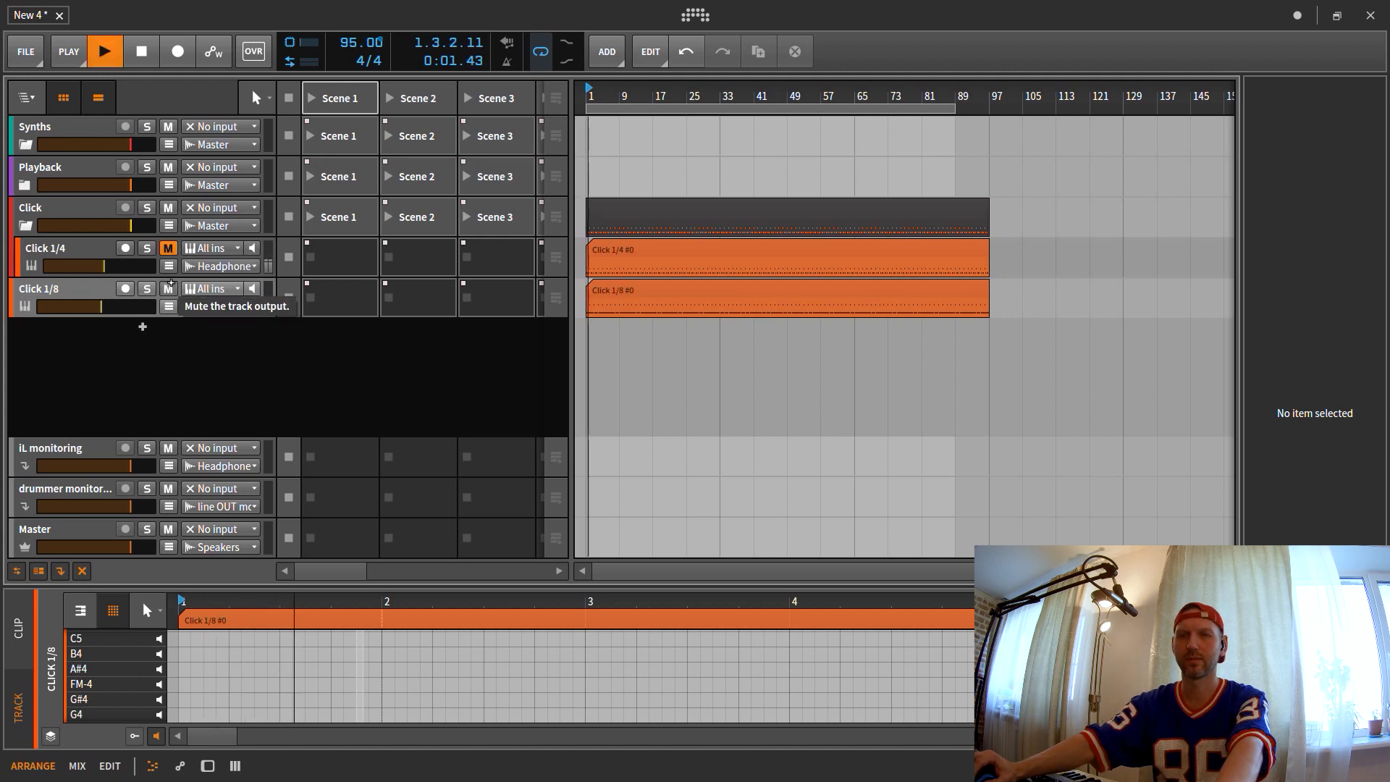
left_click(167, 248)
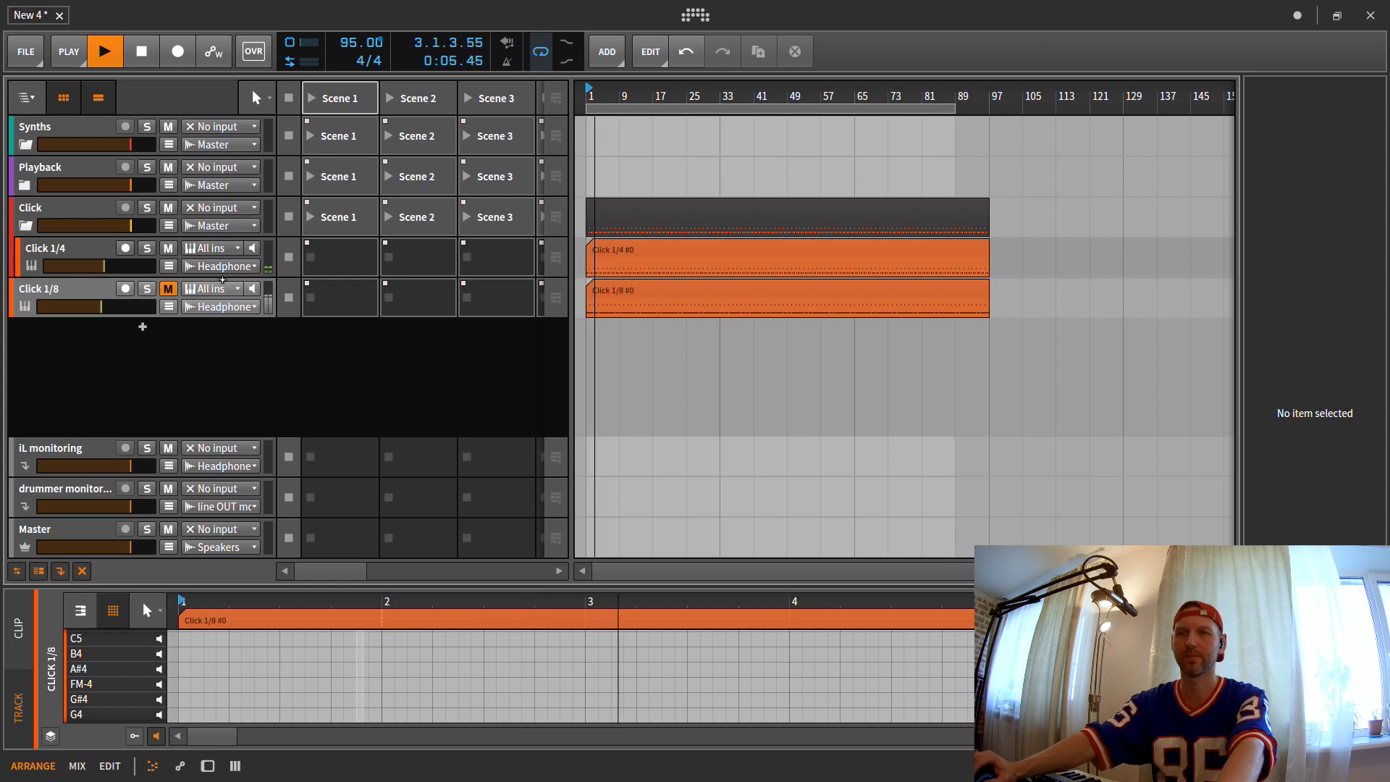
key("space")
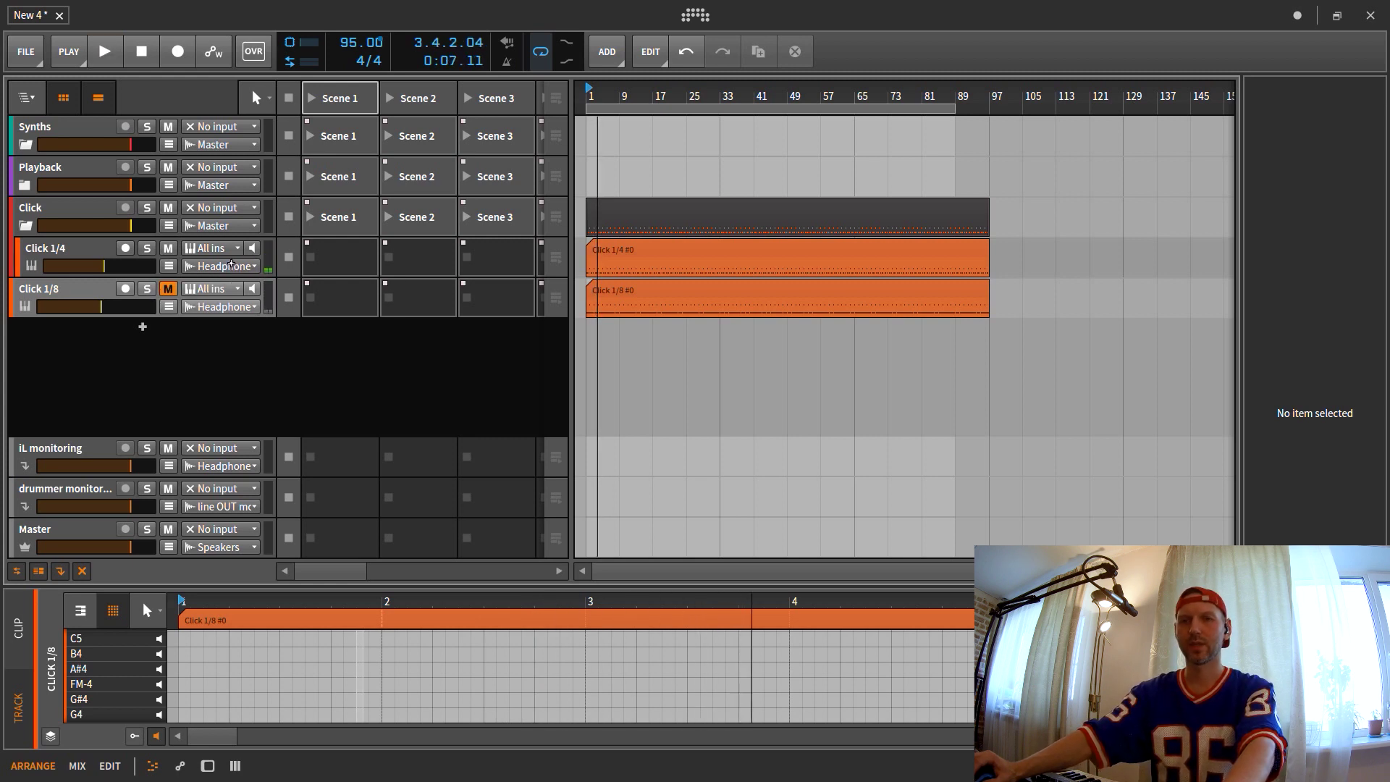
- Set the output of both the Click 1/4 and Click 1/8 tracks to No output
left_click(227, 265)
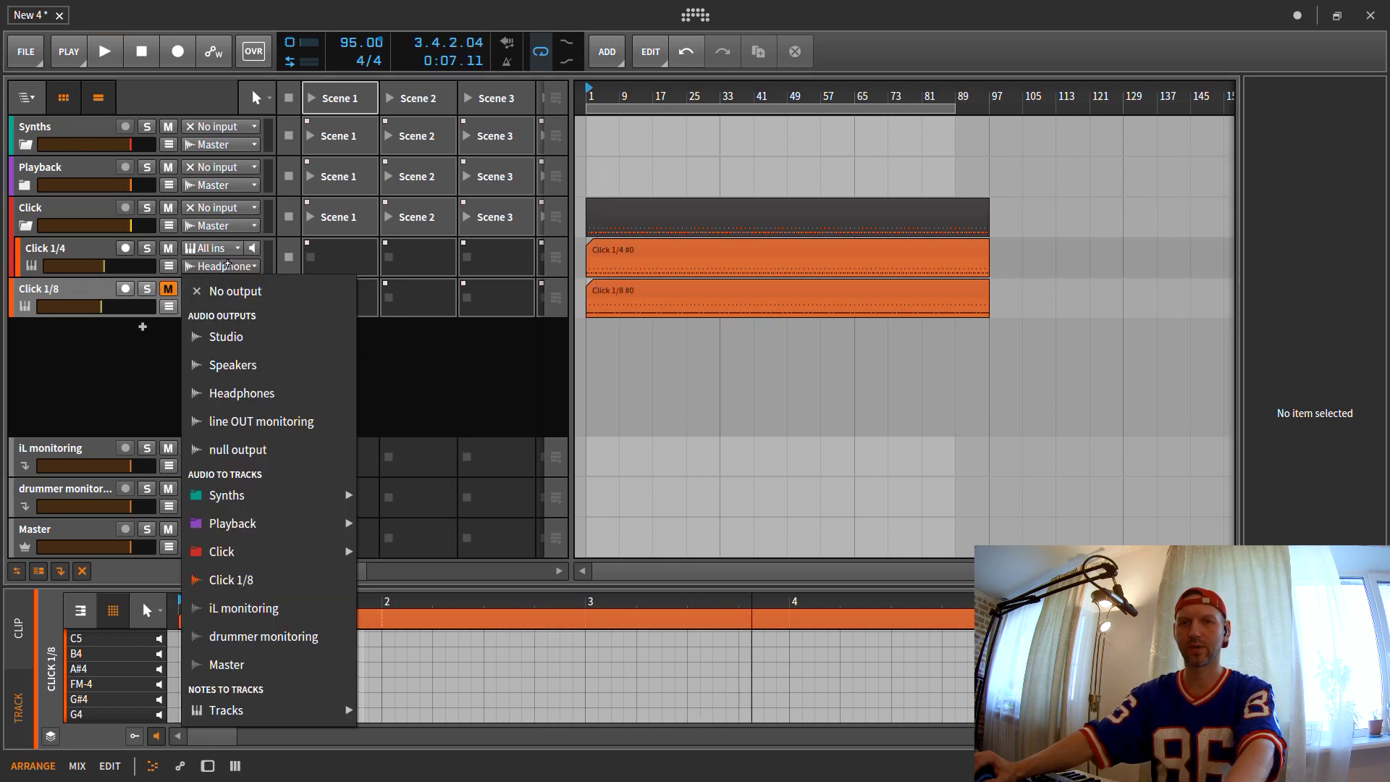
left_click(242, 291)
left_click(240, 271)
left_click(239, 267)
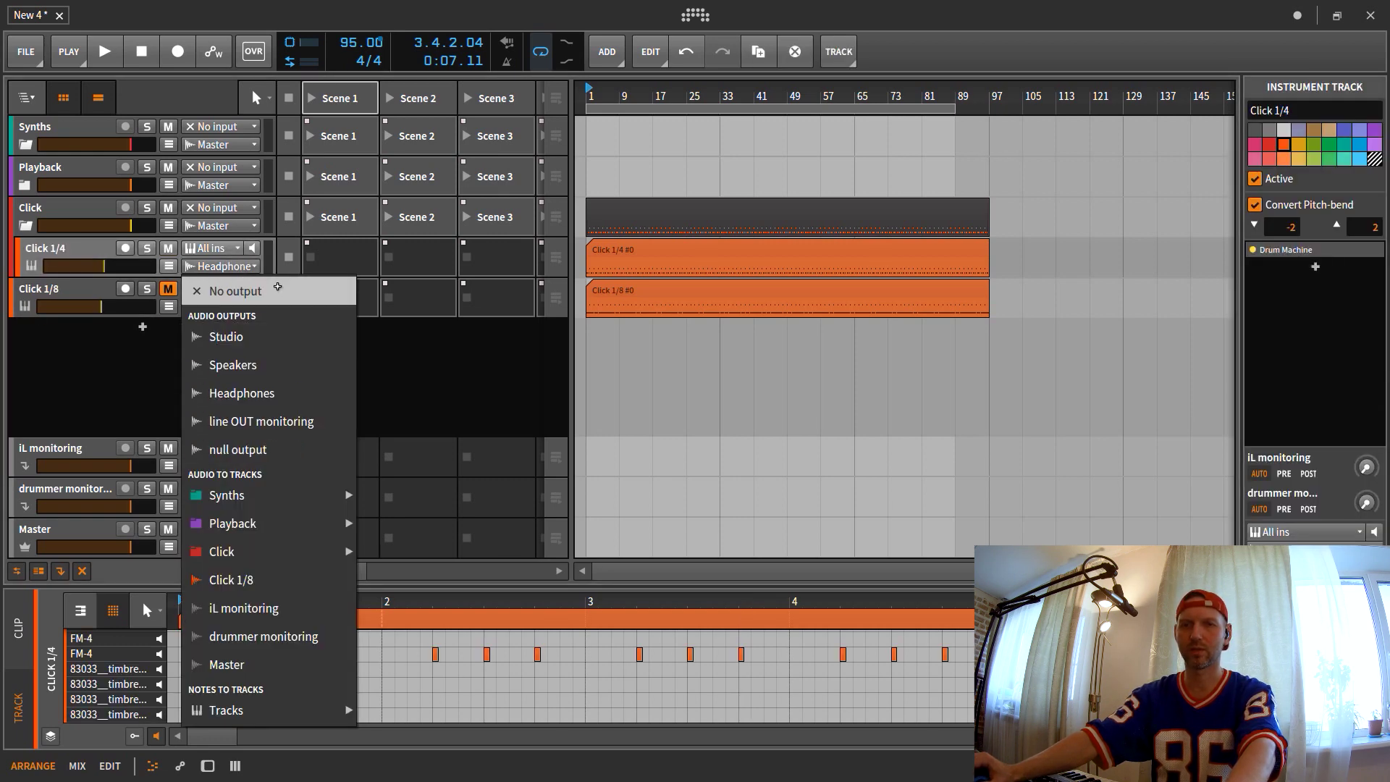
left_click(275, 290)
left_click(231, 307)
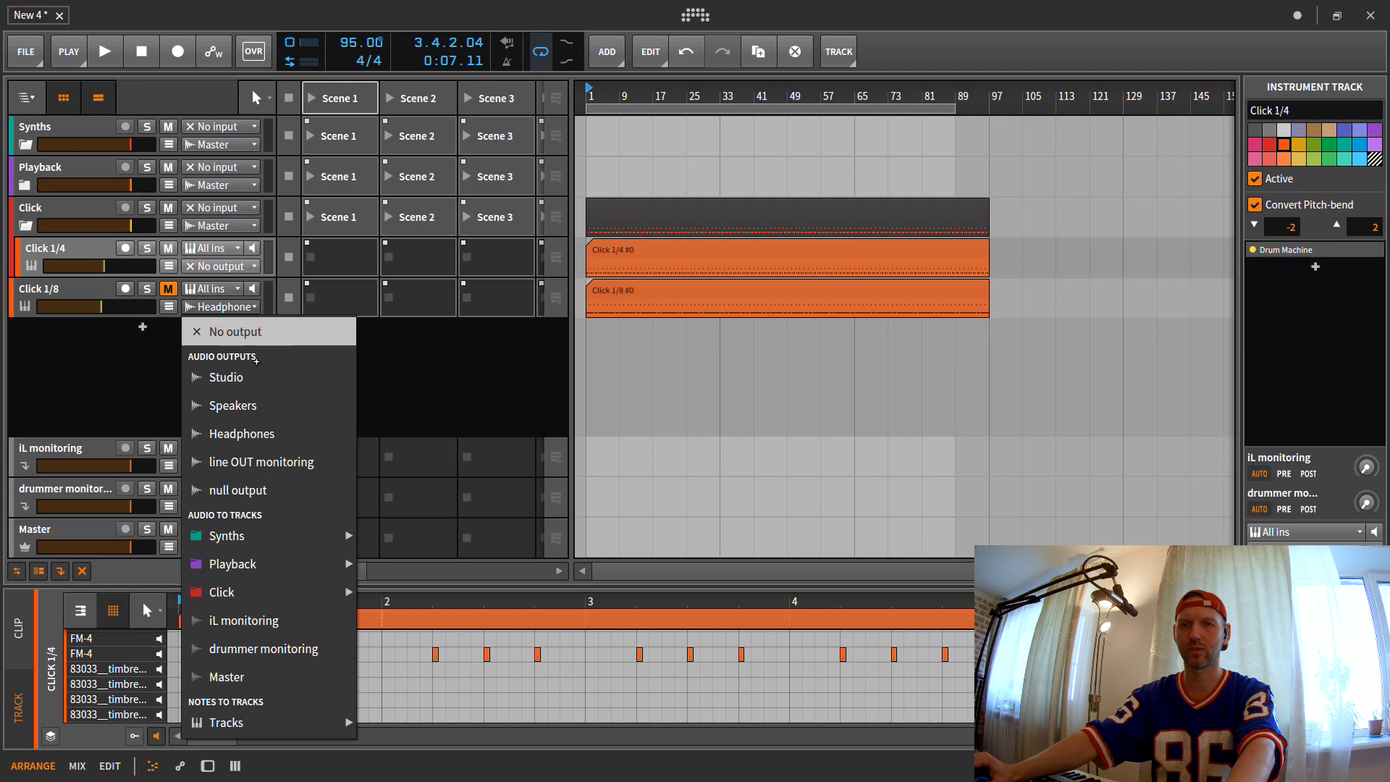
left_click(253, 337)
- In the mixer view, play back the click and check the Click 1/4 track's send level to iL monitoring
key("alt+2")
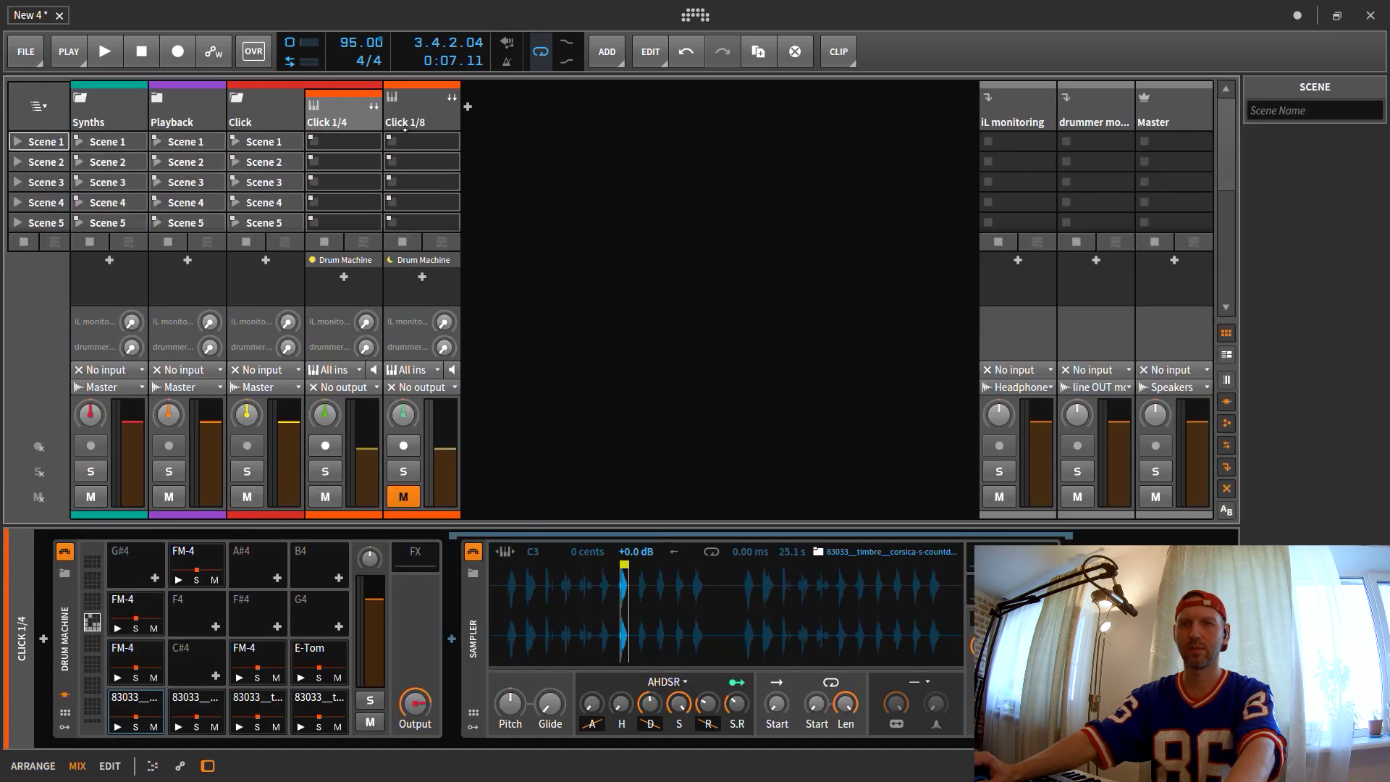
mouse_move(366, 321)
key("space")
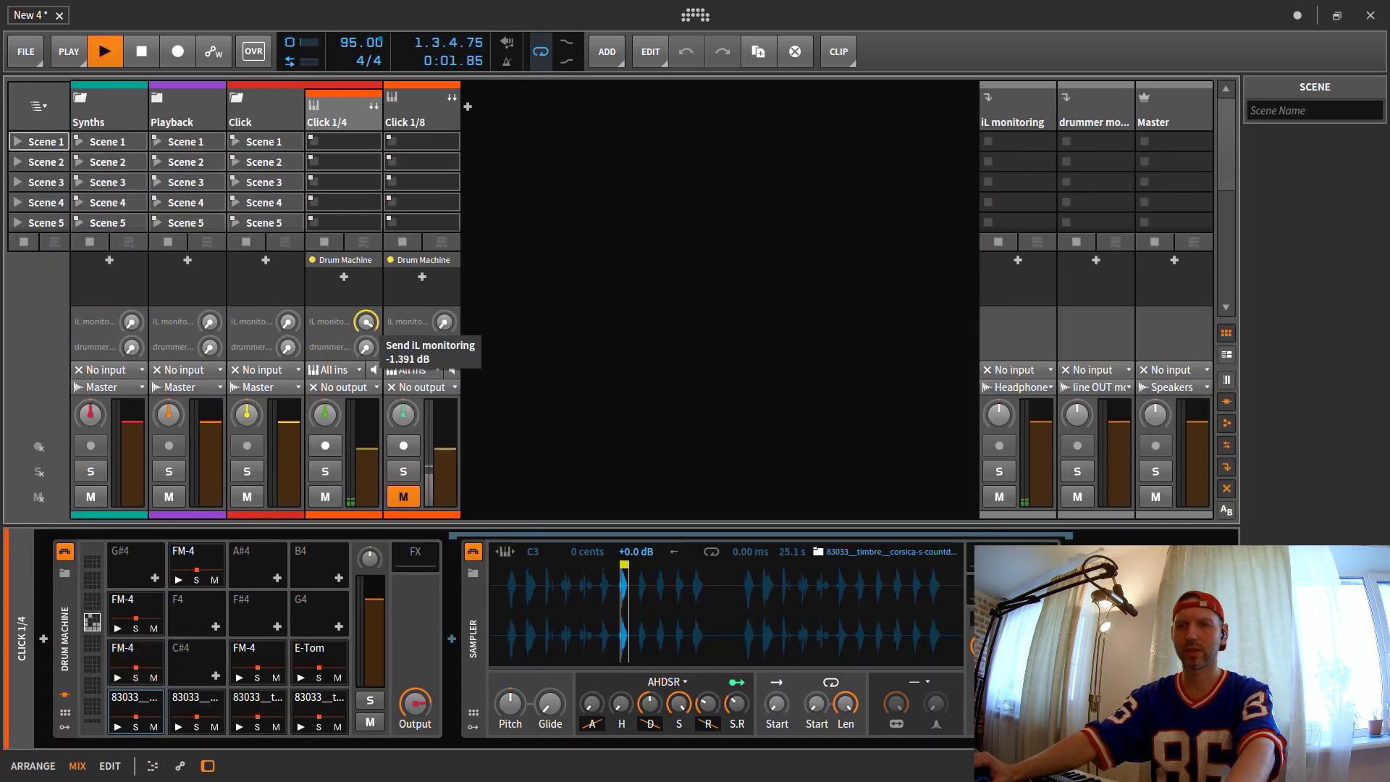
key("space")
left_click(420, 108)
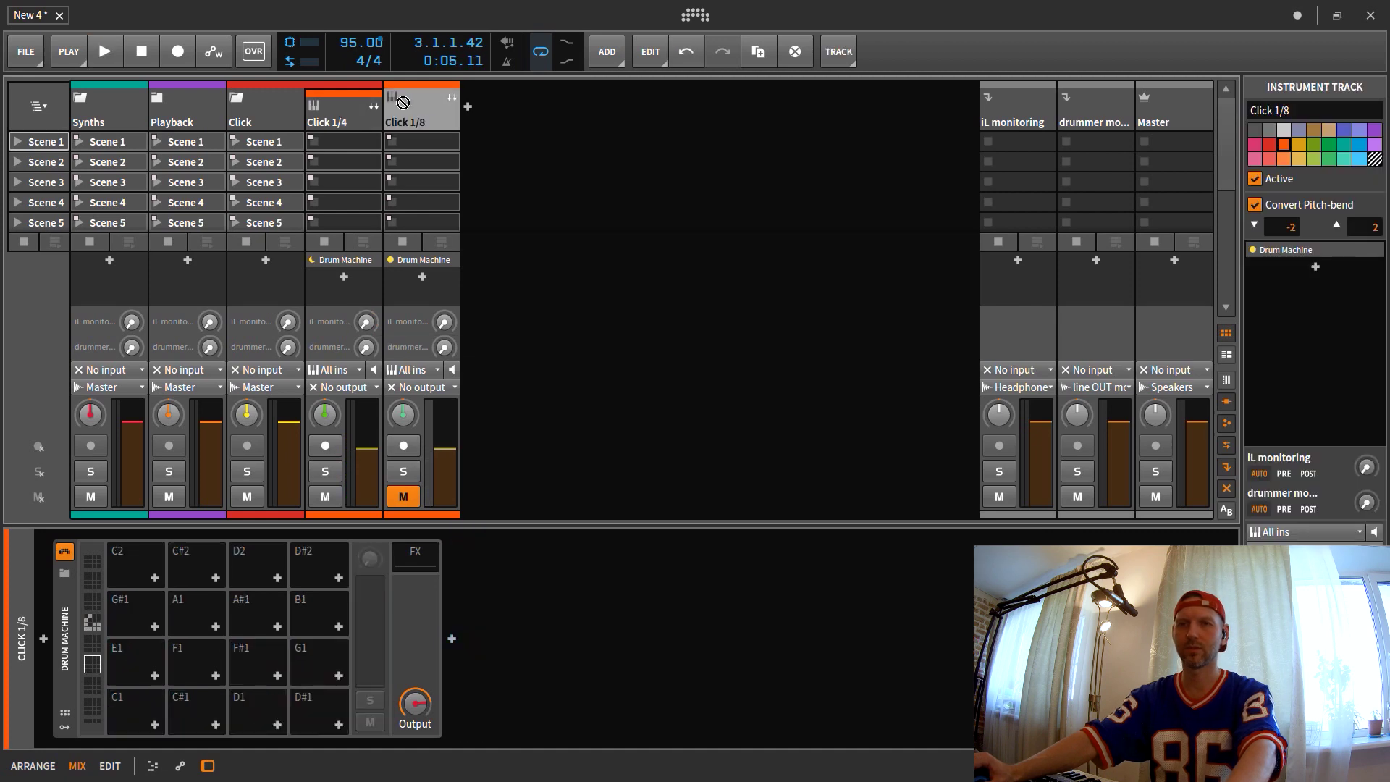
left_click(375, 108)
- Return to the arrangement, unmute the Click 1/8 track and collapse the Click group
key("alt+1")
left_click(168, 290)
left_click(25, 226)
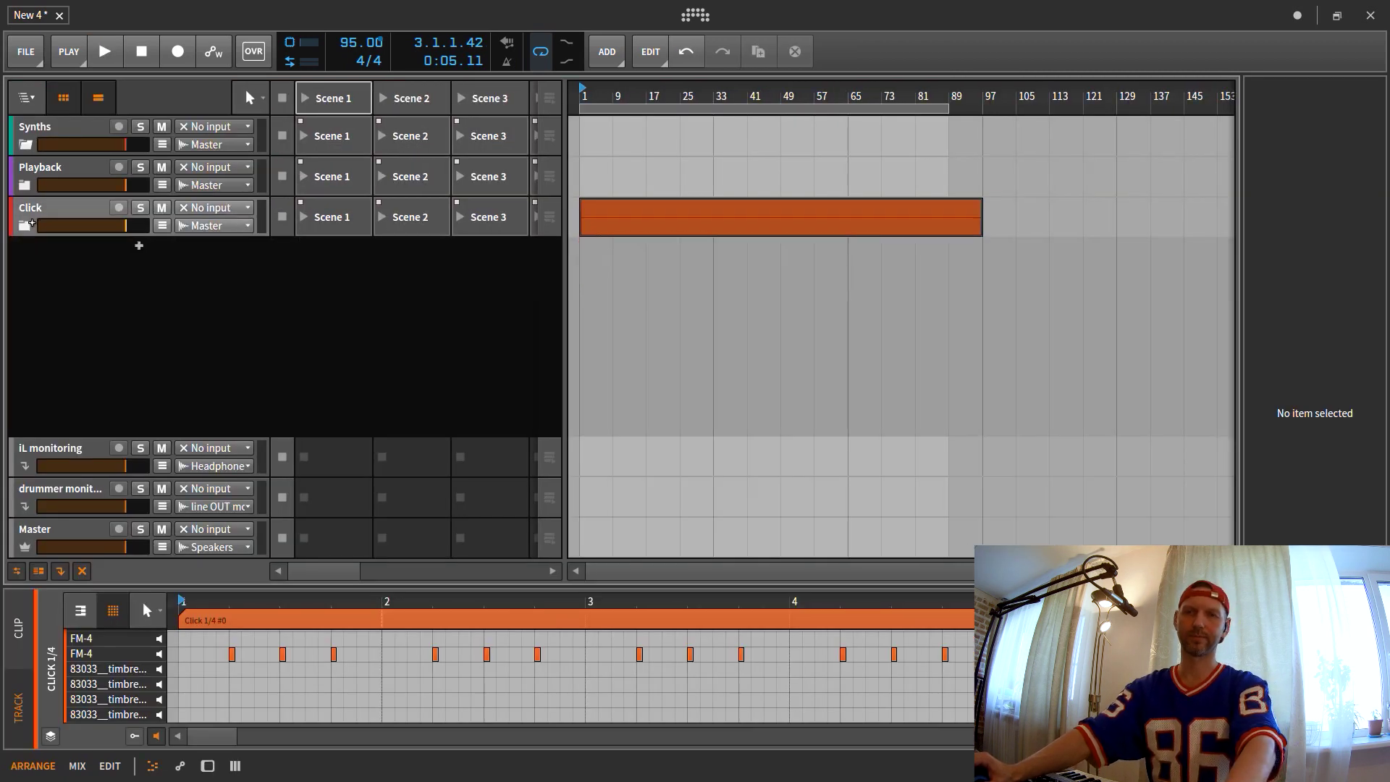
- Extend the arranger loop region from bar 1 to 96 bars, matching the end of the click clips
left_click_drag(636, 93, 634, 109)
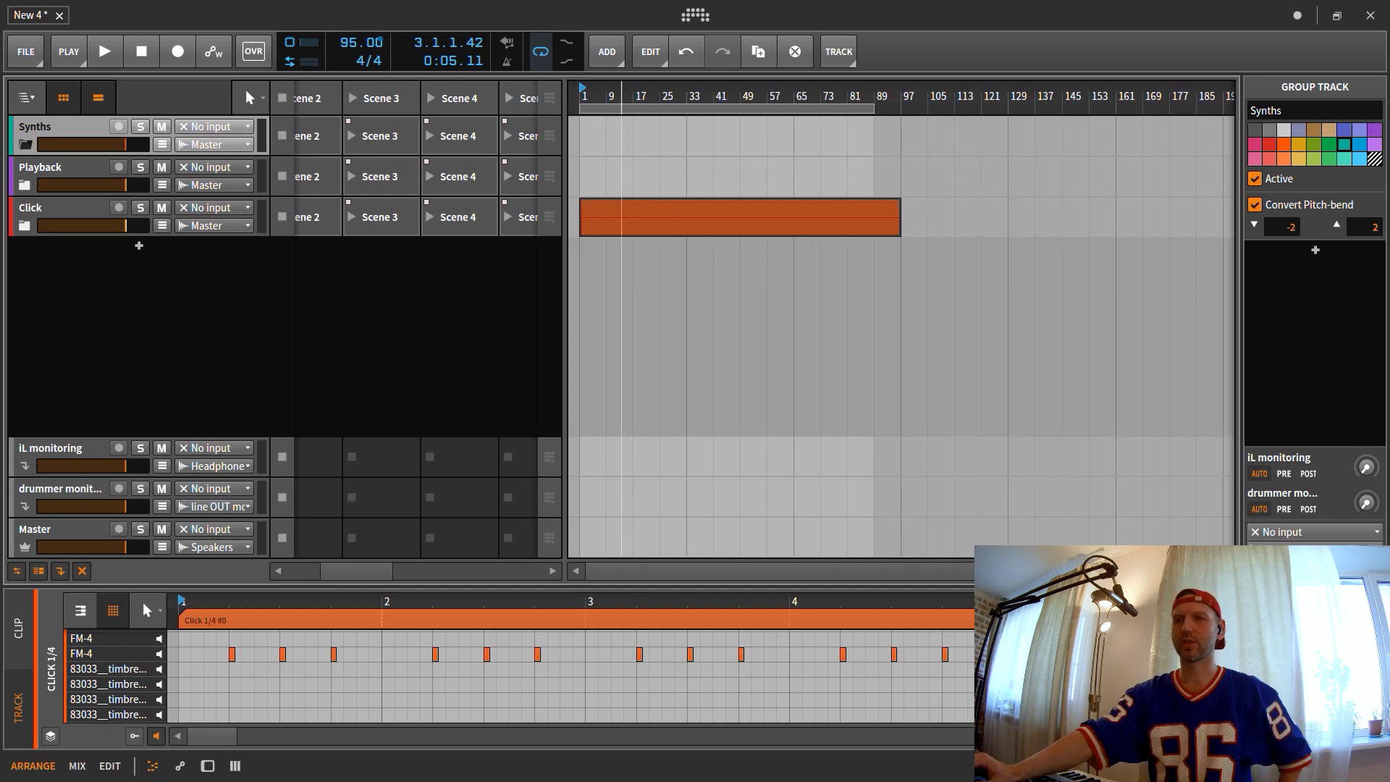
left_click_drag(875, 110, 905, 112)
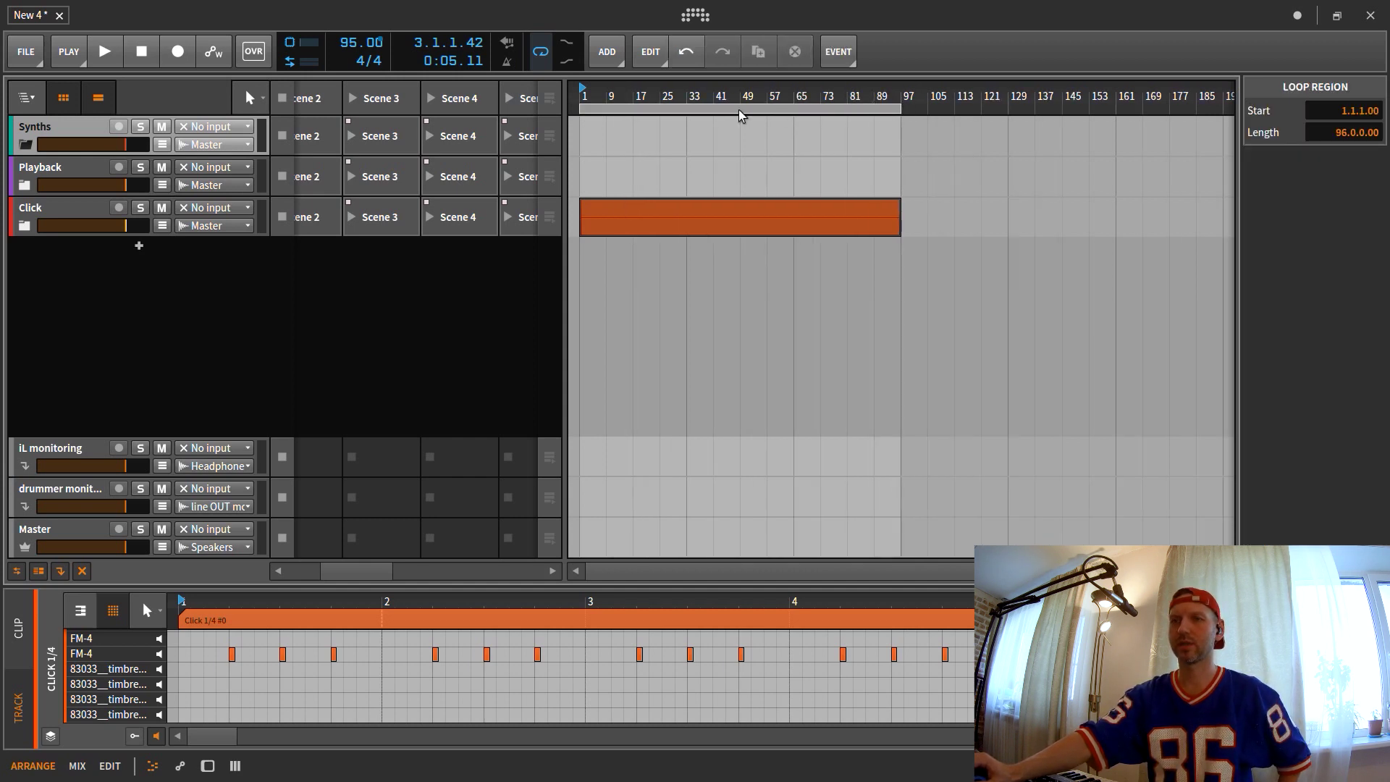
mouse_move(689, 100)
left_mouse_down()
mouse_move(689, 116)
mouse_move(691, 102)
left_mouse_up()
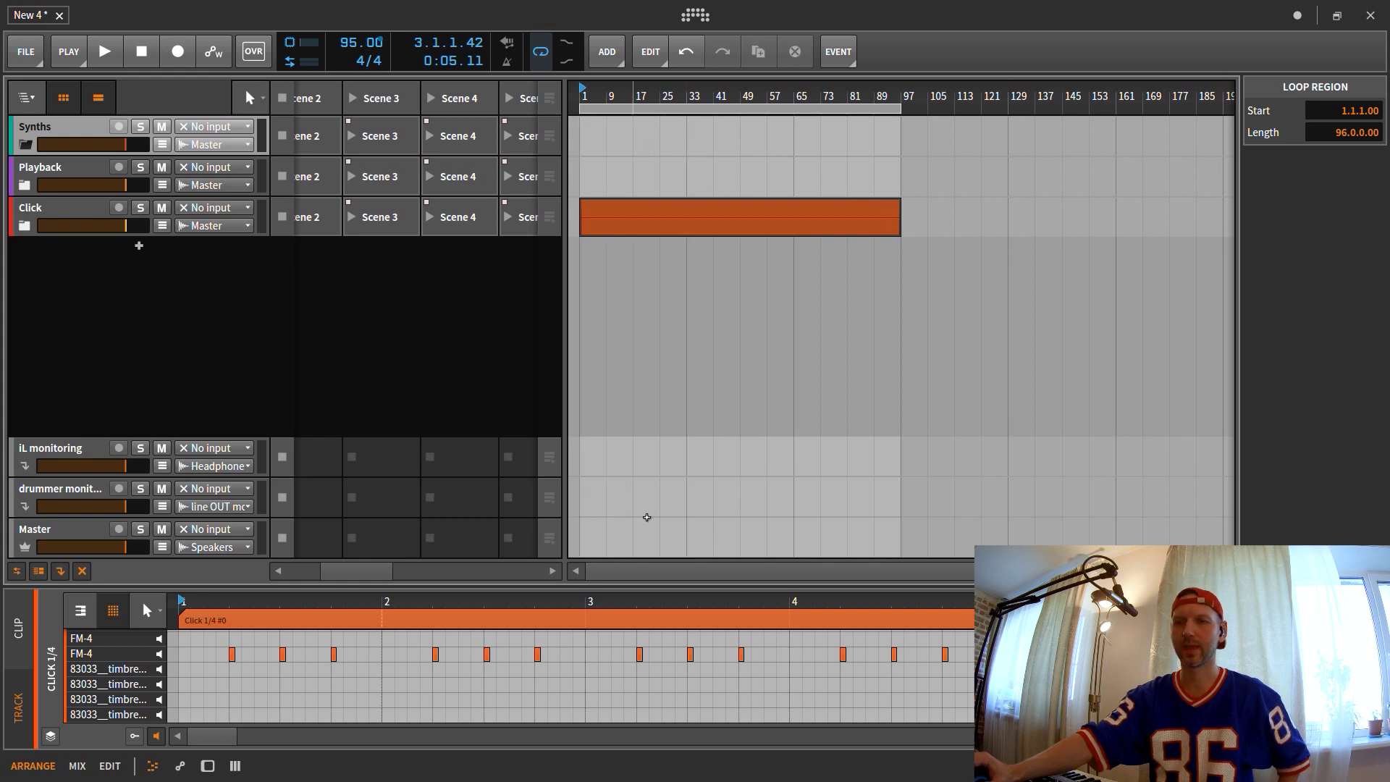
- Create a clip on the Master track at bar 1 and extend it to a length of 96 bars
left_click(68, 534)
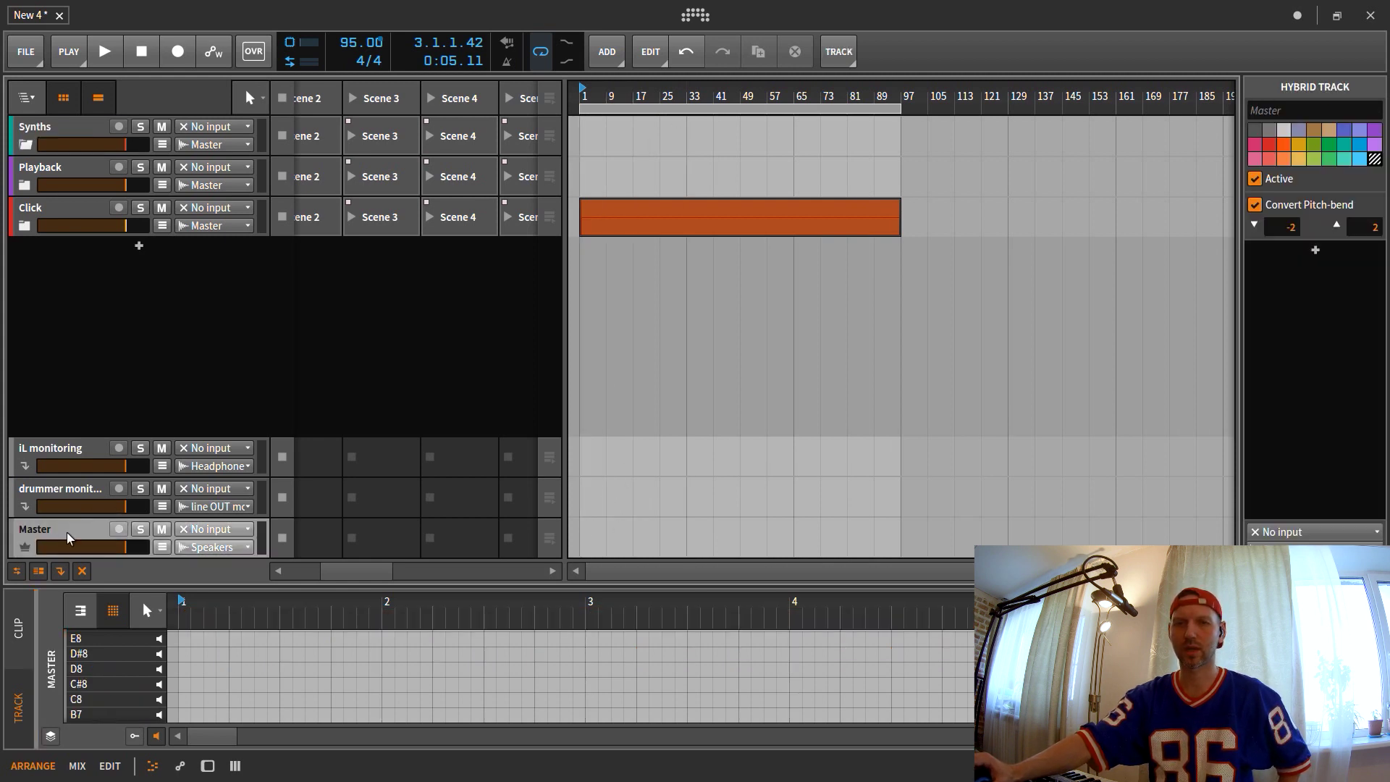
double_click(588, 532)
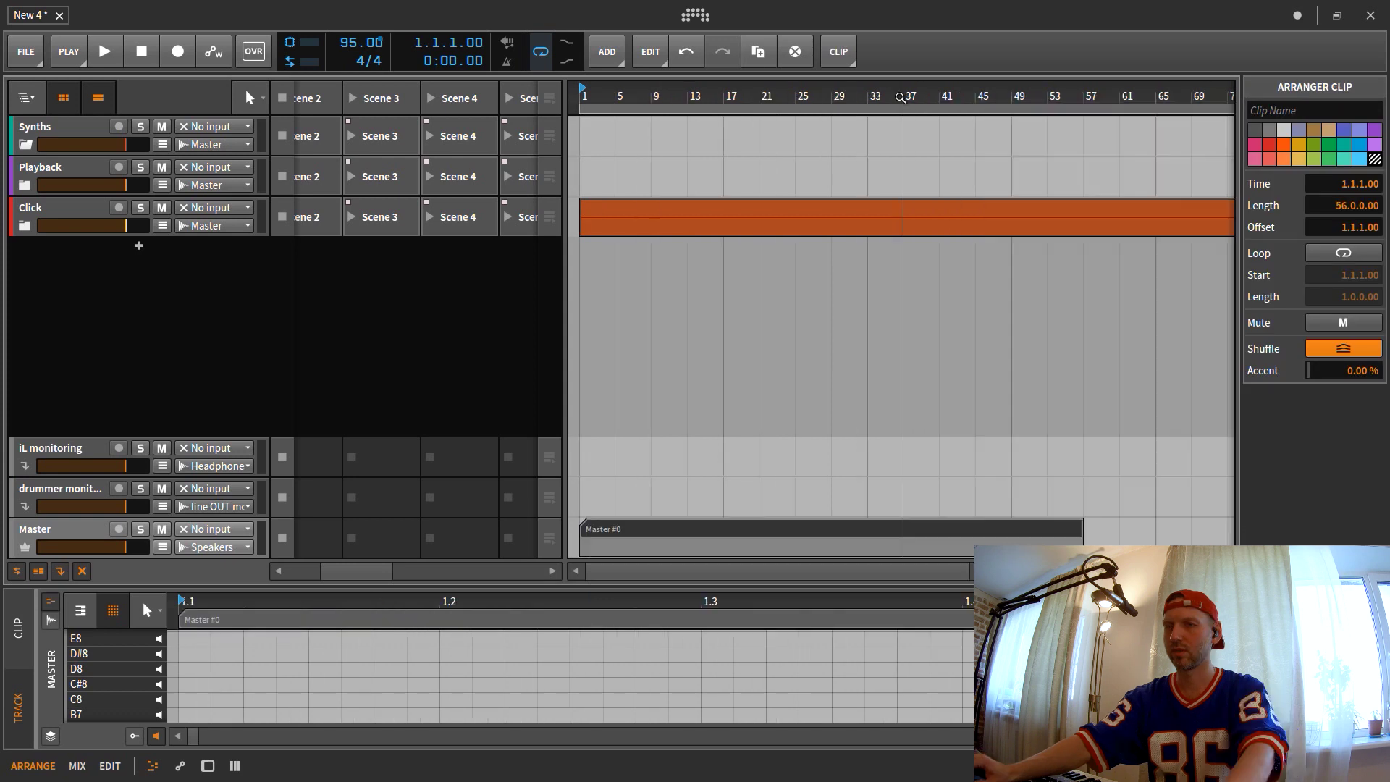
left_click_drag(900, 98, 900, 226)
left_click_drag(802, 519, 925, 518)
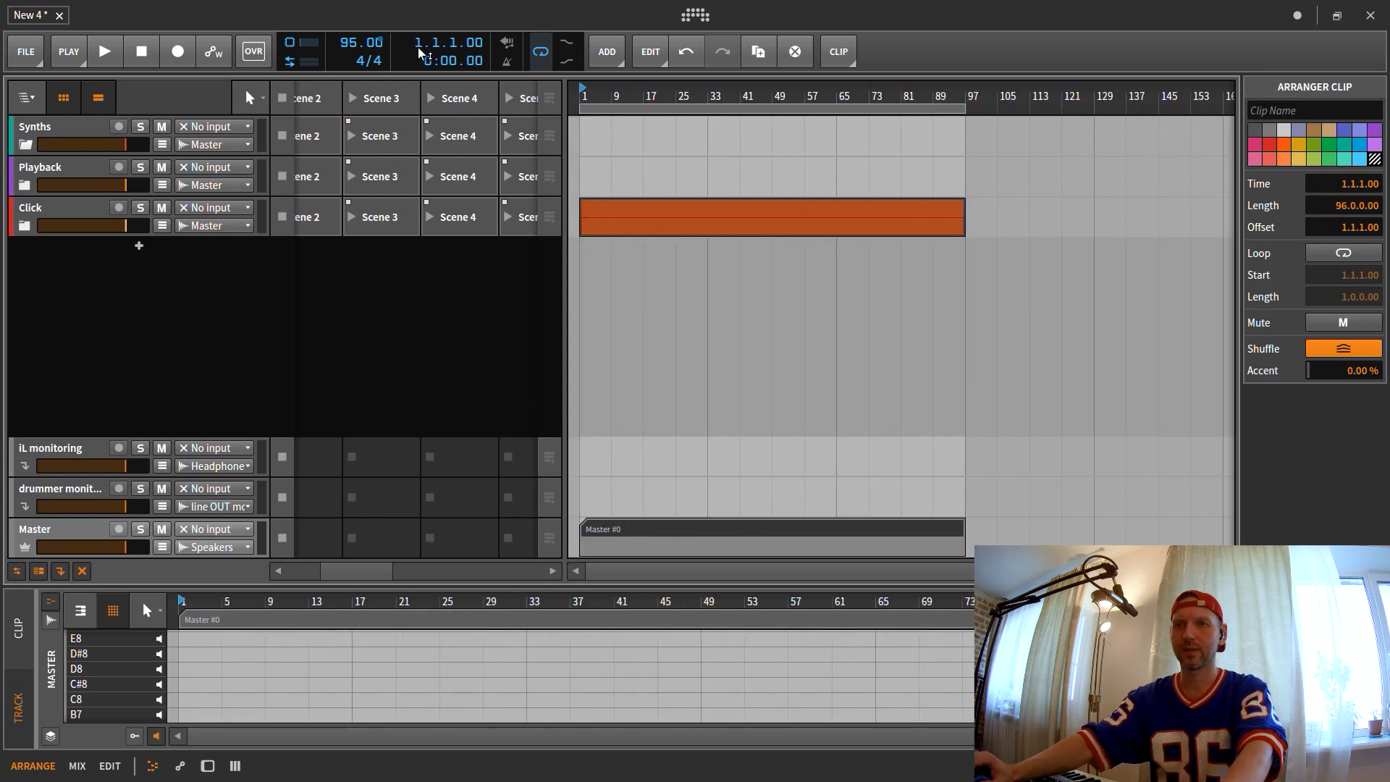
- Set the tempo to 101 BPM and delete the Master track's three tempo automation points from bar 17 onwards
left_click_drag(341, 34, 340, 37)
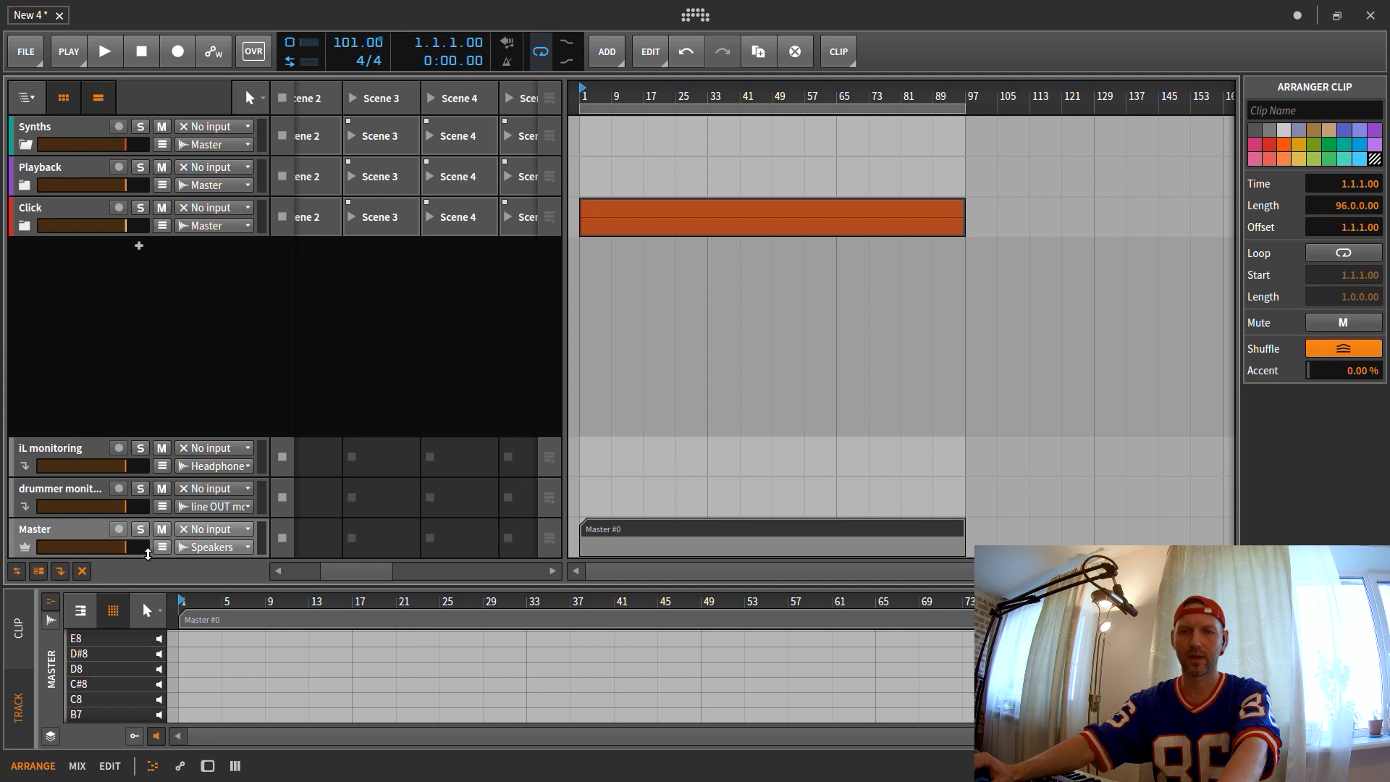
left_click(162, 547)
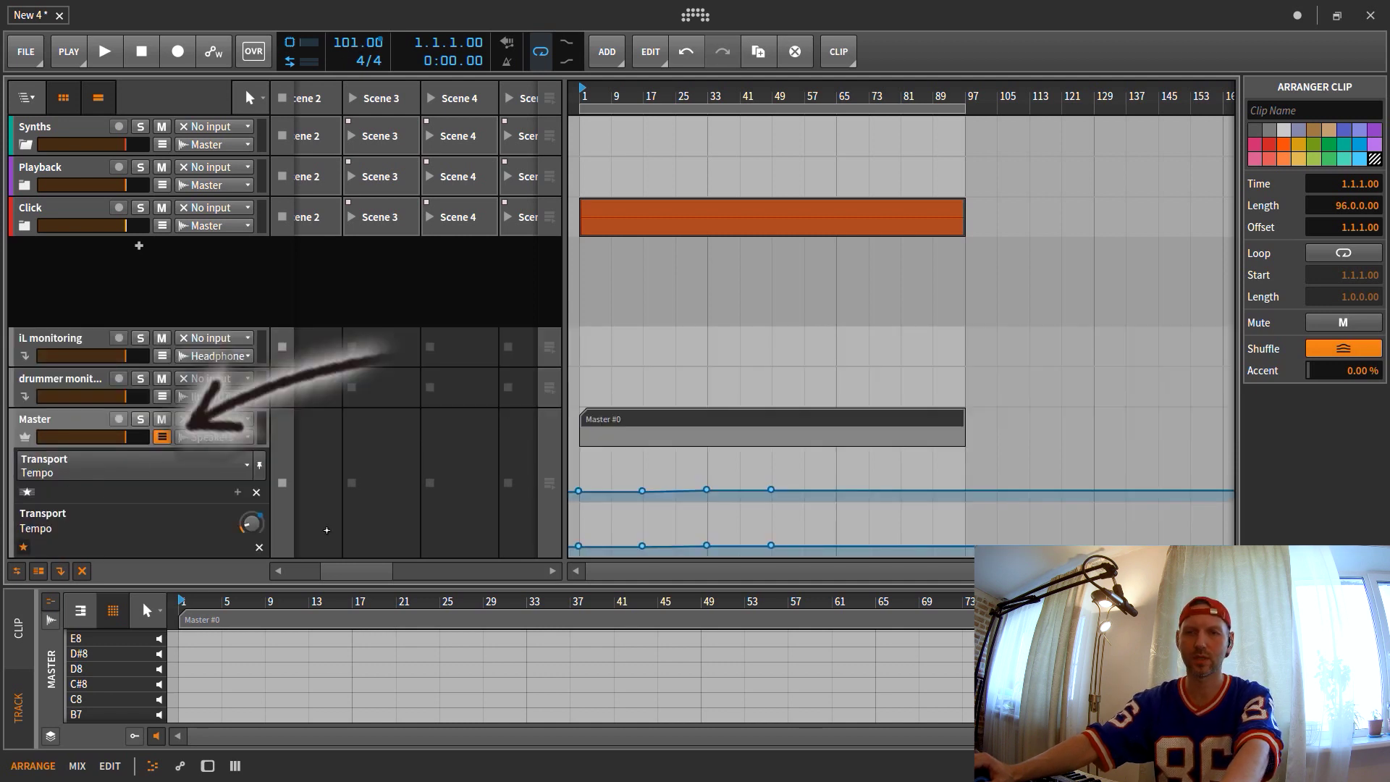
left_click_drag(817, 529, 593, 579)
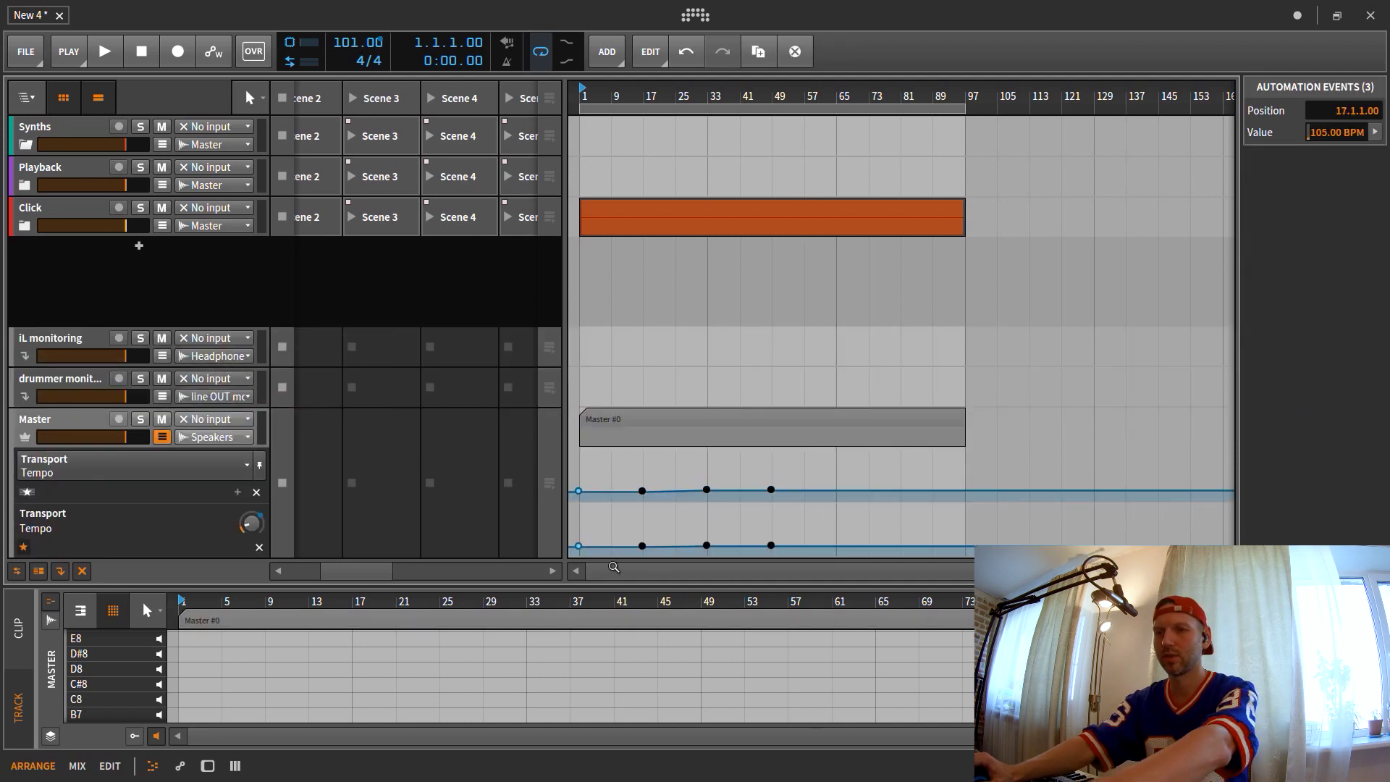
key("Delete")
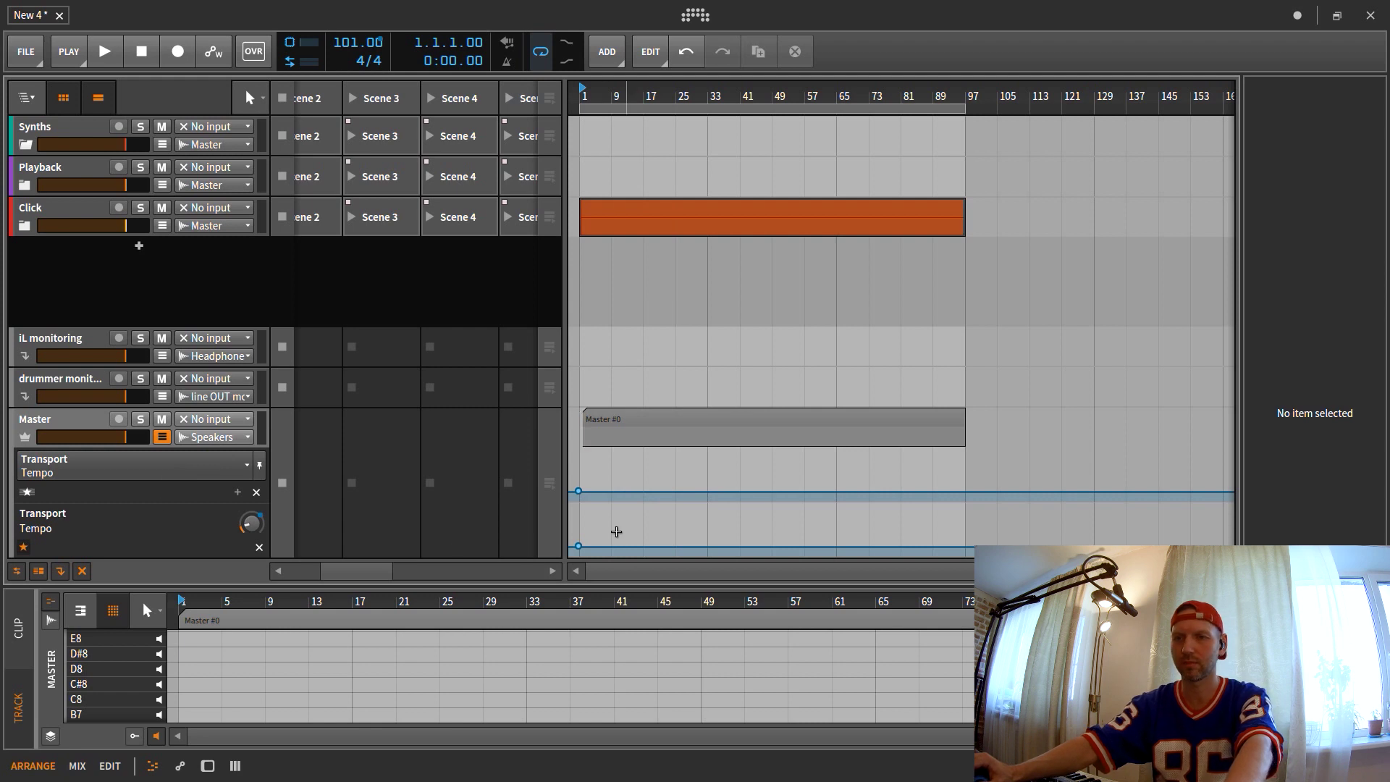
- Add a tempo automation point at bar 97 and set both it and the bar 1 point to 95 BPM
left_click(959, 548)
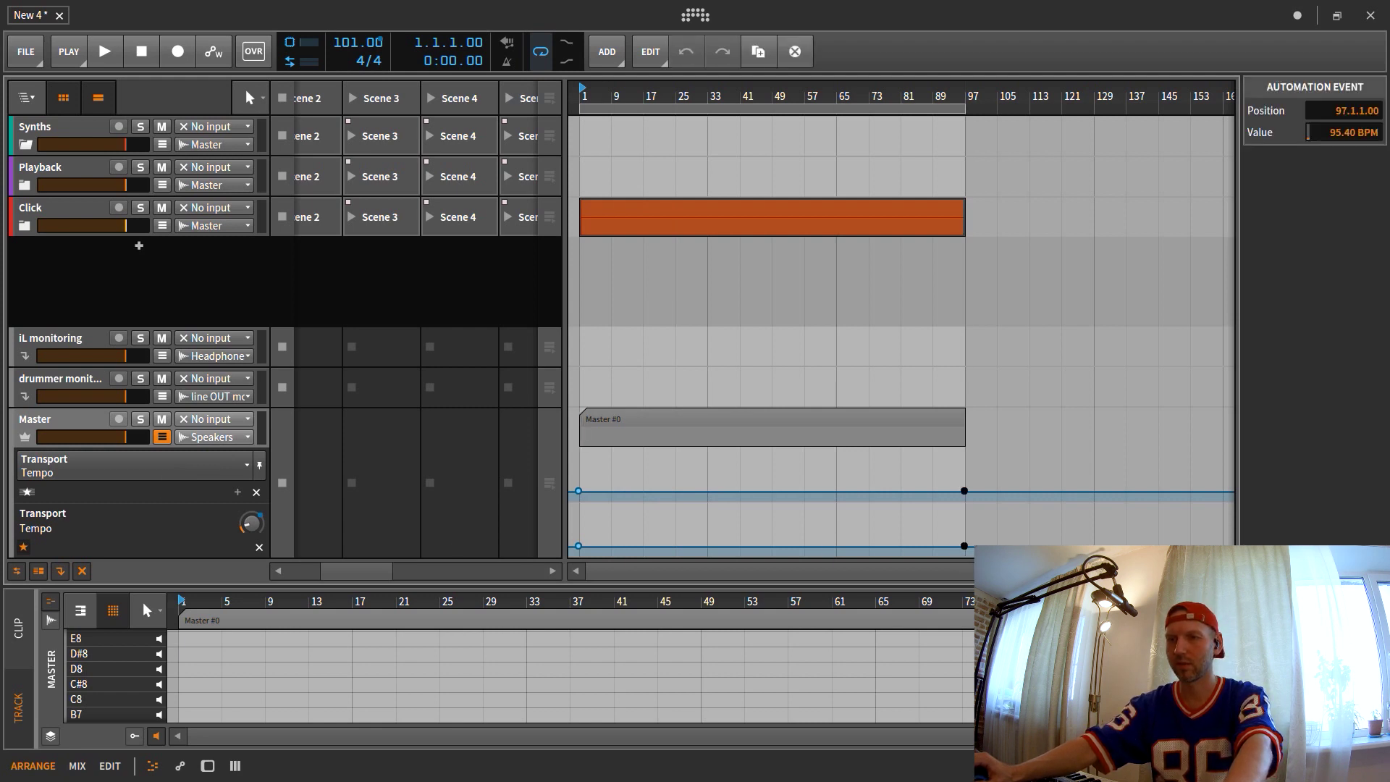
double_click(1335, 138)
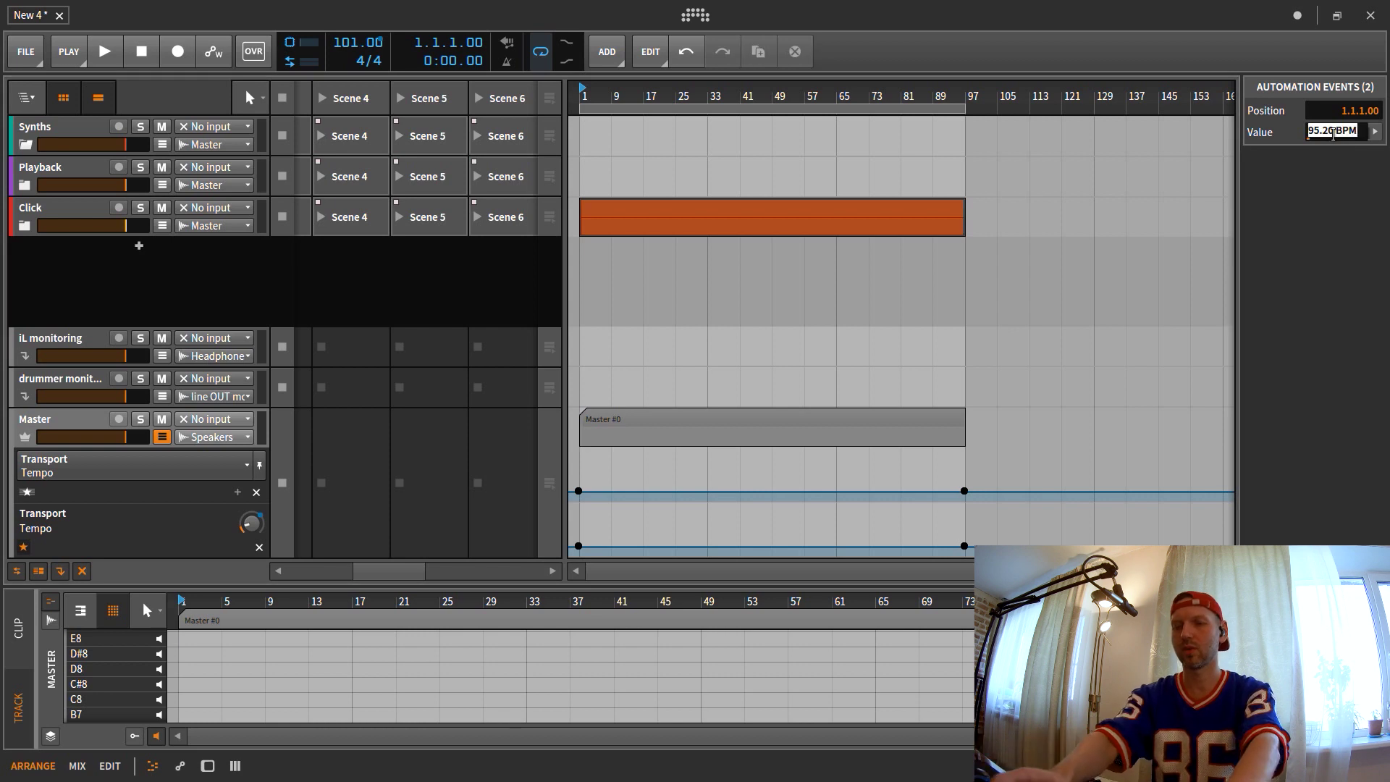
type("95")
key("Return")
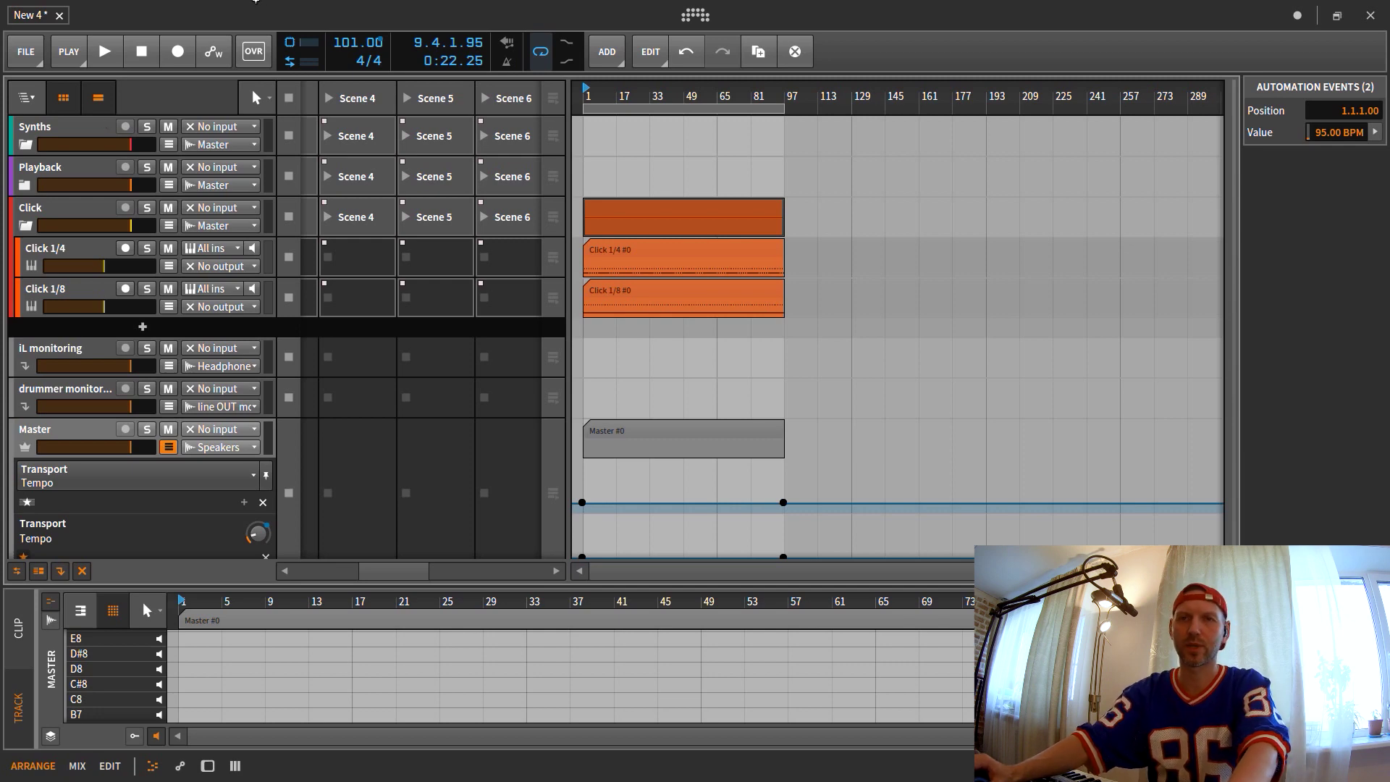
- Open the recent project temp_Funny_bunny_0.6 and activate its audio engine
left_click(695, 14)
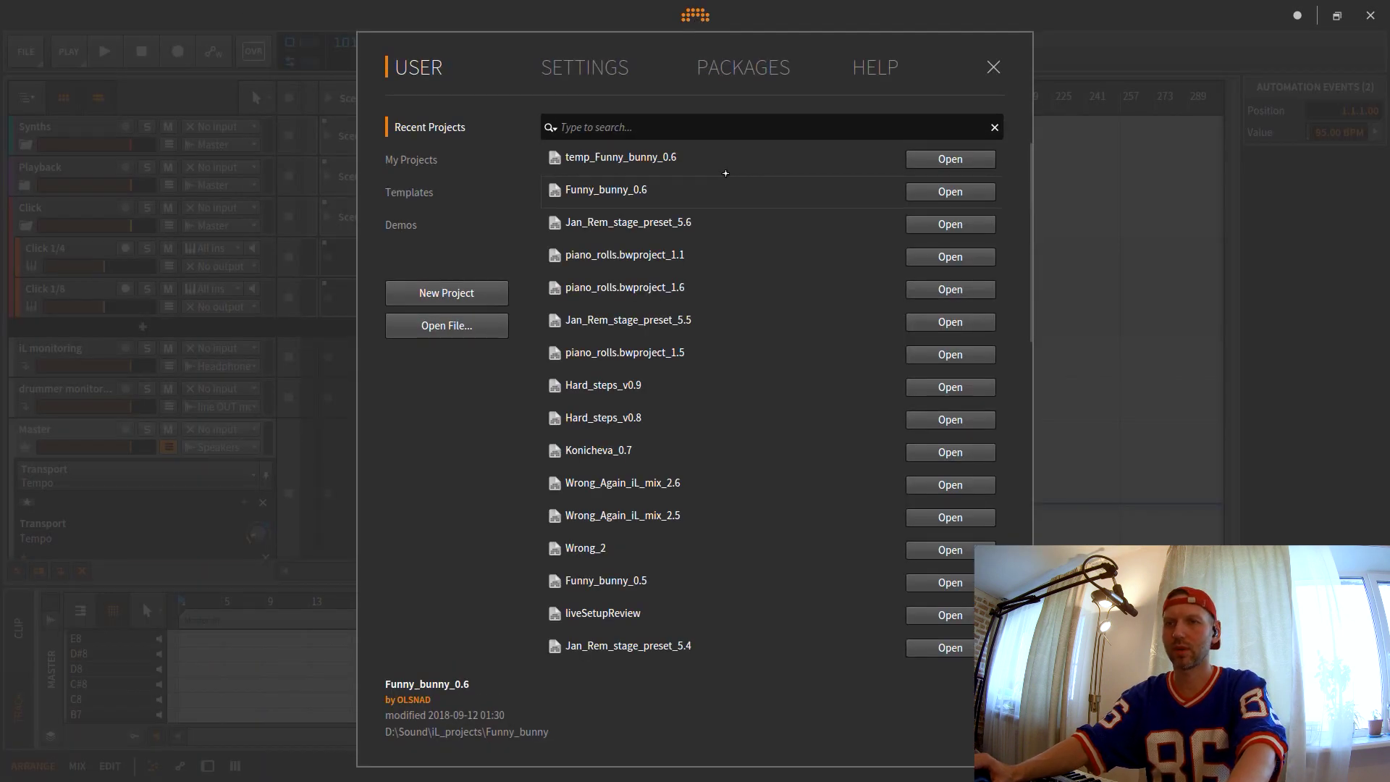
double_click(703, 158)
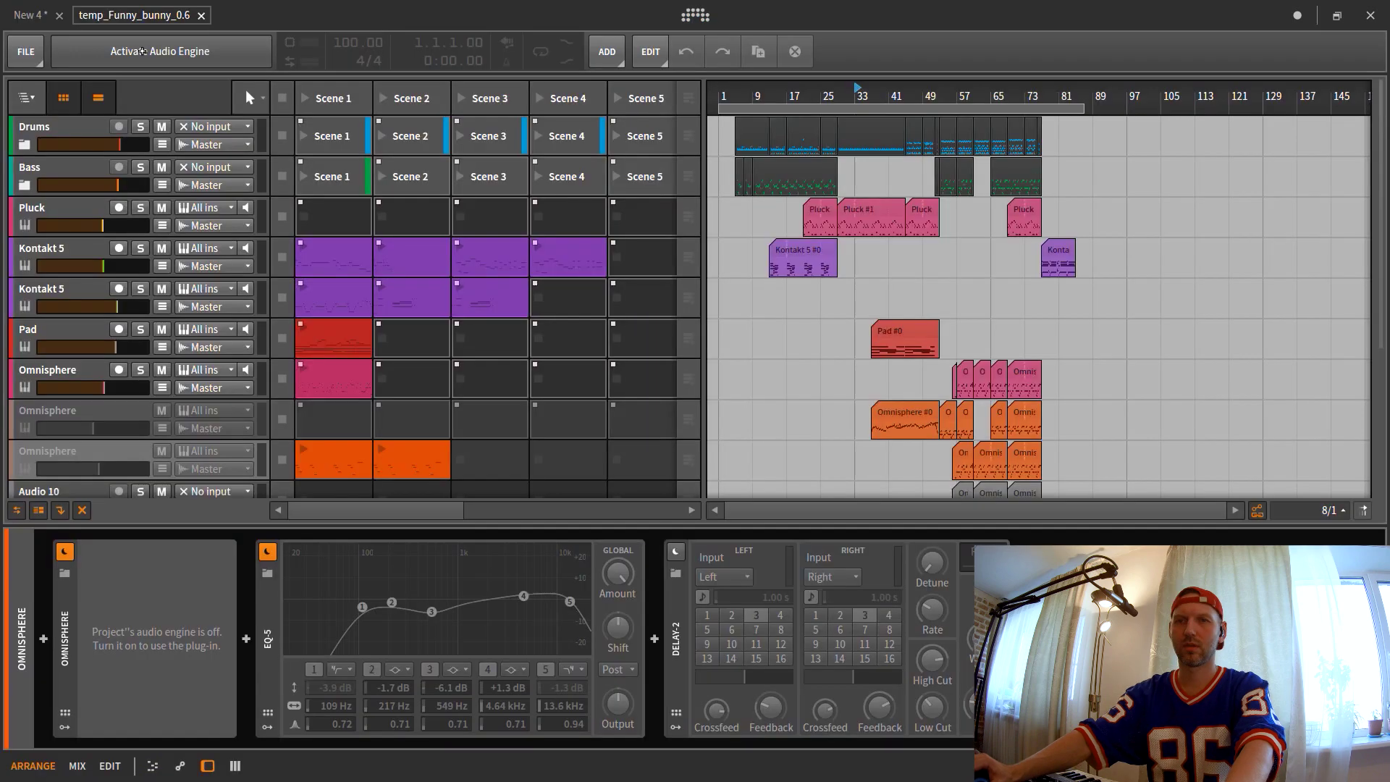
left_click(134, 52)
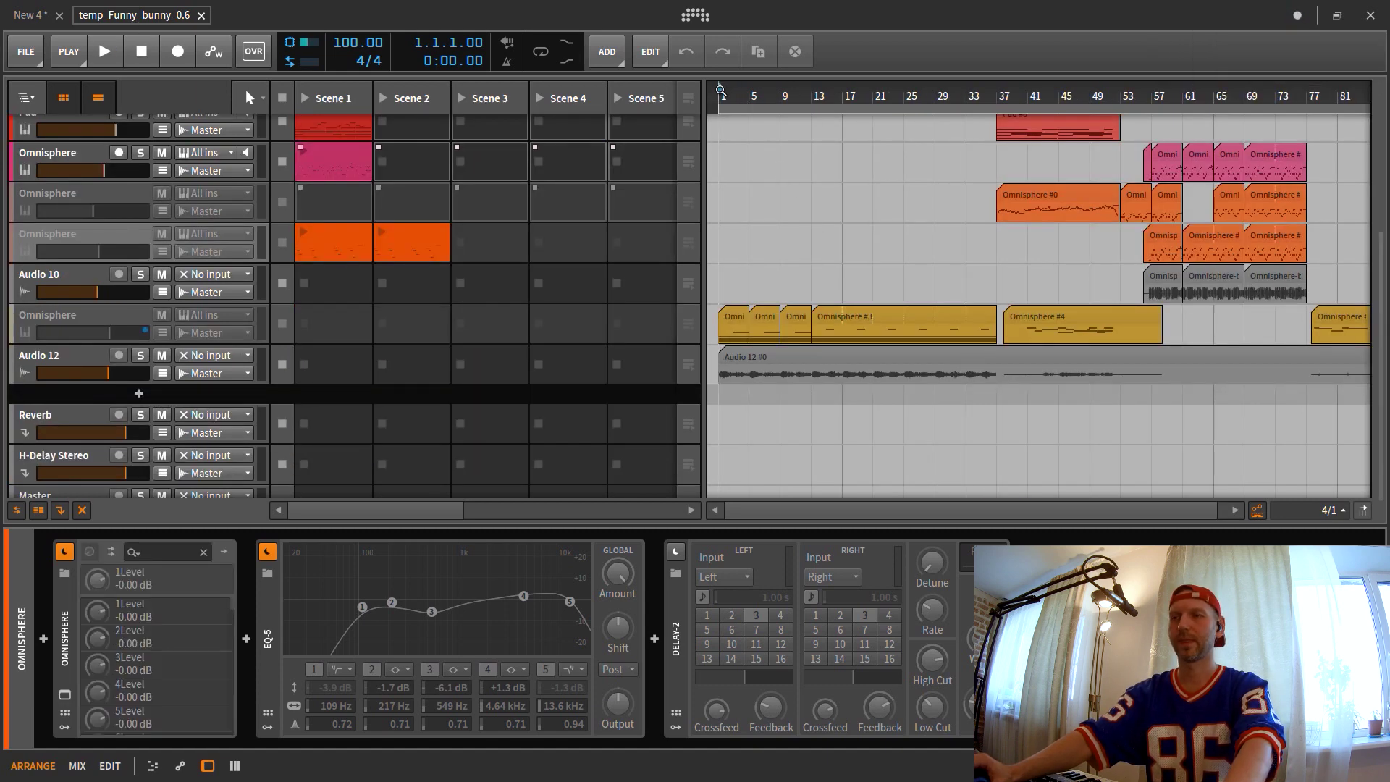
- Play the temp_Funny_bunny_0.6 arrangement from bar 1 to listen to the Audio 12 track
scroll(719, 93, "up", 1)
key("space")
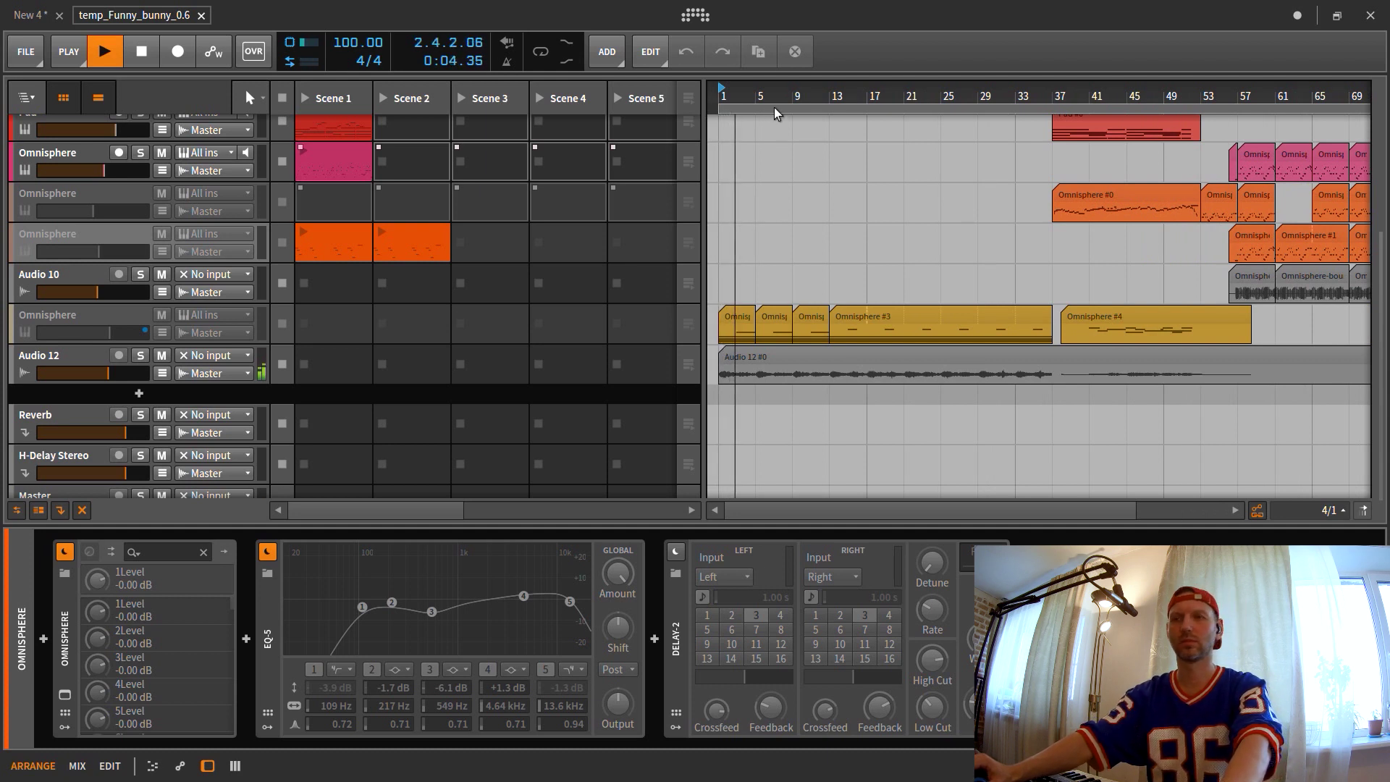
scroll(731, 116, "down", 1)
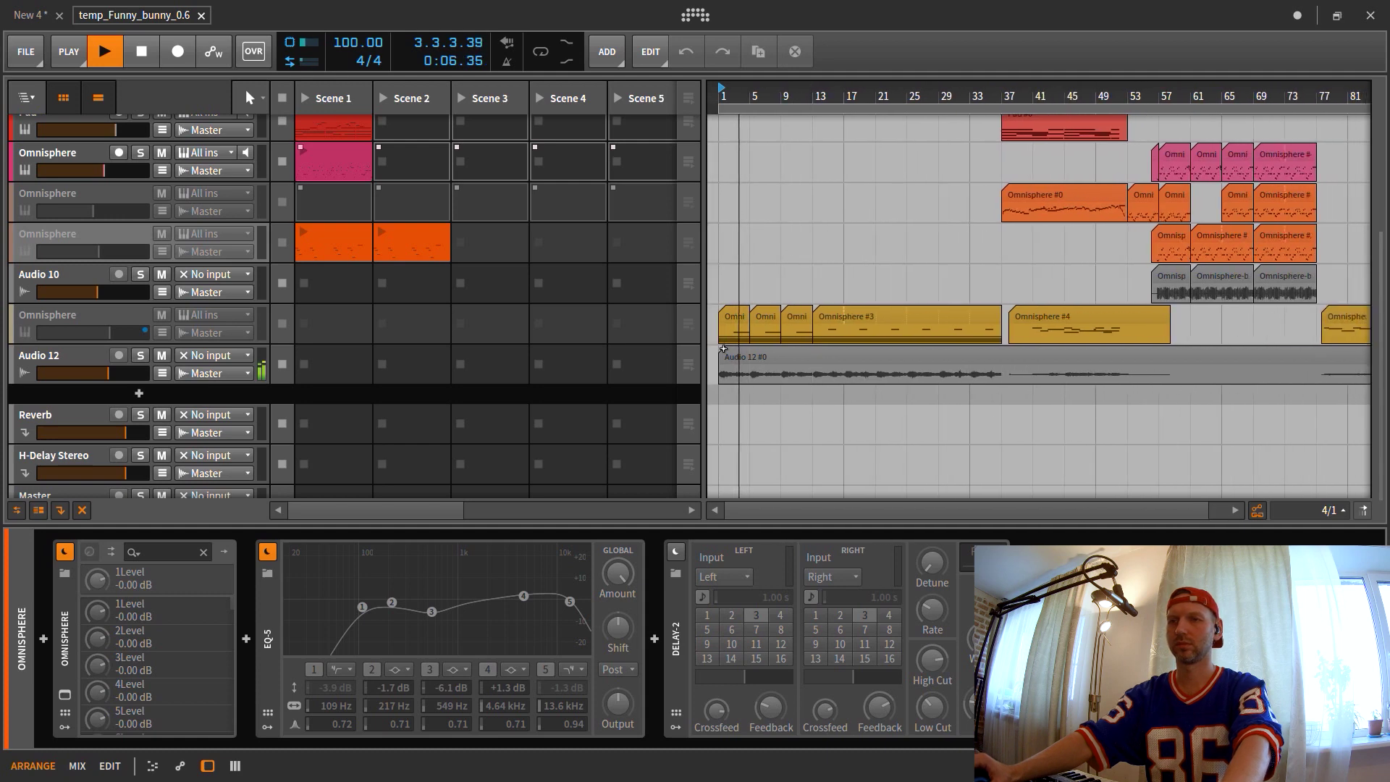
- Examine the full track list from Drums to Master while the arrangement plays, checking the first Kontakt 5 track's devices, and stop playback
scroll(857, 203, "up", 5)
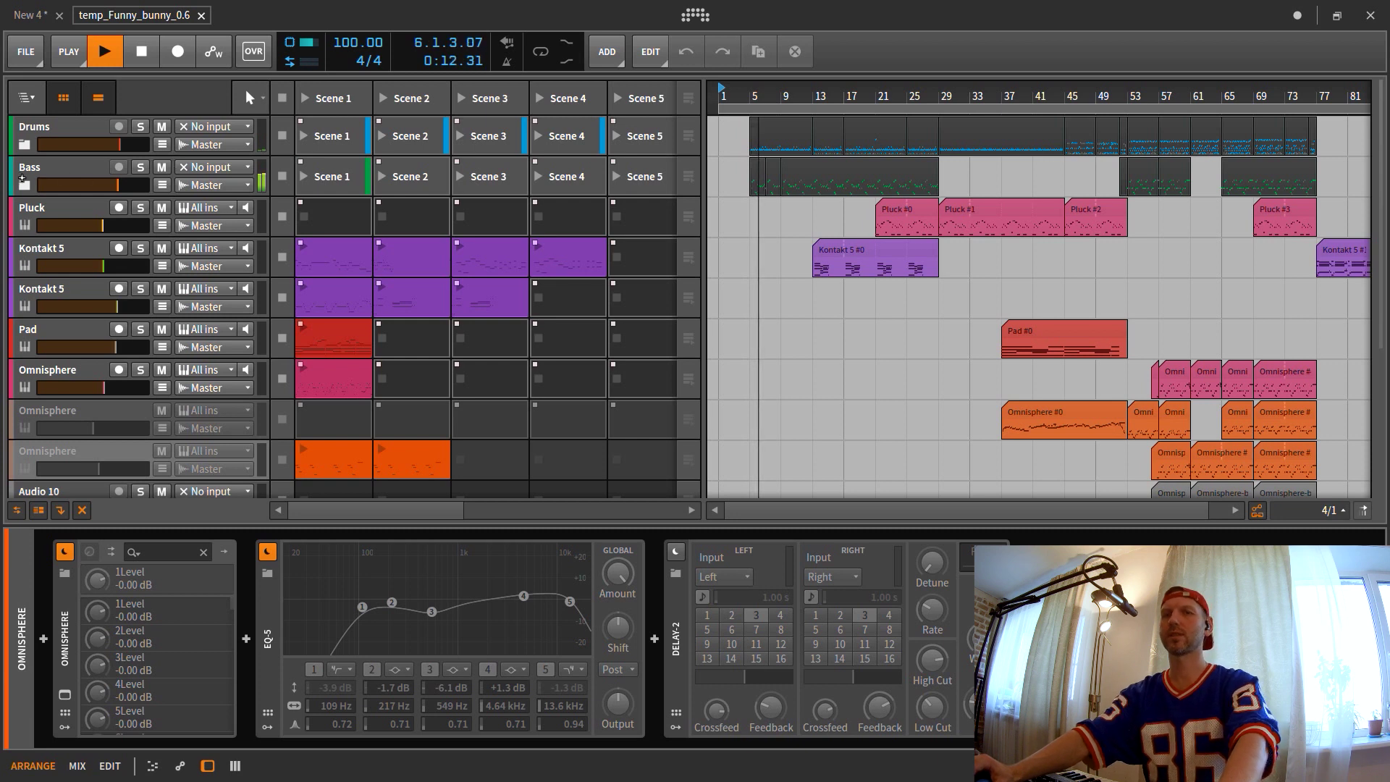
left_click(26, 128)
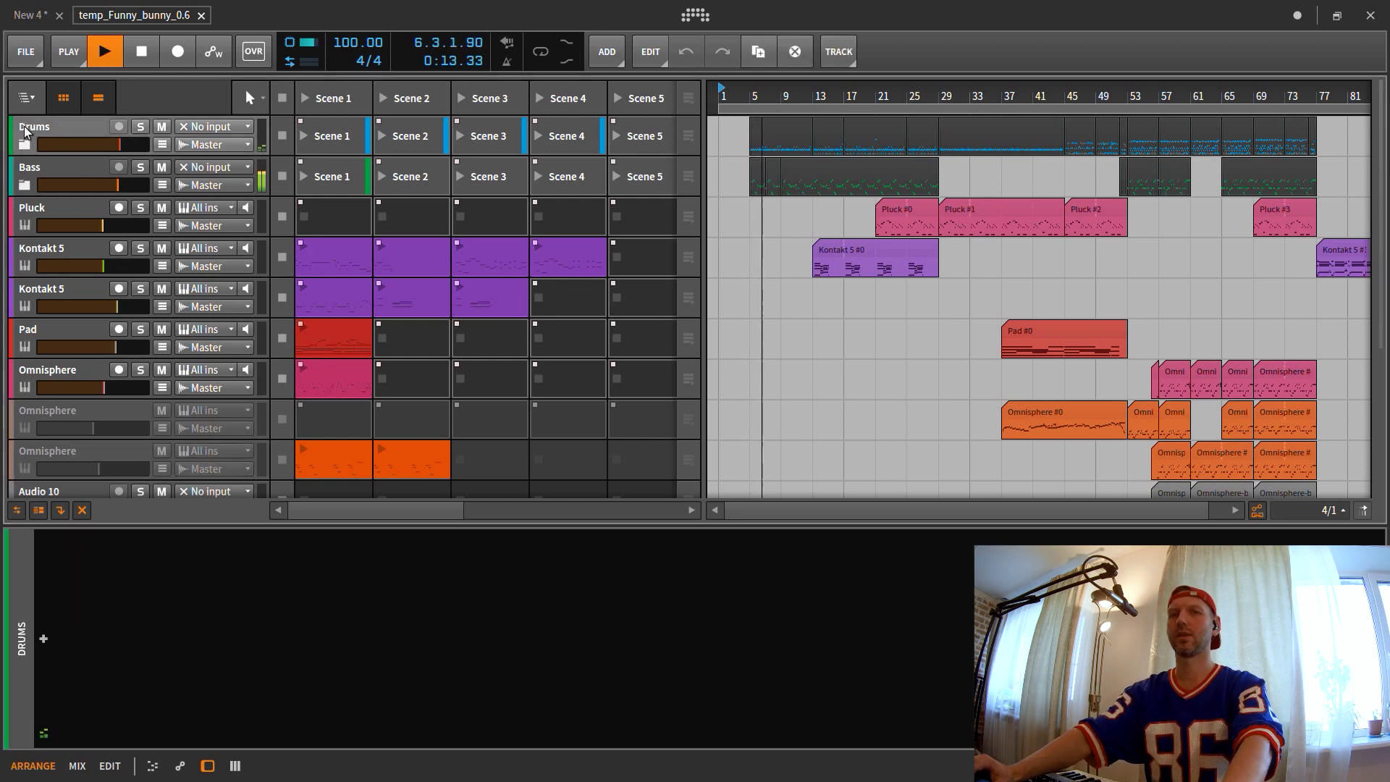
left_click(27, 217)
left_click(33, 246)
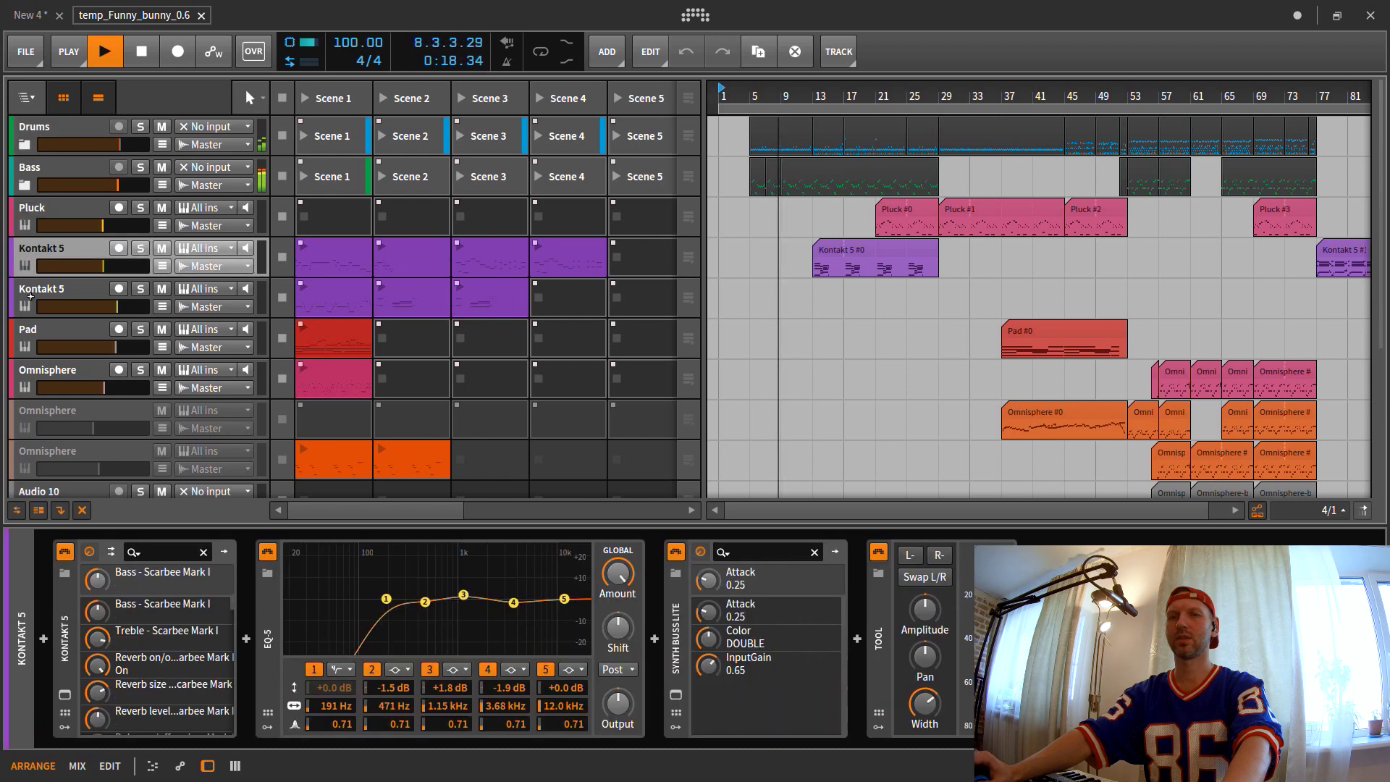
scroll(33, 319, "down", 3)
scroll(26, 337, "up", 2)
scroll(33, 333, "down", 4)
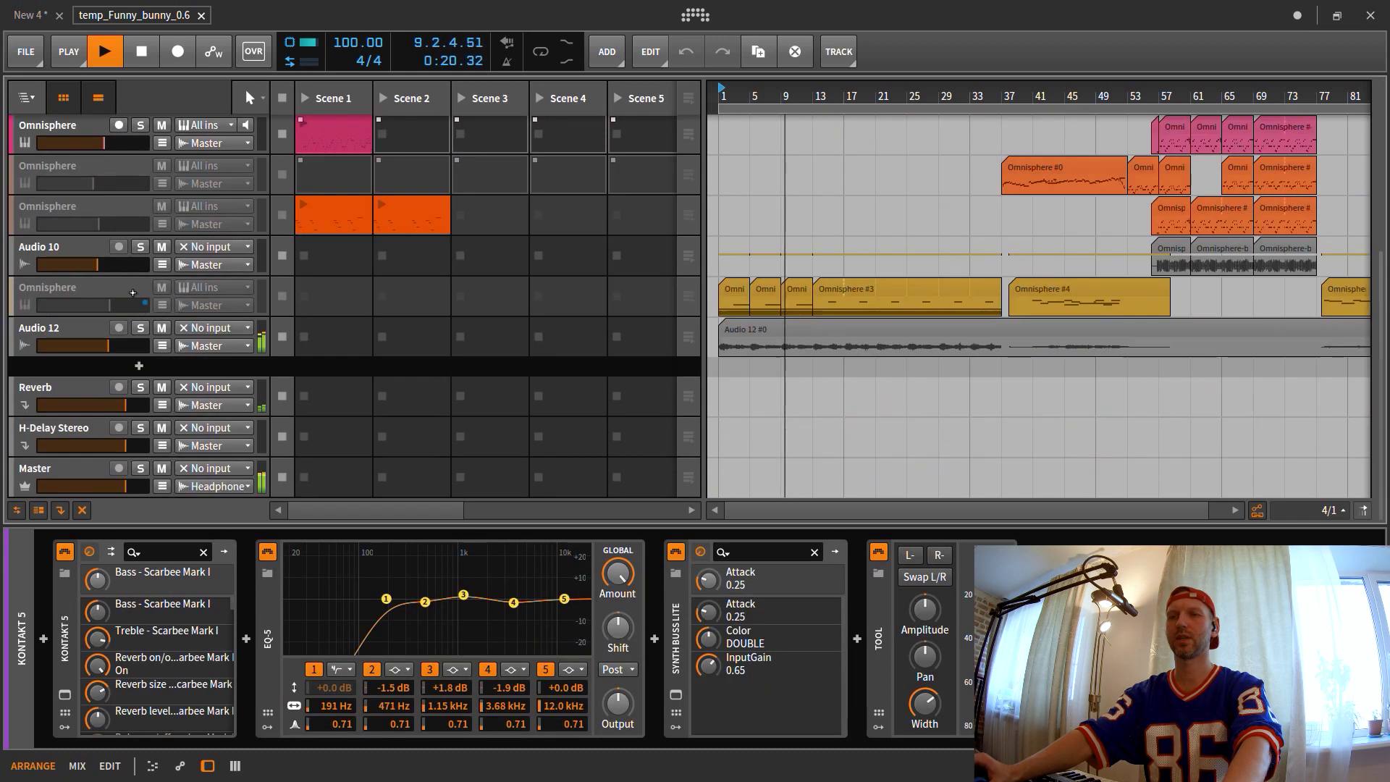
scroll(333, 239, "up", 5)
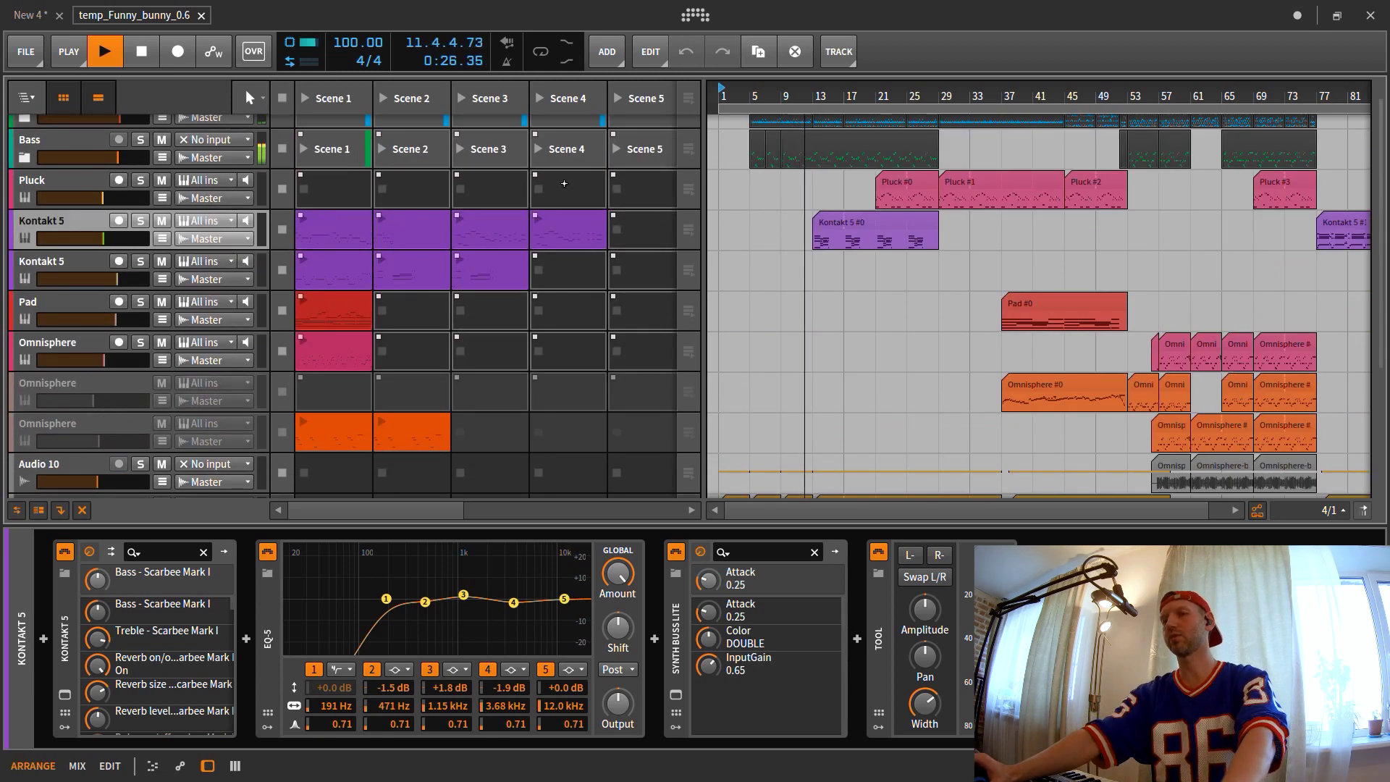
scroll(771, 206, "up", 1)
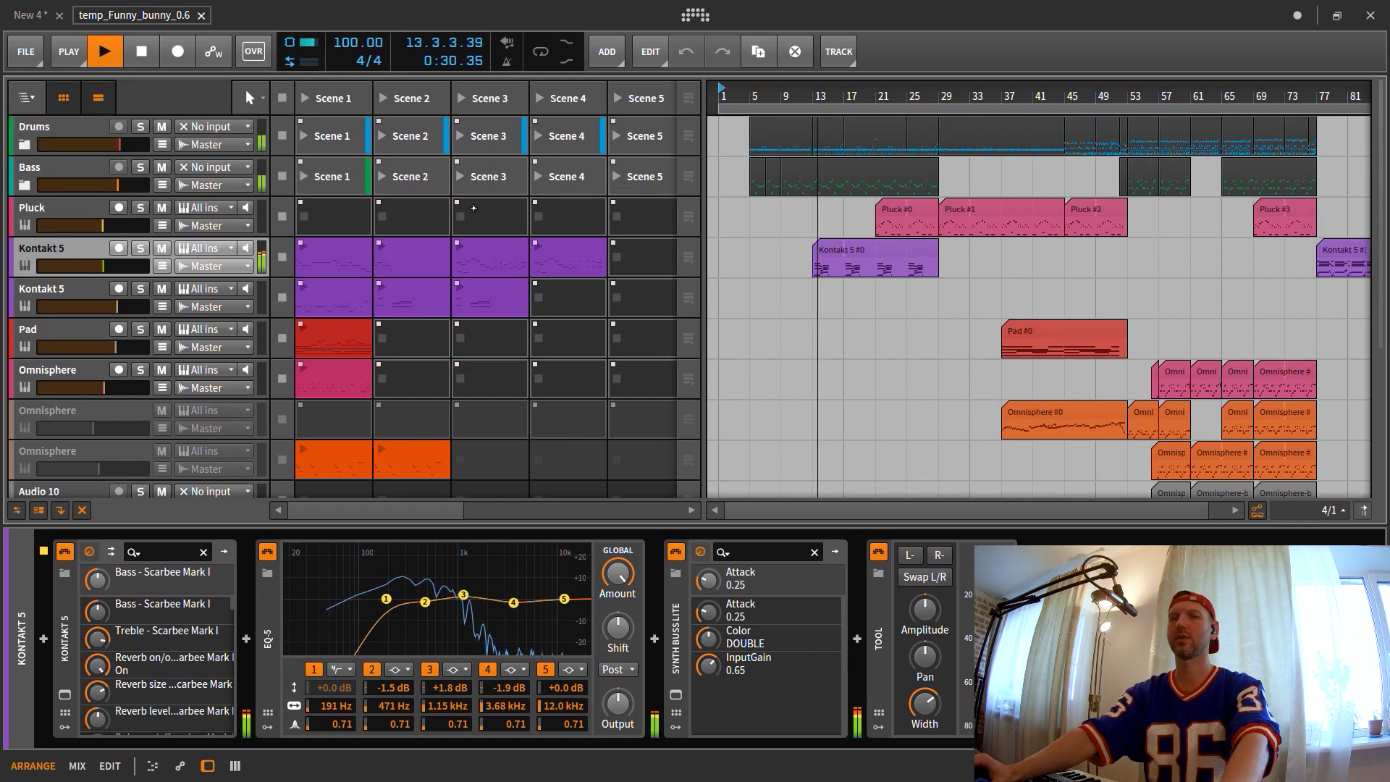
key("space")
- Play the Pad track soloed from bar 37 to listen to it, stop playback and remove the solo
left_click(730, 87)
scroll(813, 136, "down", 2)
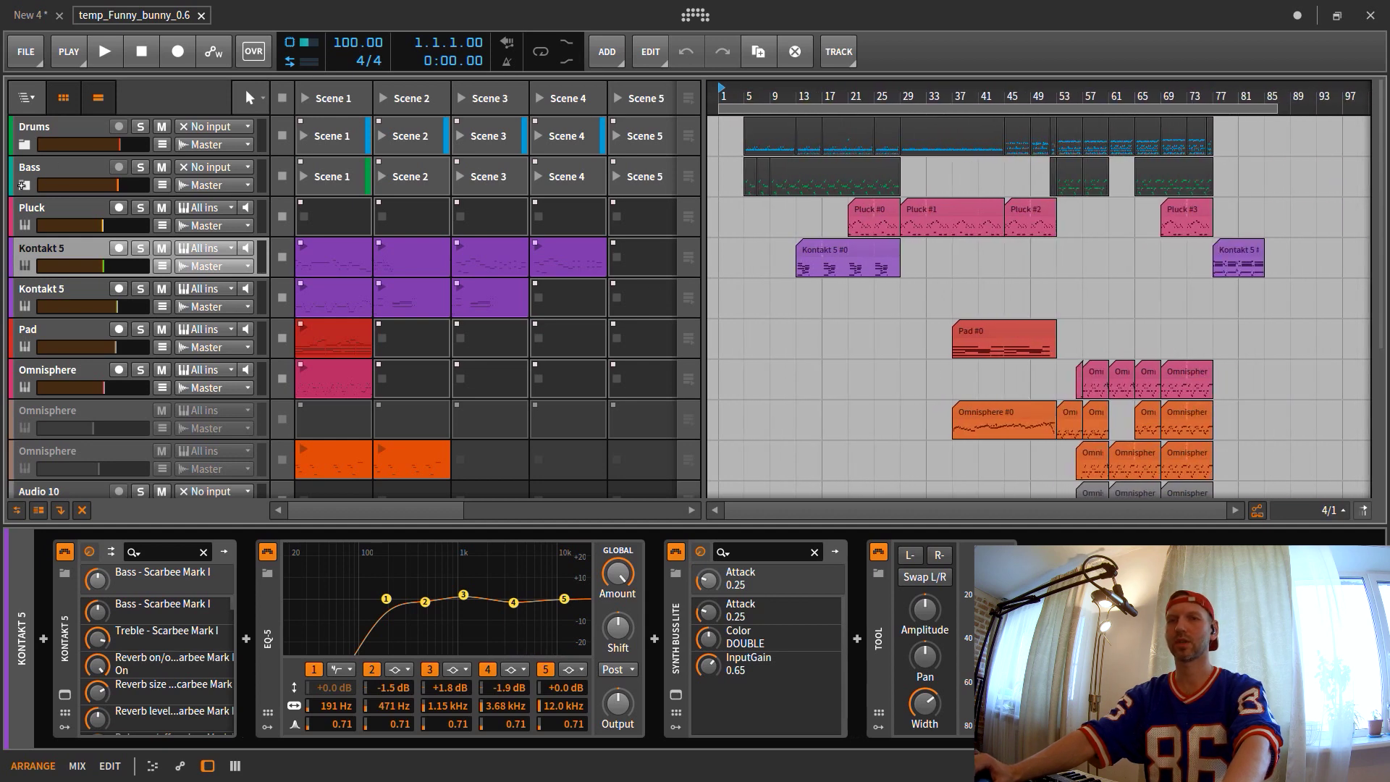
scroll(353, 256, "down", 2)
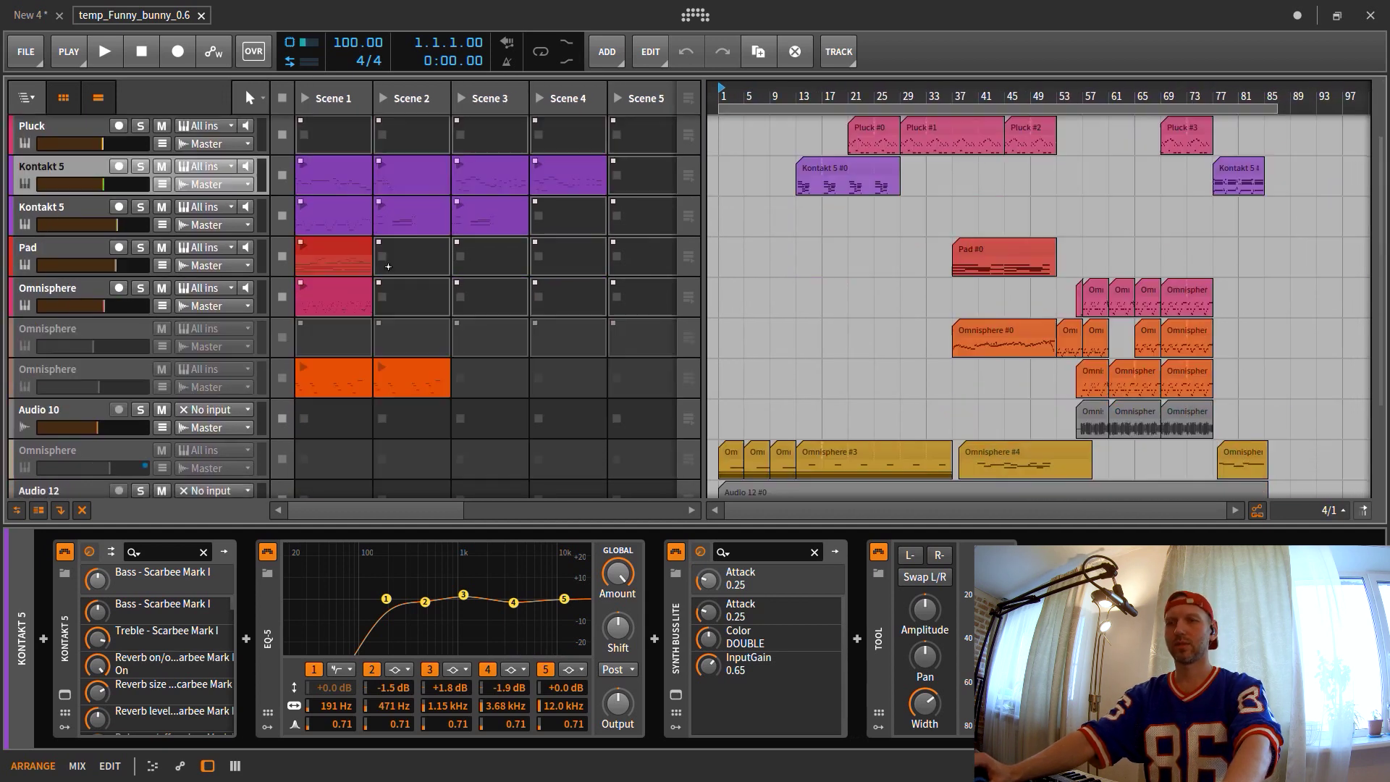
left_click(954, 92)
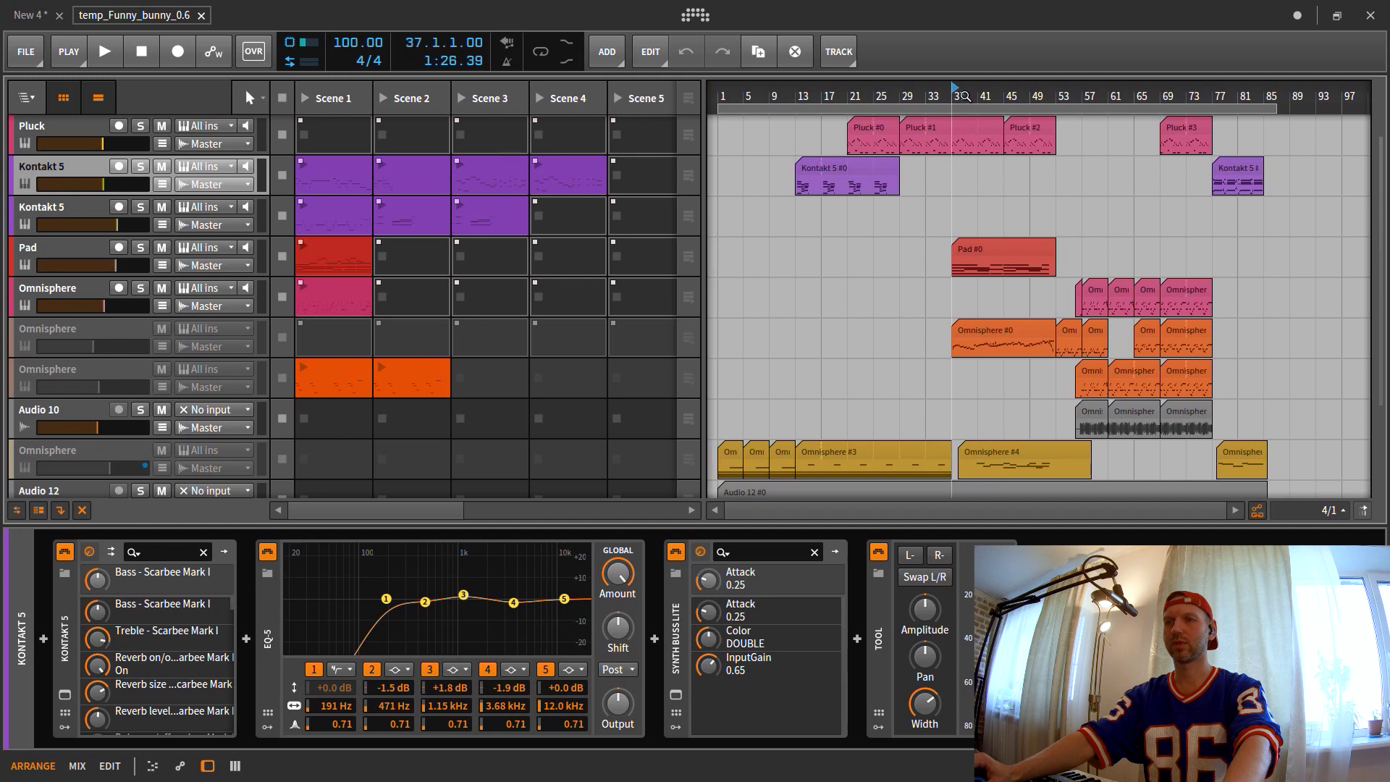
scroll(945, 97, "up", 1)
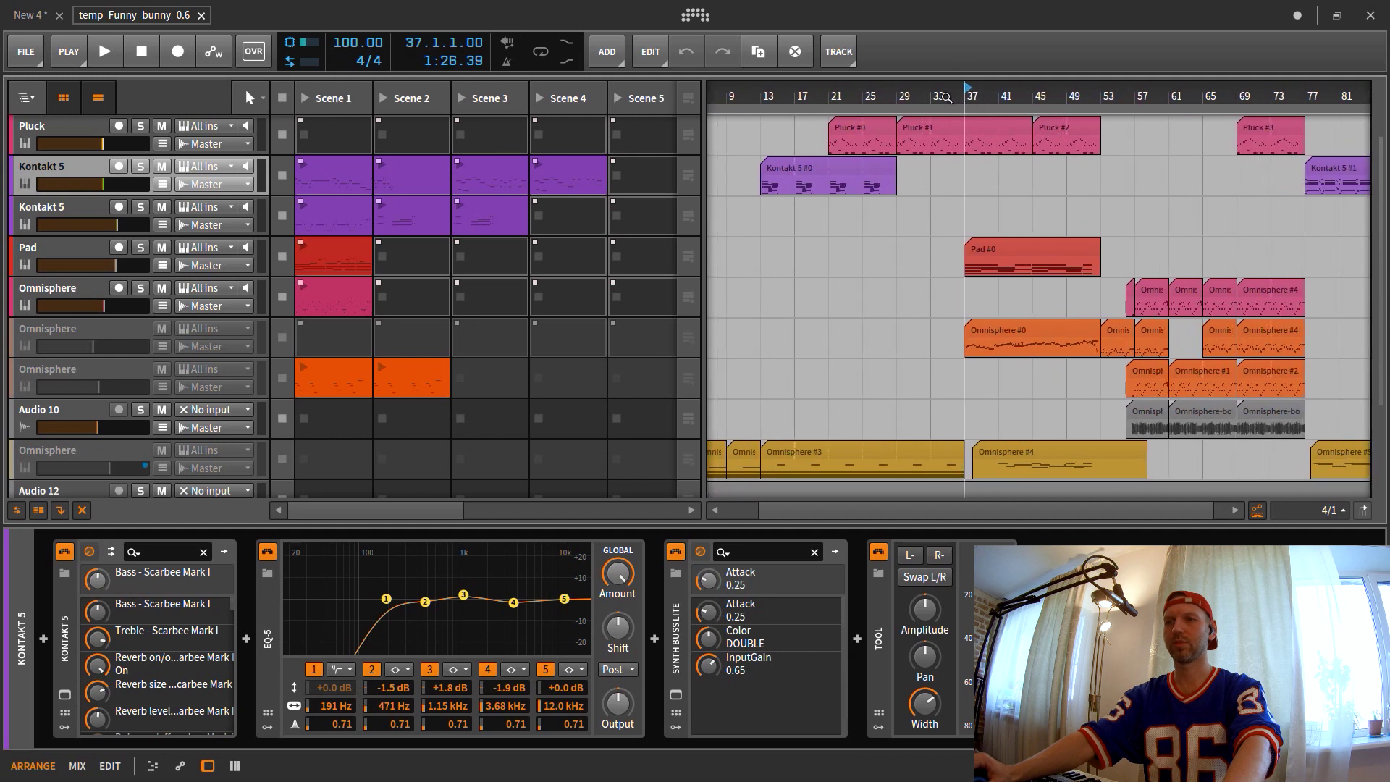
left_click(33, 248)
left_click(1004, 244)
key("s")
key("space")
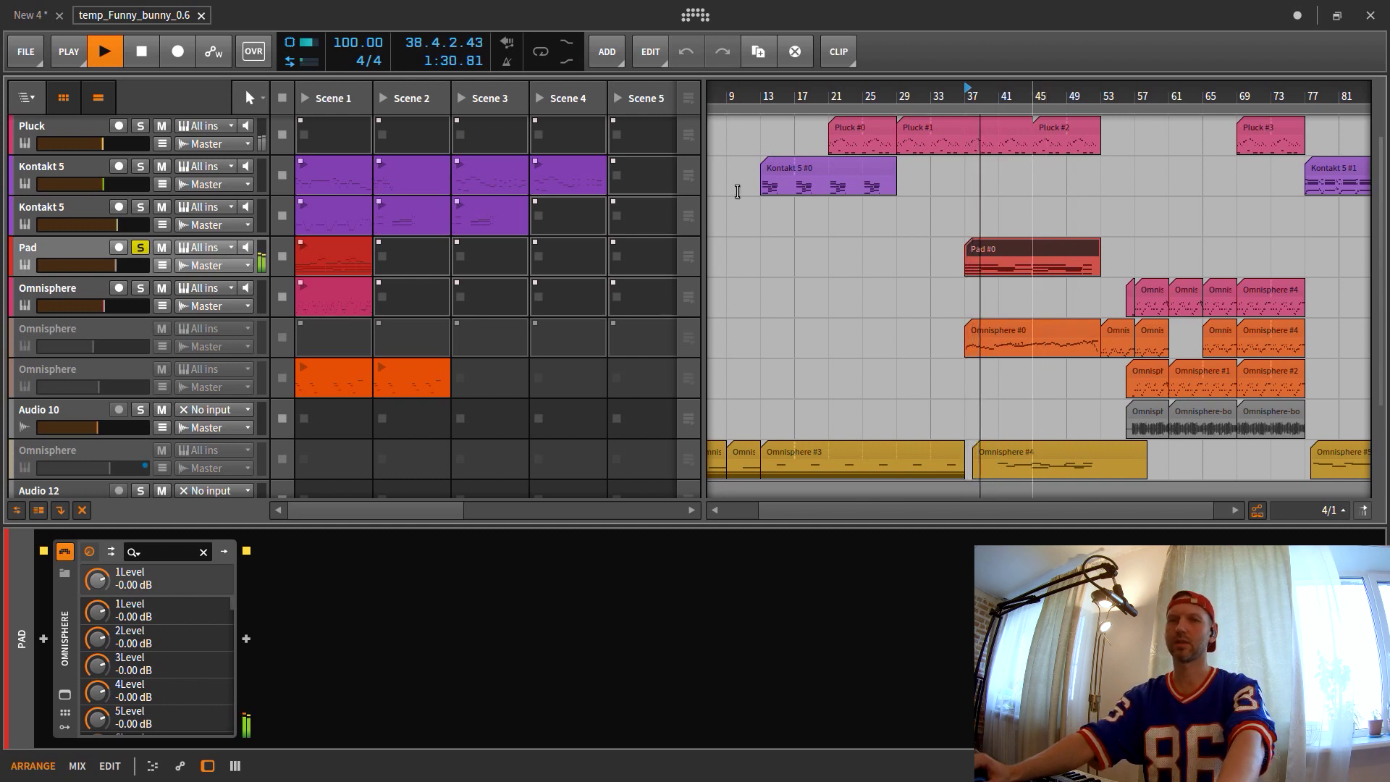
key("space")
left_click(141, 248)
- Bounce the Pad #0 clip to a new audio track with the Pre-Fader source and 24-bit Integer depth
left_click(1015, 247)
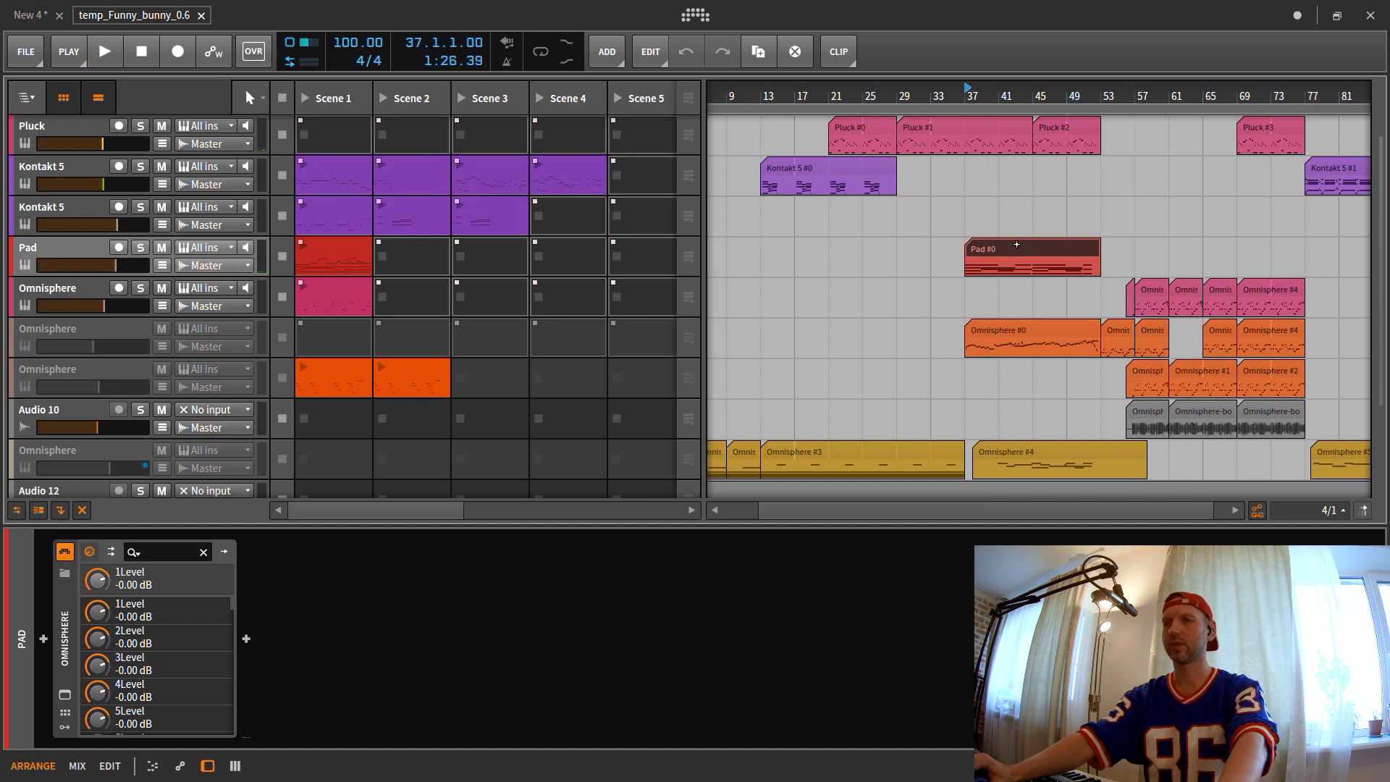
right_click(1017, 245)
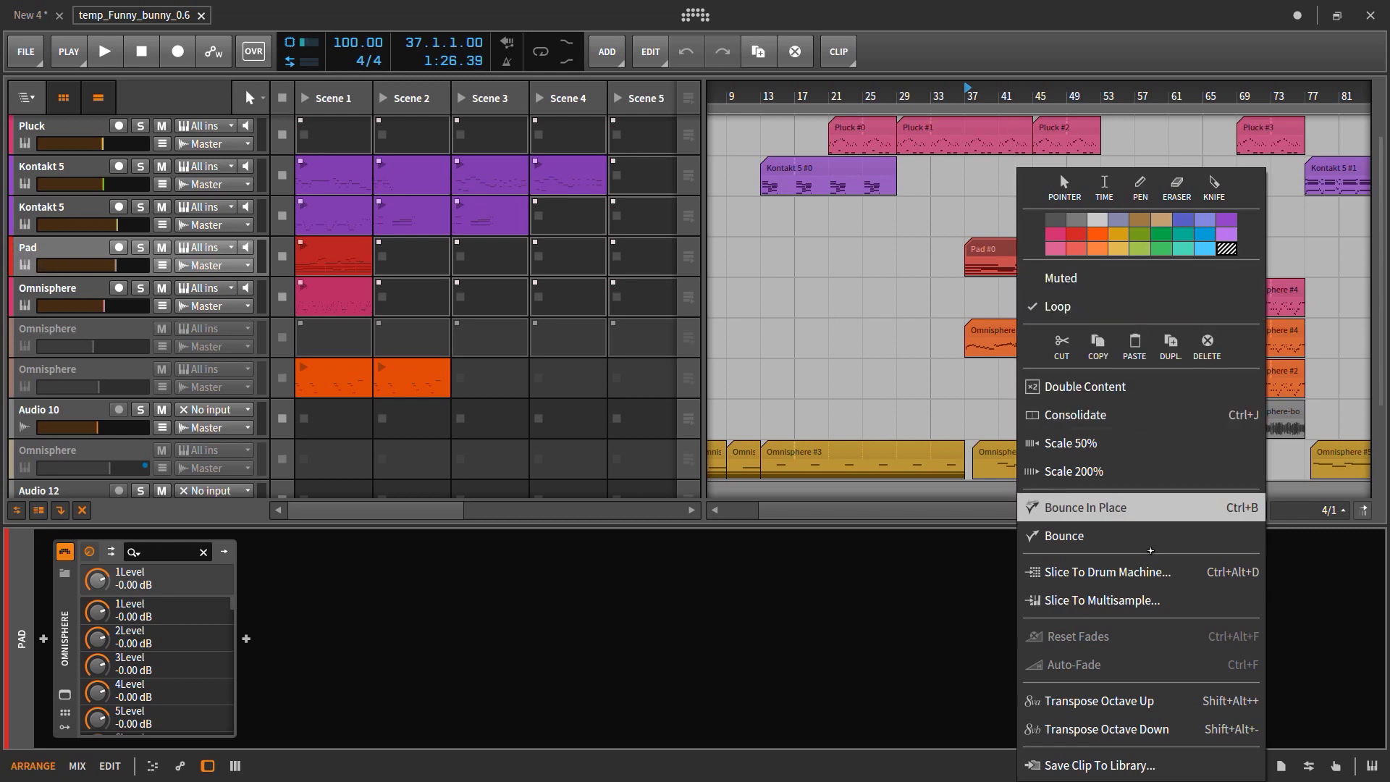
left_click(988, 248)
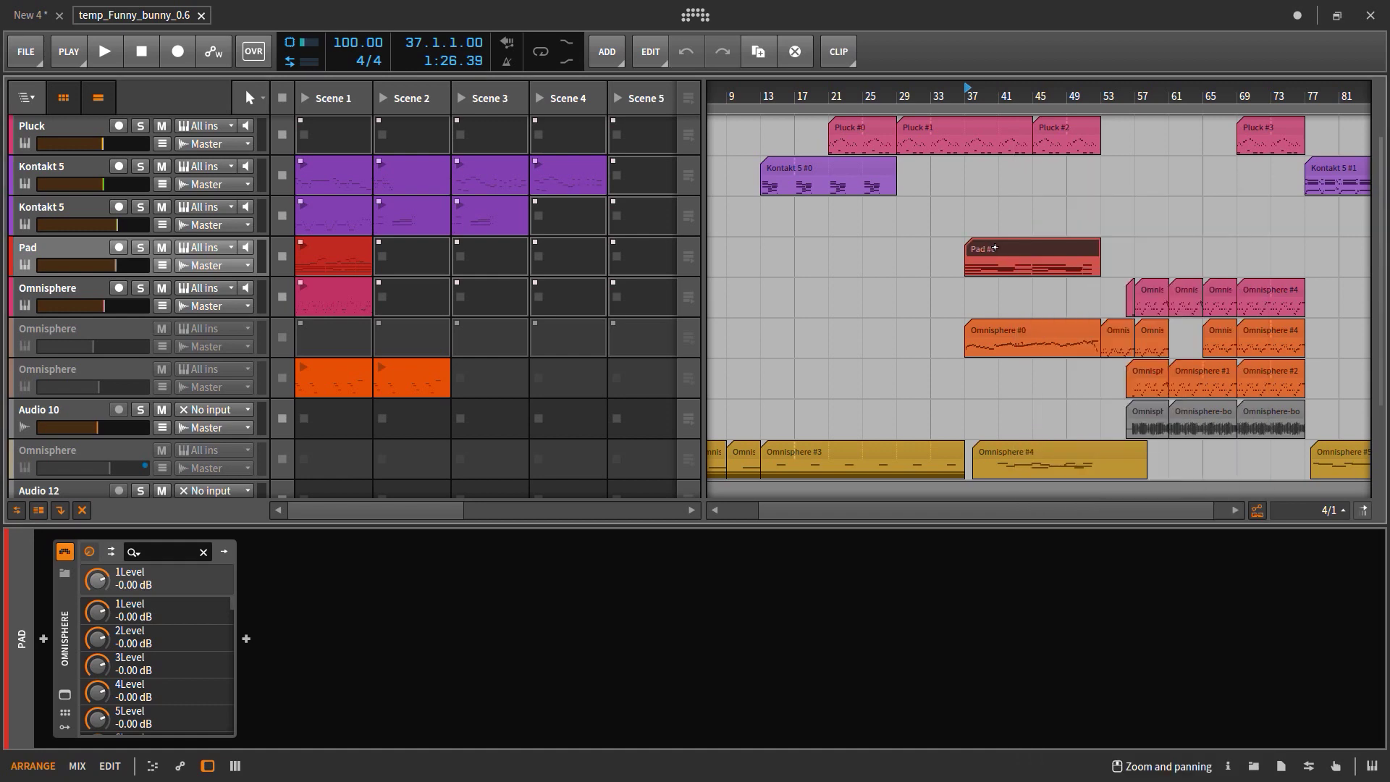
right_click(986, 247)
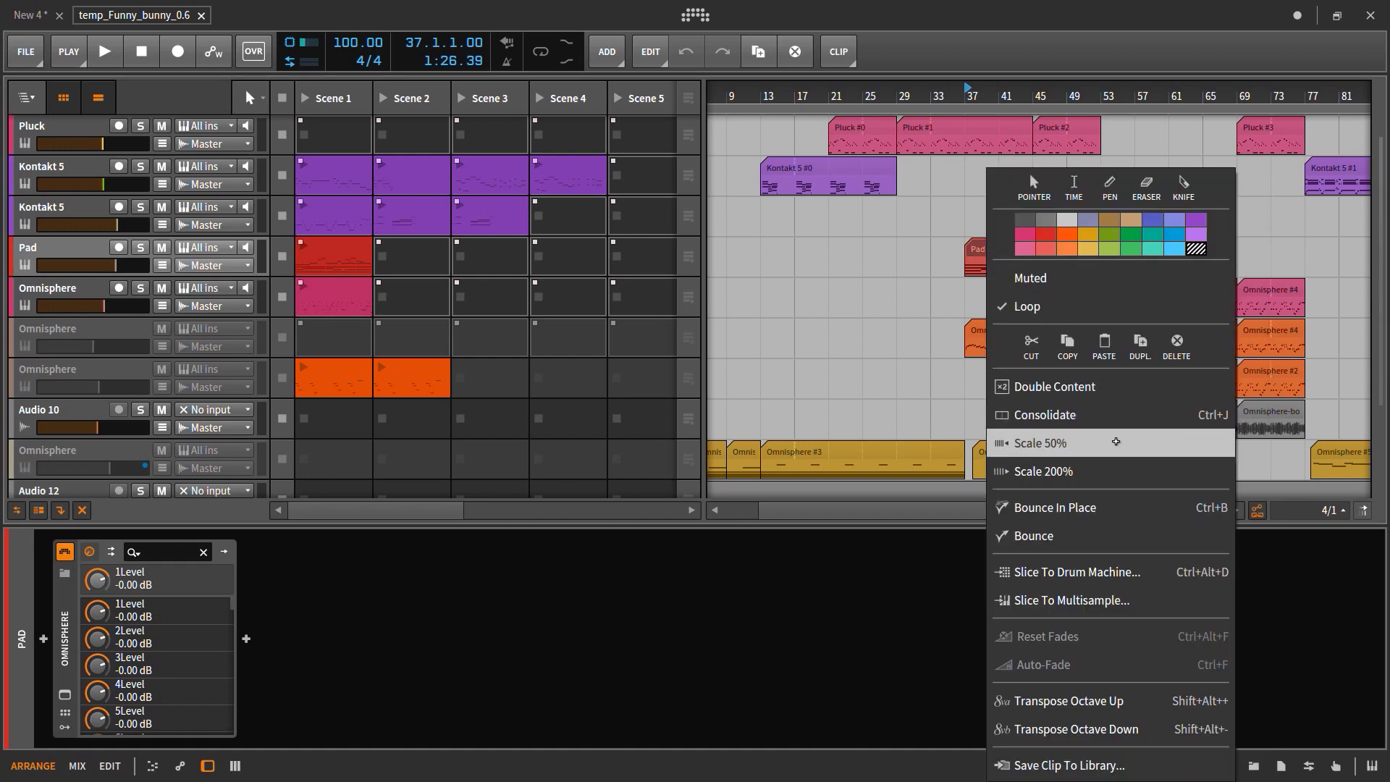
left_click(1131, 535)
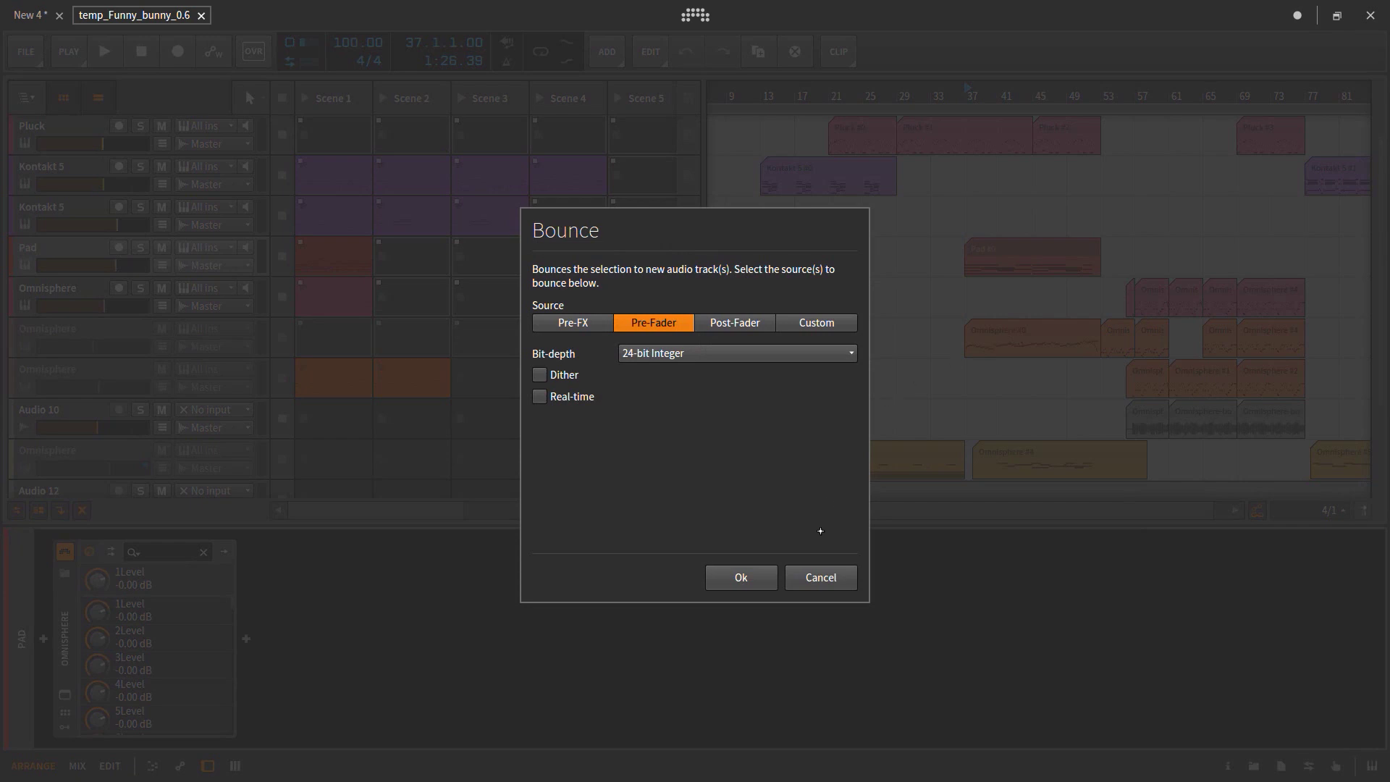
left_click(740, 577)
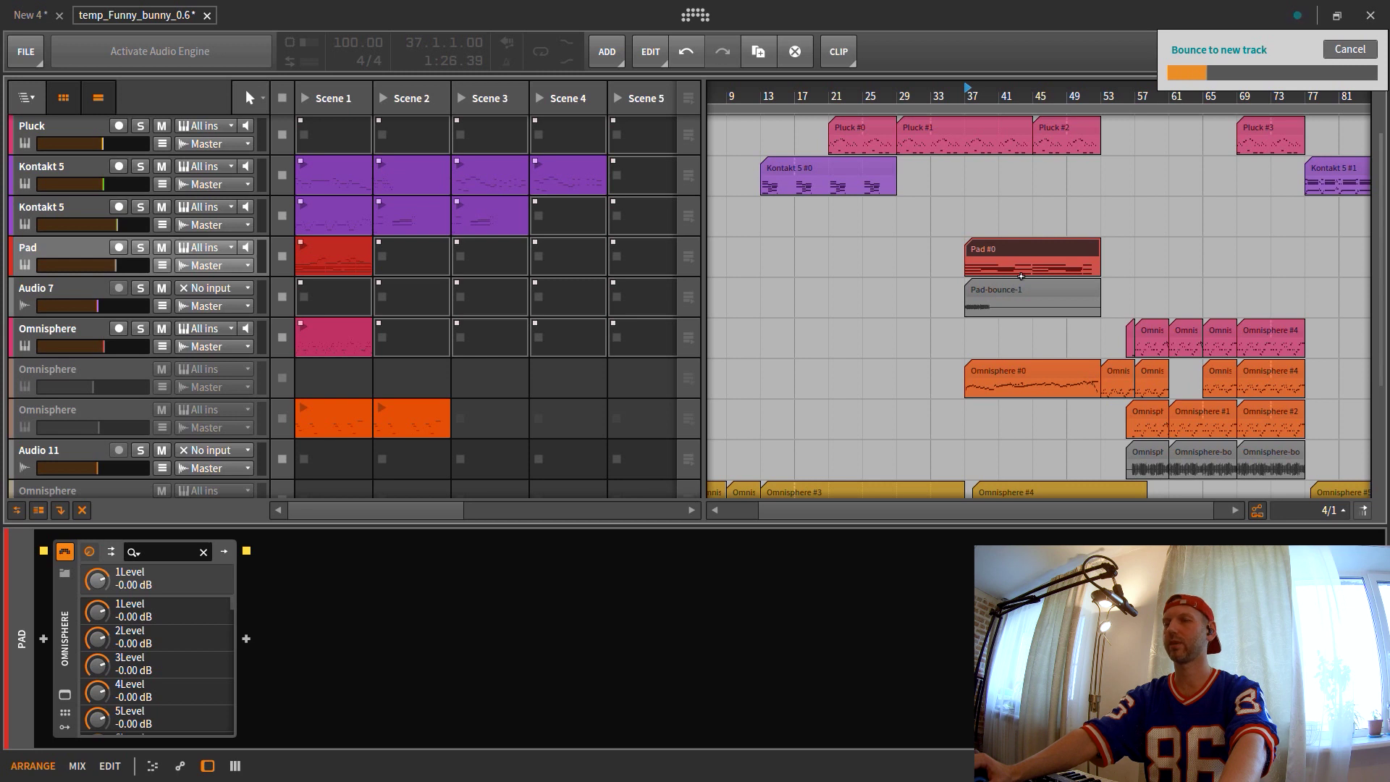
- Extend the Pad-bounce-1 clip to run from bar 1 to bar 85 and consolidate it
scroll(1053, 211, "down", 2)
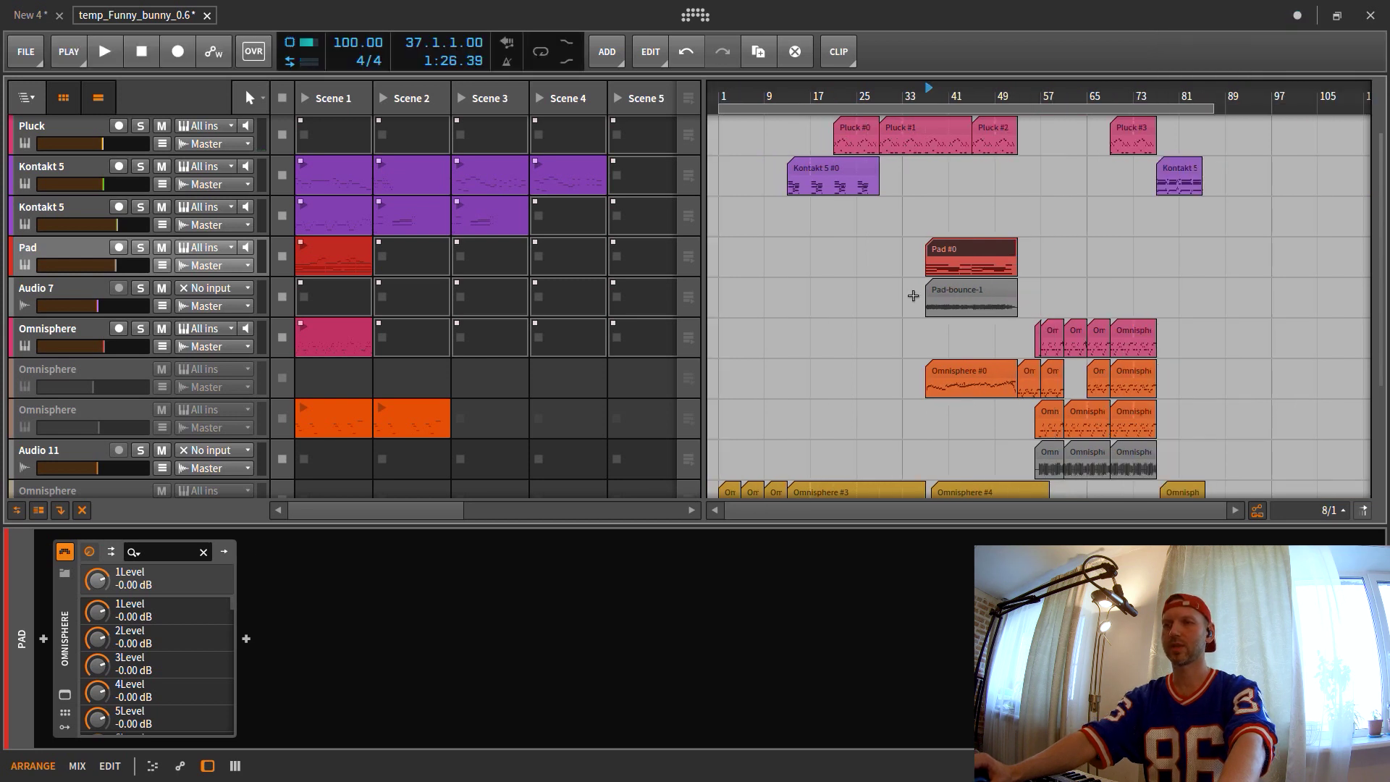
left_click_drag(928, 290, 719, 290)
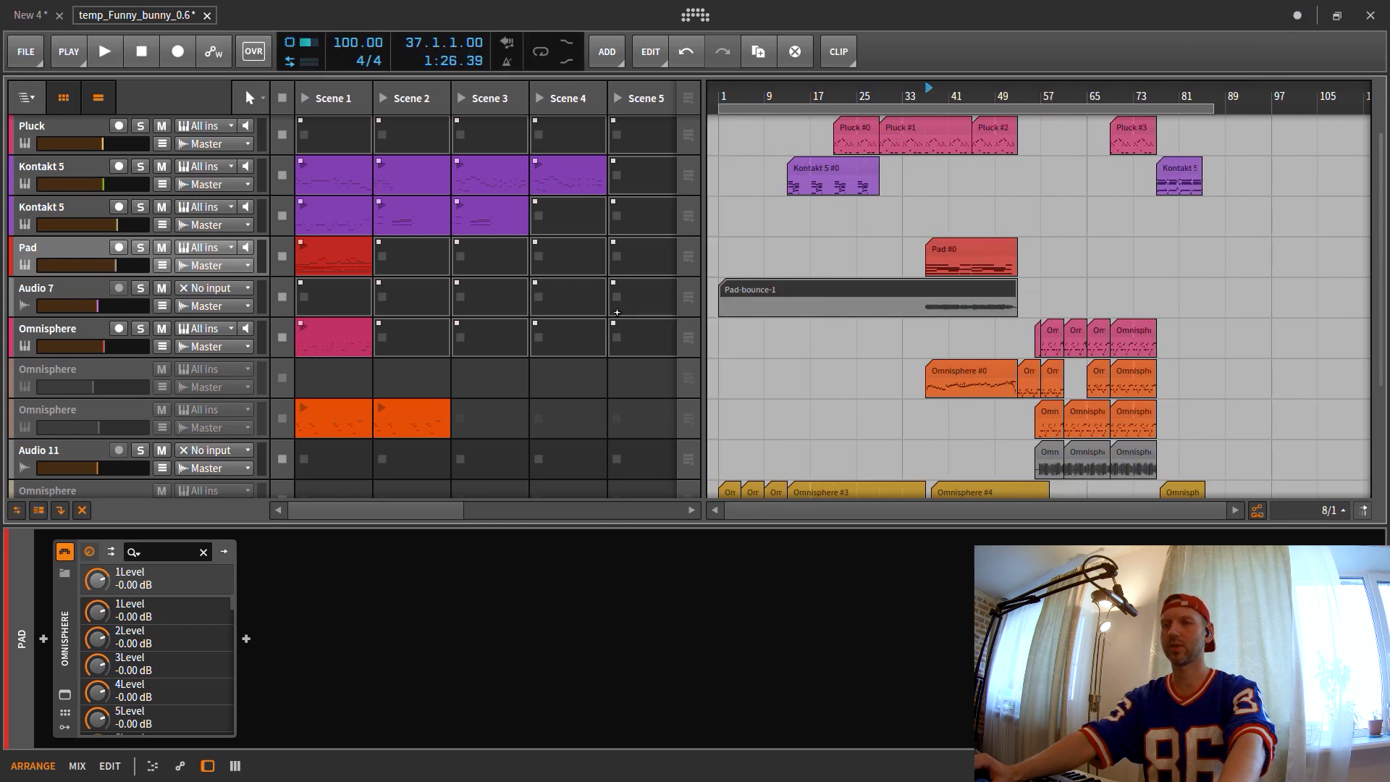
left_click_drag(1015, 288, 1224, 290)
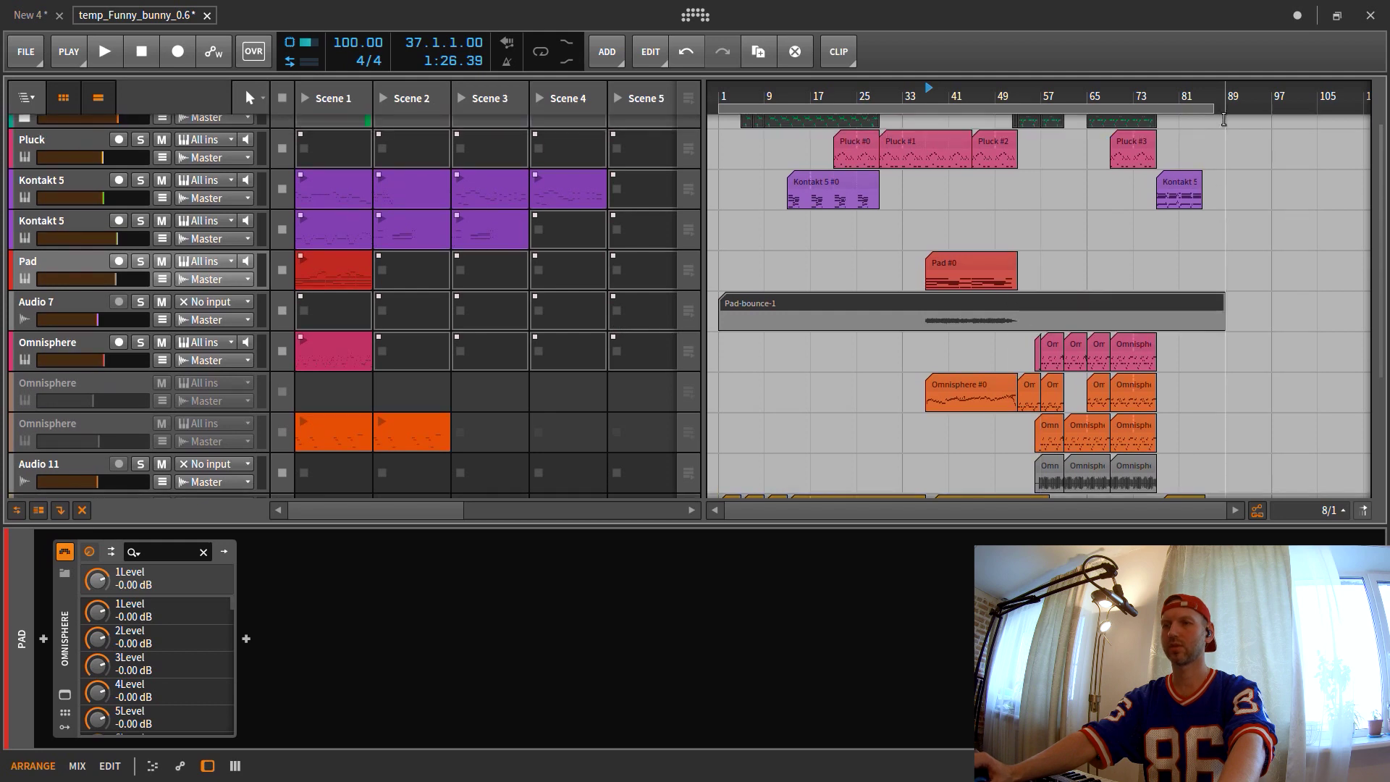
mouse_move(1178, 88)
left_mouse_down()
mouse_move(1161, 137)
mouse_move(1167, 102)
left_mouse_up()
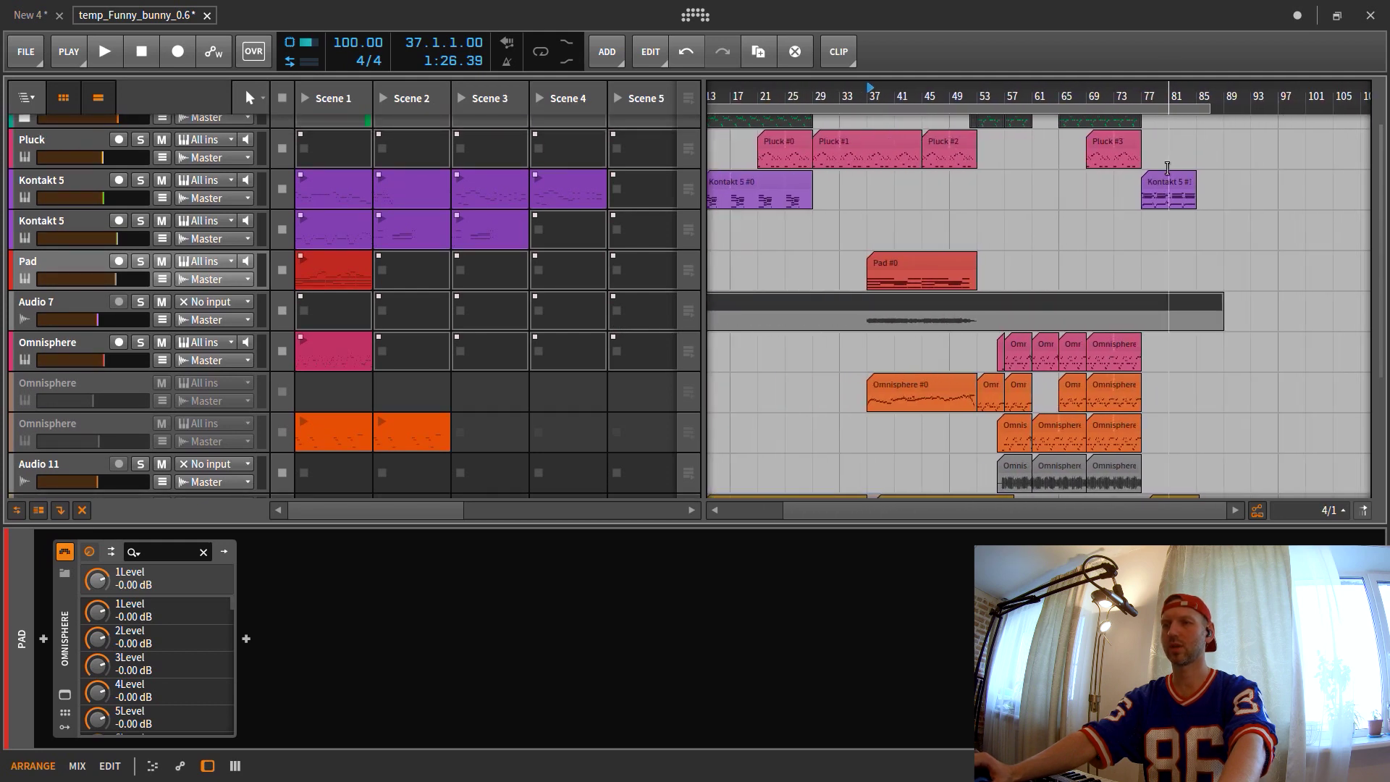
scroll(1156, 269, "down", 3)
scroll(1187, 217, "up", 2)
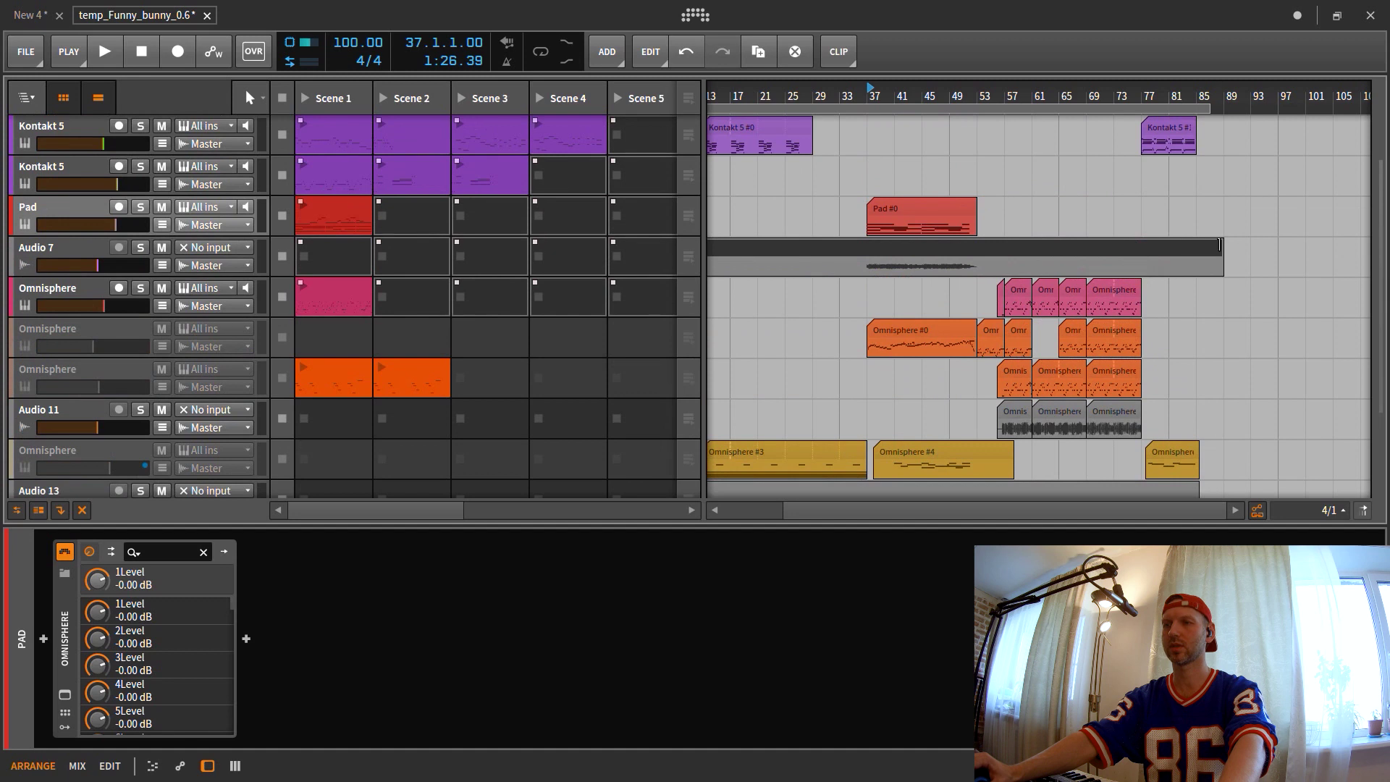
left_click_drag(1223, 246, 1196, 246)
mouse_move(873, 98)
left_mouse_down()
mouse_move(873, 80)
mouse_move(874, 95)
left_mouse_up()
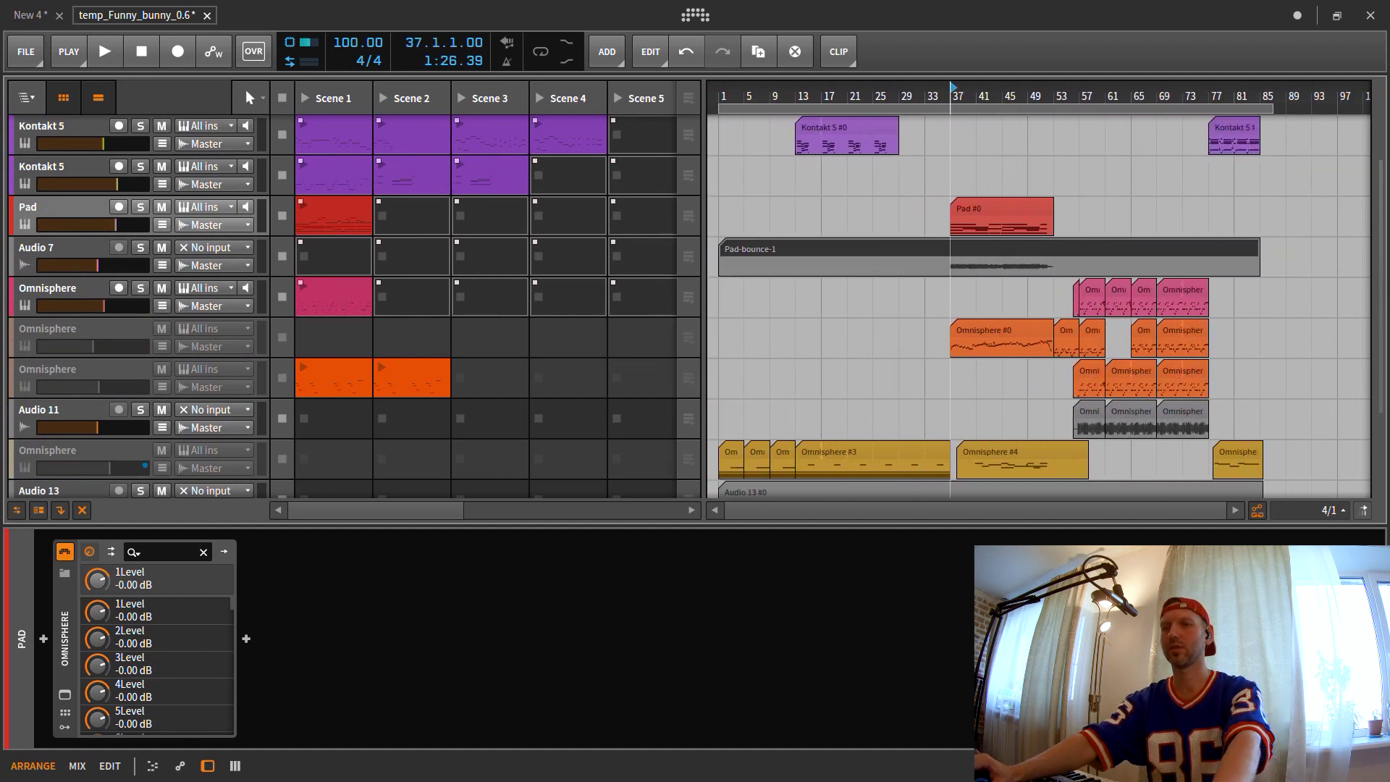
right_click(903, 244)
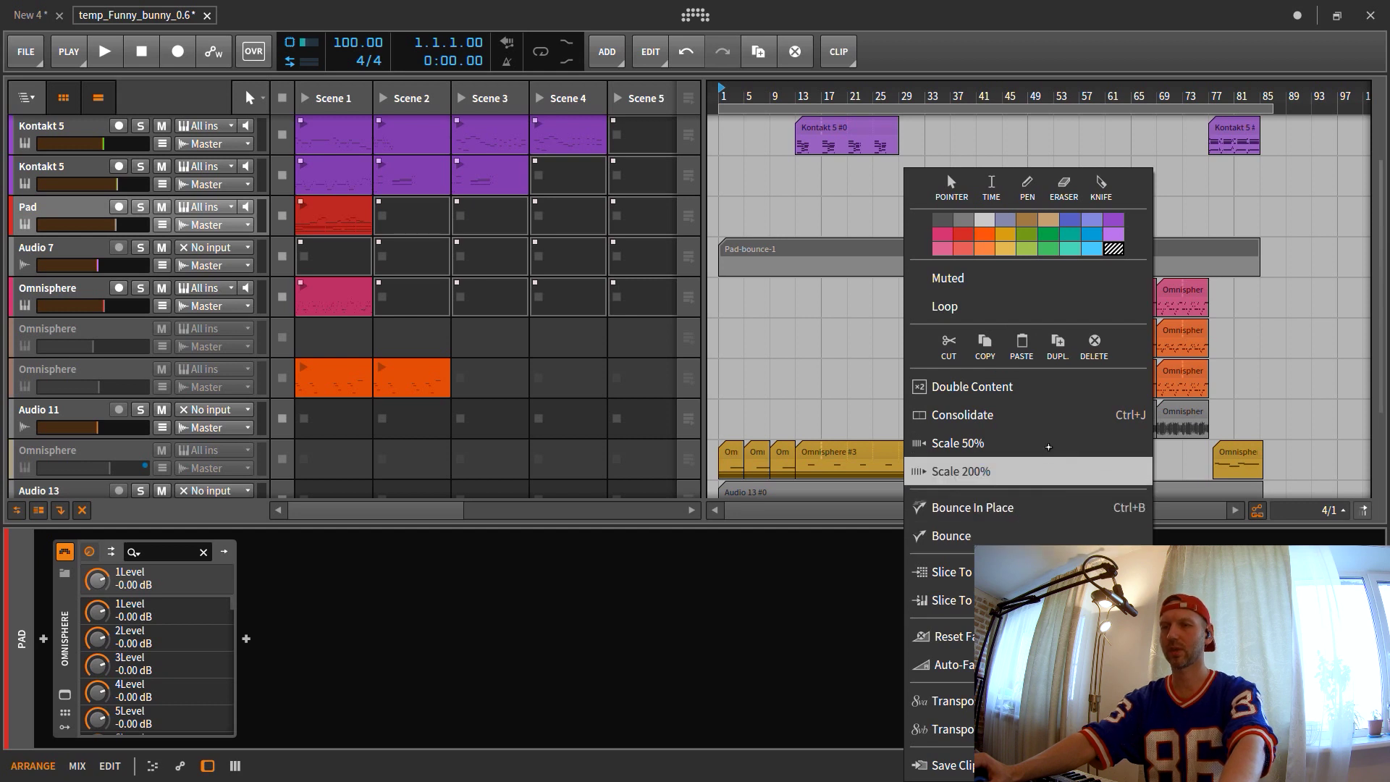
left_click(1042, 419)
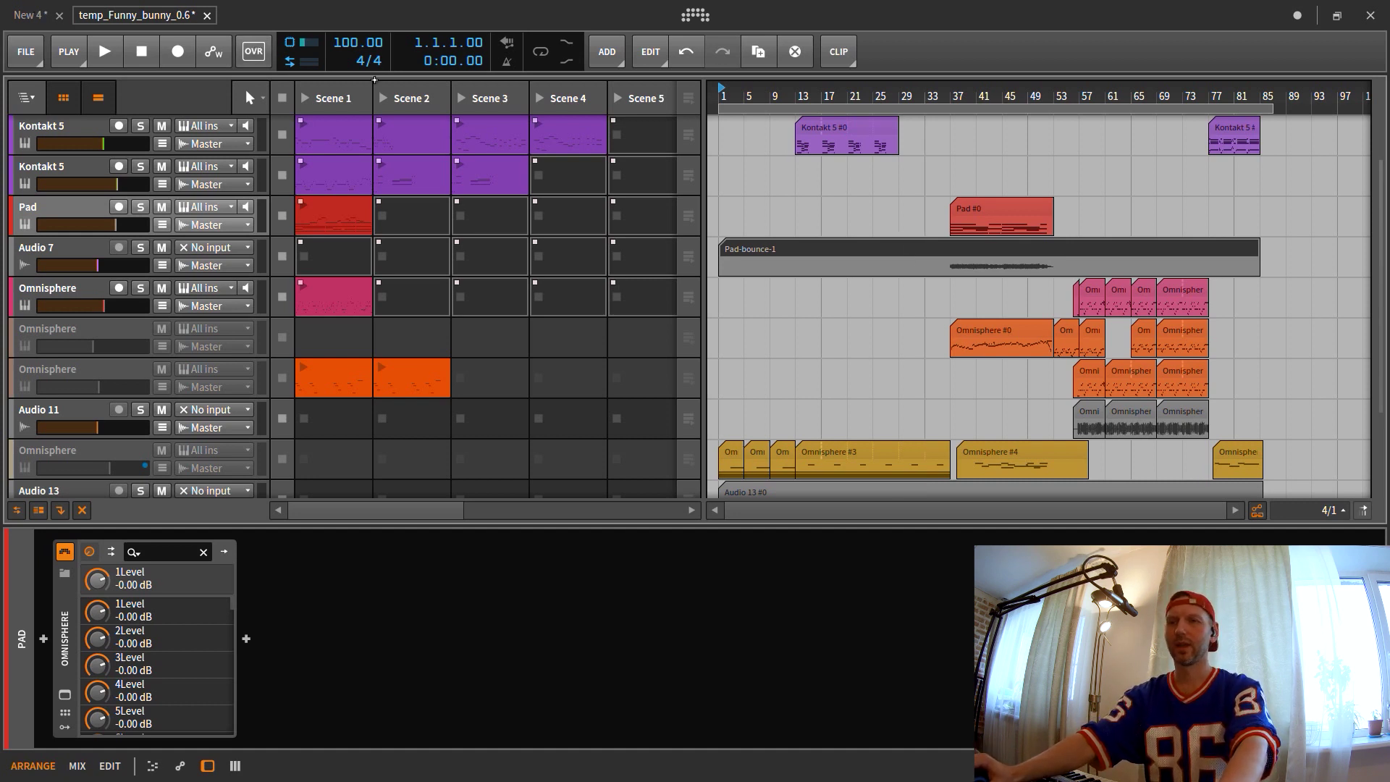
- Copy the Pad-bounce-1 clip into the Playback group of the New 4 project as a new audio track starting at bar 1
left_click(29, 13)
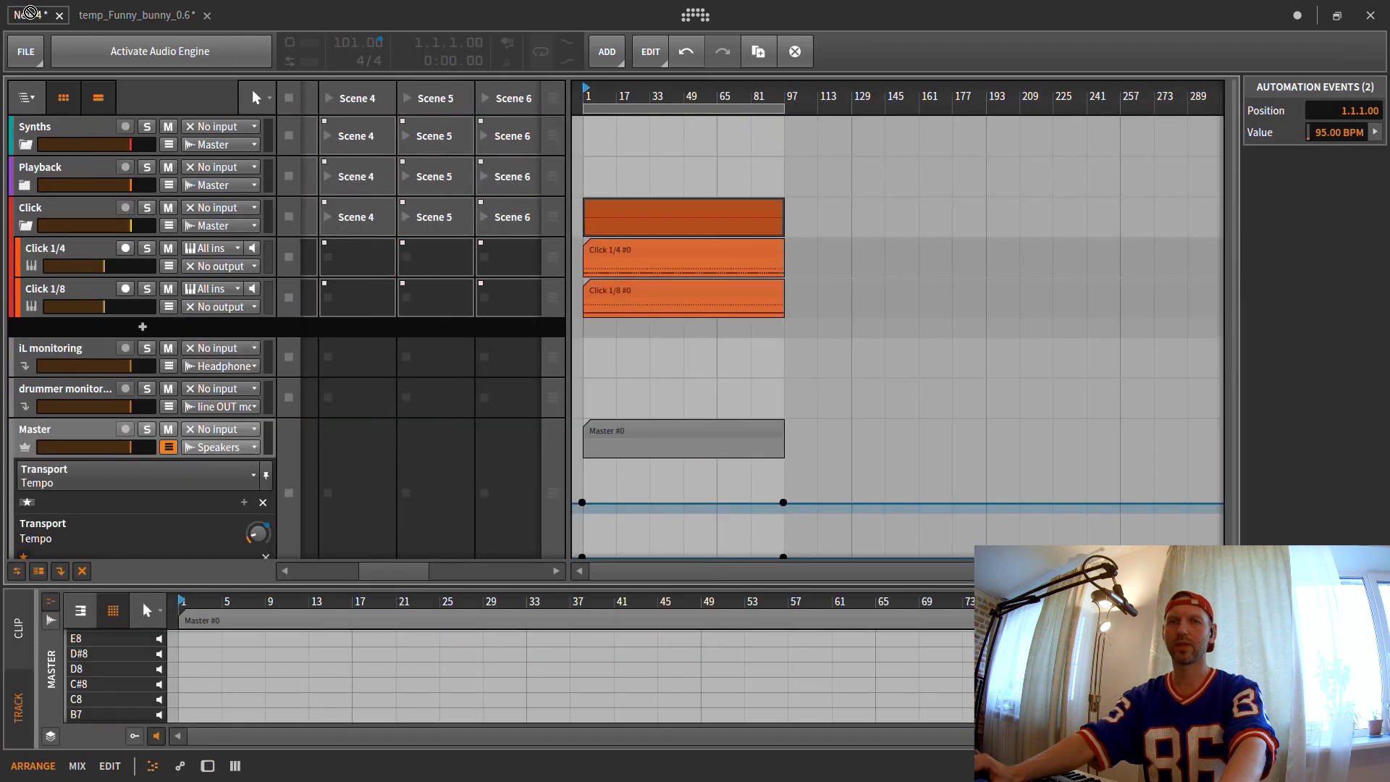
left_click(36, 139)
left_click(23, 185)
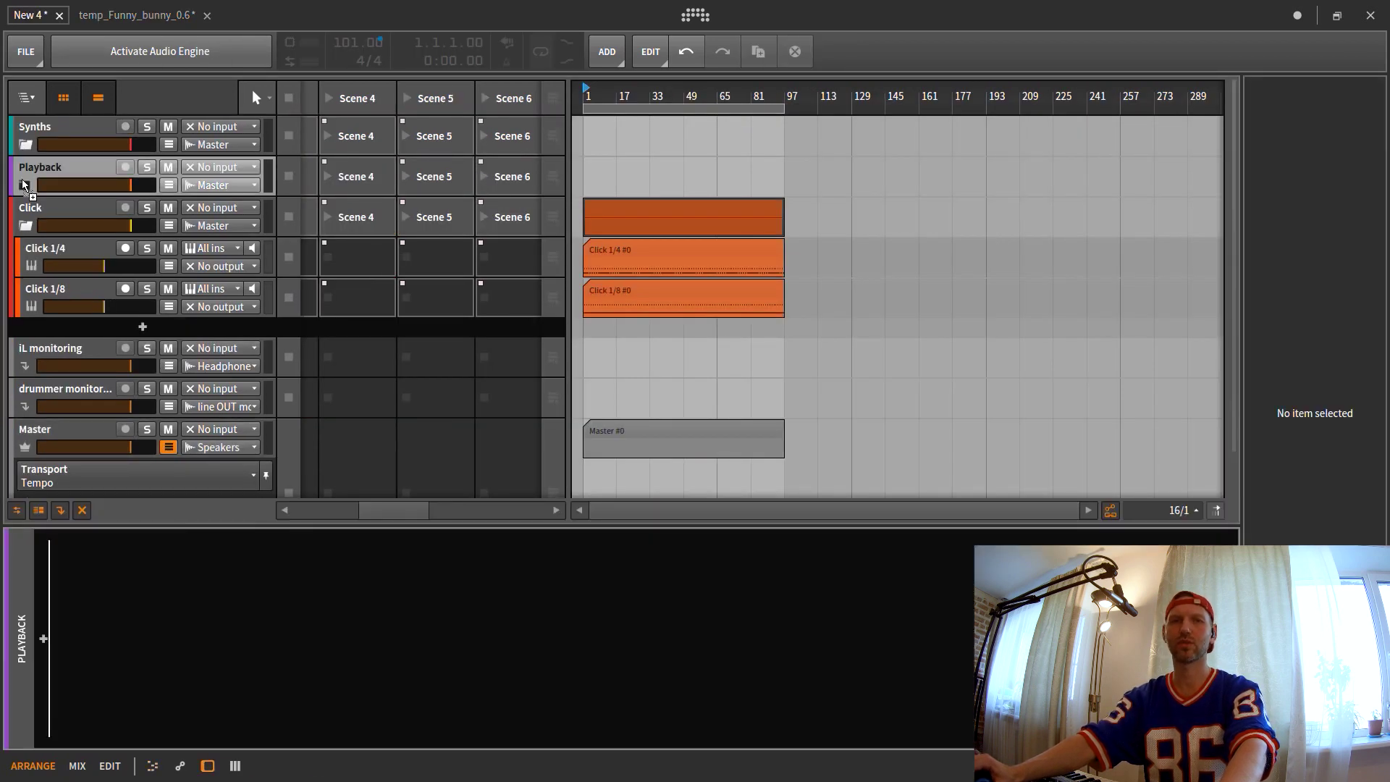
left_click_drag(23, 180, 25, 176)
left_click(36, 212)
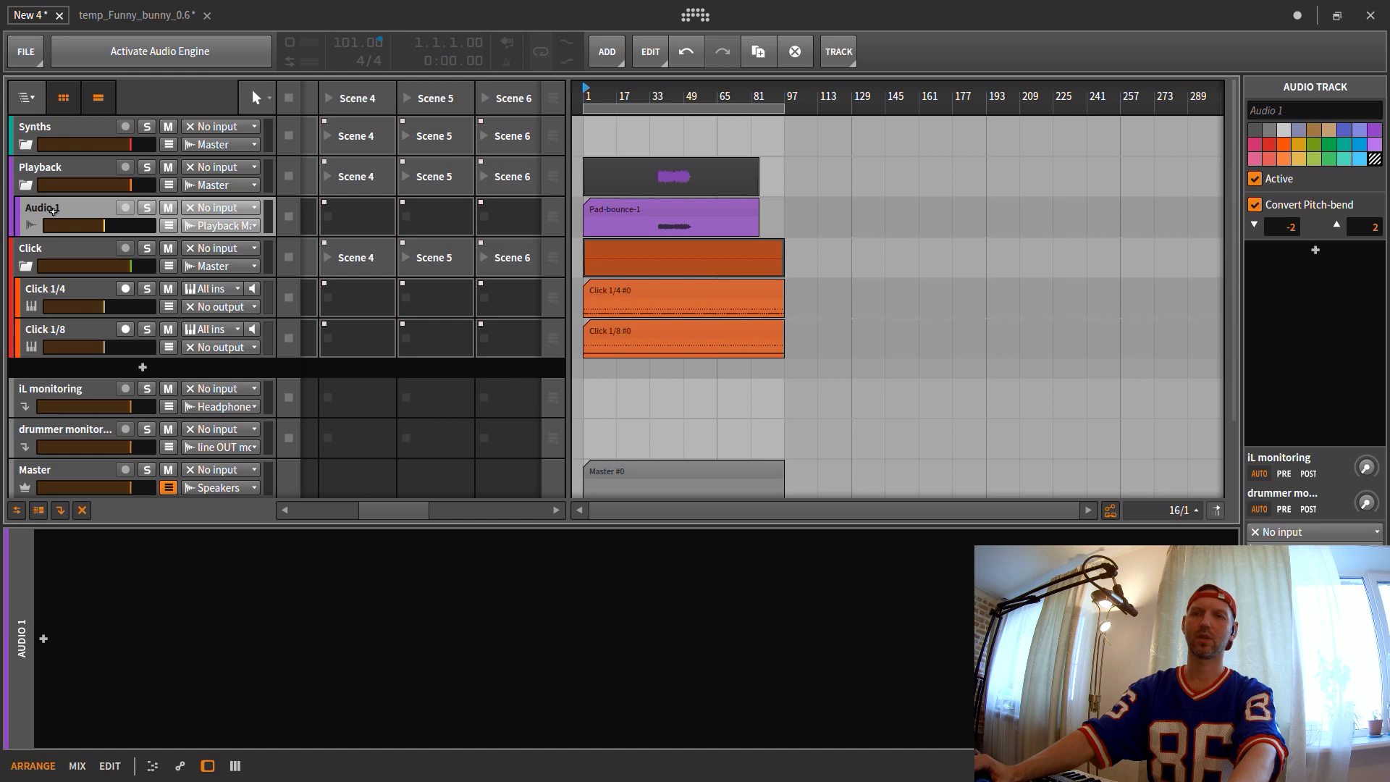
left_click_drag(599, 95, 267, 225)
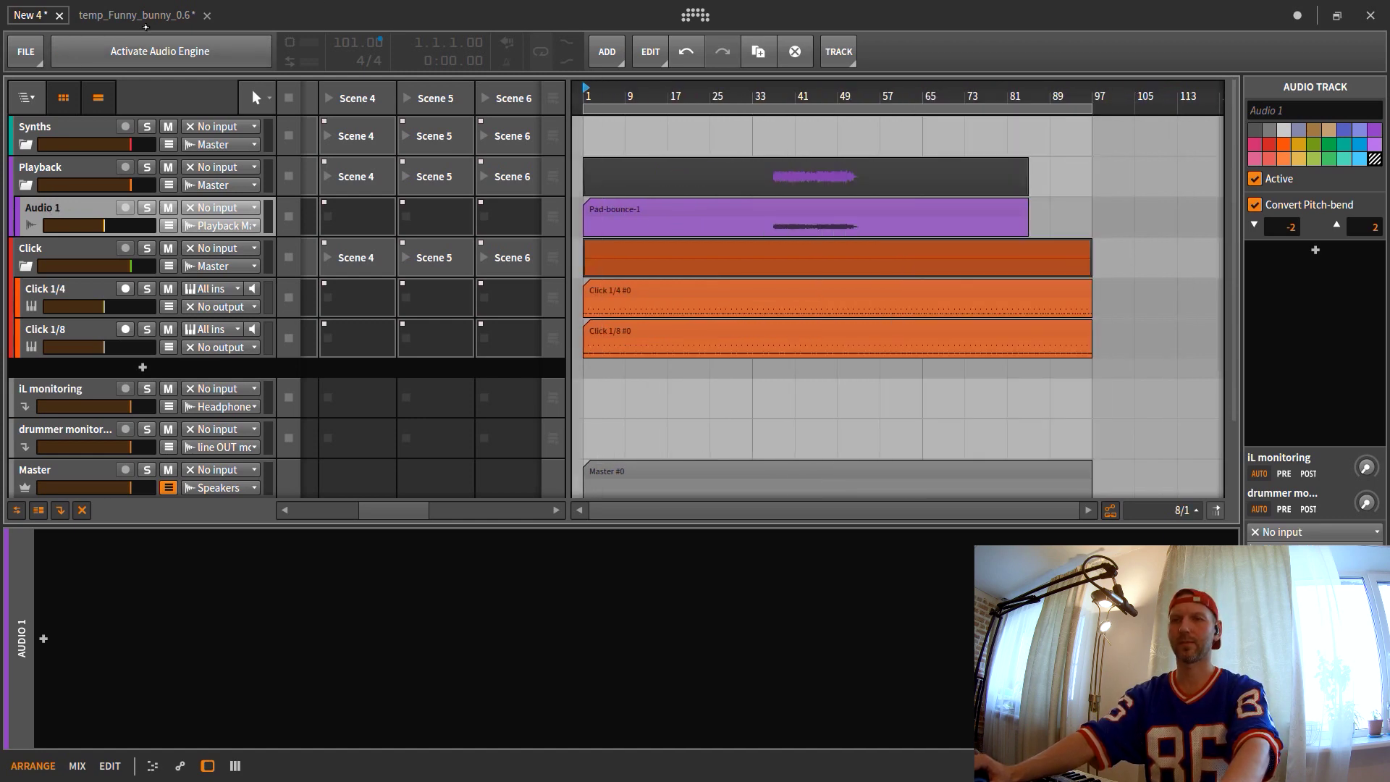
- Copy the Audio 13 #0 clip from temp_Funny_bunny_0.6 into New 4's Playback group as a second audio track
left_click(128, 15)
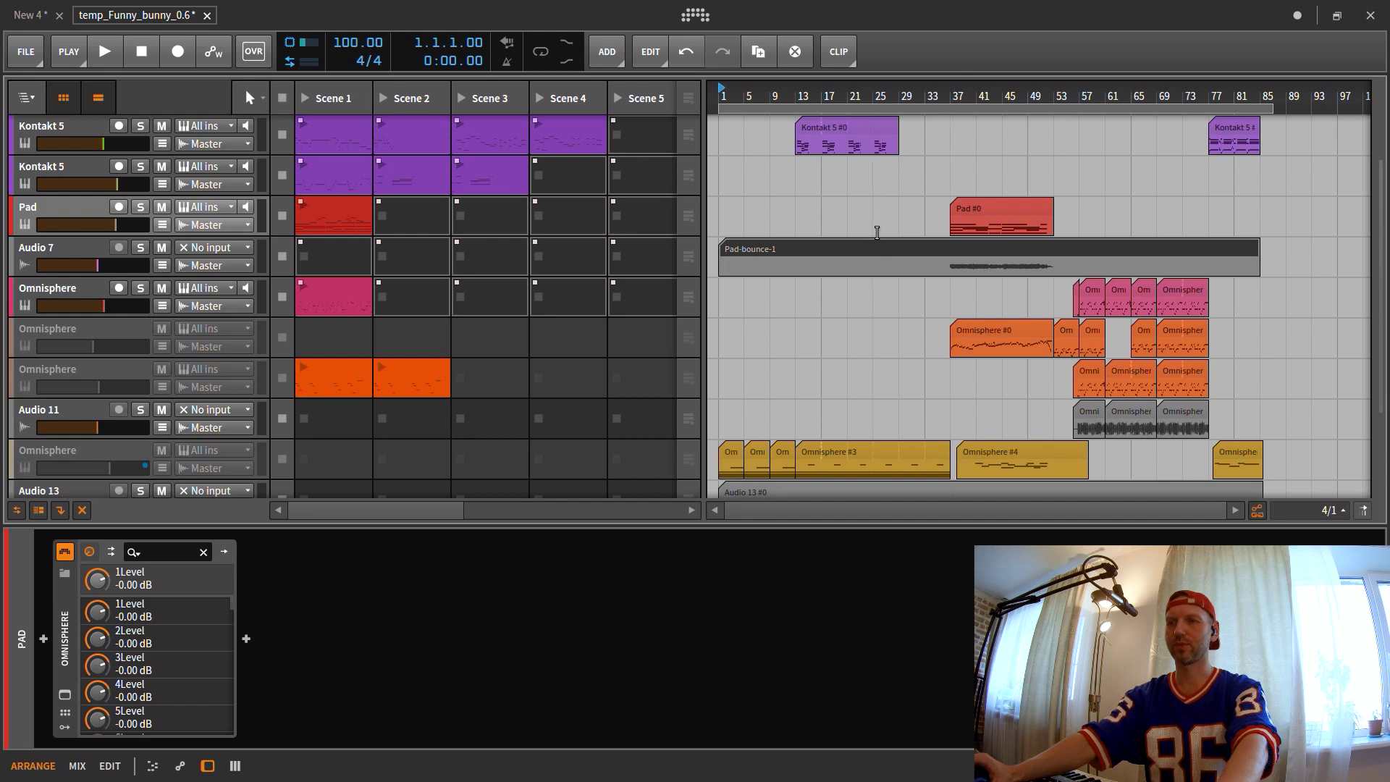
scroll(876, 286, "down", 3)
left_click(835, 323)
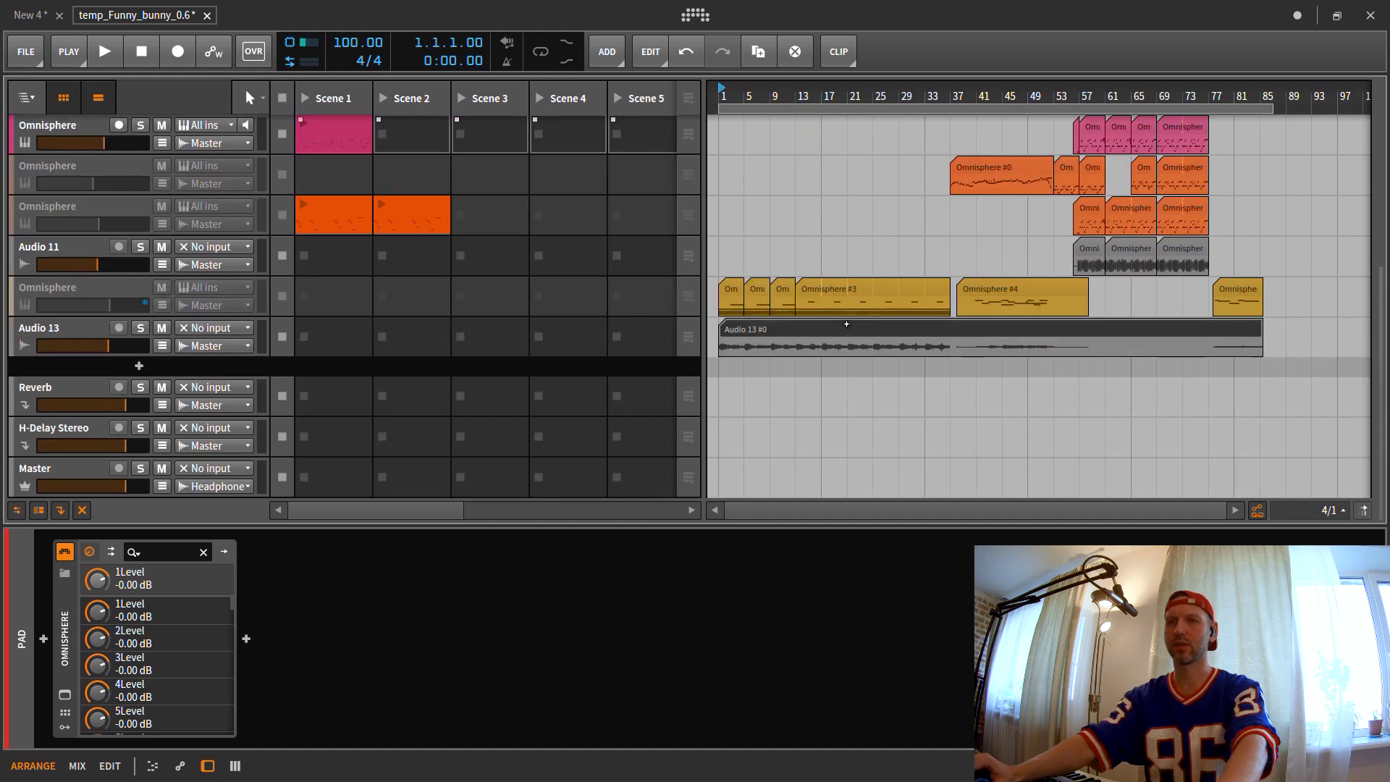
left_click_drag(21, 8, 52, 190)
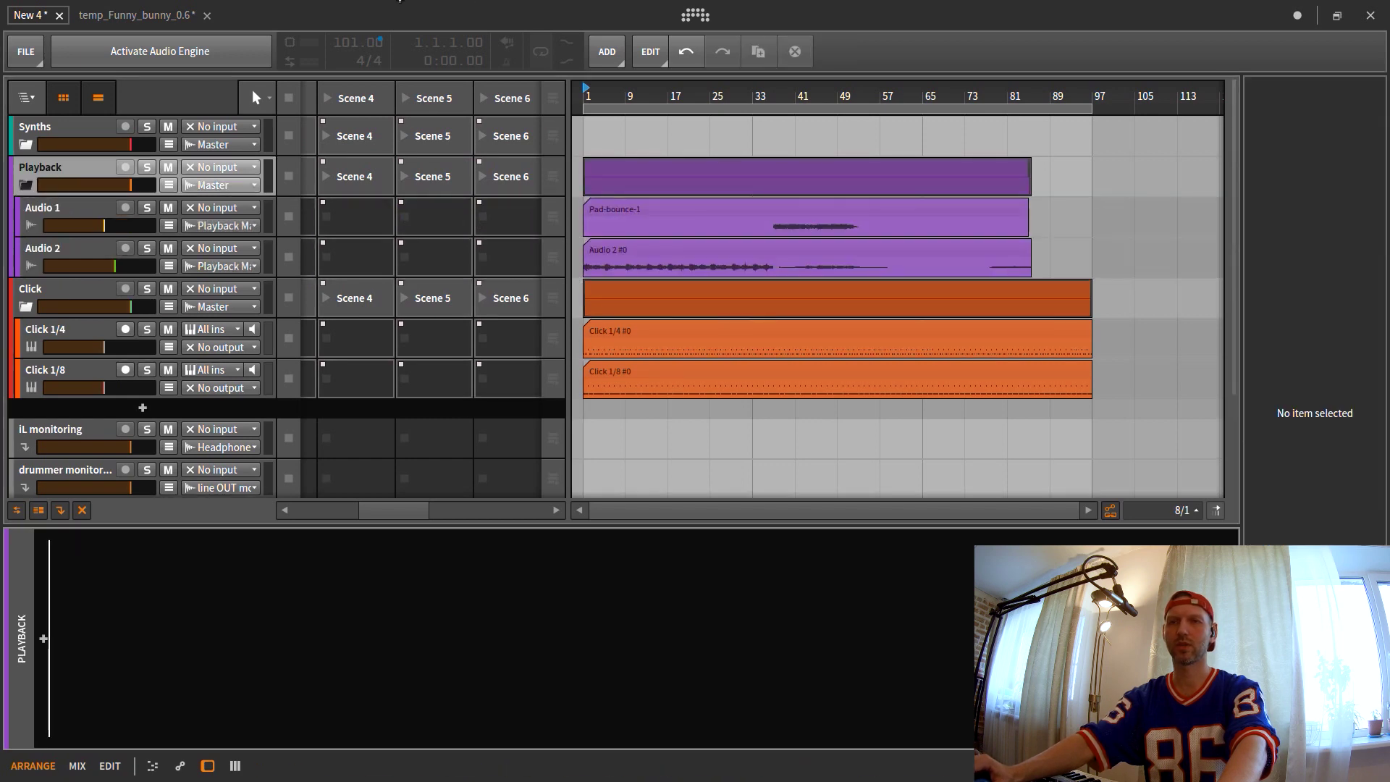
- In temp_Funny_bunny_0.6, consolidate the Audio 11 track's clips into one and extend it to run from bar 1 to bar 85
left_click(136, 15)
right_click(1172, 249)
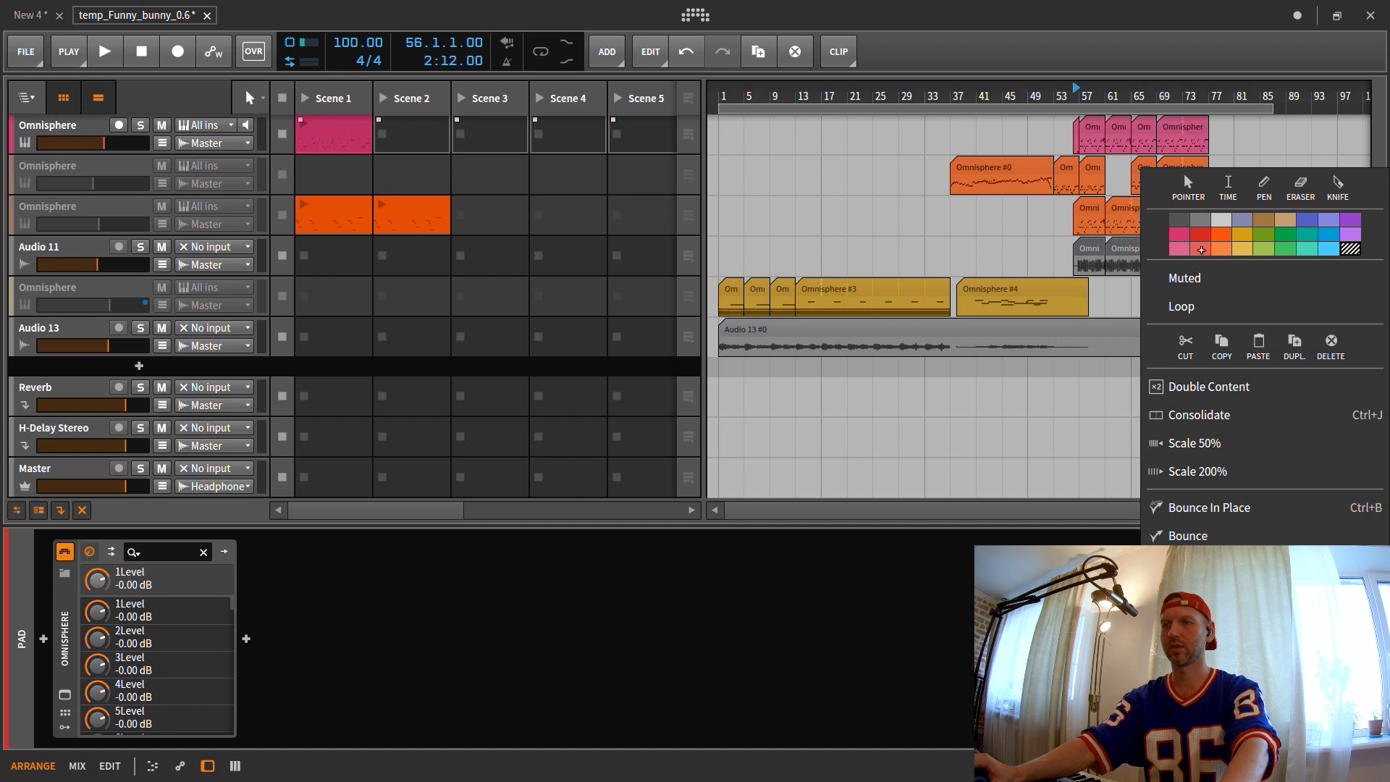
left_click(1237, 452)
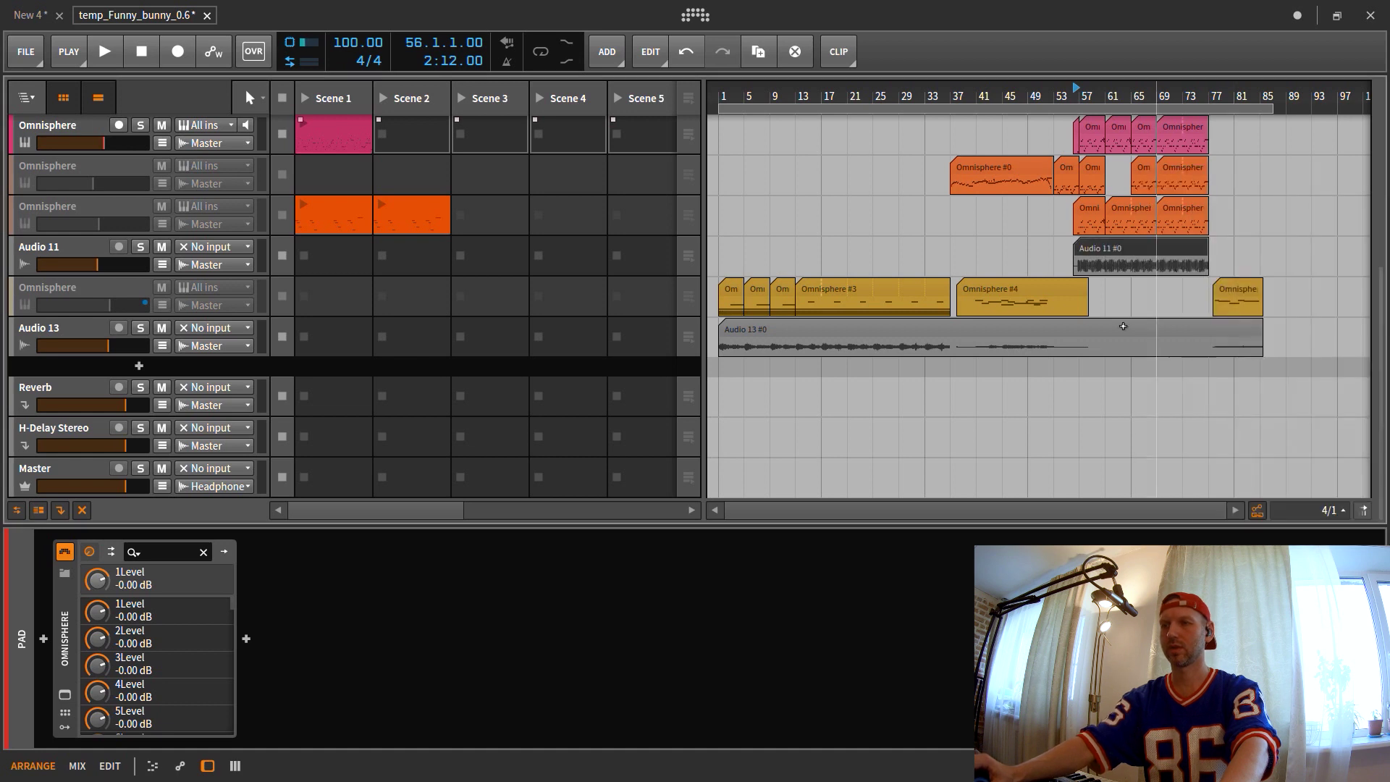
left_click_drag(1076, 248, 719, 248)
left_click_drag(1207, 248, 1253, 246)
key("Home")
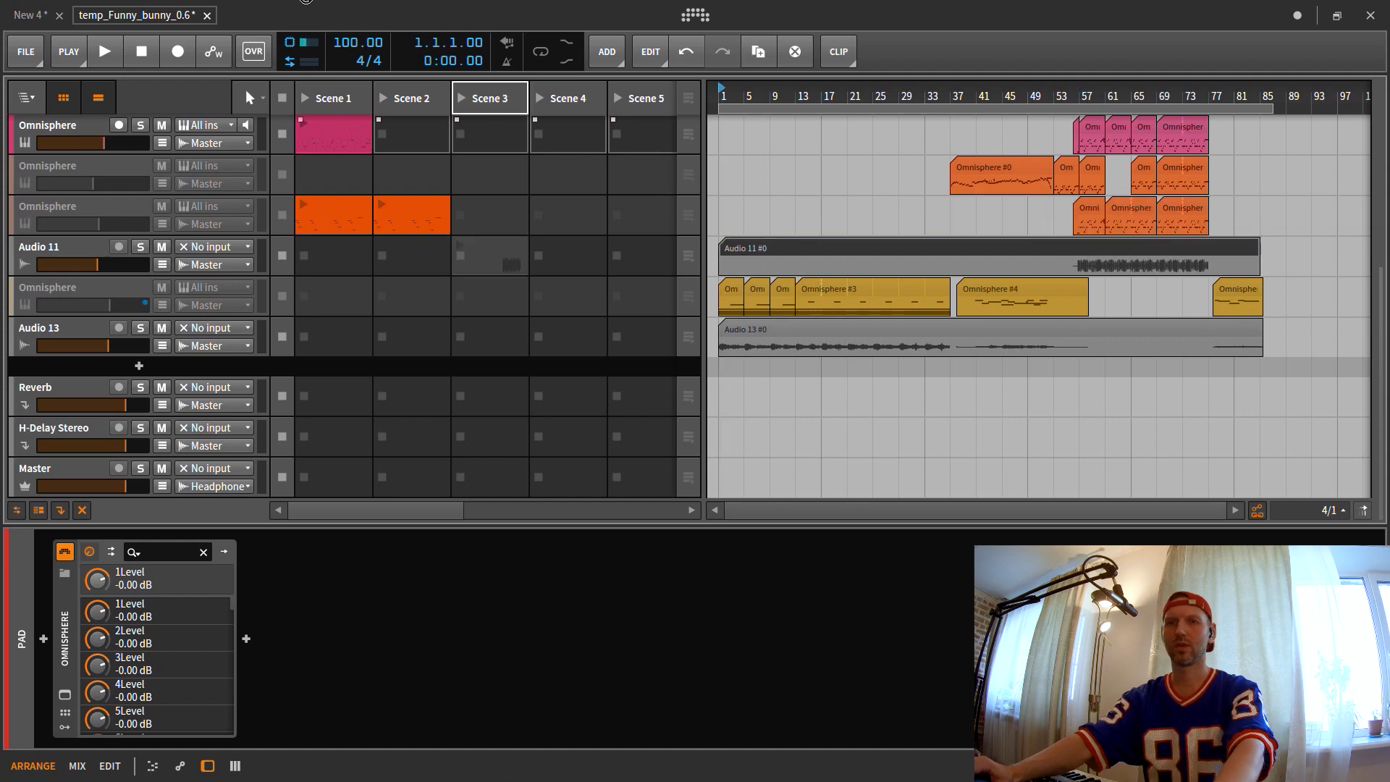
- Copy the Audio 11 #0 clip from temp_Funny_bunny_0.6 into New 4's Playback group as a third audio track, then return to temp_Funny_bunny_0.6
left_click(14, 12)
left_click_drag(133, 153, 107, 167)
left_click(172, 13)
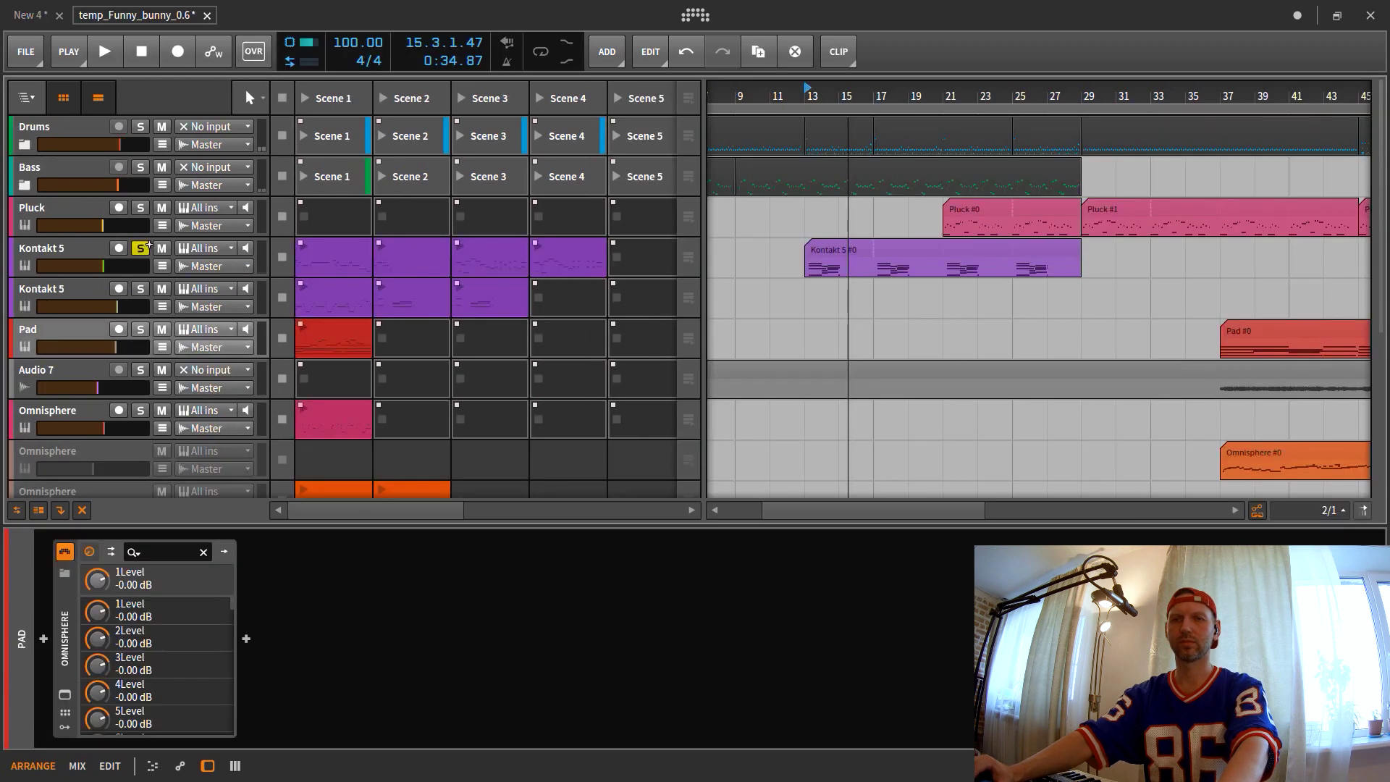
- Unsolo the first Kontakt 5 track and bounce the Pluck track's clips to a new audio track, Pre-Fader at 24-bit Integer
left_click(140, 248)
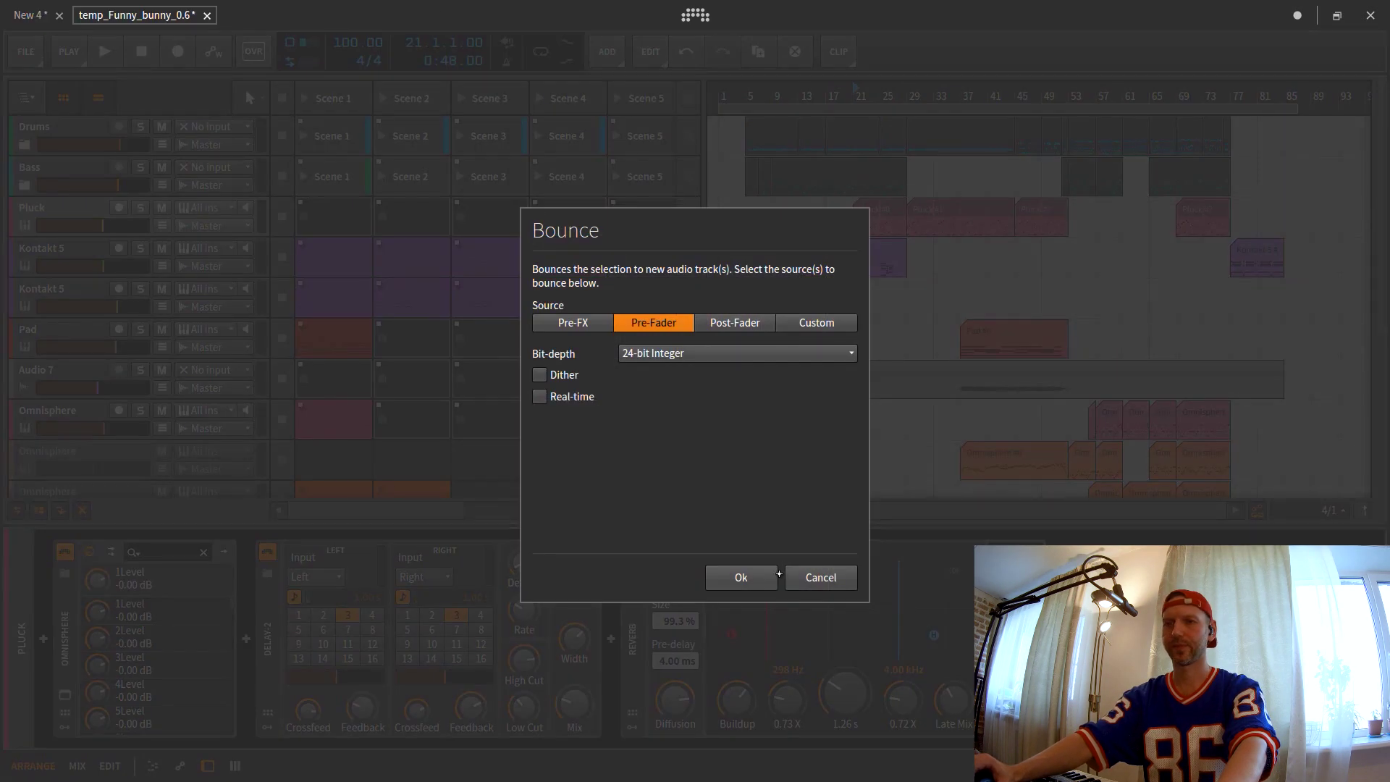
left_click(774, 577)
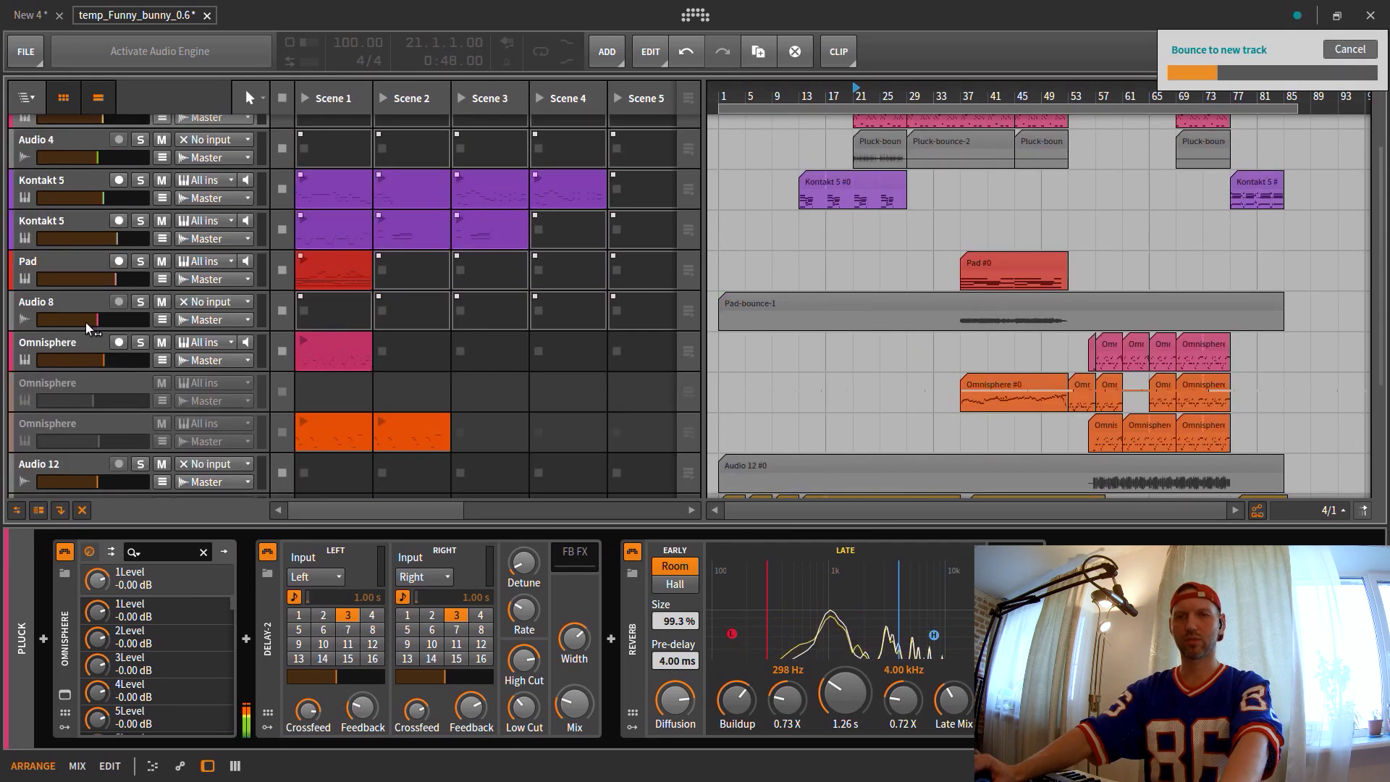
- Activate the disabled orange Omnisphere track directly below the pink Omnisphere track
left_click(58, 349)
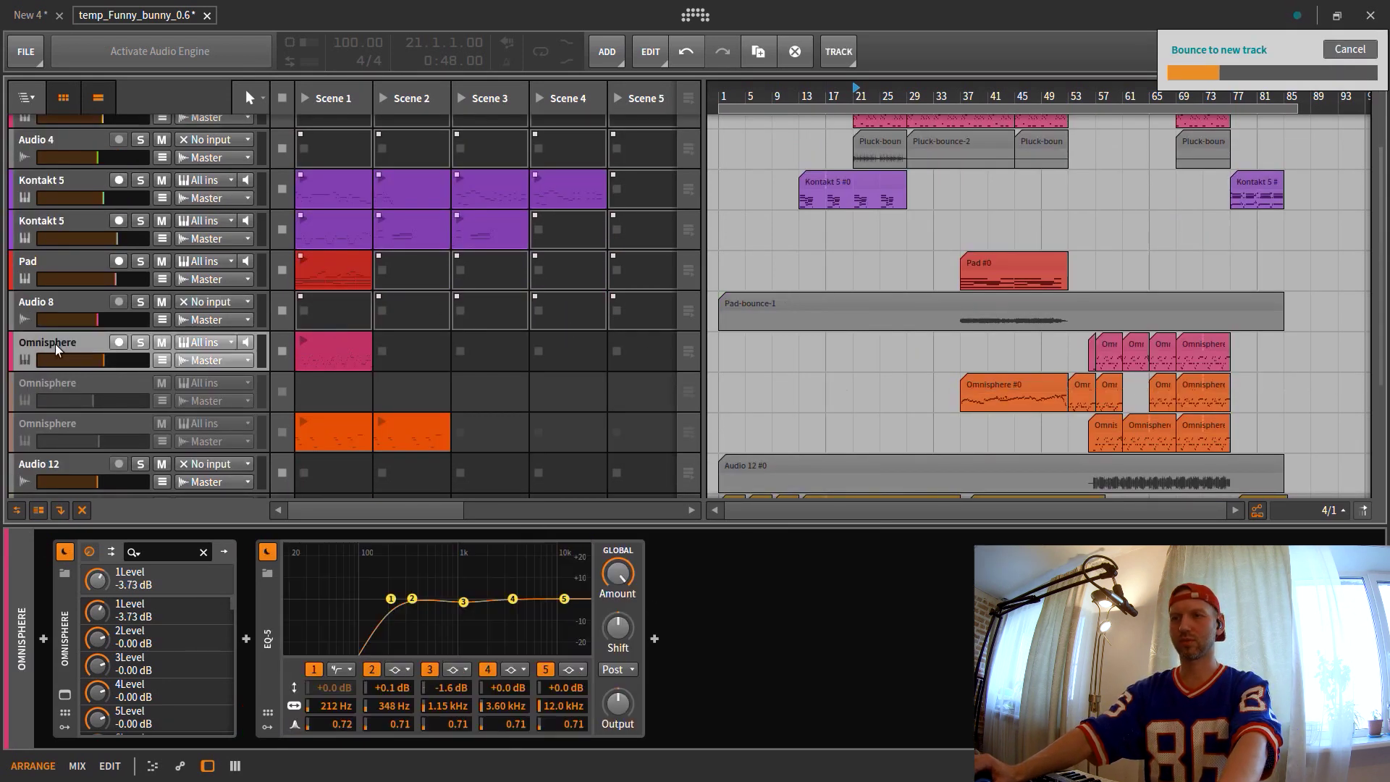
left_click(58, 381)
key("alt+a")
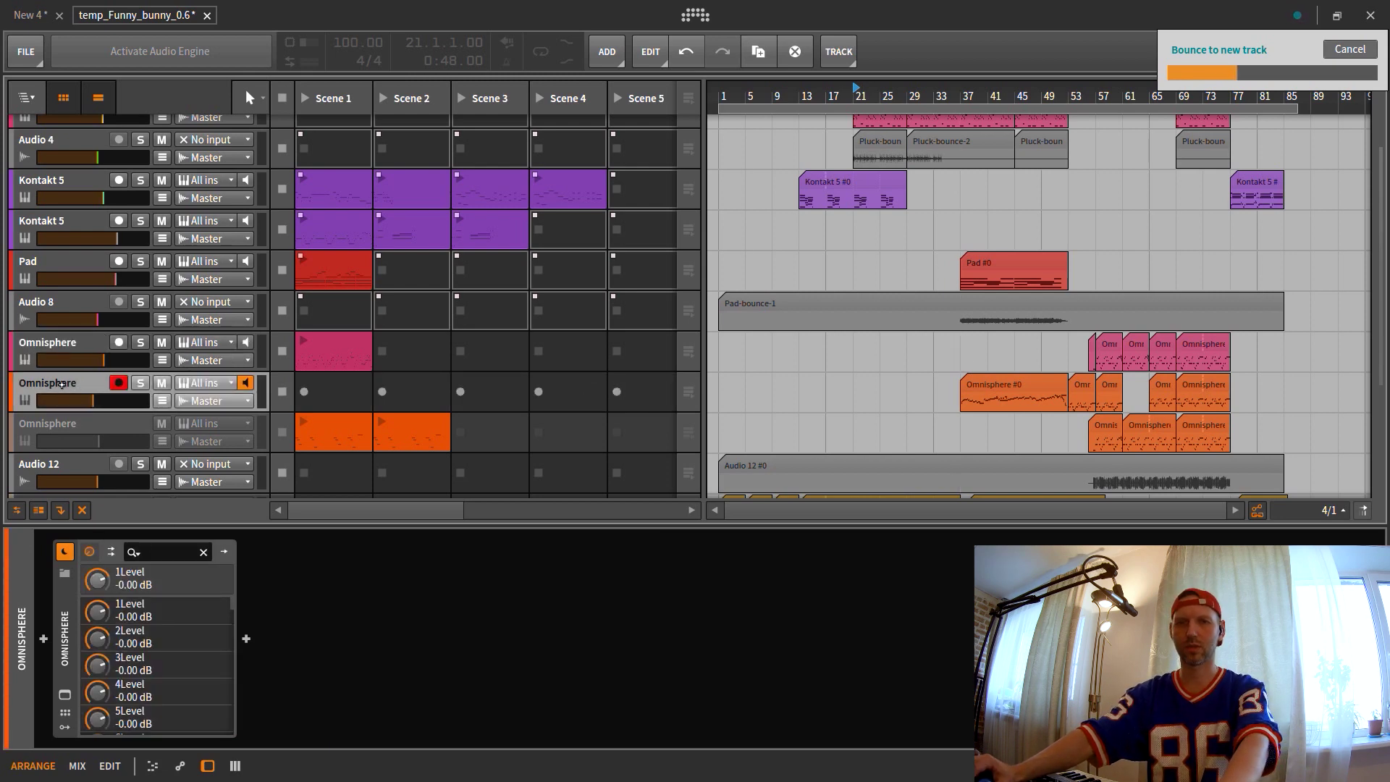
- Add an instrument track below New 4's Synths group and copy the orange track's Omnisphere device onto it from temp_Funny_bunny_0.6
scroll(63, 333, "down", 3)
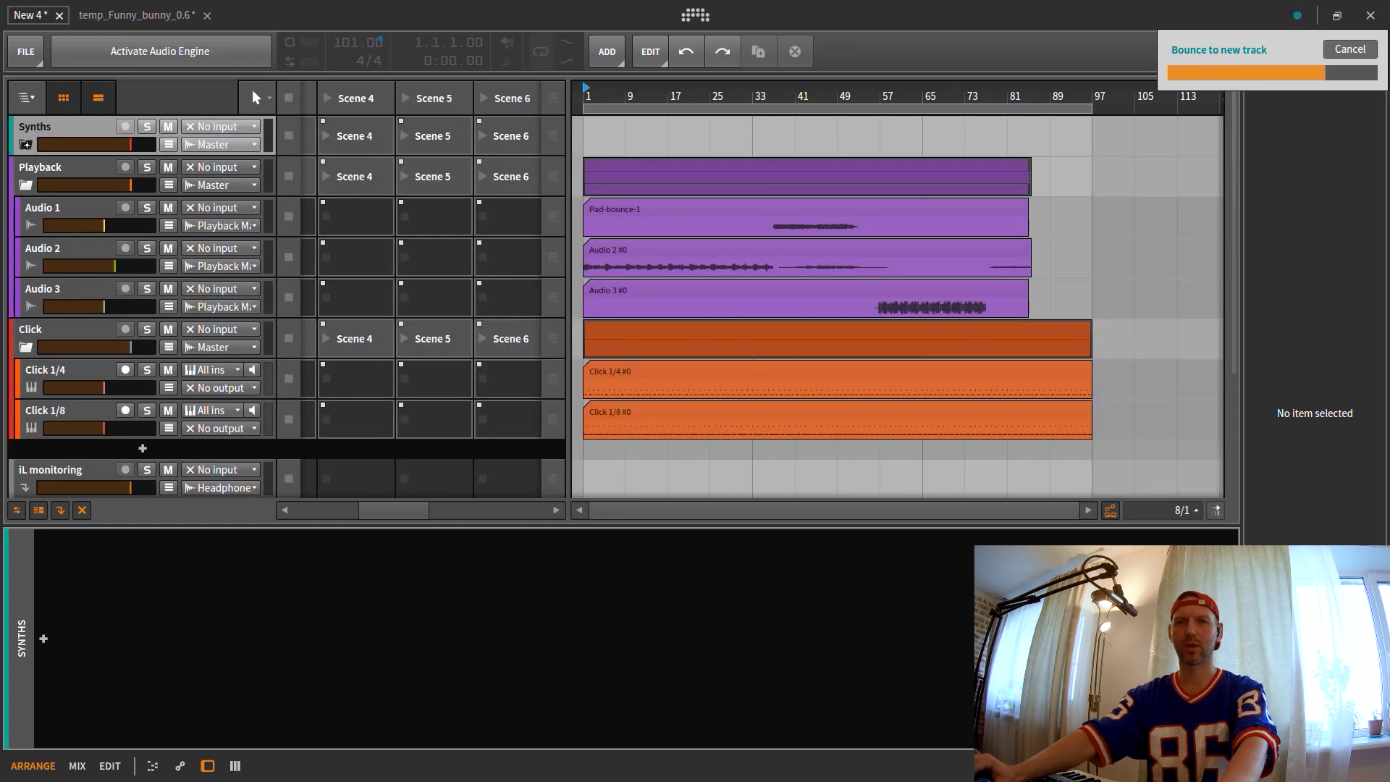
right_click(26, 144)
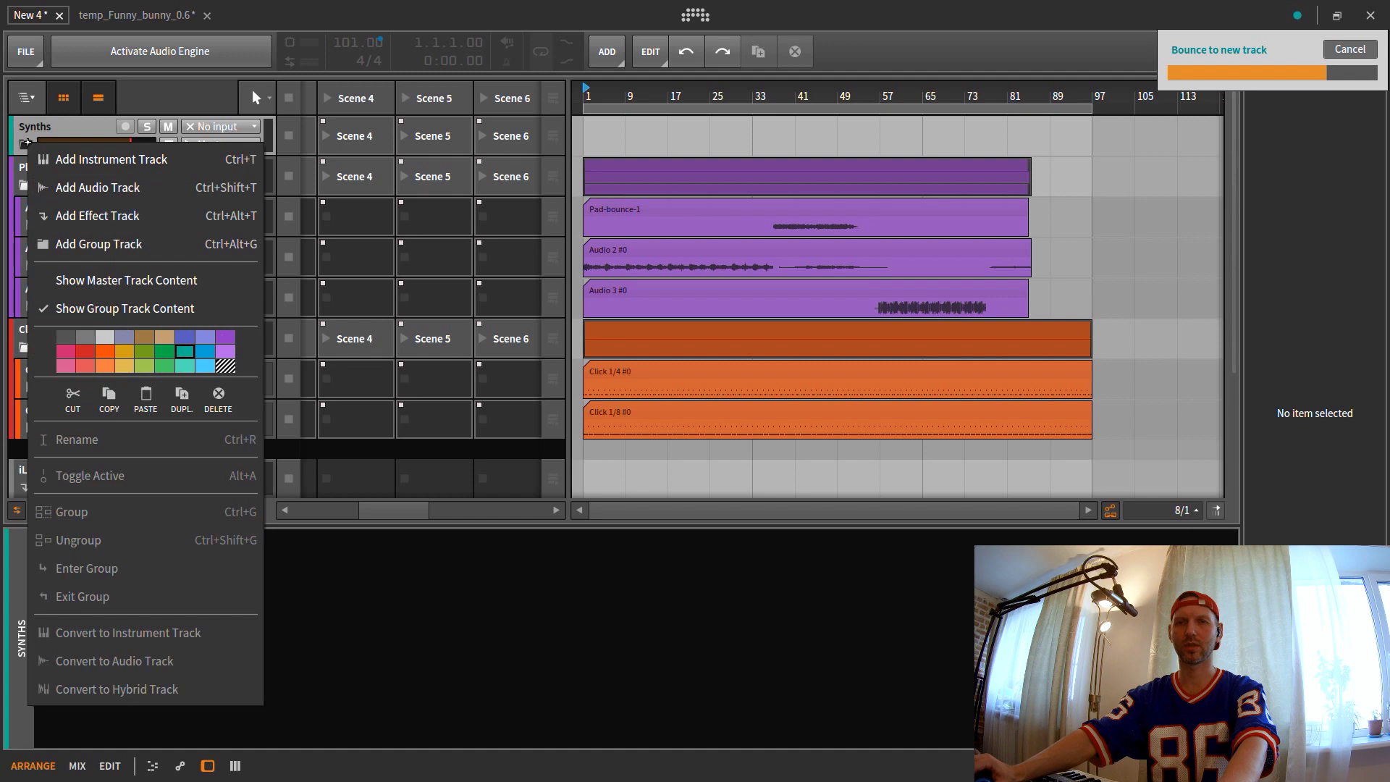
left_click(93, 164)
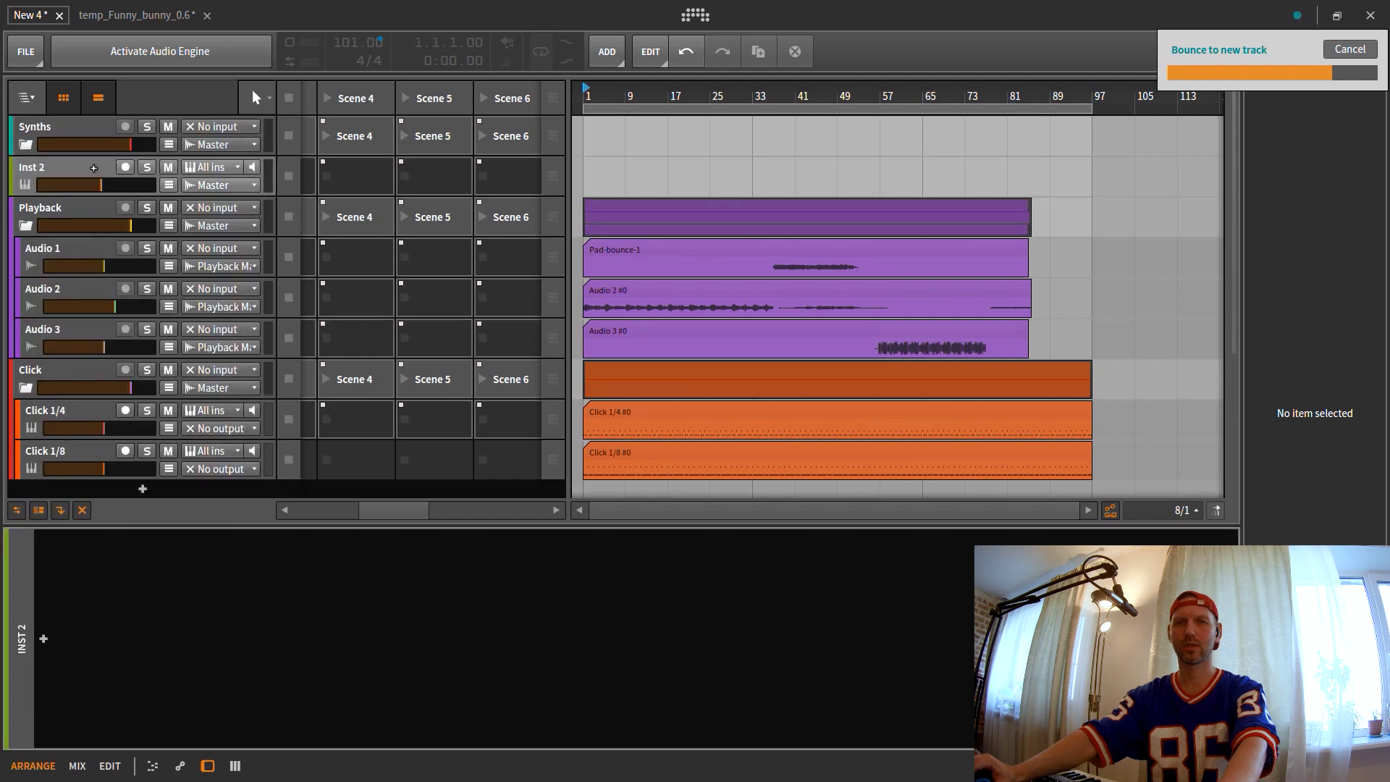
left_click(29, 167)
left_click(145, 14)
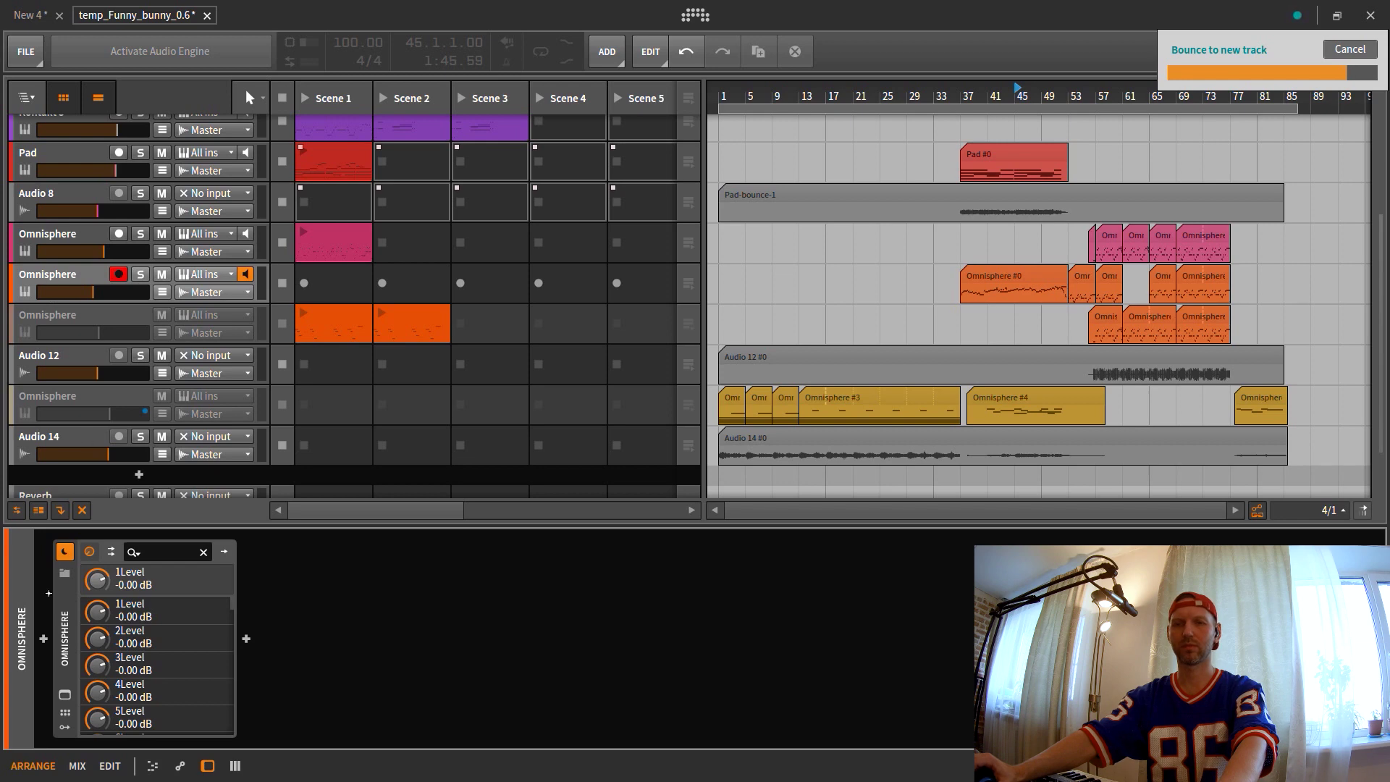
left_click(63, 647)
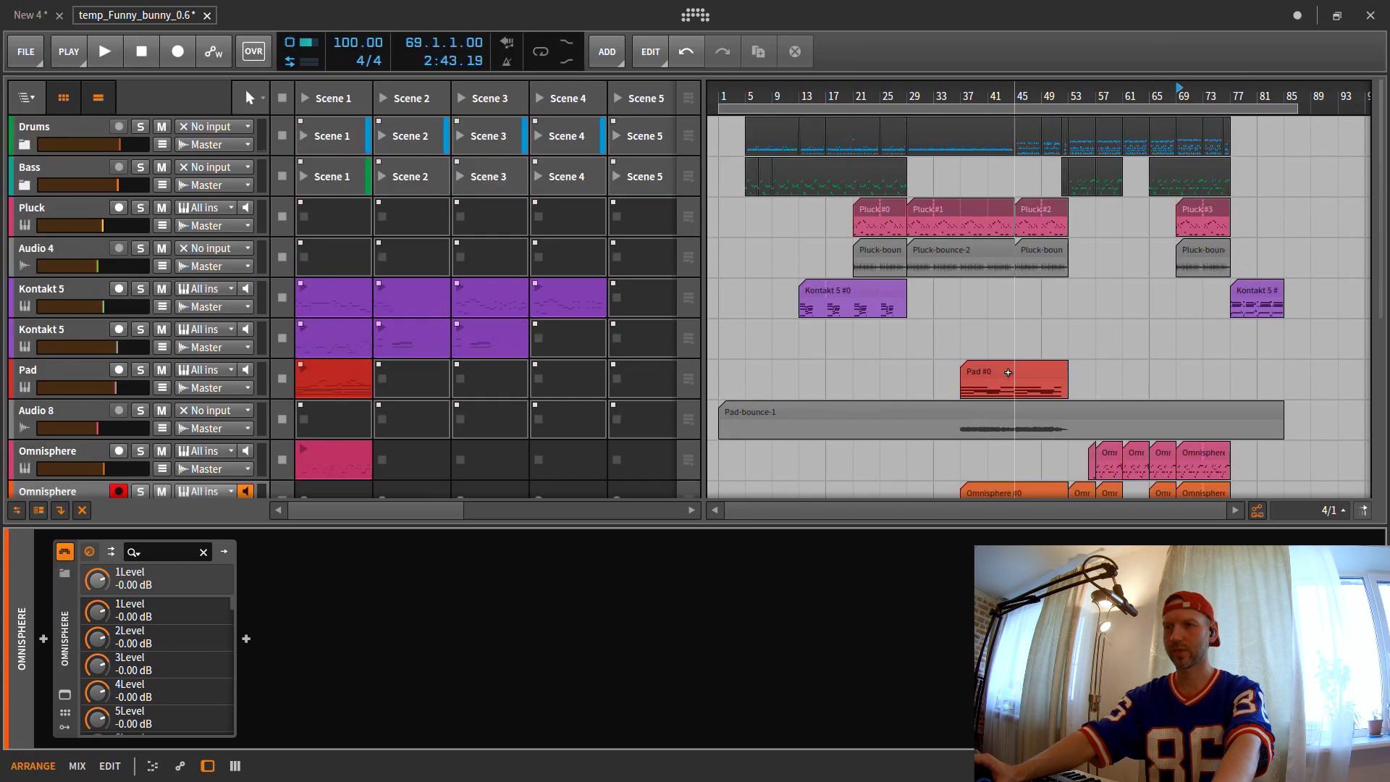
- Consolidate the Pluck-bounce clips on the Audio 4 track into one clip running from bar 1 and extend it to bar 85
scroll(1033, 383, "down", 5)
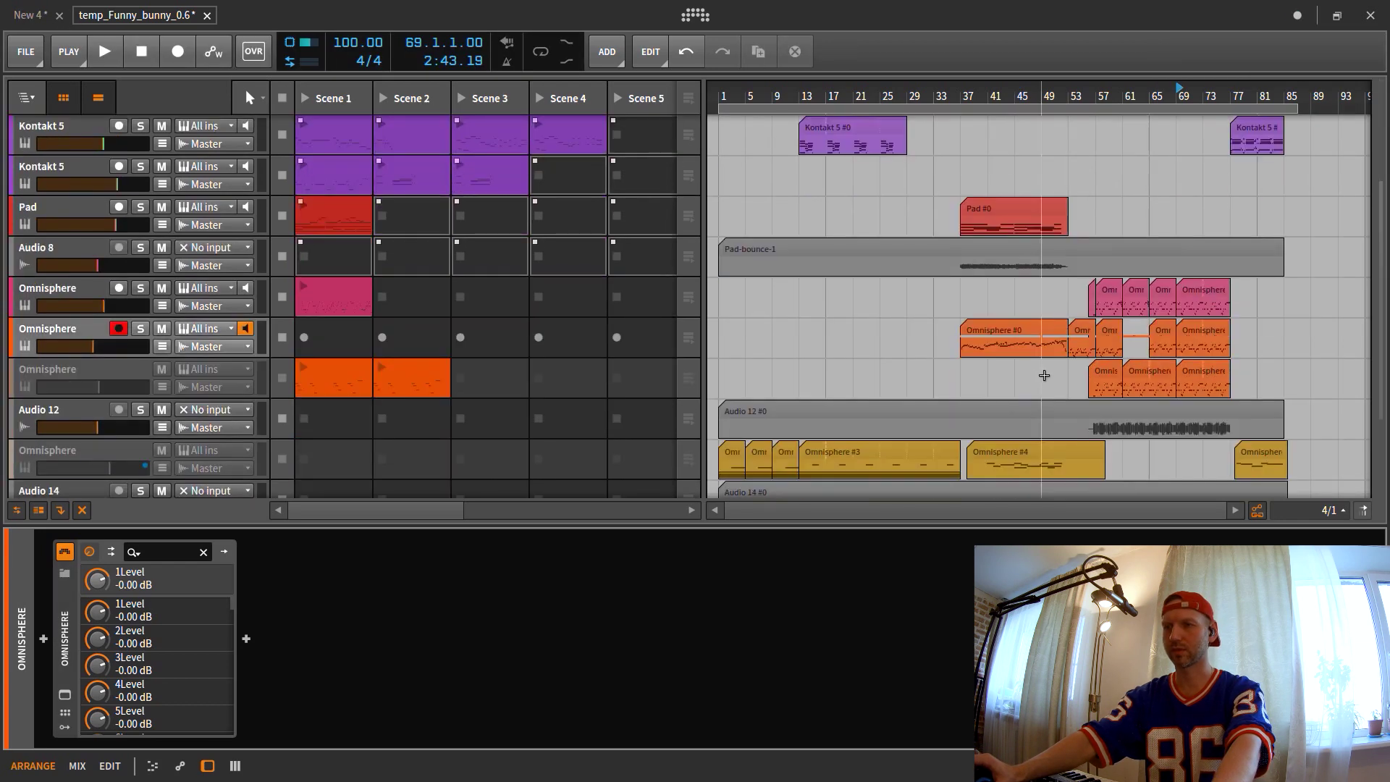
scroll(1078, 337, "up", 6)
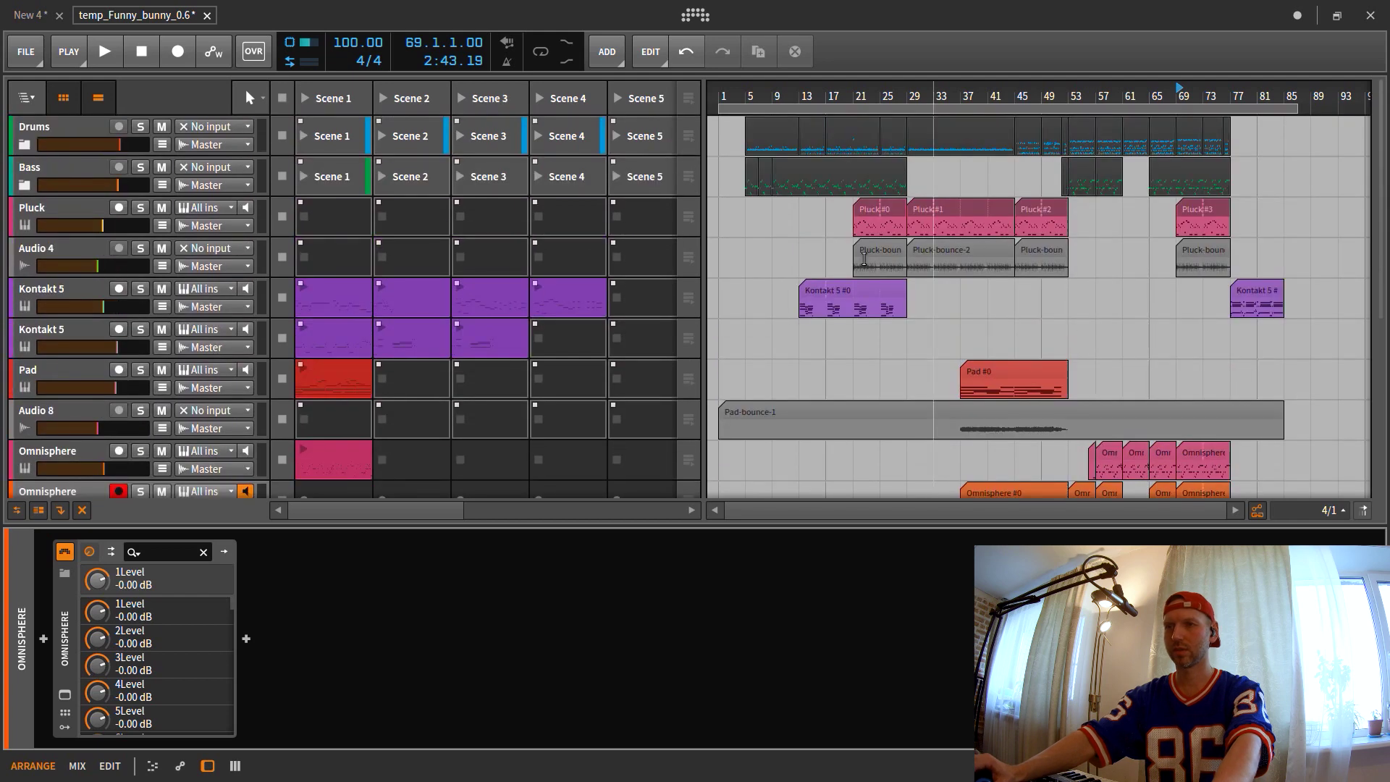
left_click(873, 250)
left_click(1215, 253, "shift")
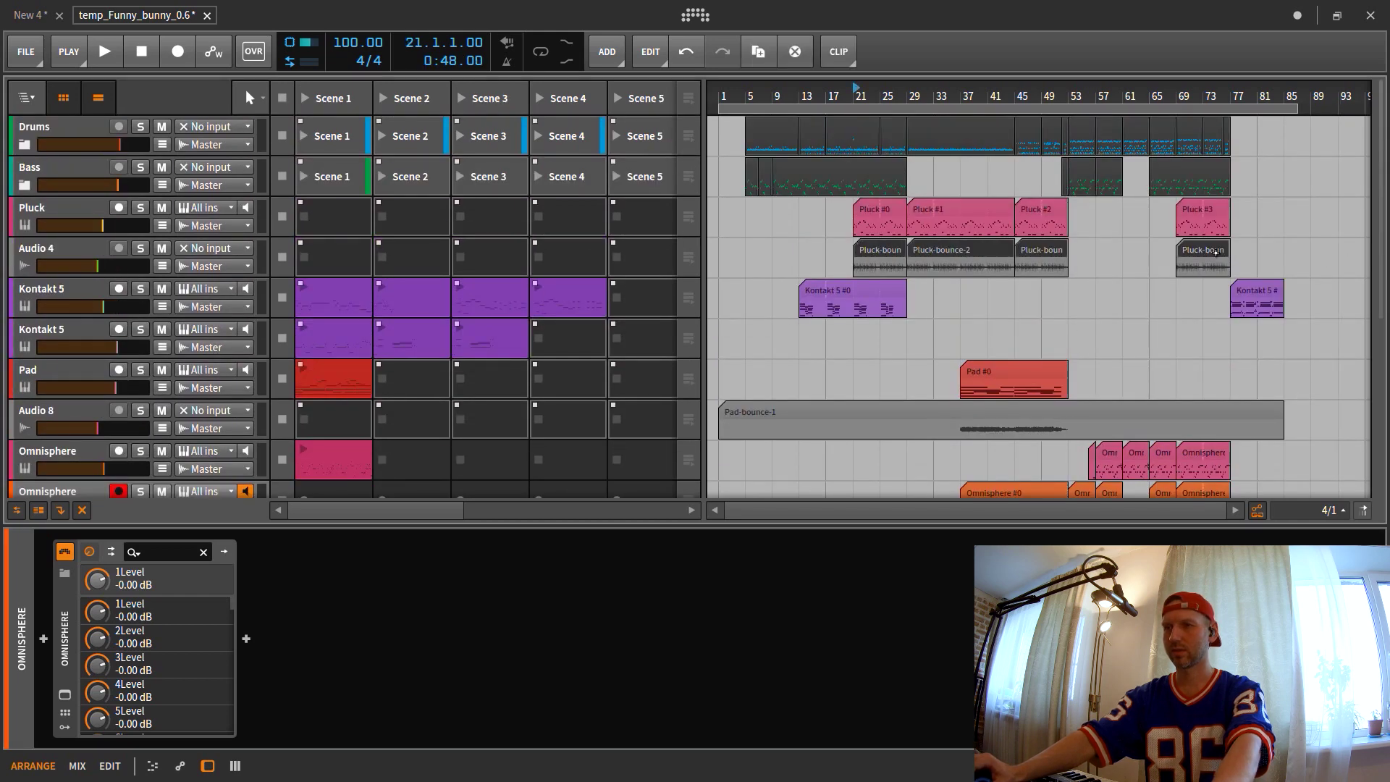
right_click(1215, 252)
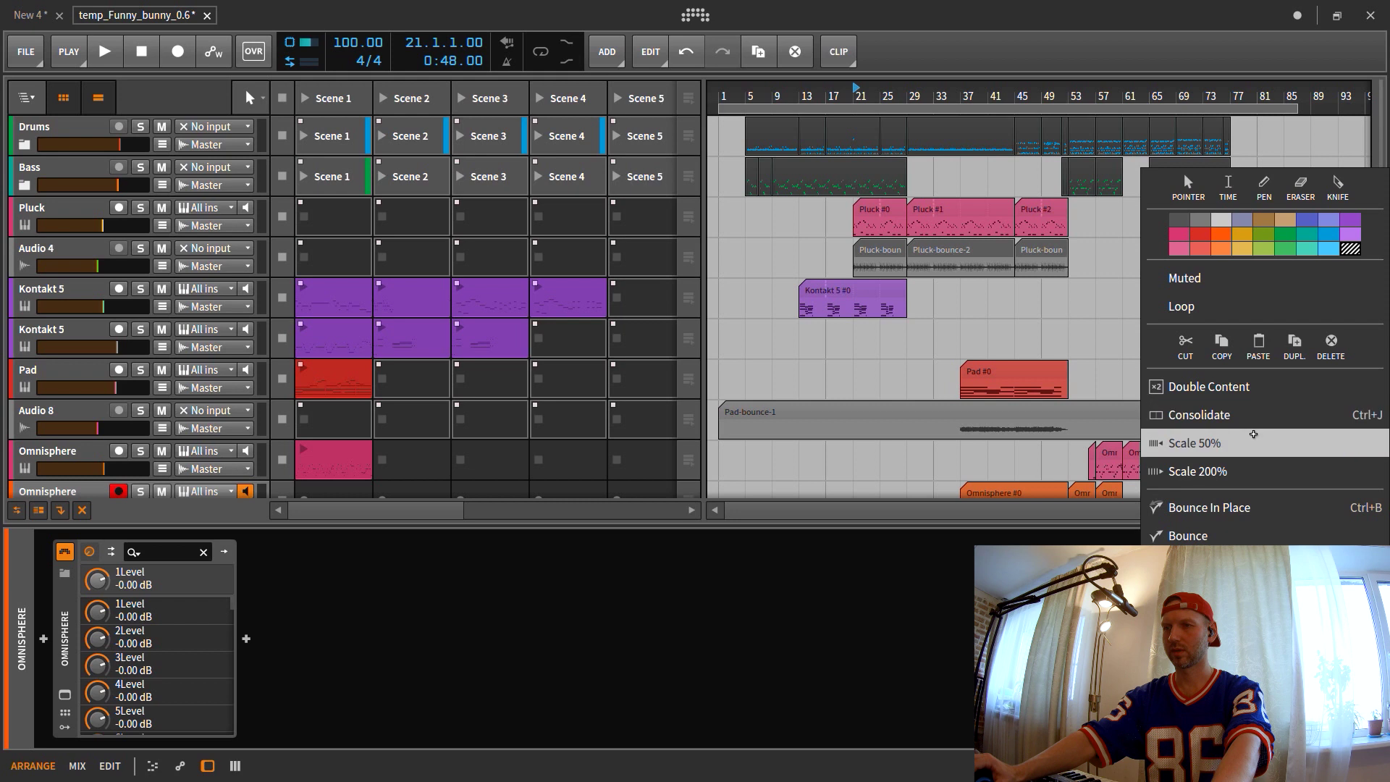
left_click(1251, 416)
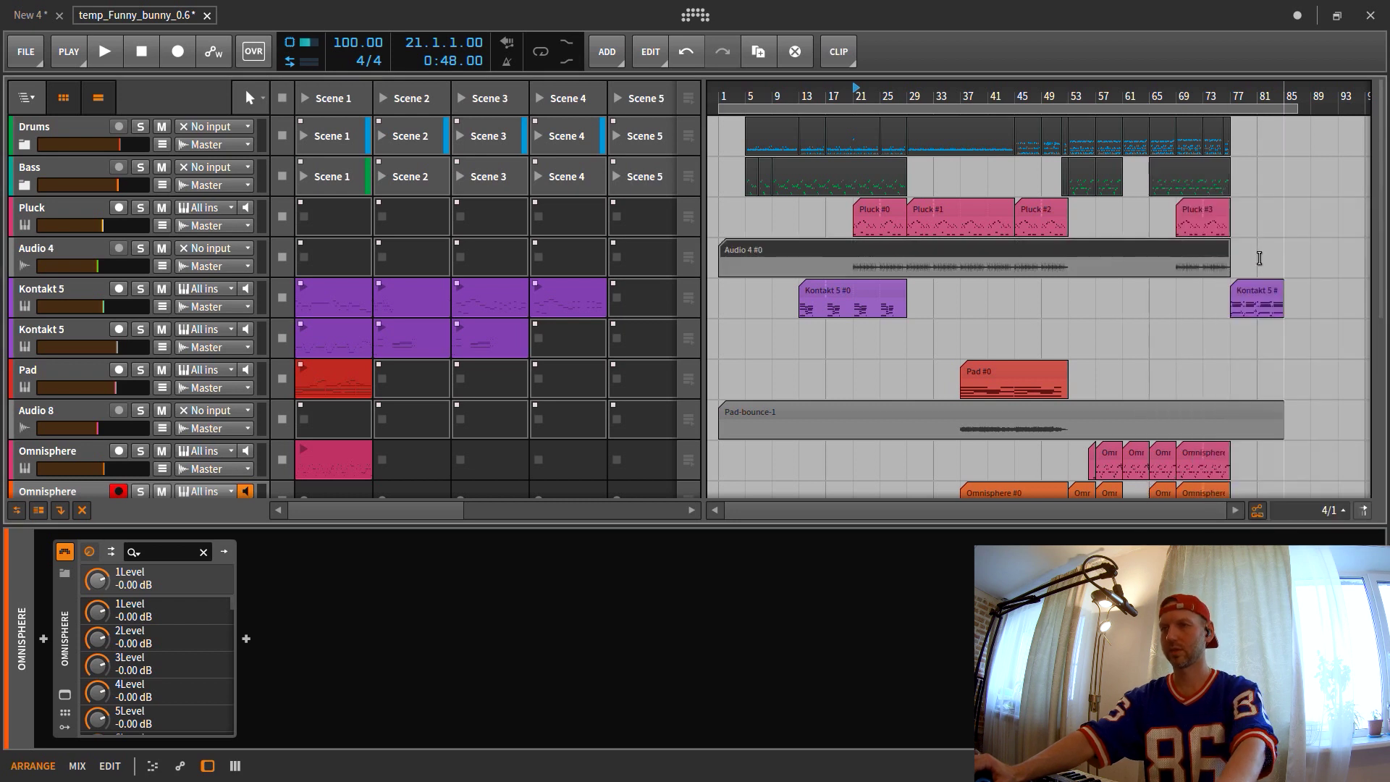
left_click_drag(1228, 241, 1283, 242)
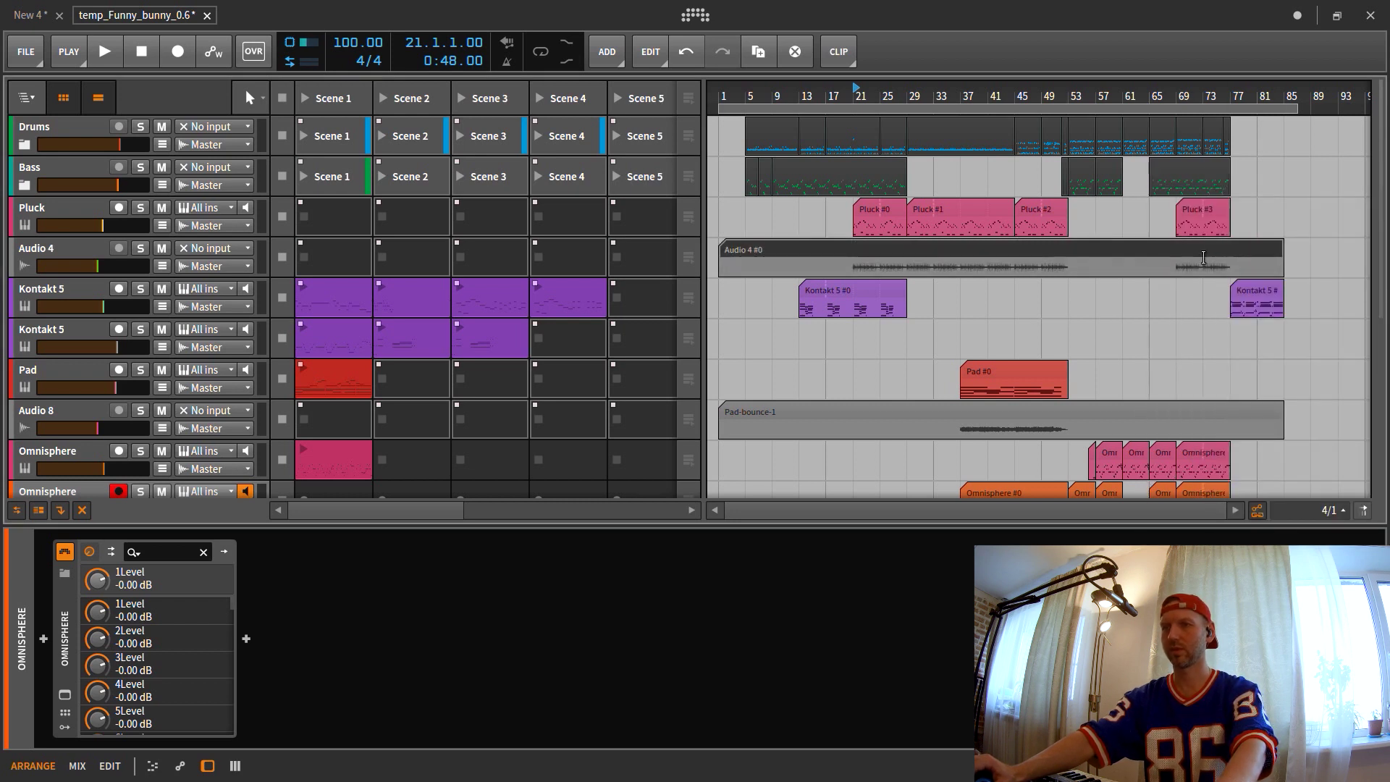
- Copy the Audio 4 #0 clip from temp_Funny_bunny_0.6 into New 4's Playback group as a fourth audio track starting at bar 1
key("Home")
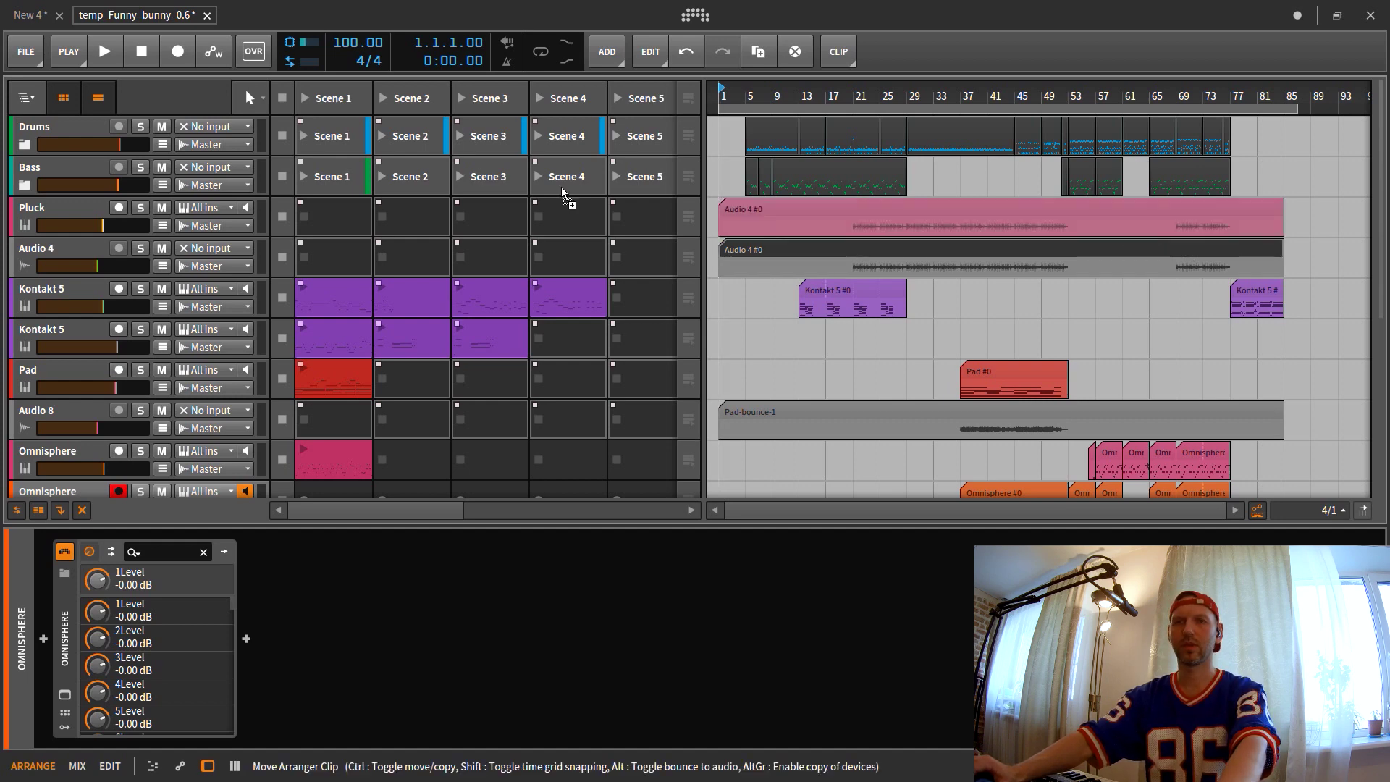
left_click(29, 15)
left_click_drag(96, 322, 35, 207)
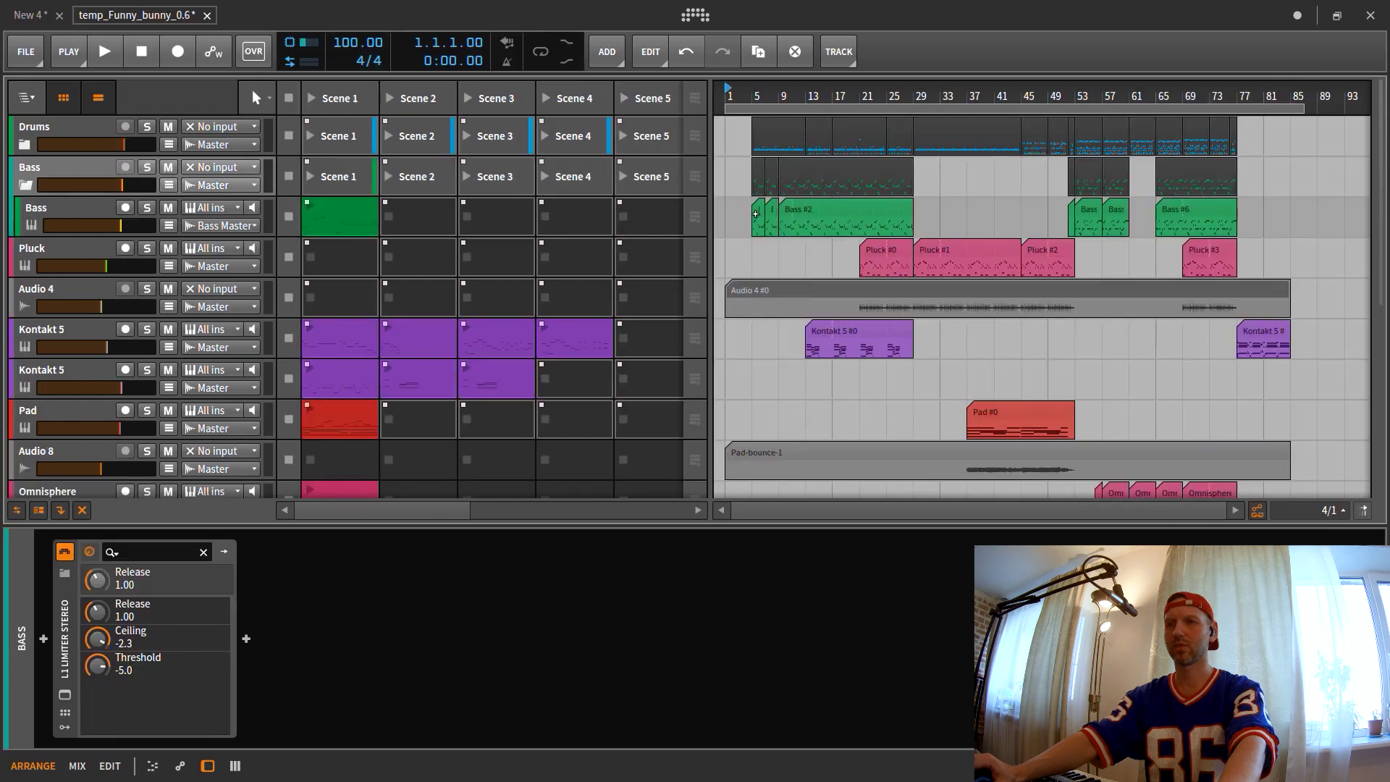
- Consolidate the clips on the Bass track inside the Bass group into one and extend it to run from bar 1 to bar 85
left_click(755, 214)
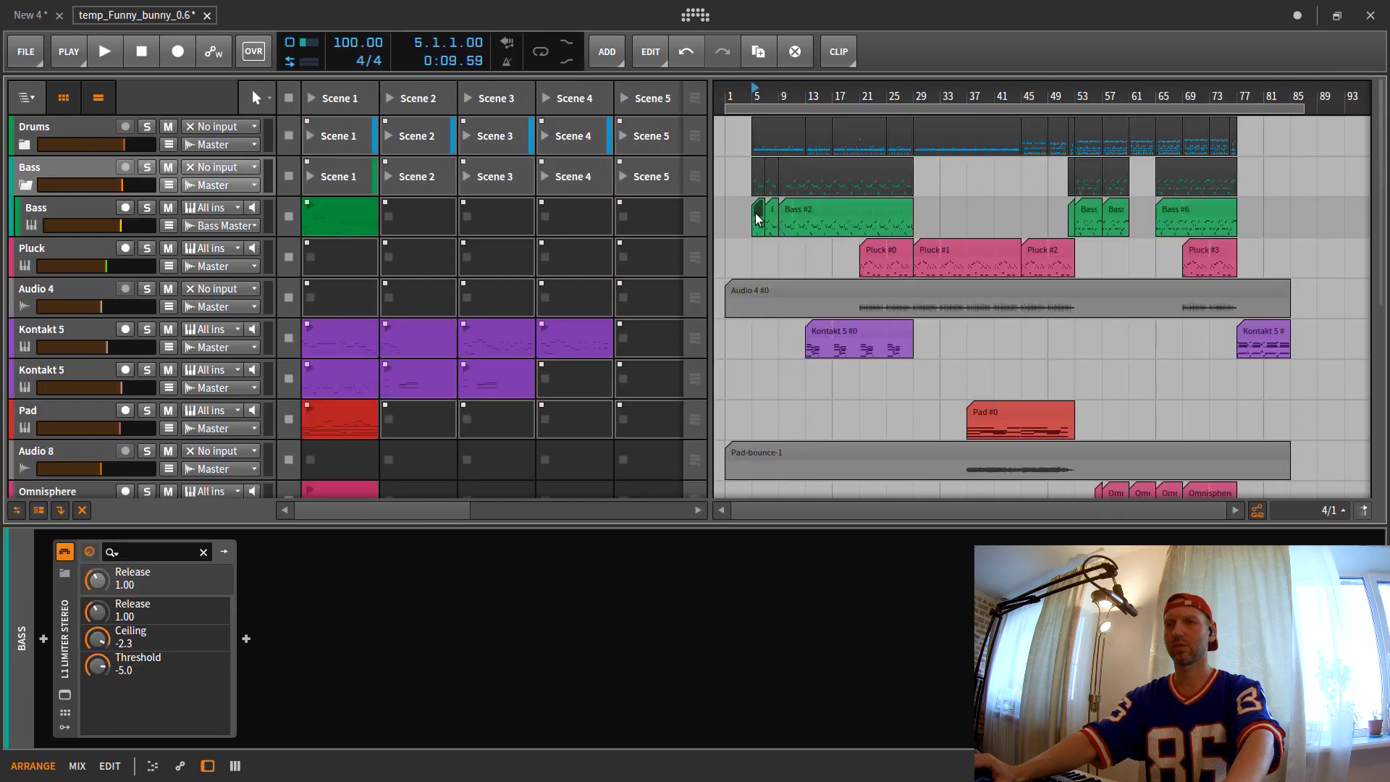
right_click(1222, 204)
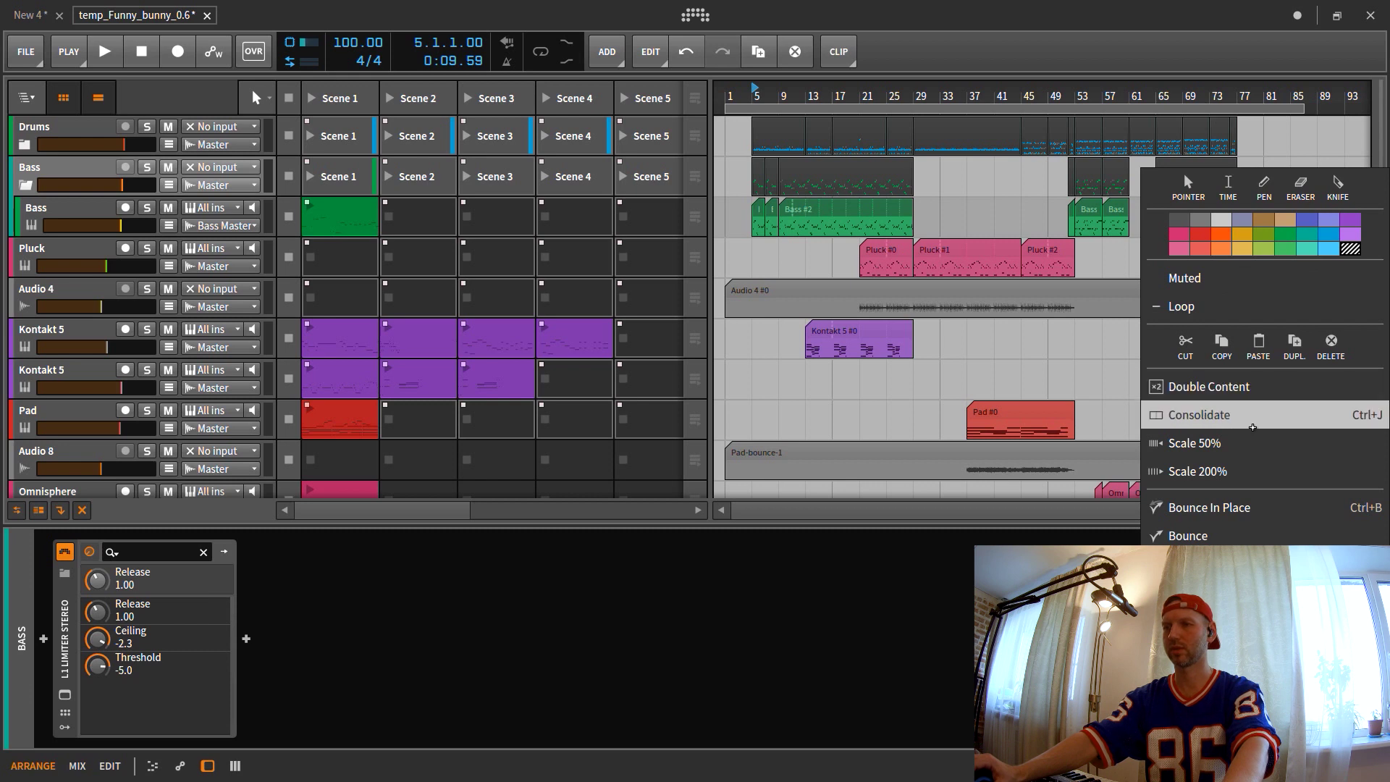
left_click(1253, 427)
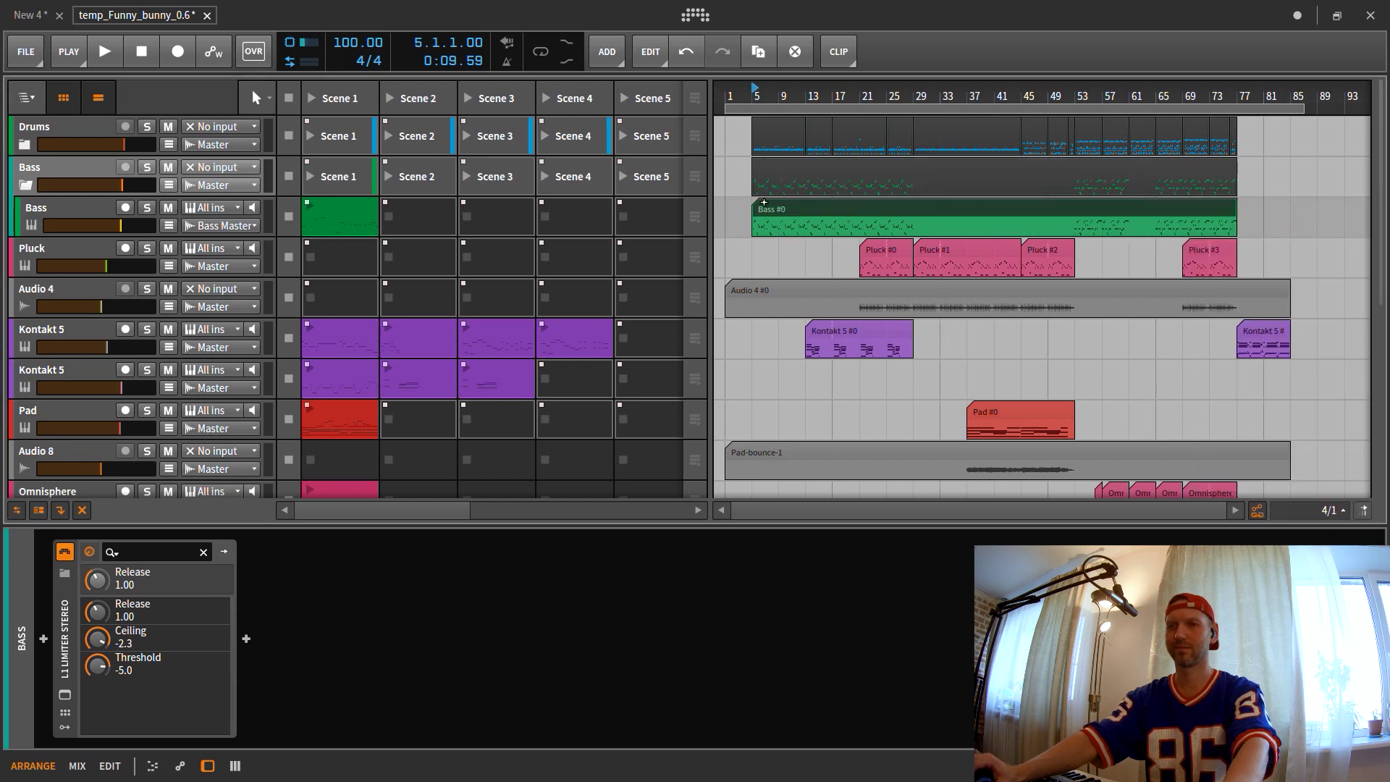
left_click_drag(757, 209, 726, 209)
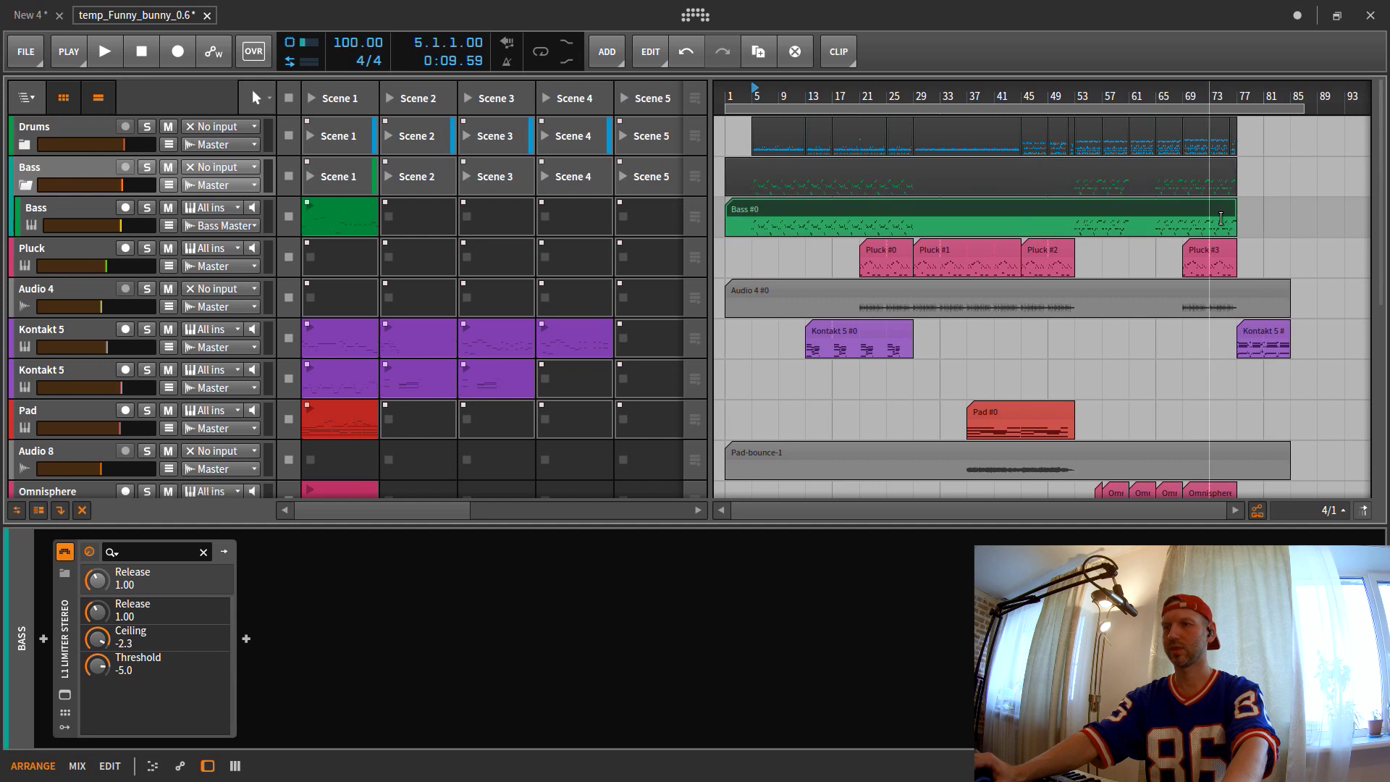
left_click_drag(1234, 209, 1290, 208)
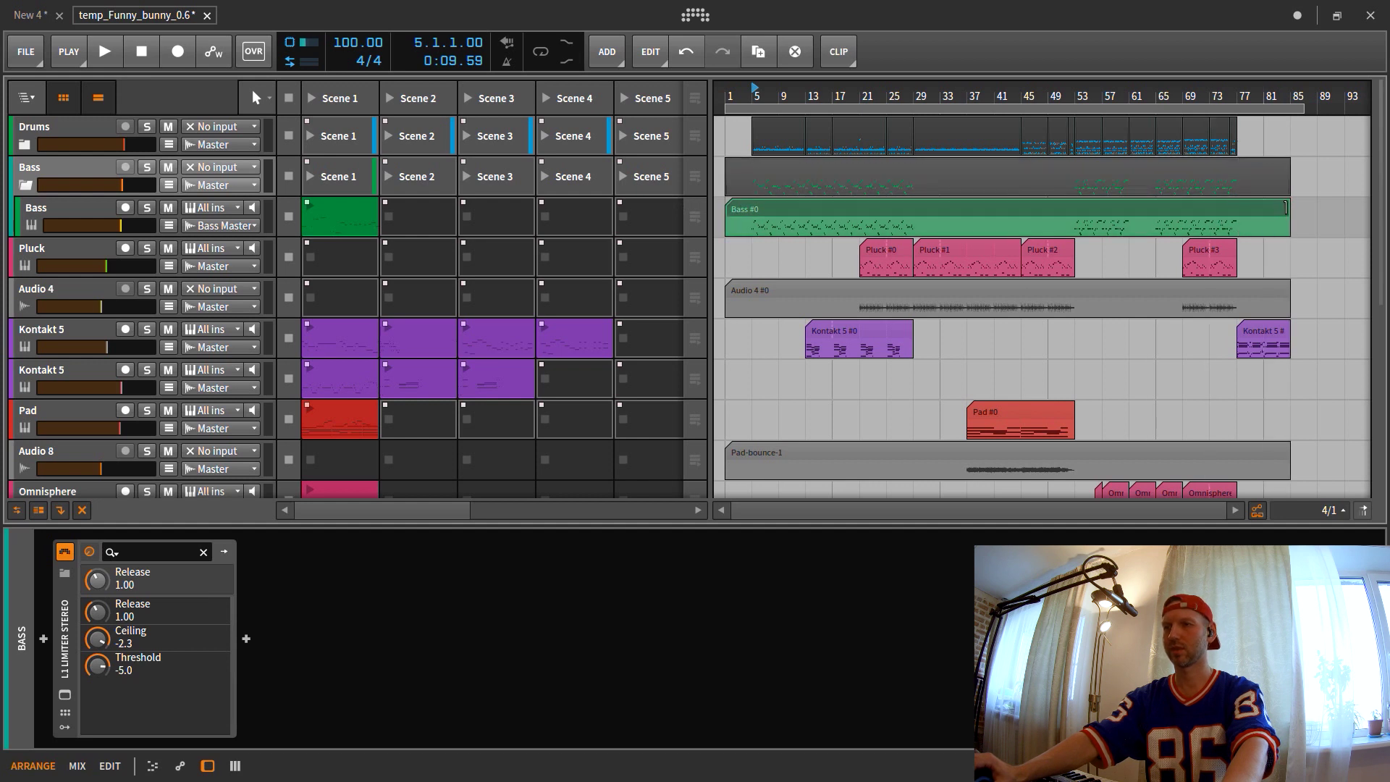
- Bounce the consolidated Bass clip to a new audio track, Pre-Fader at 24-bit Integer
right_click(1143, 208)
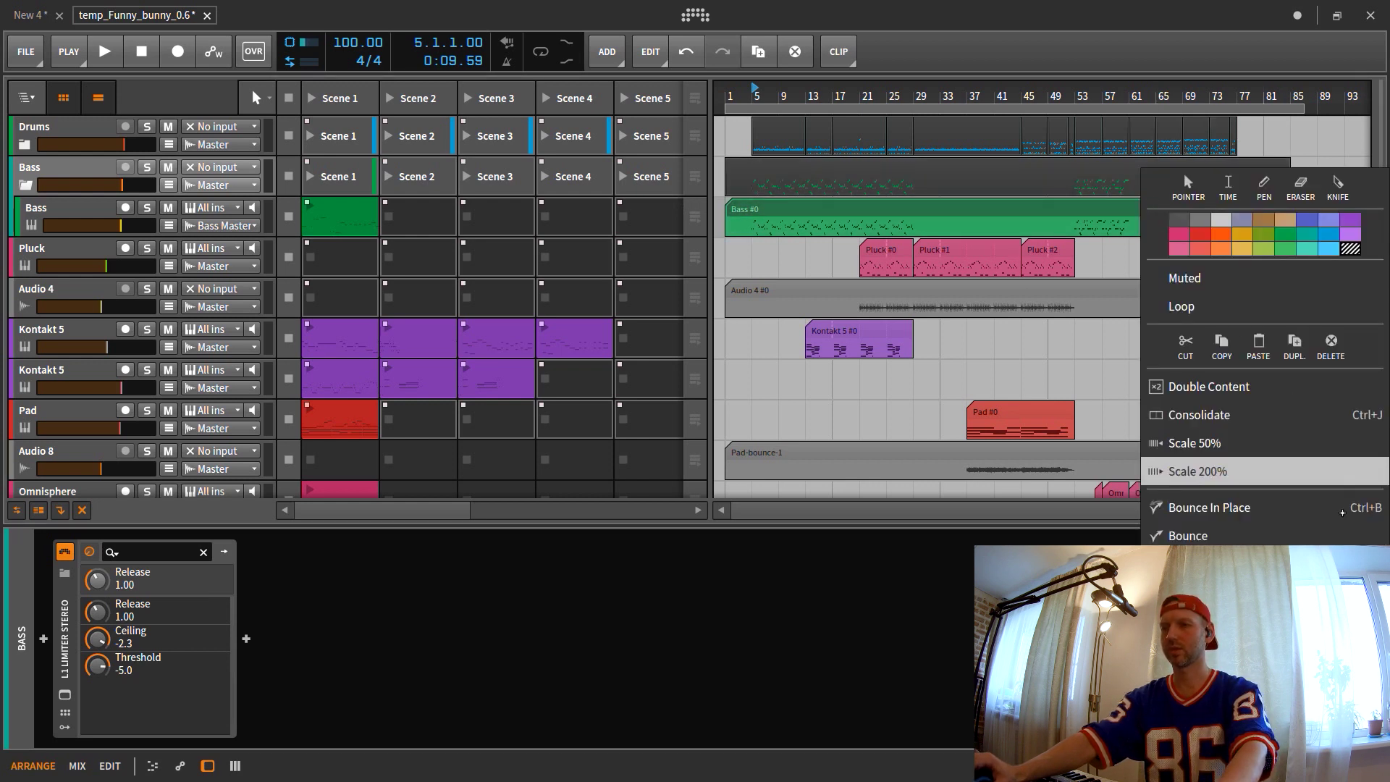
left_click(1336, 537)
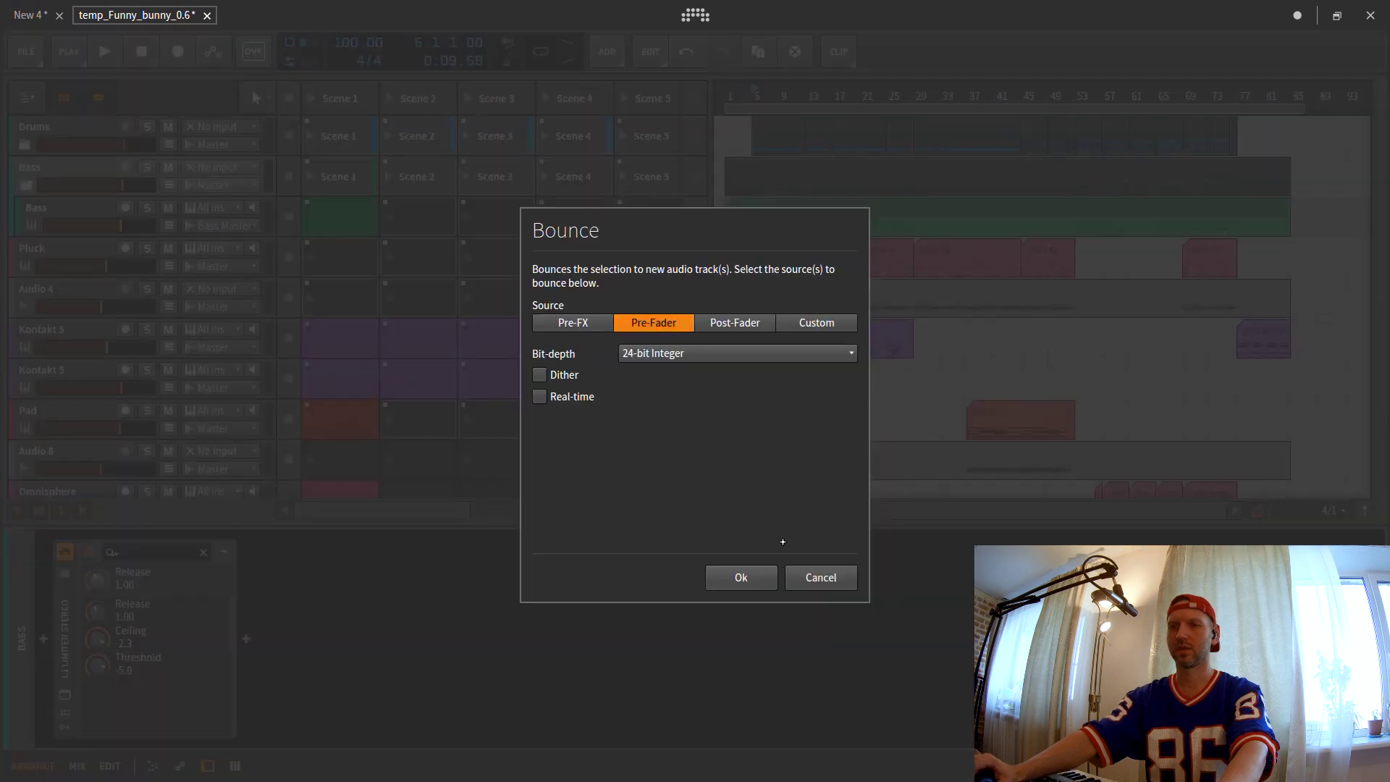
left_click(756, 576)
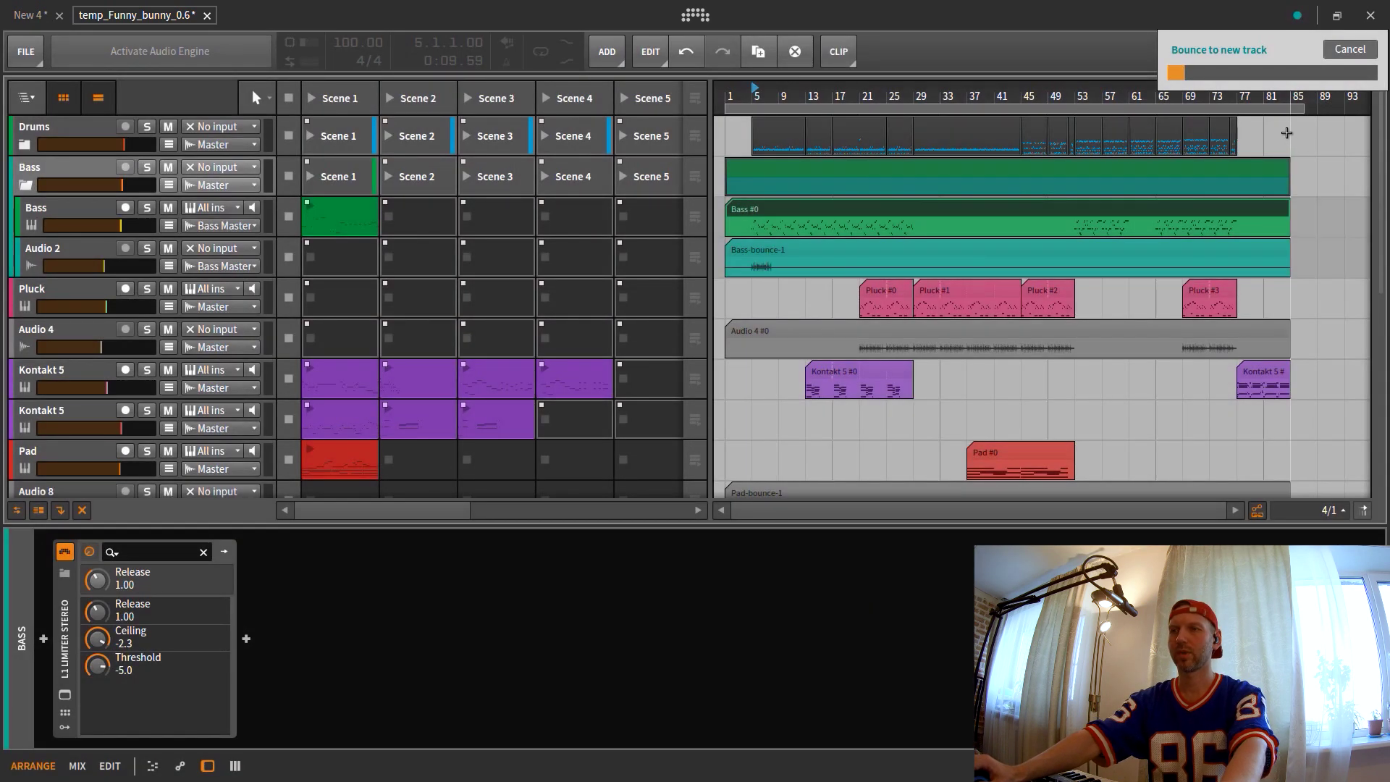
- In New 4, add a group track below the Playback group and rename it Synths
left_click(17, 11)
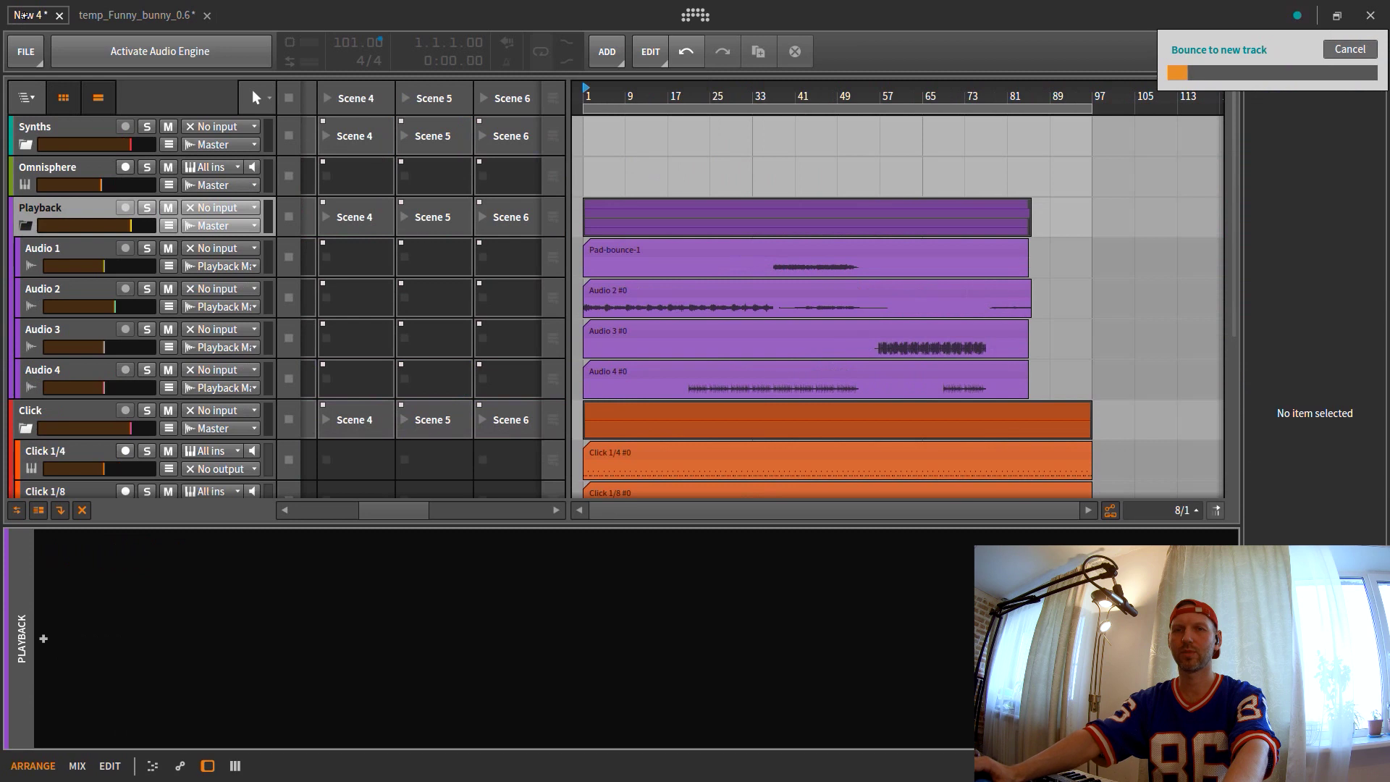
left_click_drag(721, 90, 739, 116)
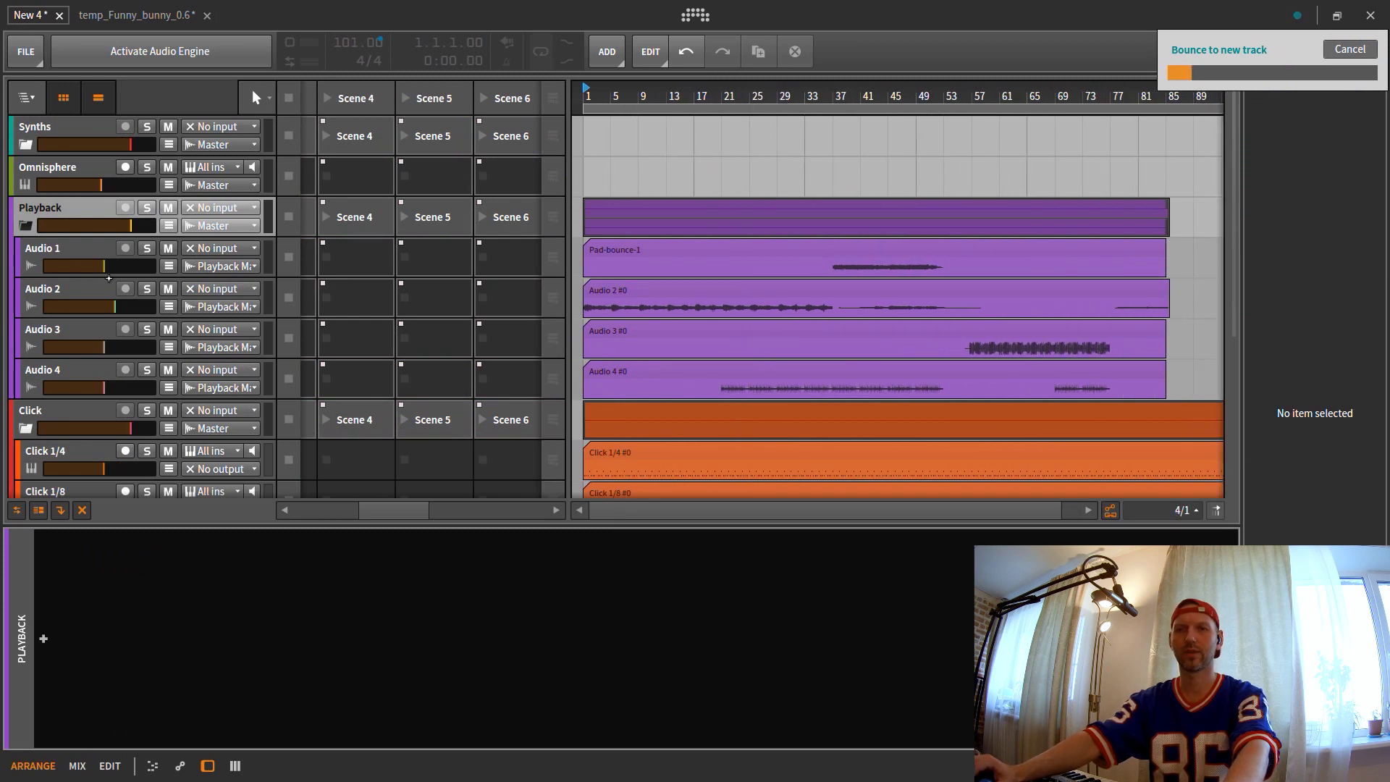
left_click(26, 224)
left_click(26, 225)
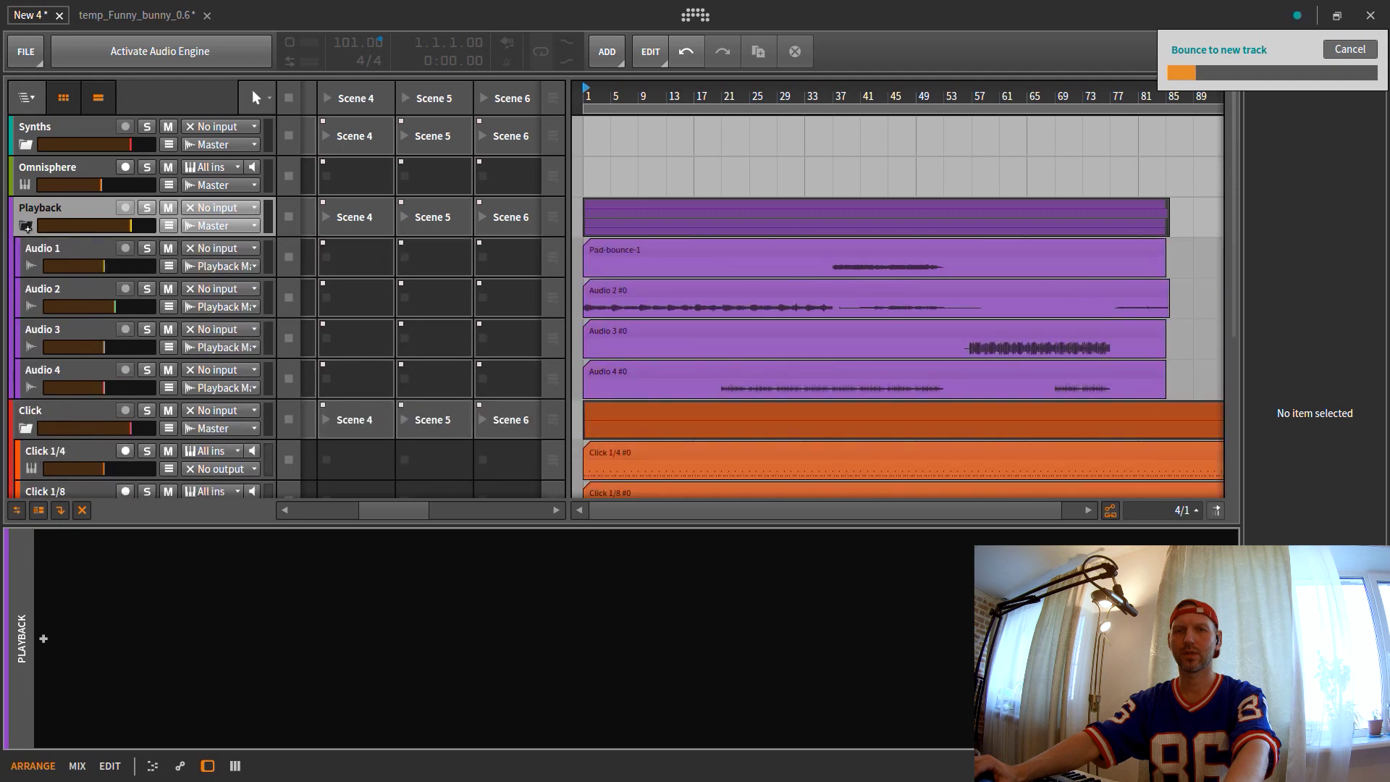
right_click(27, 226)
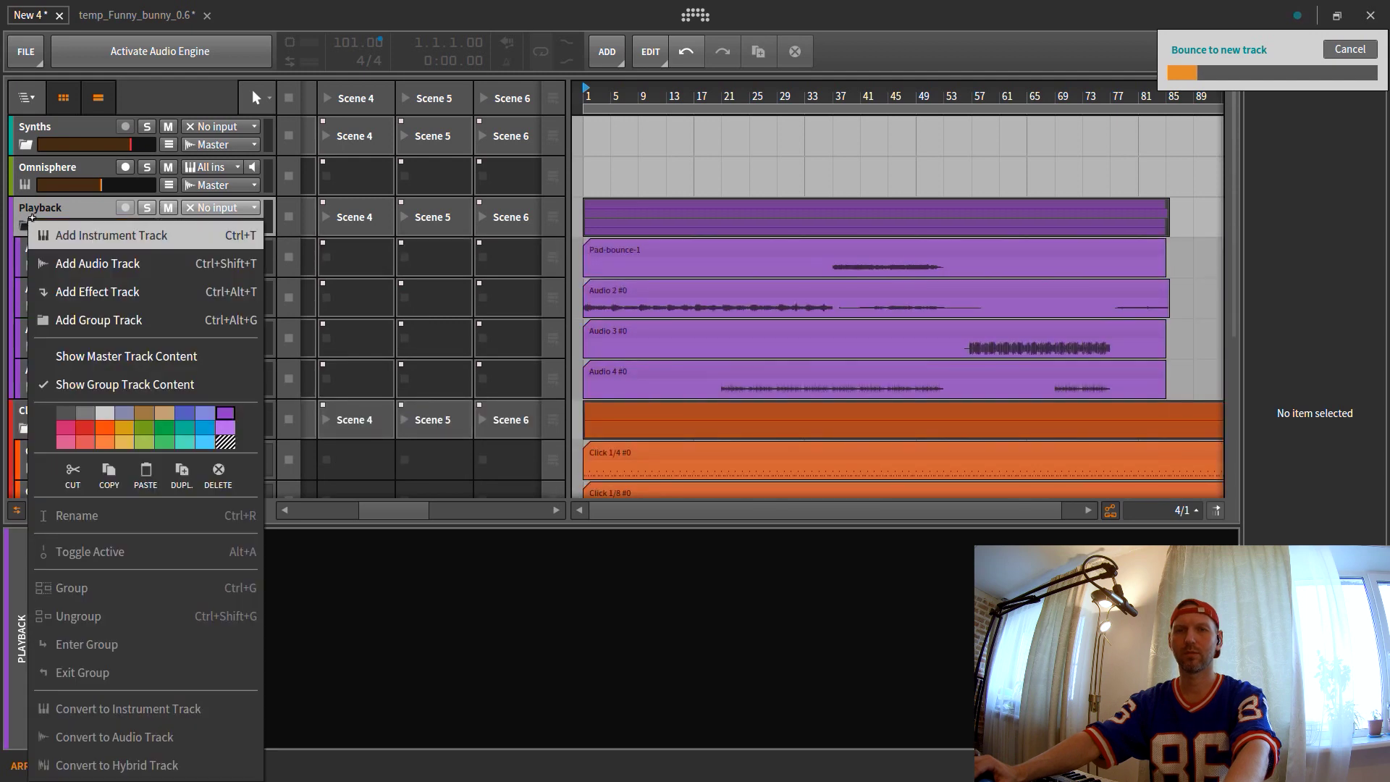
left_click(105, 320)
left_click(42, 415)
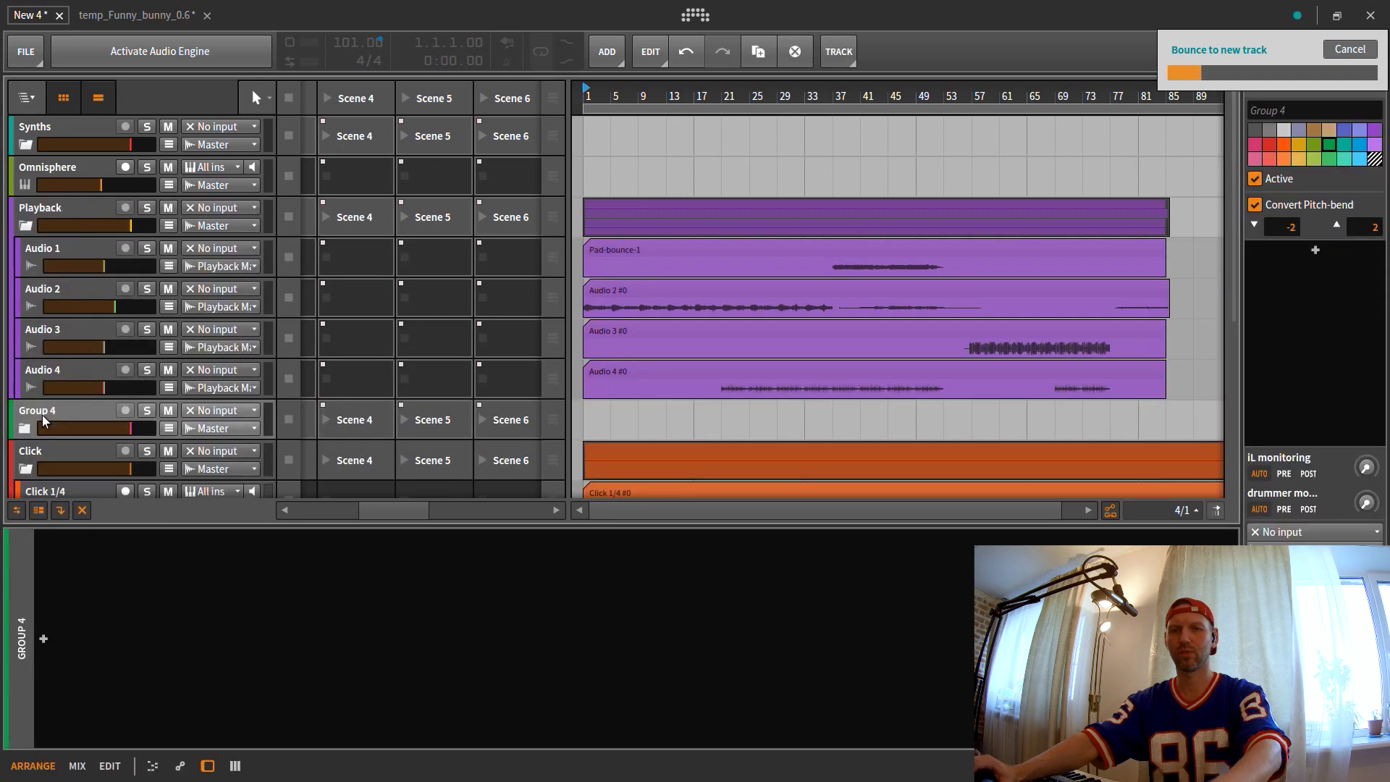
double_click(42, 415)
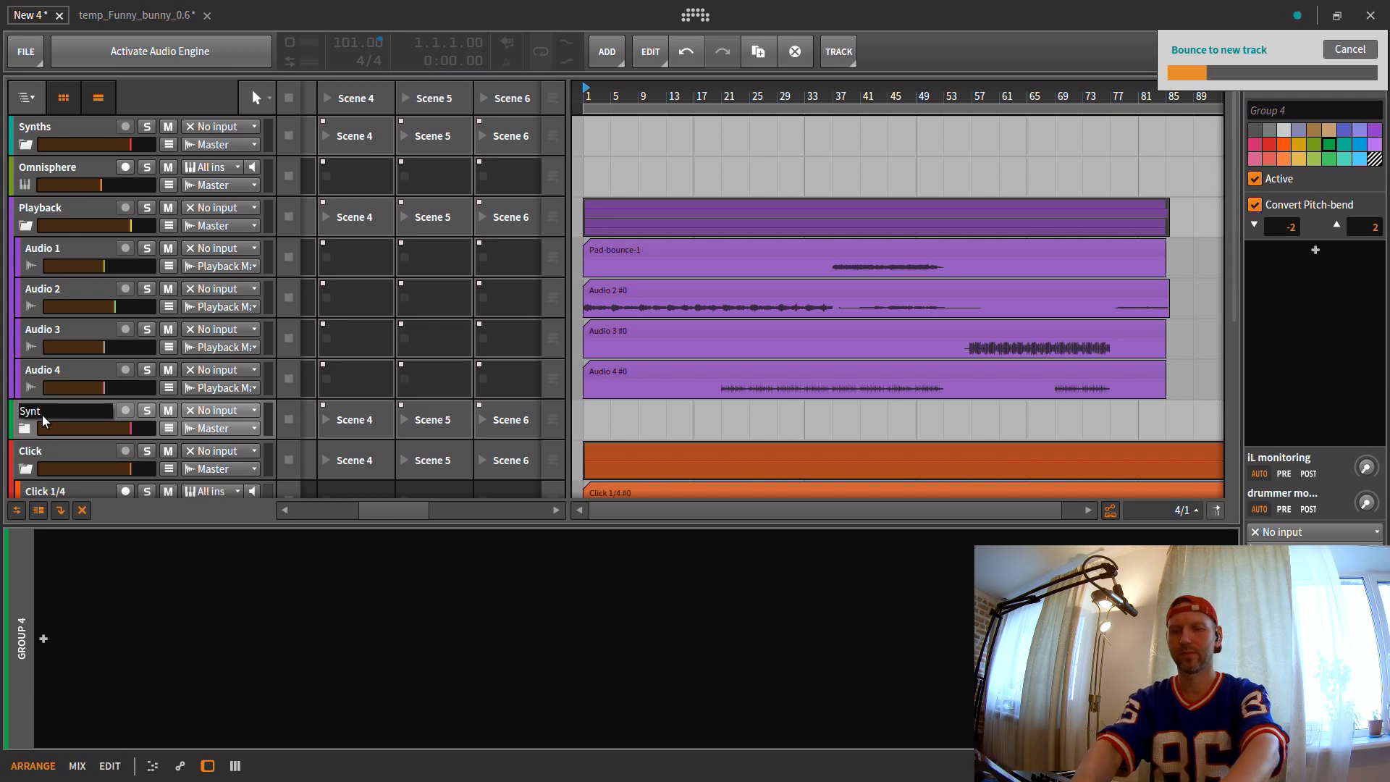
key("Return")
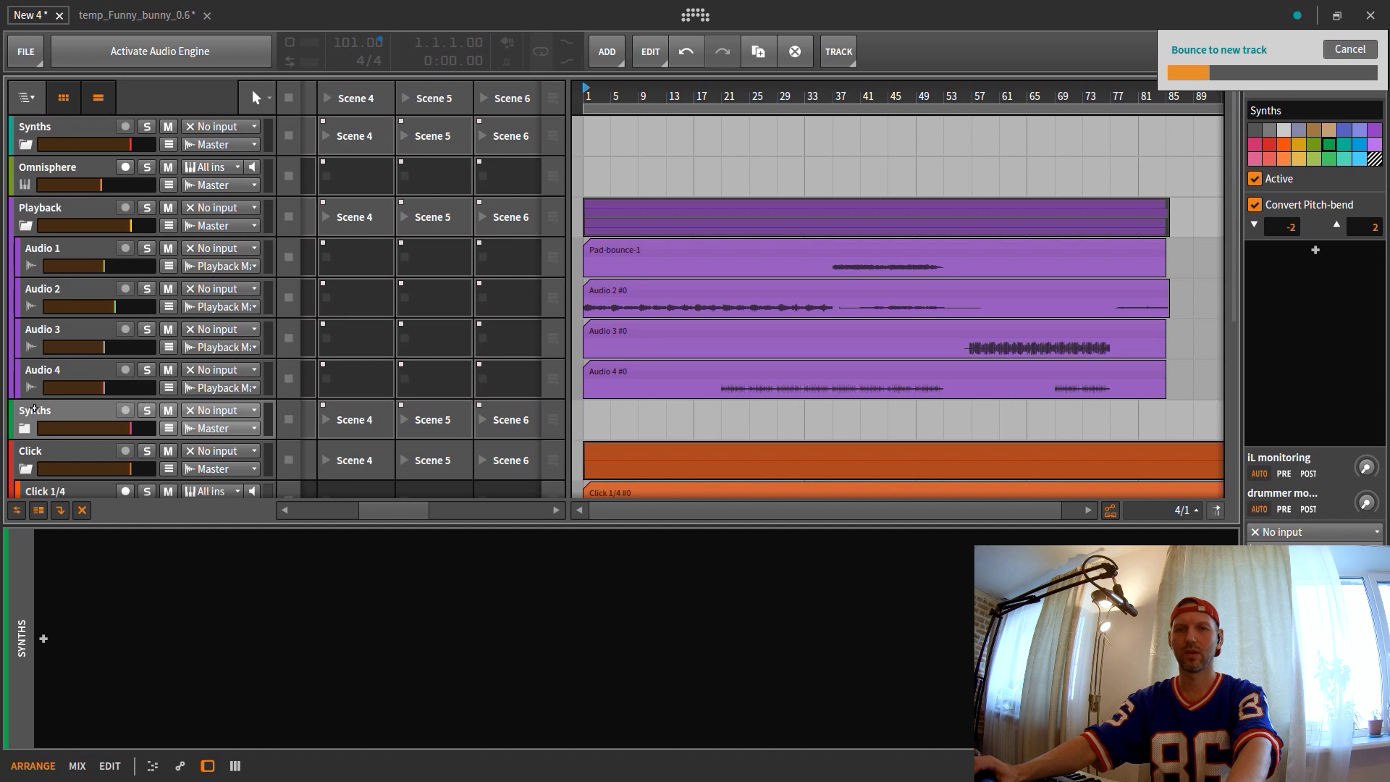
- Nest the new Synths group inside Playback, move the four playback audio tracks into it, and collapse the Playback group
left_click_drag(42, 414, 38, 225)
left_click_drag(34, 416, 37, 242)
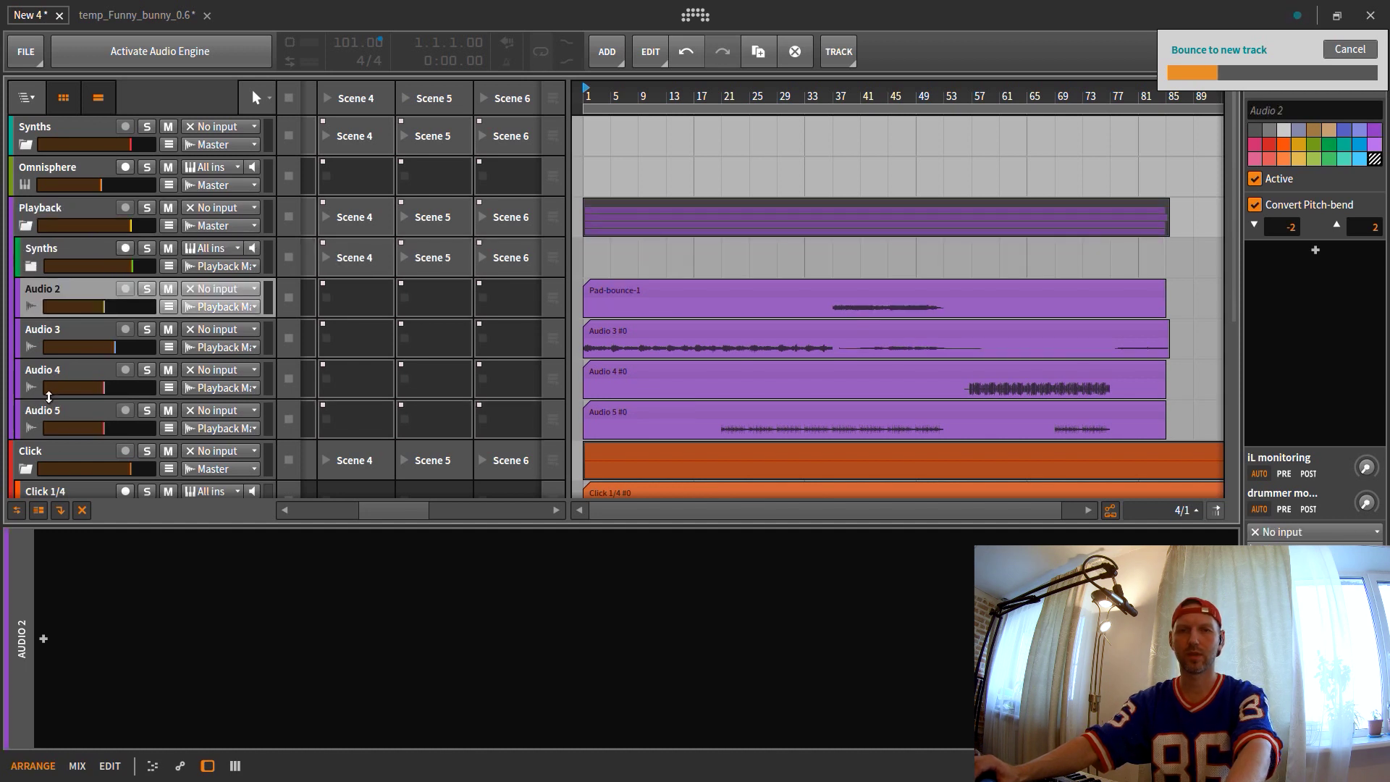
left_click(35, 411, "shift")
left_click_drag(36, 304, 41, 265)
left_click(22, 224)
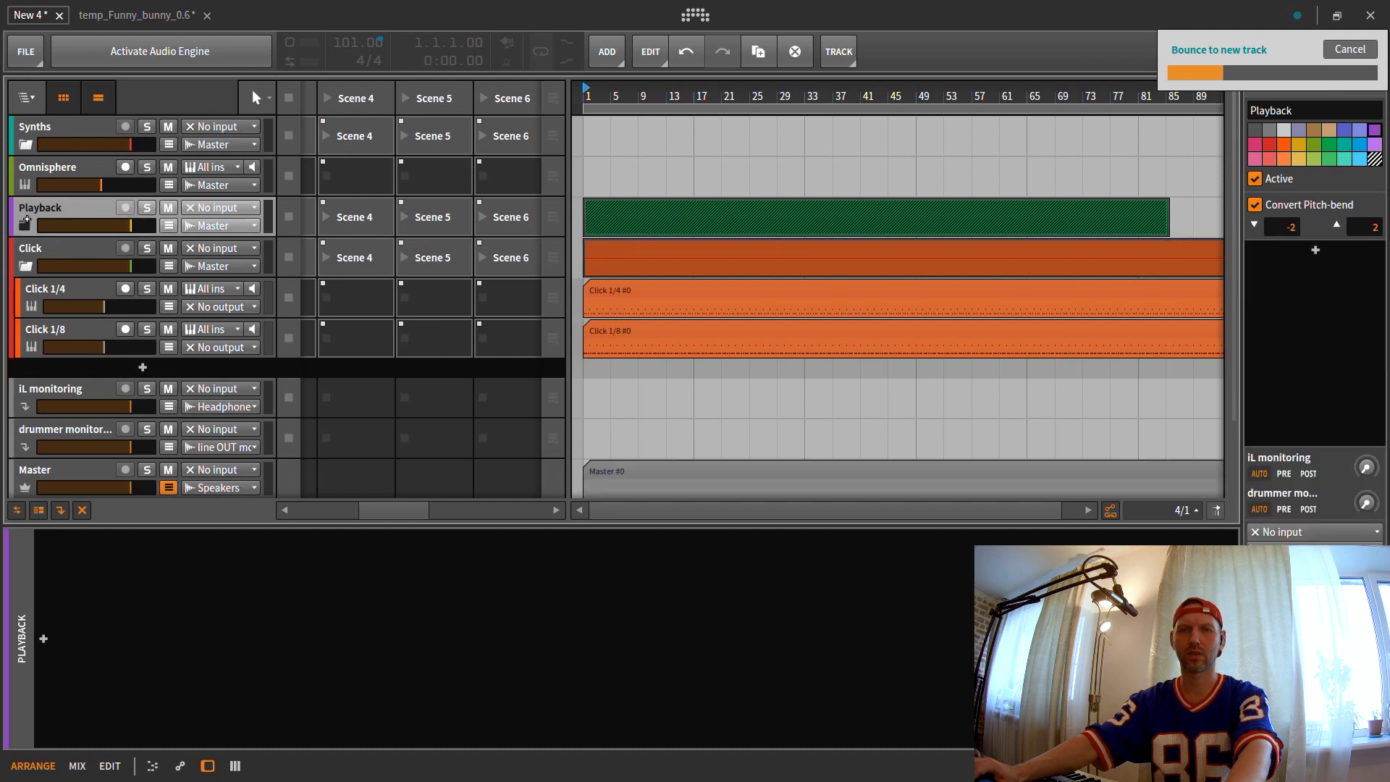
- Add a group track below the Playback group, rename it Bass, and nest it inside Playback under Synths
right_click(24, 219)
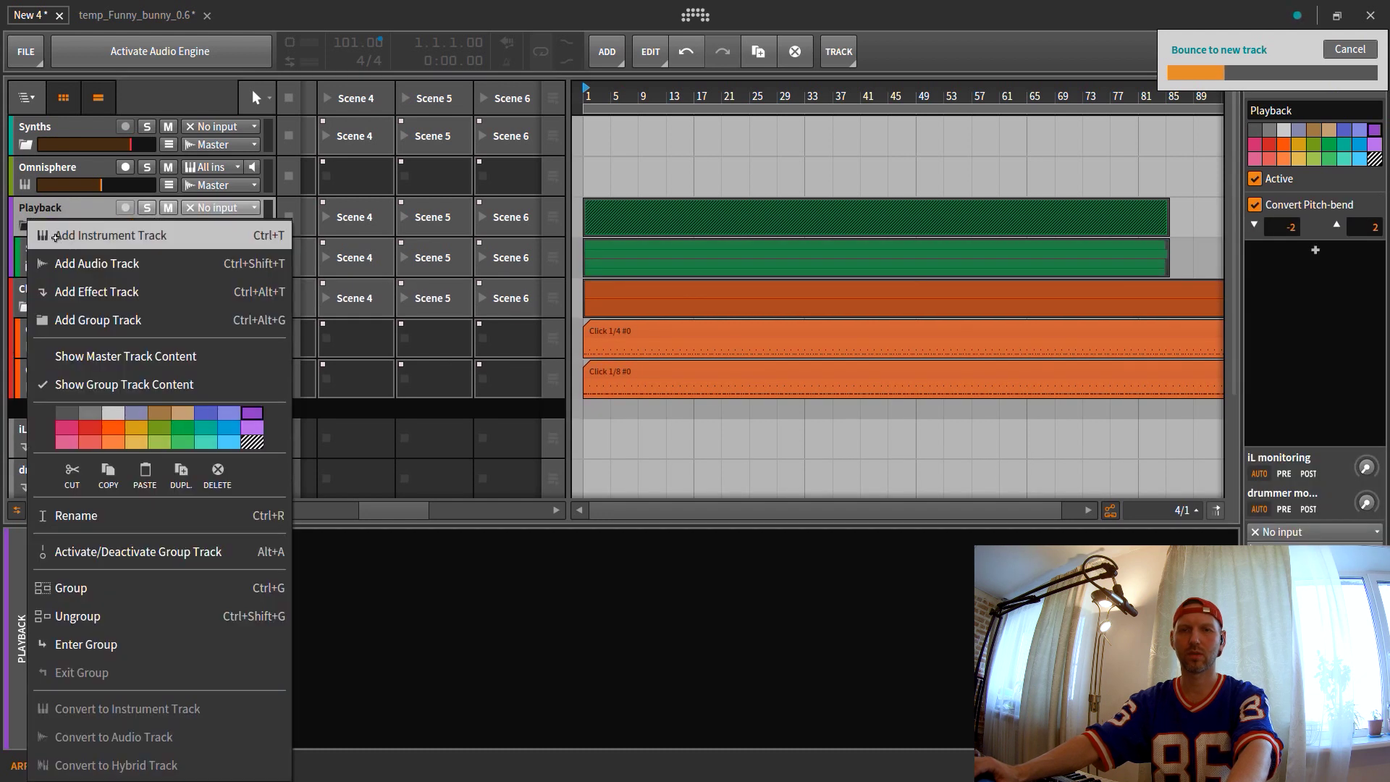
left_click(113, 319)
double_click(72, 280)
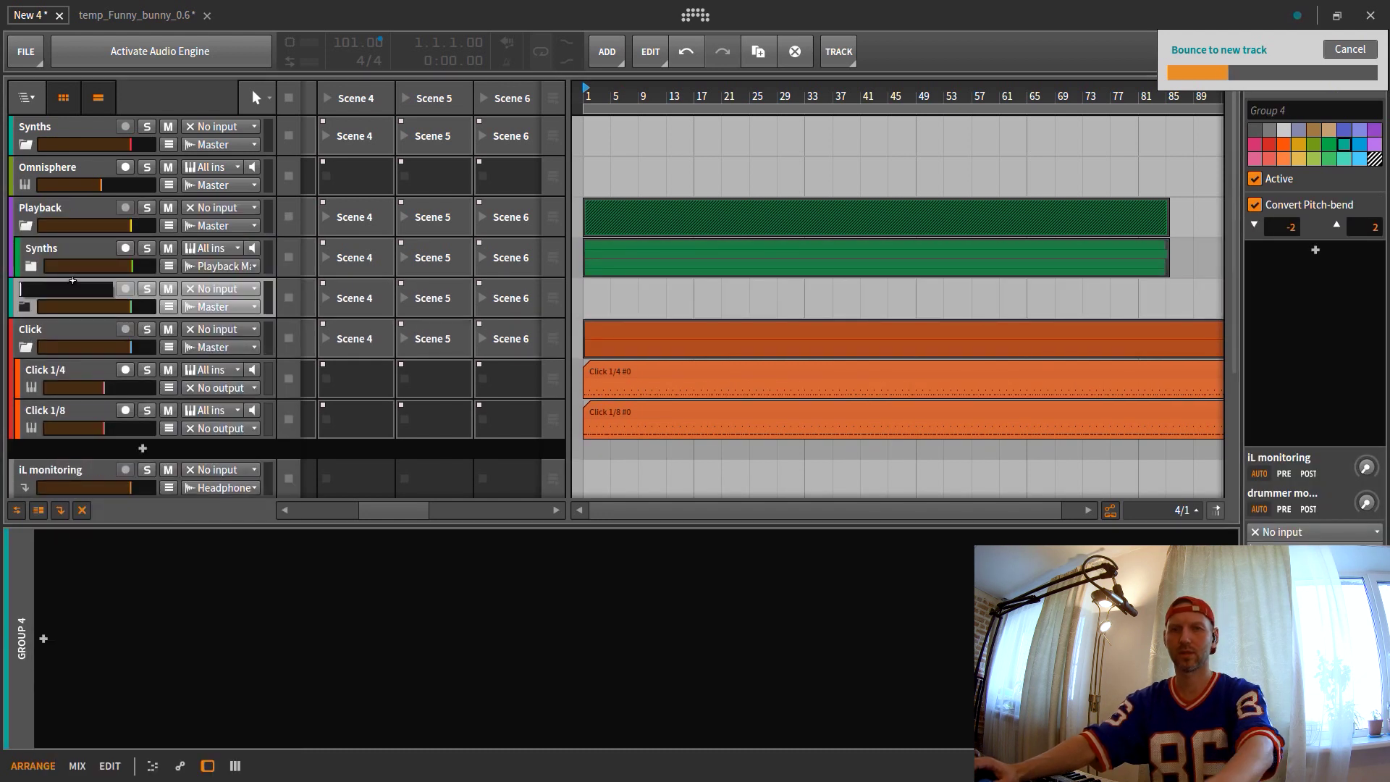
type("Bass")
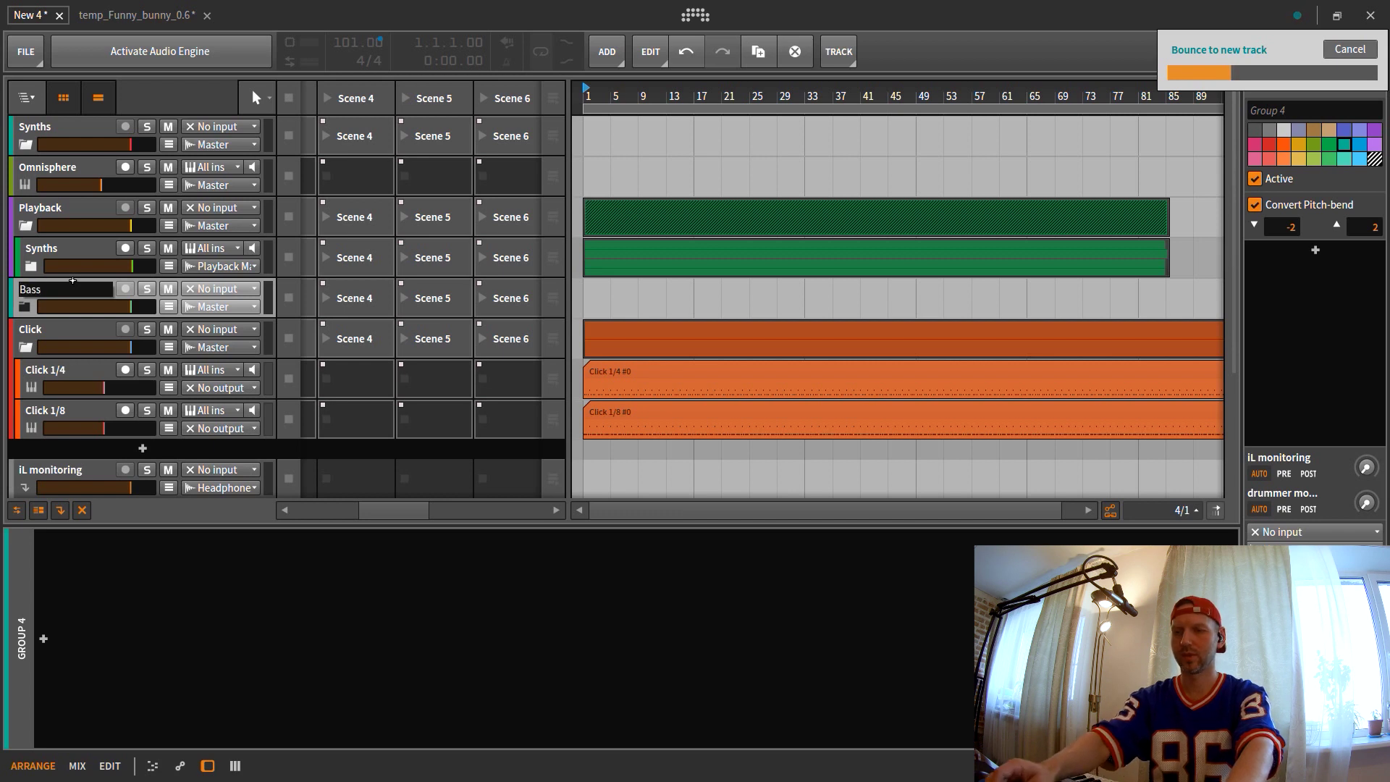
key("Return")
mouse_move(28, 294)
left_mouse_down()
mouse_move(24, 272)
mouse_move(36, 273)
left_mouse_up()
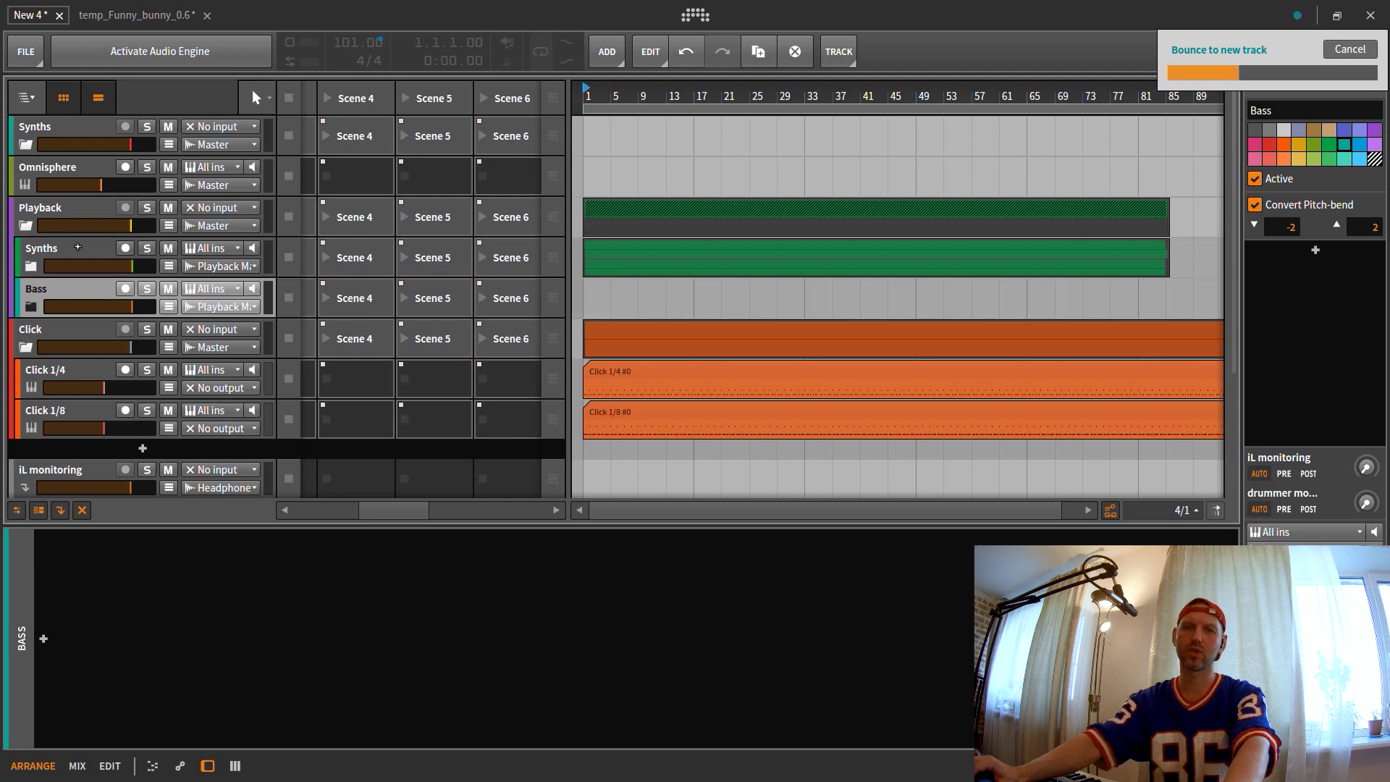
- Add another group track, rename it Vocals, and nest it inside the Playback group below Bass
left_click(33, 215)
right_click(32, 217)
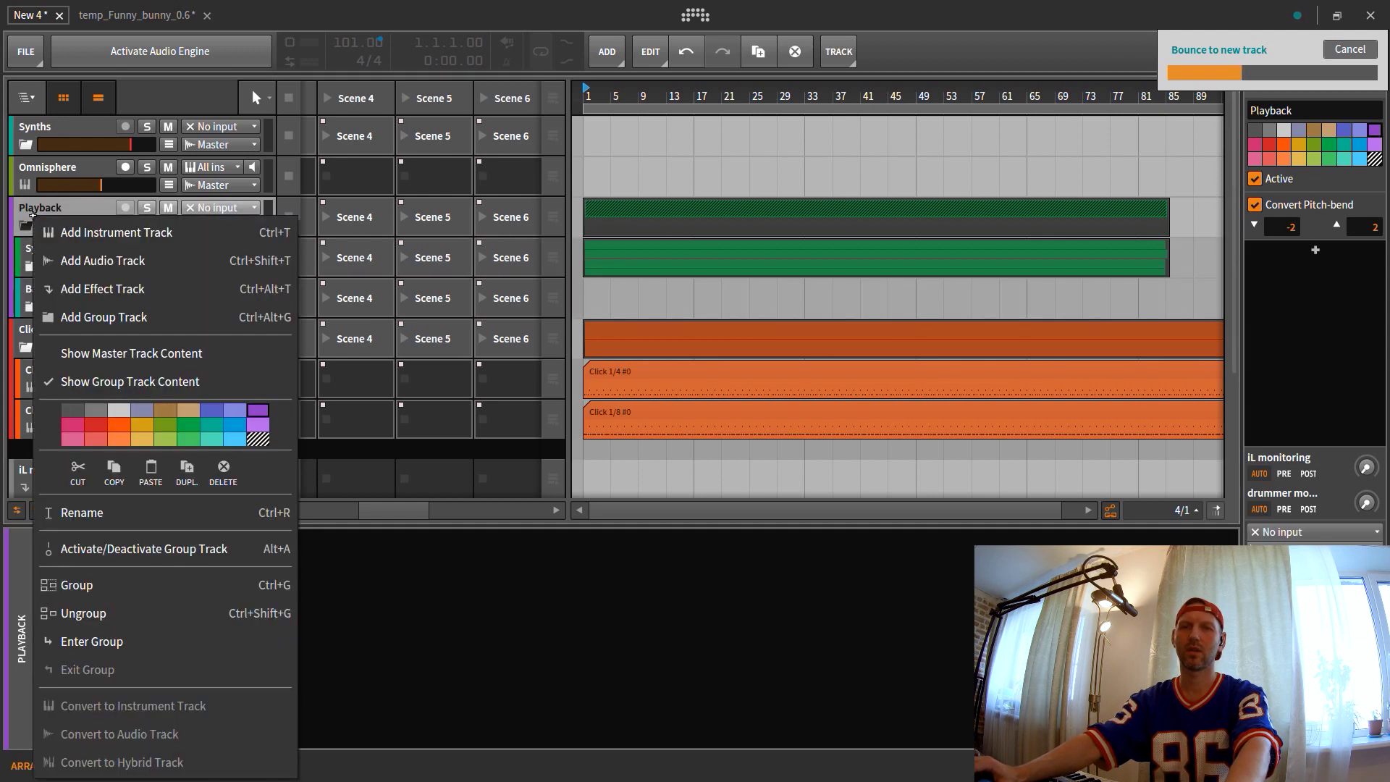
left_click(171, 320)
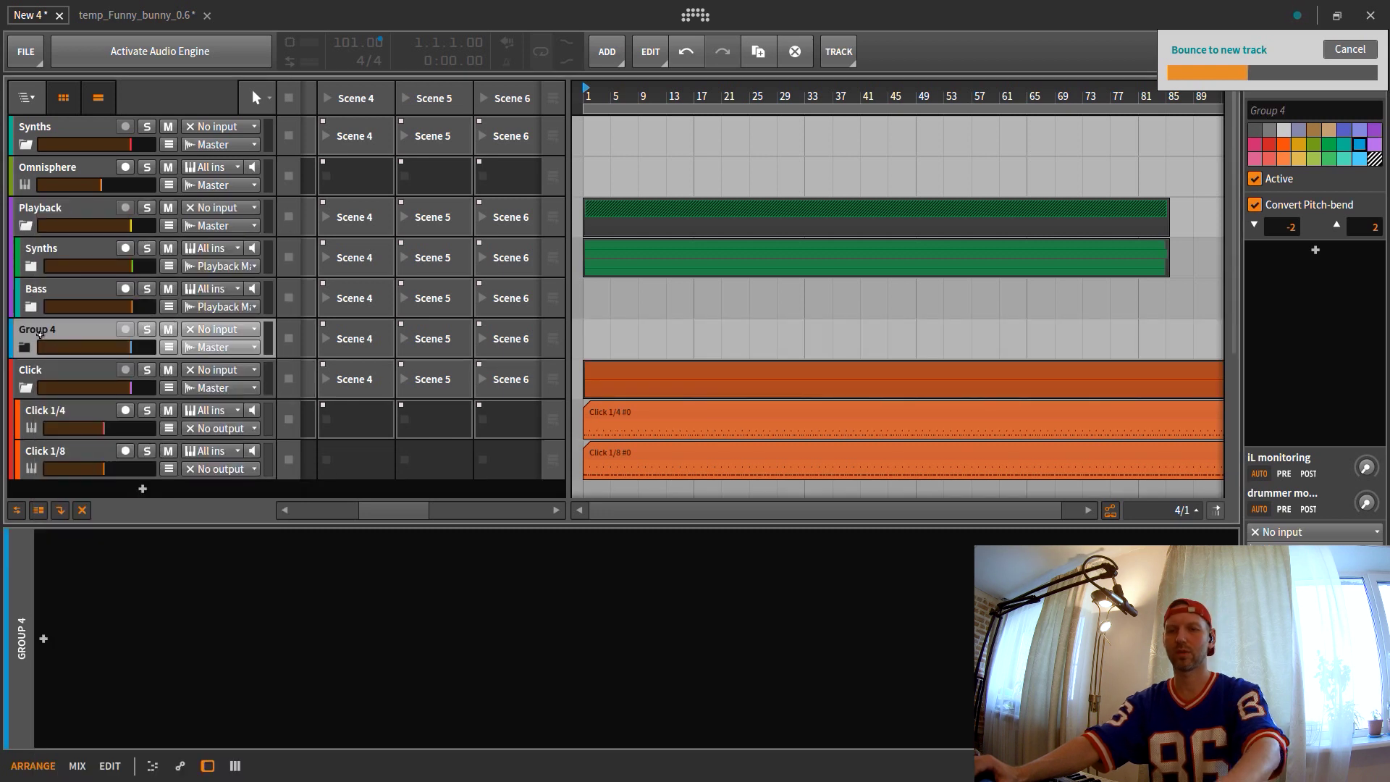
double_click(40, 335)
type("Vocals")
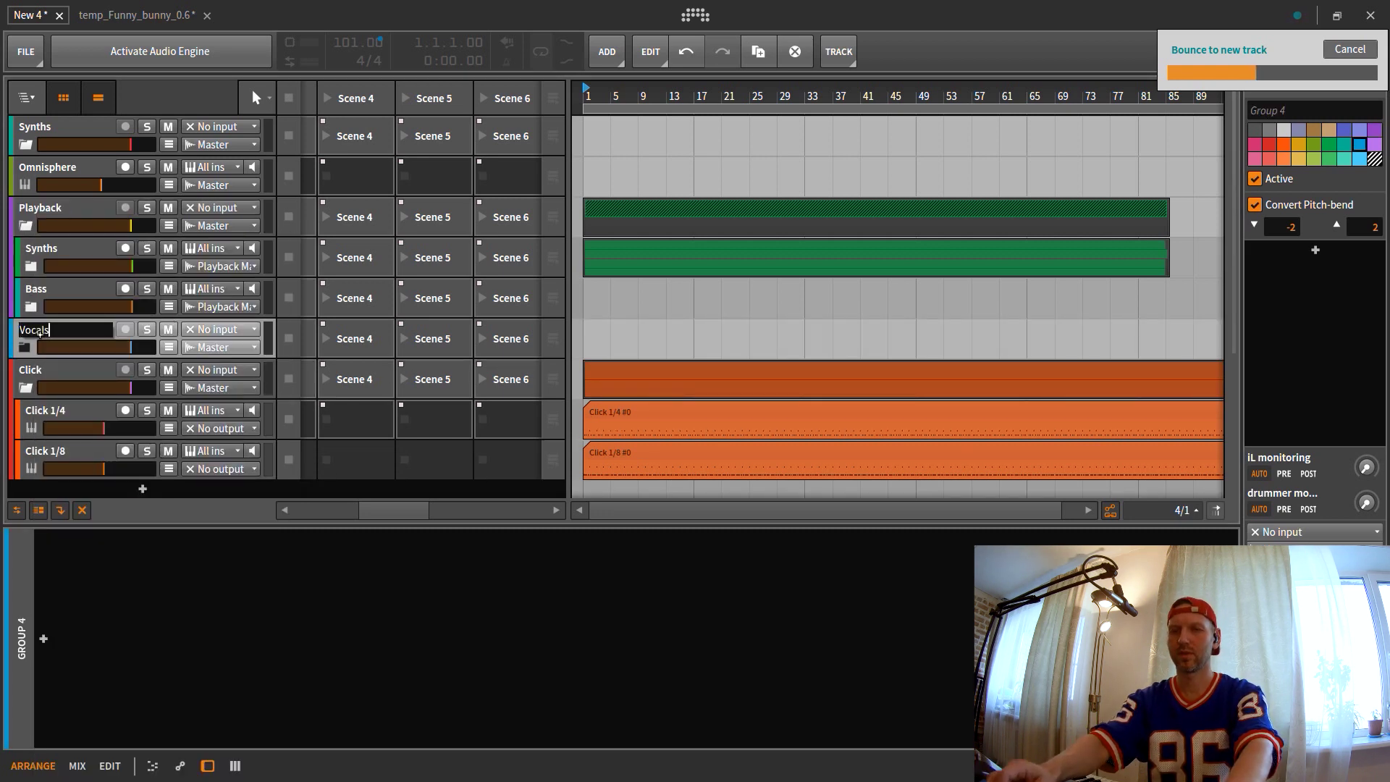
key("Return")
left_click_drag(29, 334, 55, 323)
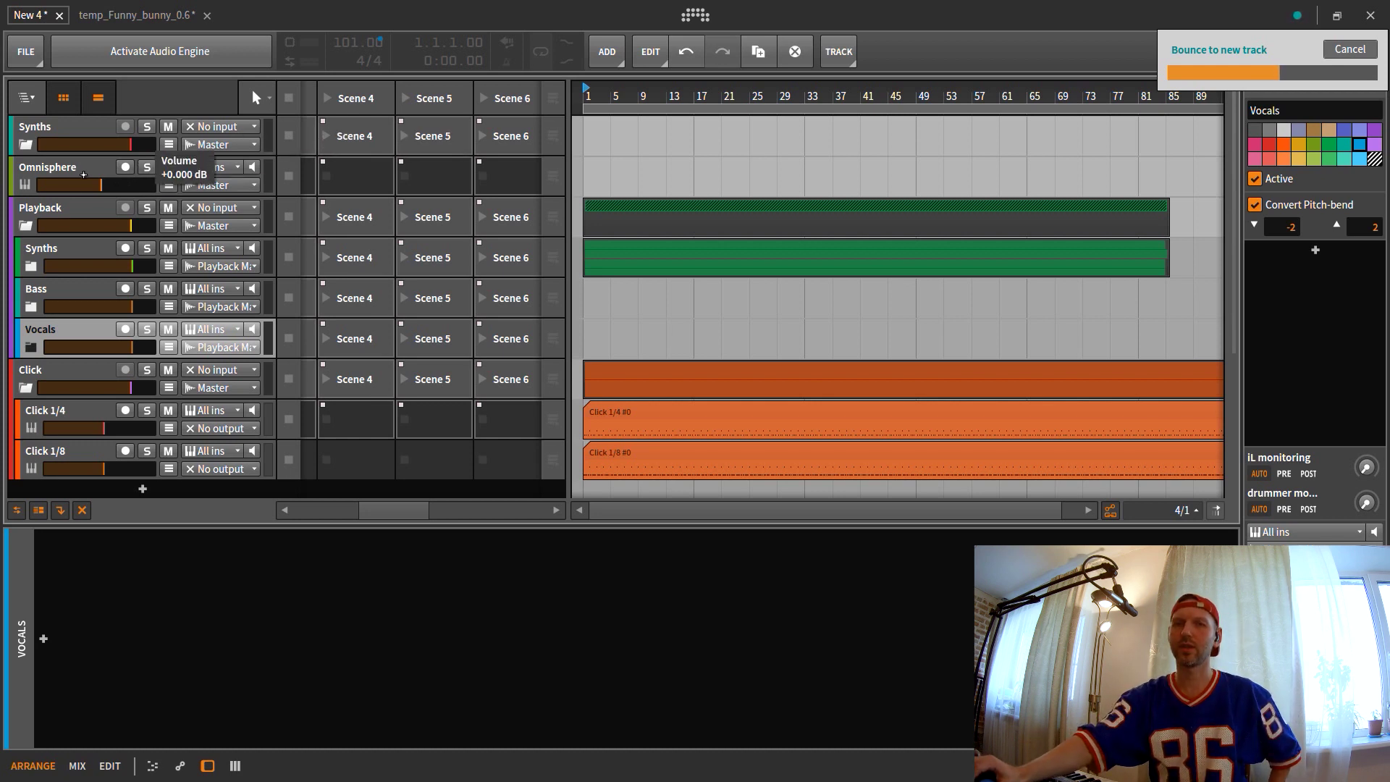
- Insert an EQ-5 on the Bass subgroup, cutting band 2 by 3.1 dB at 413 Hz and band 3 by 6.8 dB at 1.42 kHz
left_click(42, 246)
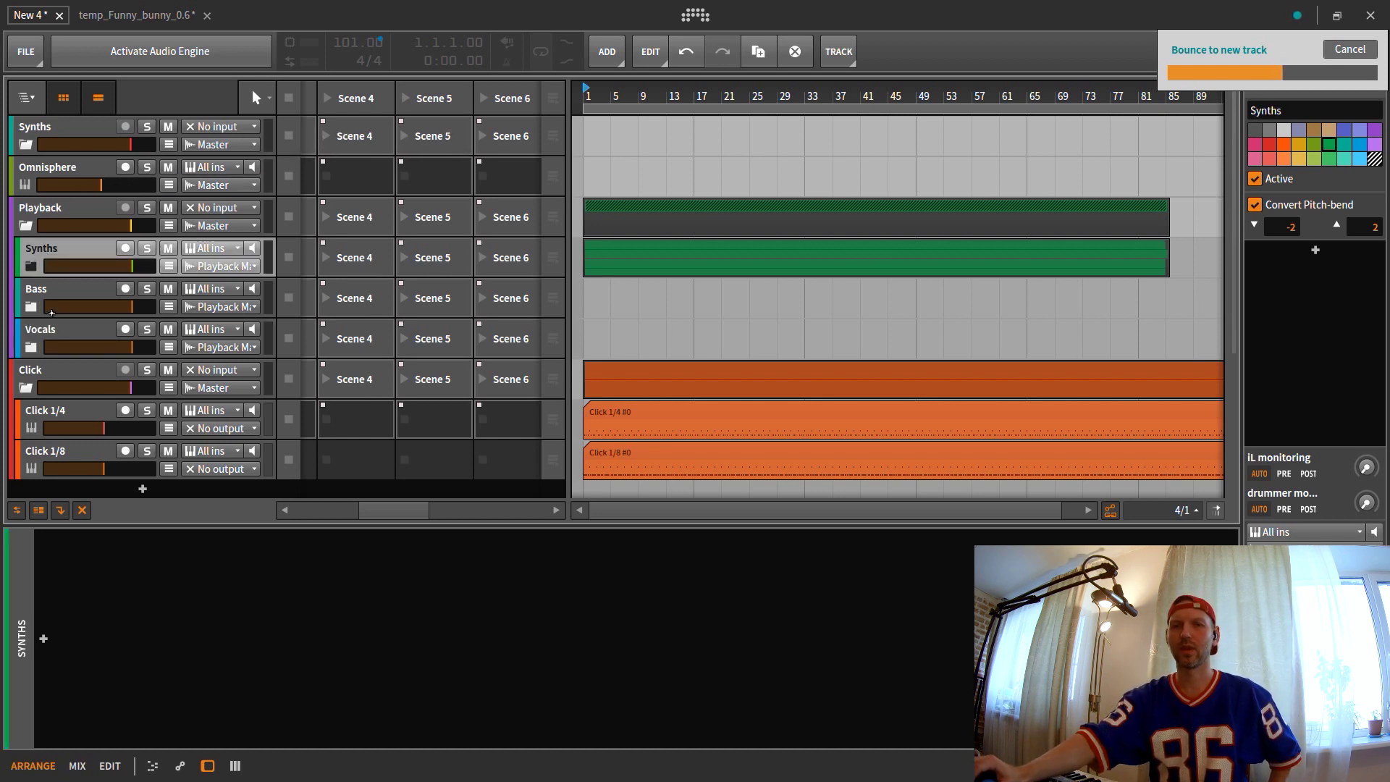
left_click(43, 291)
left_click(42, 329)
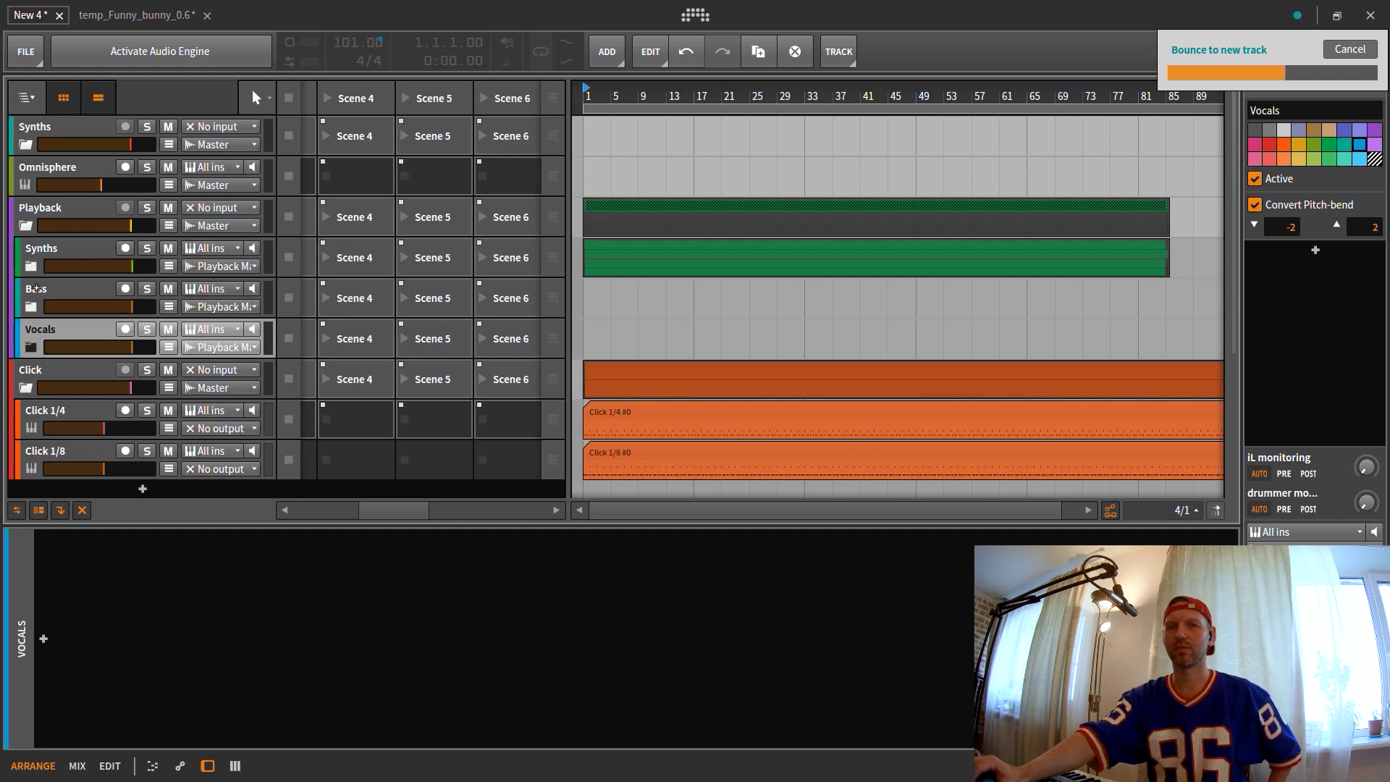
left_click(37, 291)
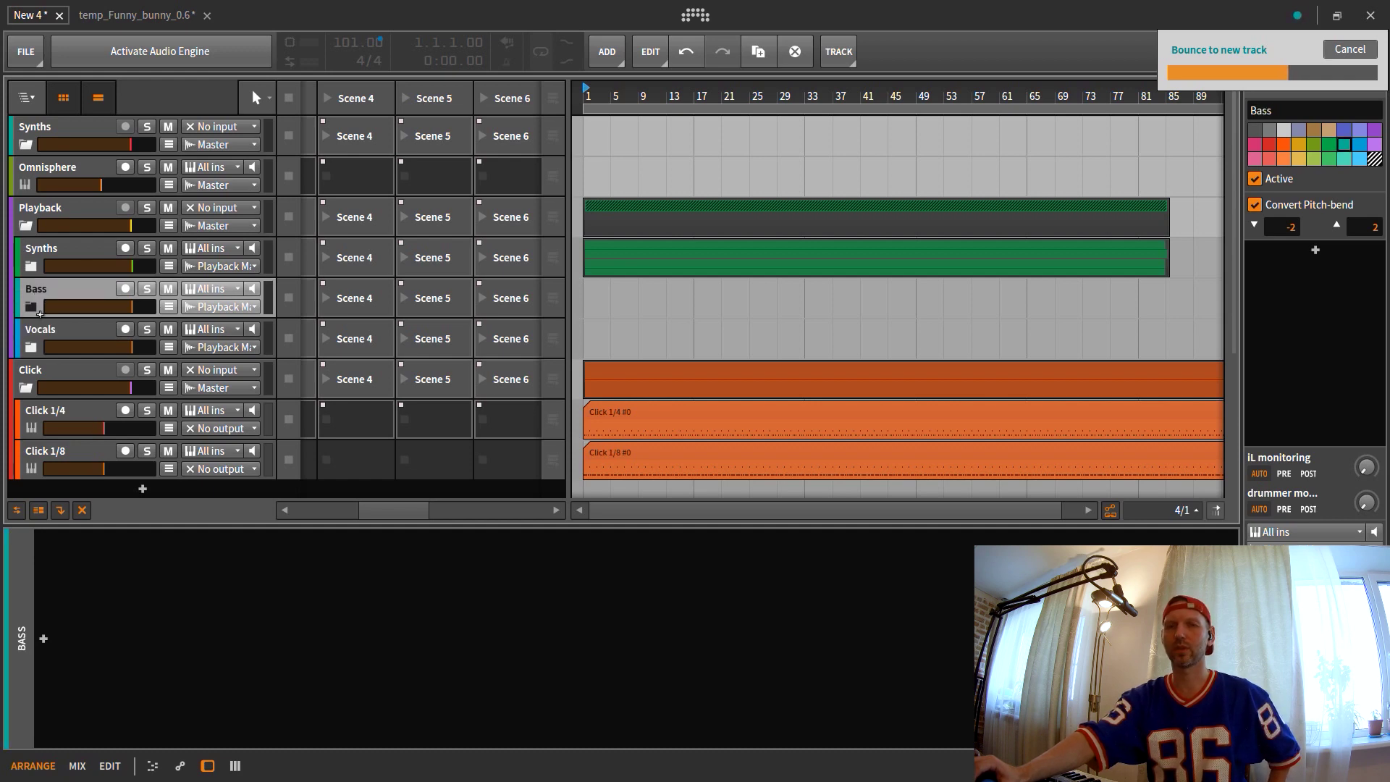
left_click(44, 638)
left_click(44, 639)
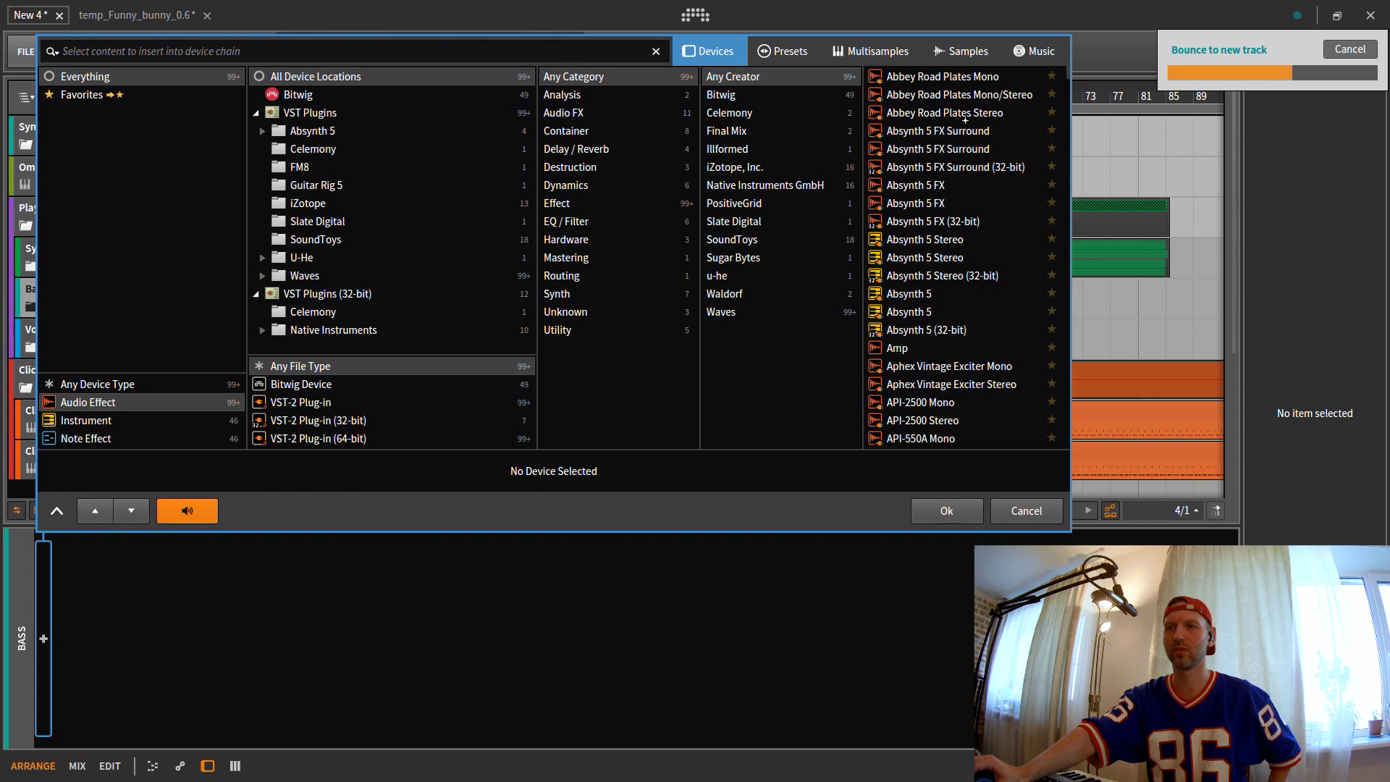
type("eq")
double_click(910, 94)
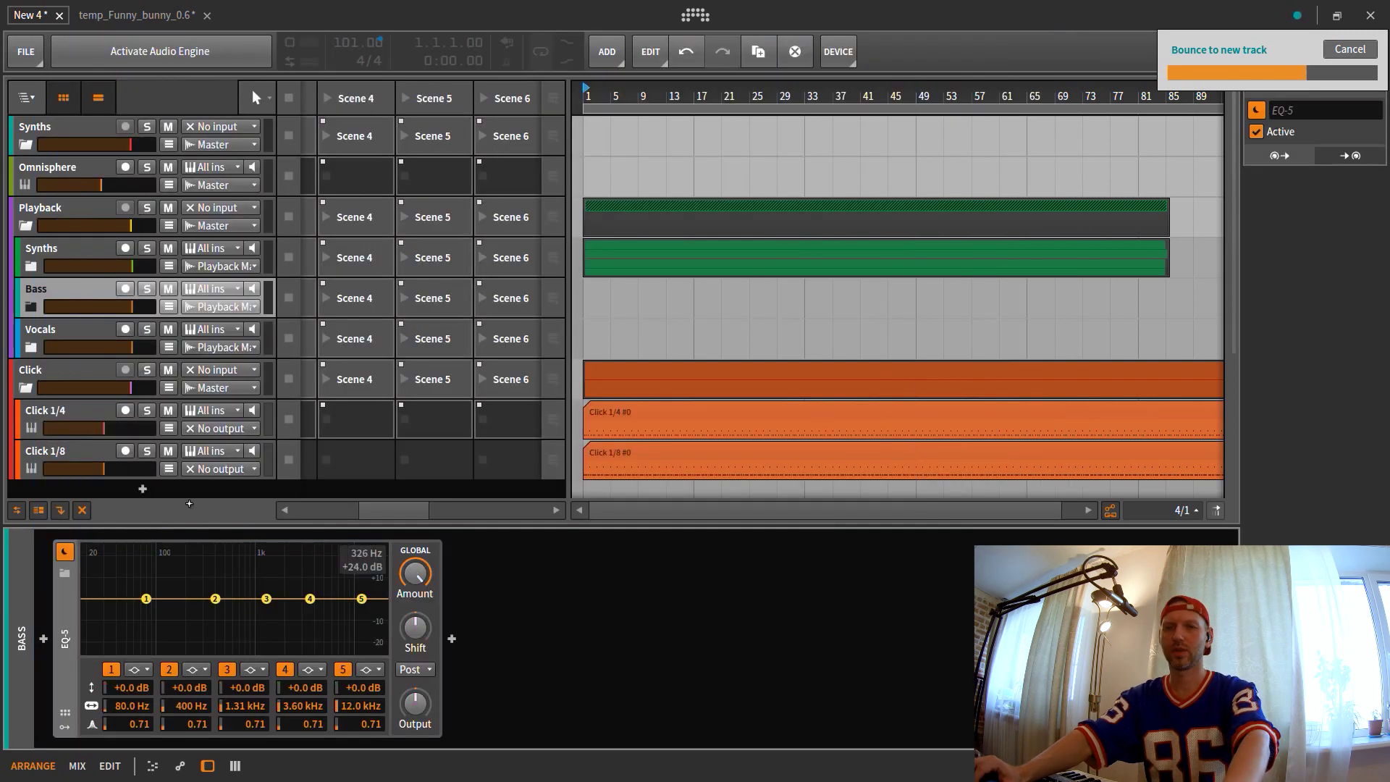
left_click_drag(225, 598, 270, 624)
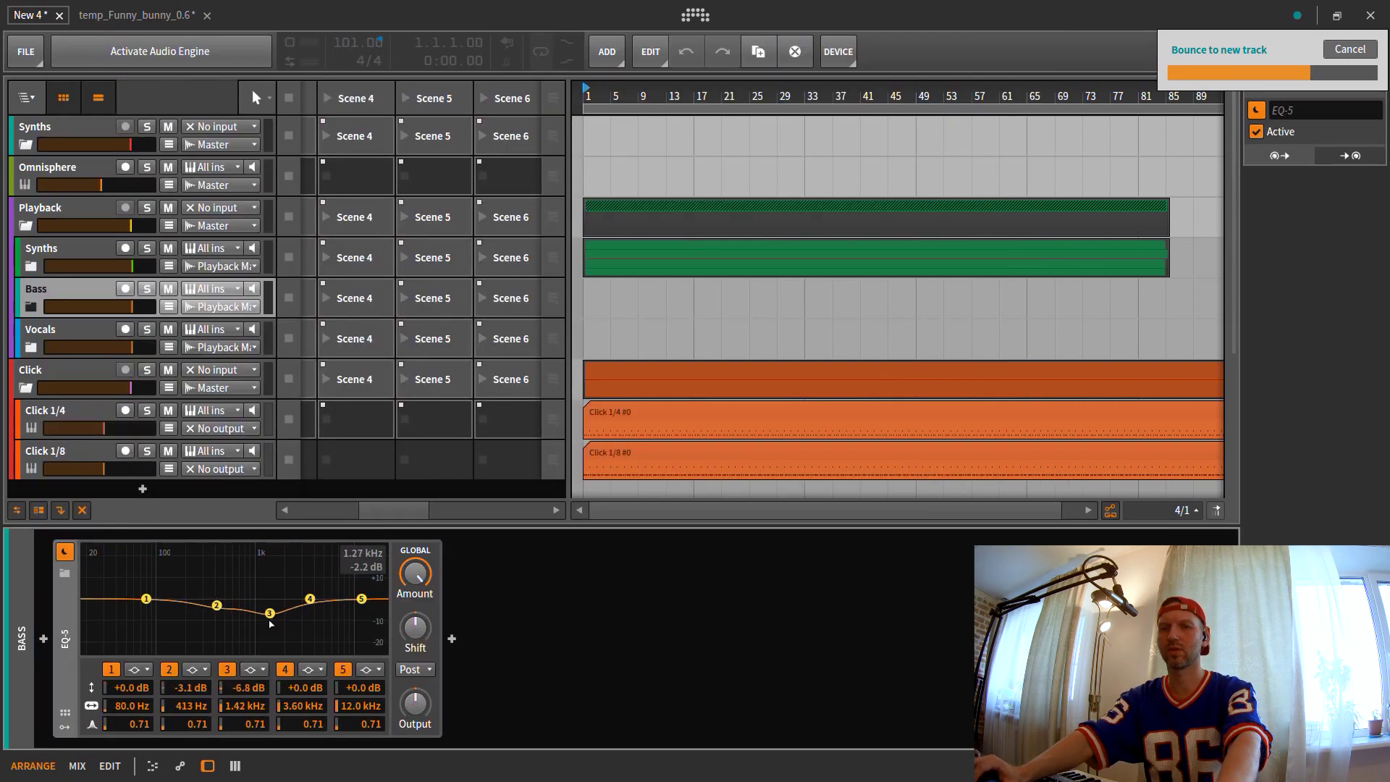
left_click(41, 248)
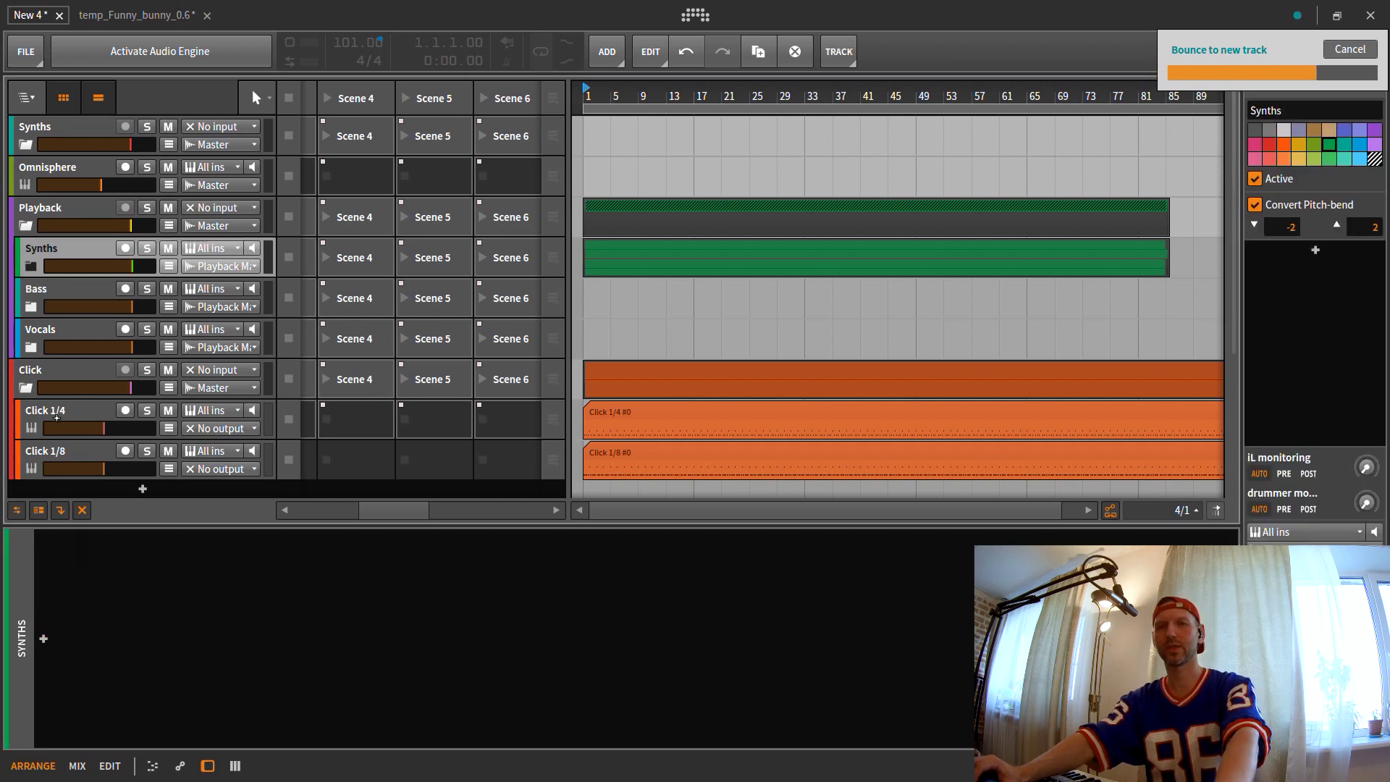
left_click(36, 290)
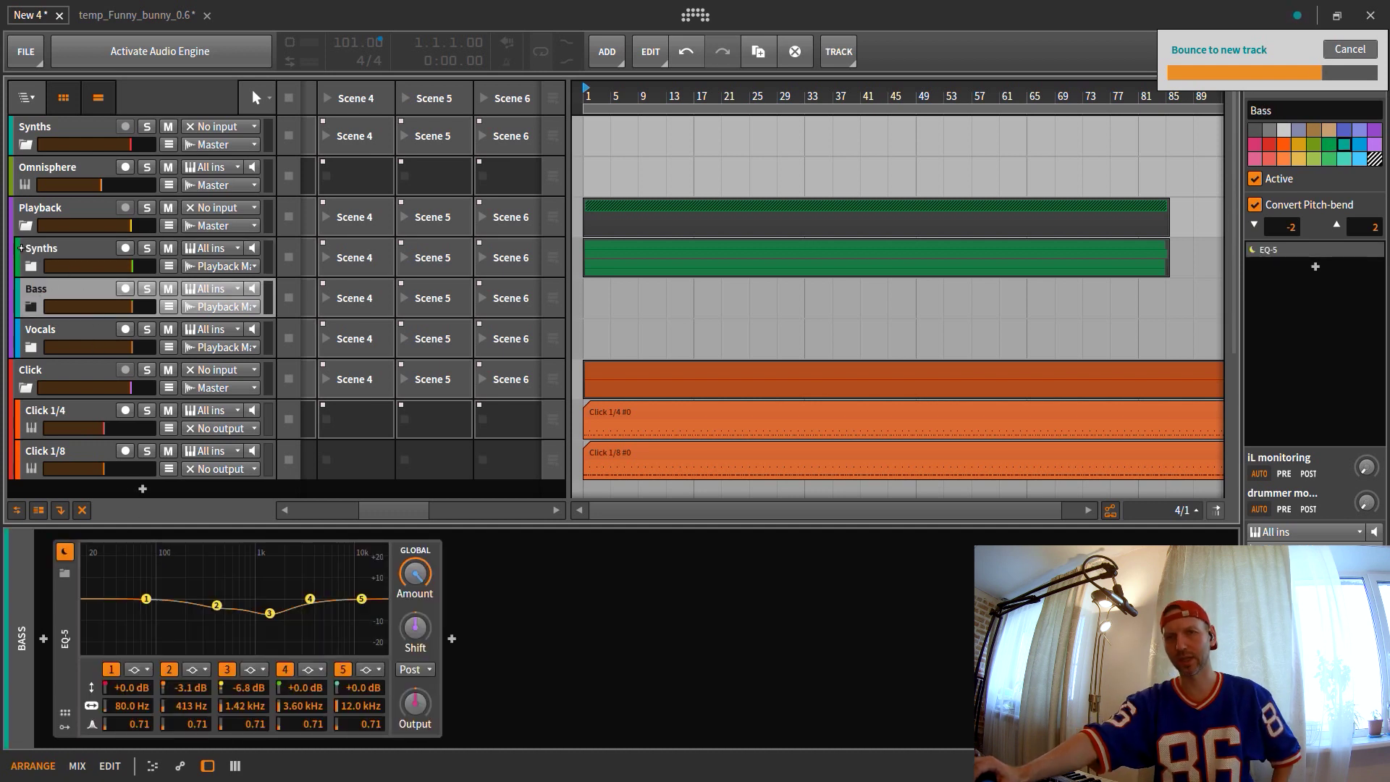
left_click(33, 253)
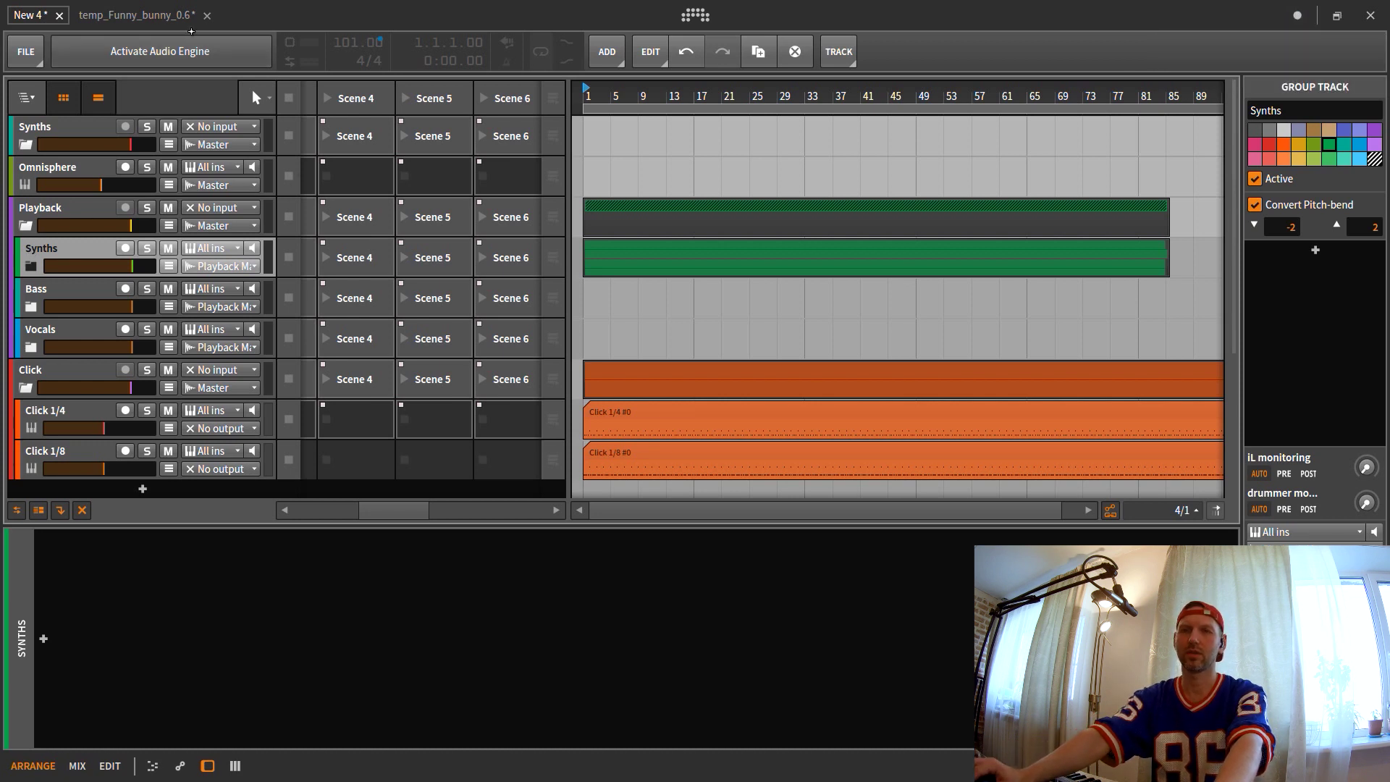
- Bring the Bass-bounce-1 audio from temp_Funny_bunny_0.6 into the Bass subgroup of New 4, starting at bar 1
left_click(122, 15)
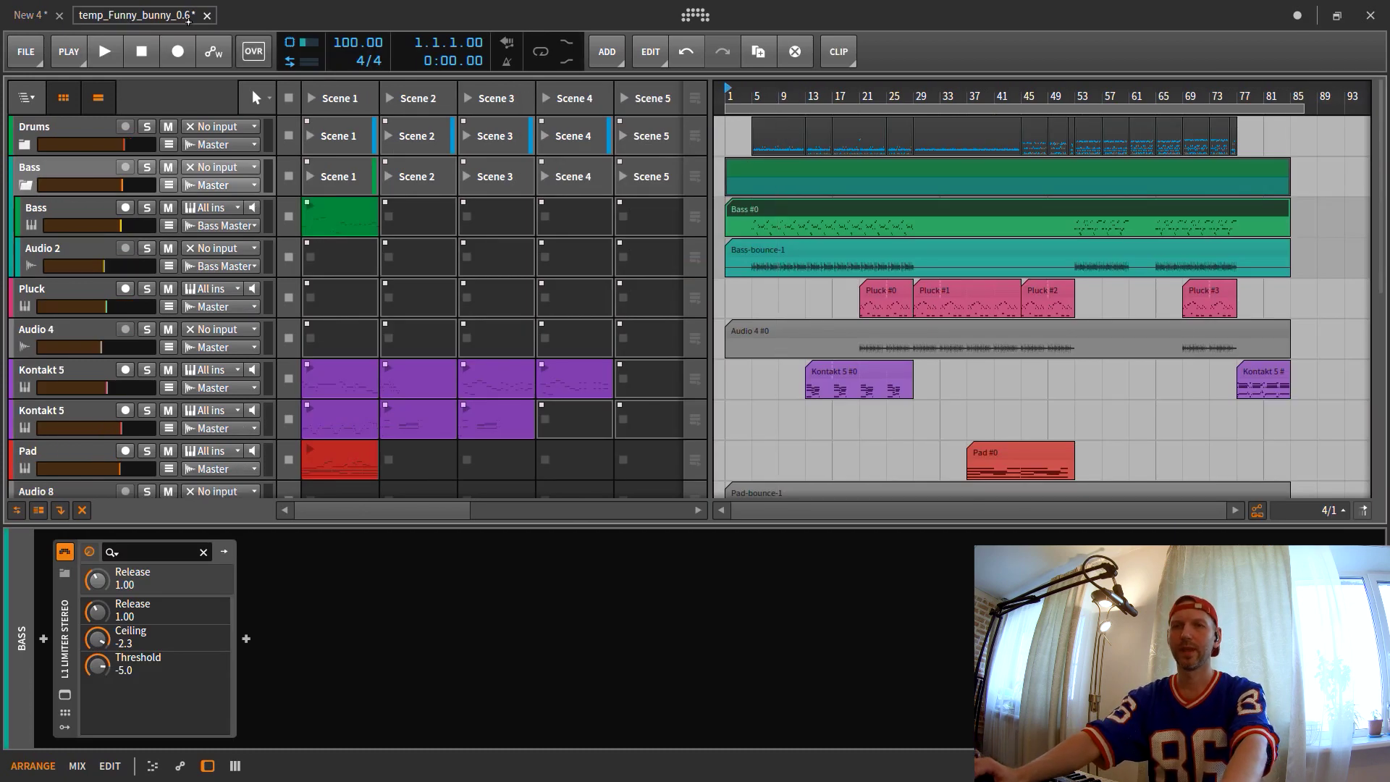
left_click(805, 251)
left_click(26, 14)
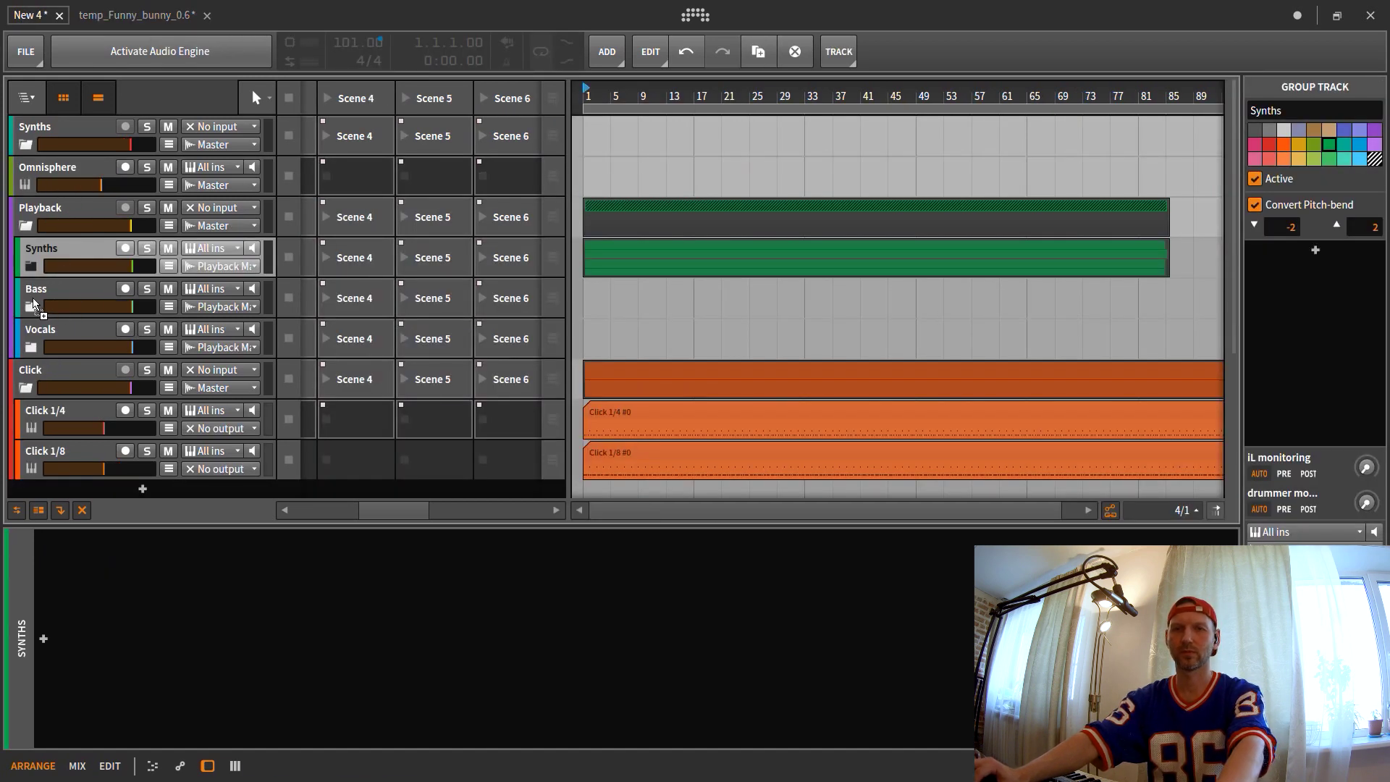
left_click_drag(32, 302, 32, 302)
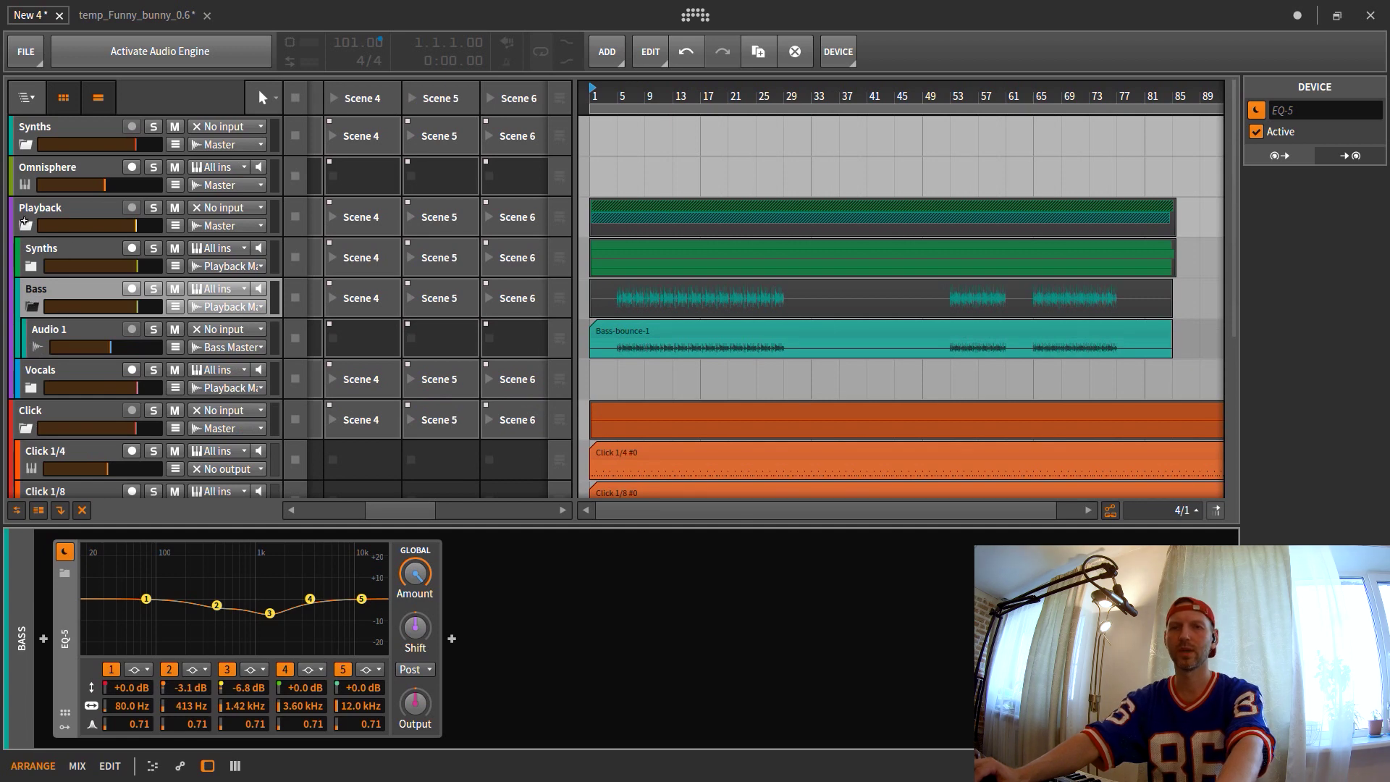
- Expand the Synths subgroup inside Playback and look through its four audio tracks
left_click(26, 224)
left_click(27, 228)
left_click(32, 265)
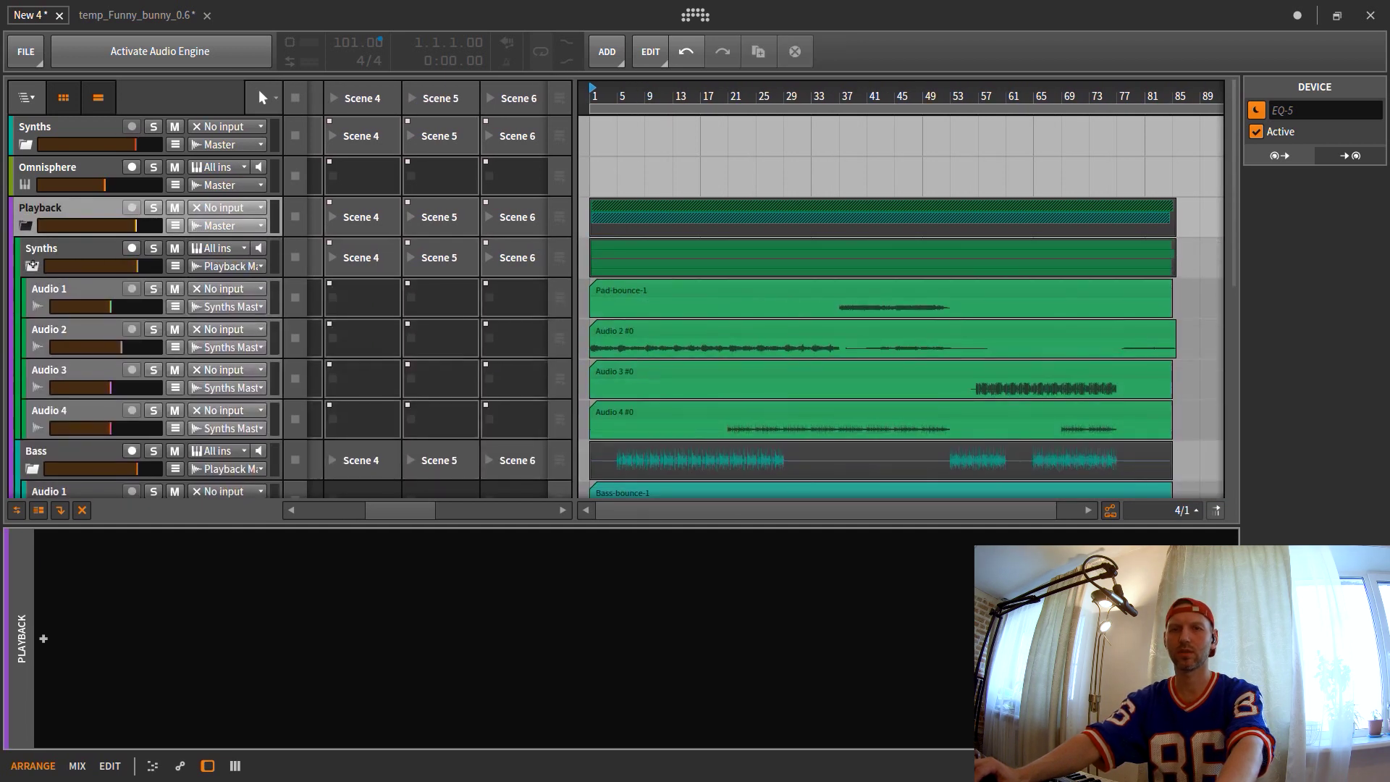
left_click(49, 291)
left_click(47, 338, "ctrl")
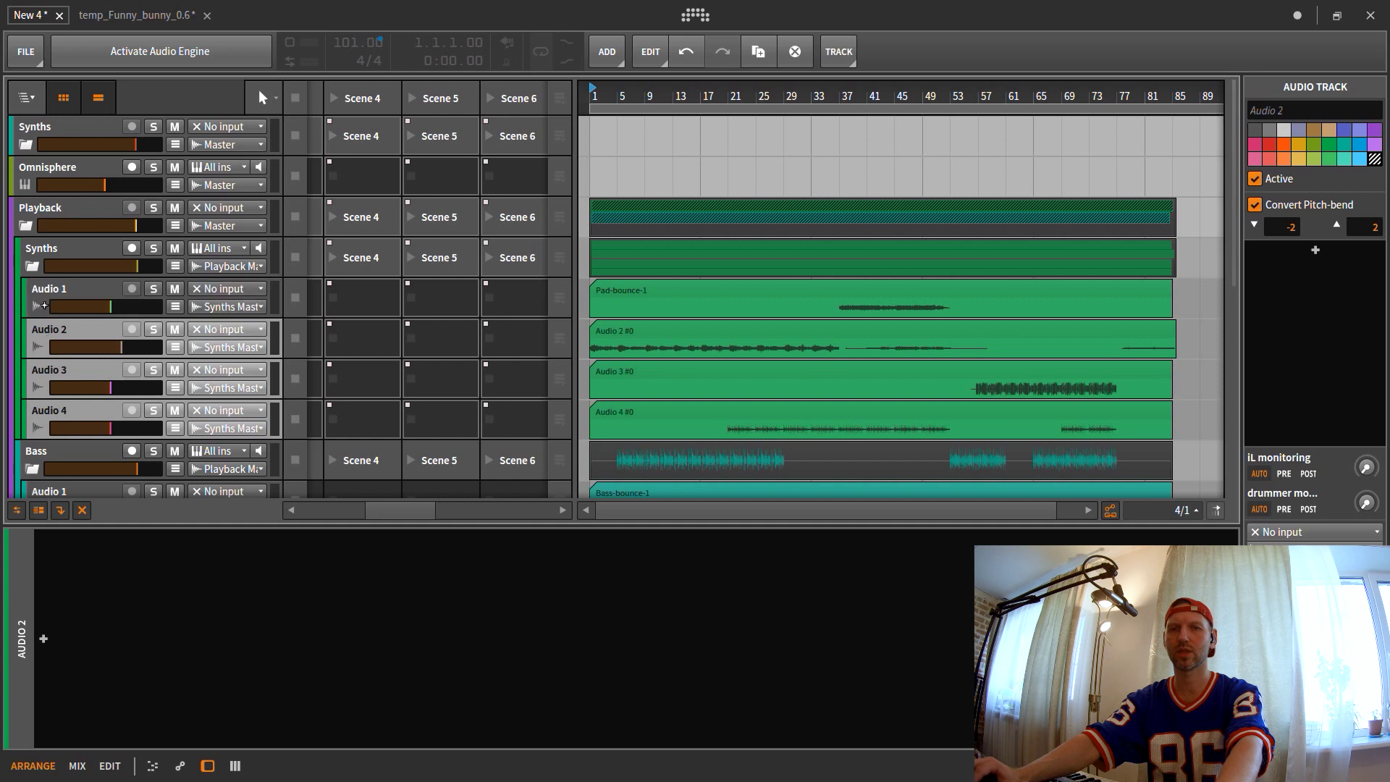
left_click(42, 293, "ctrl")
left_click(36, 371)
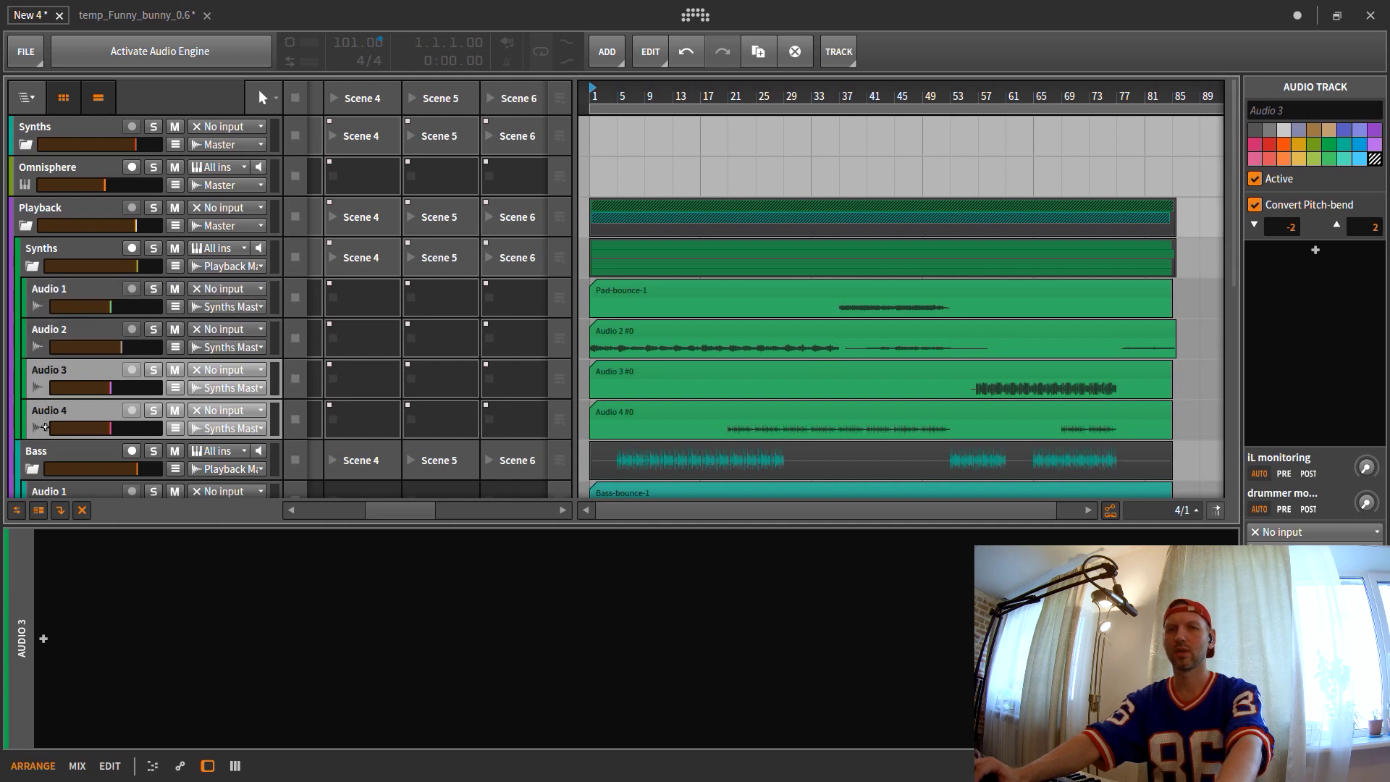
left_click(43, 409)
left_click(41, 371)
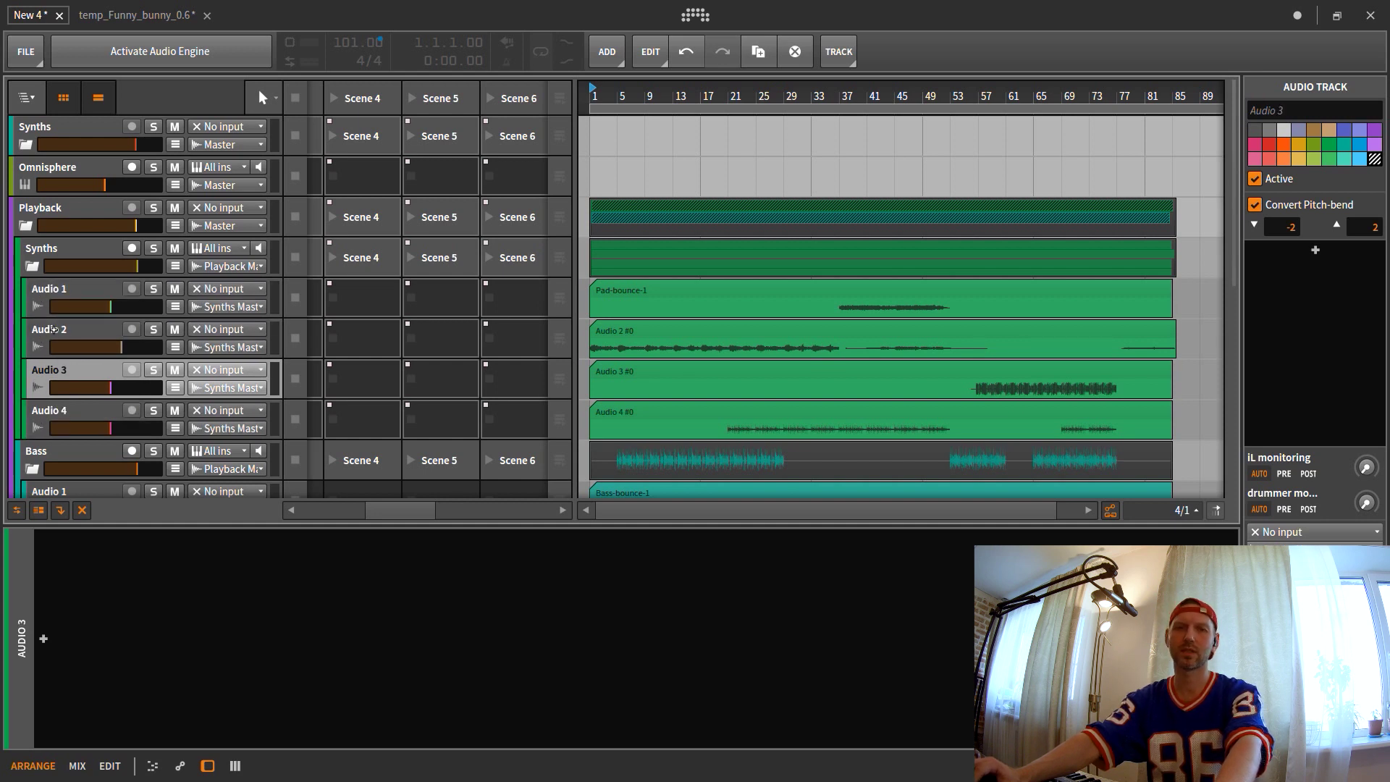
left_click(49, 332)
left_click(50, 292)
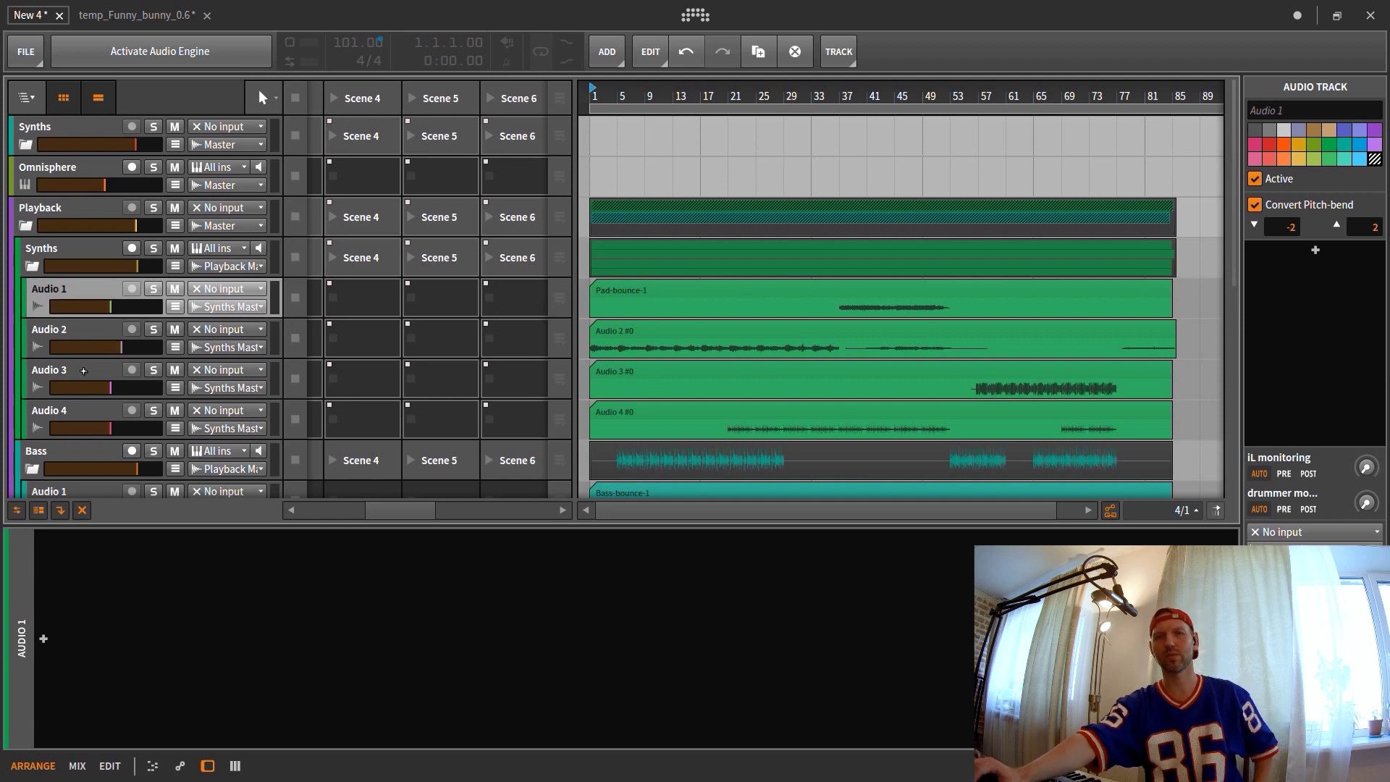
- Match the tempo of temp_Funny_bunny_0.6 in New 4 by setting both Tempo automation points on the Master track to 100 BPM
left_click_drag(623, 96, 623, 130)
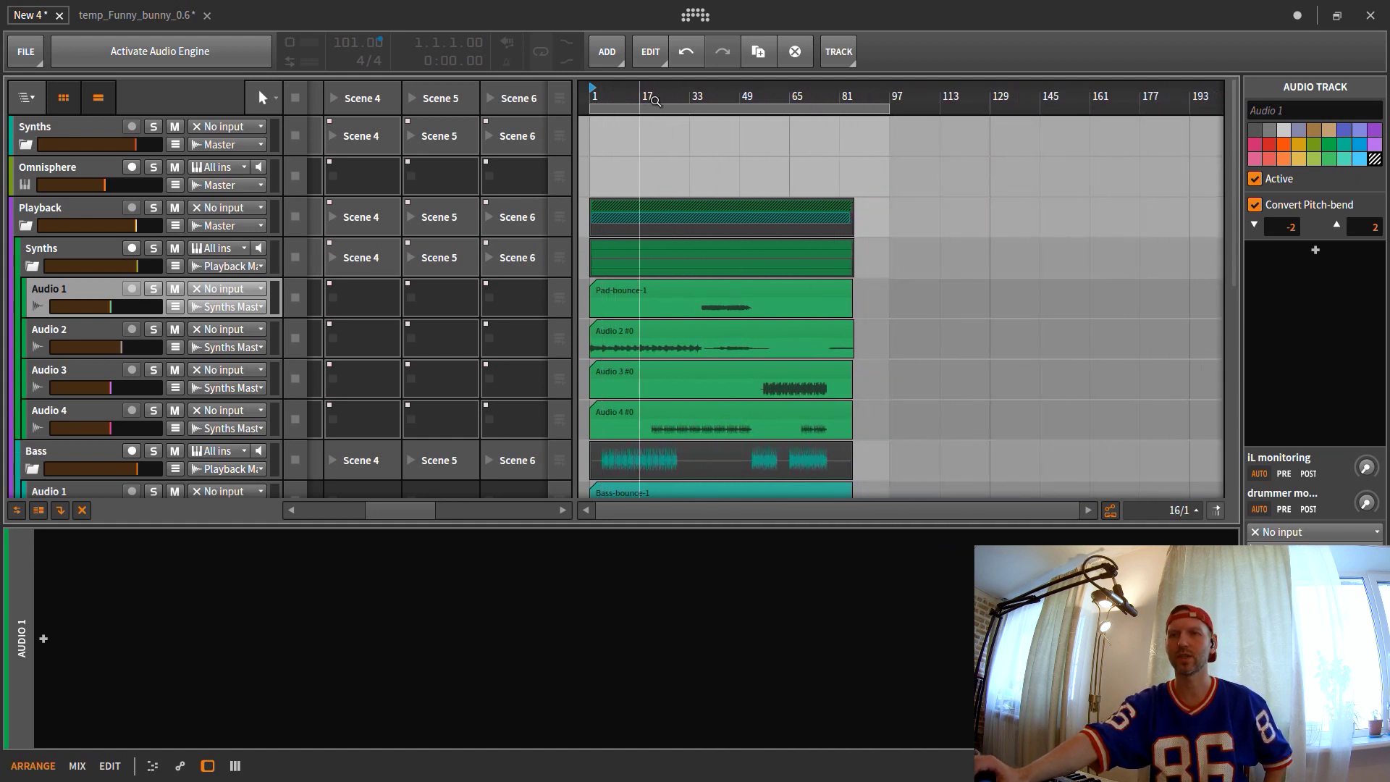
left_click(124, 15)
scroll(699, 336, "down", 6)
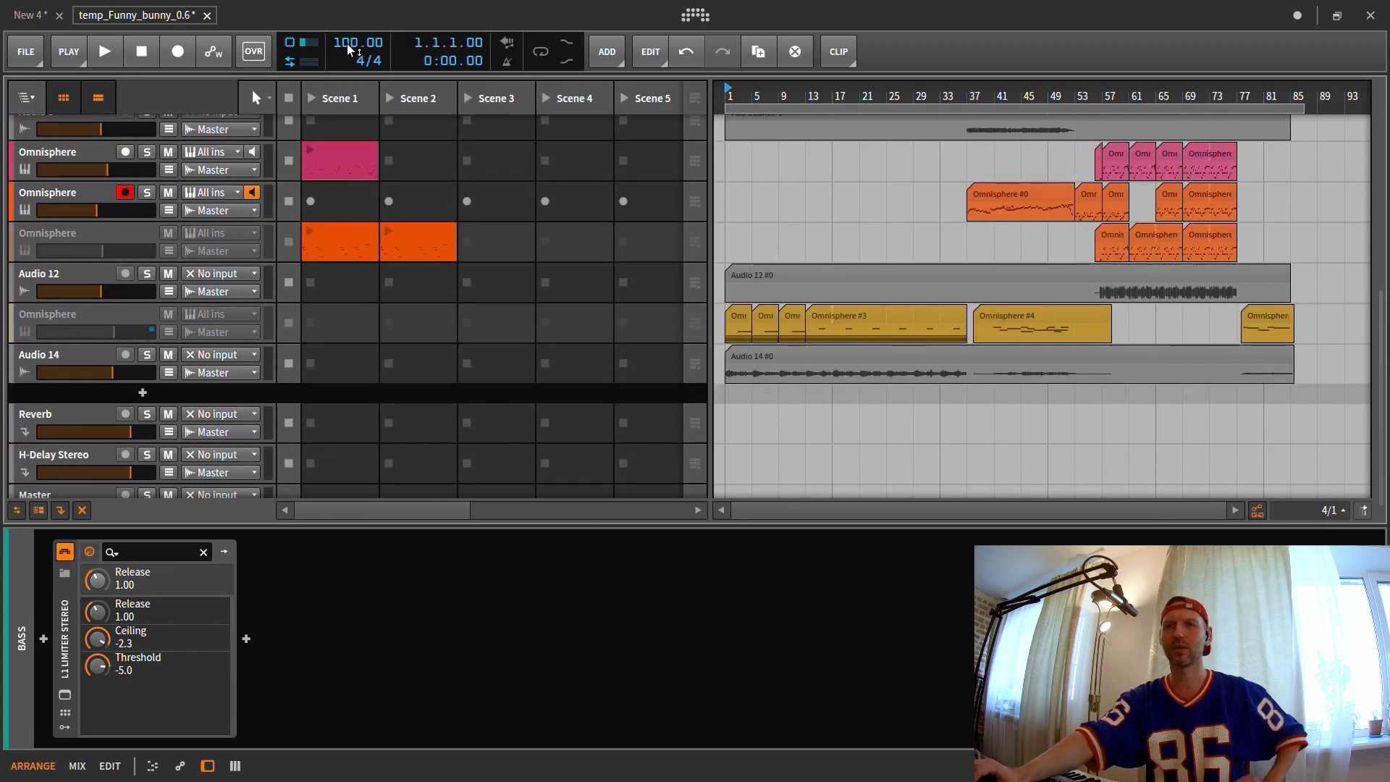
left_click(23, 15)
scroll(717, 227, "down", 5)
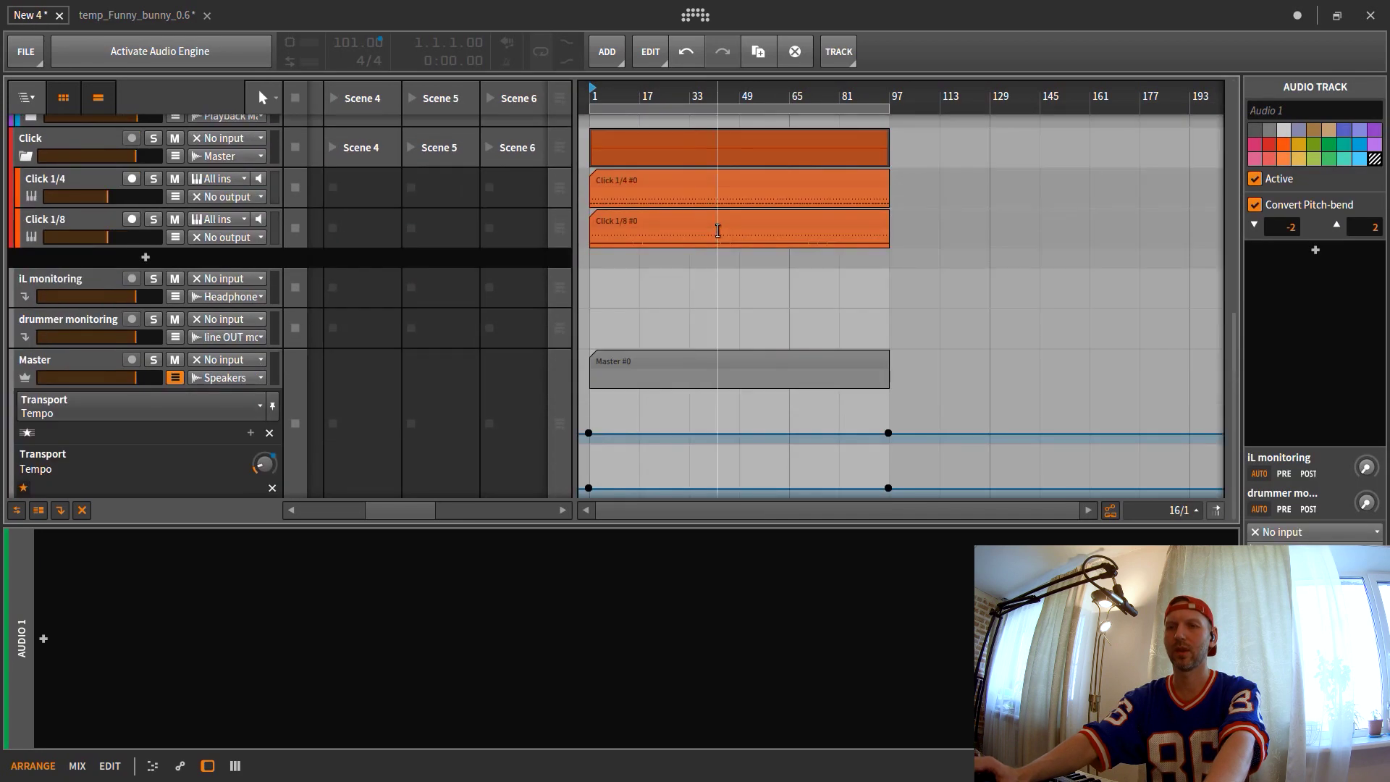
left_click(622, 385)
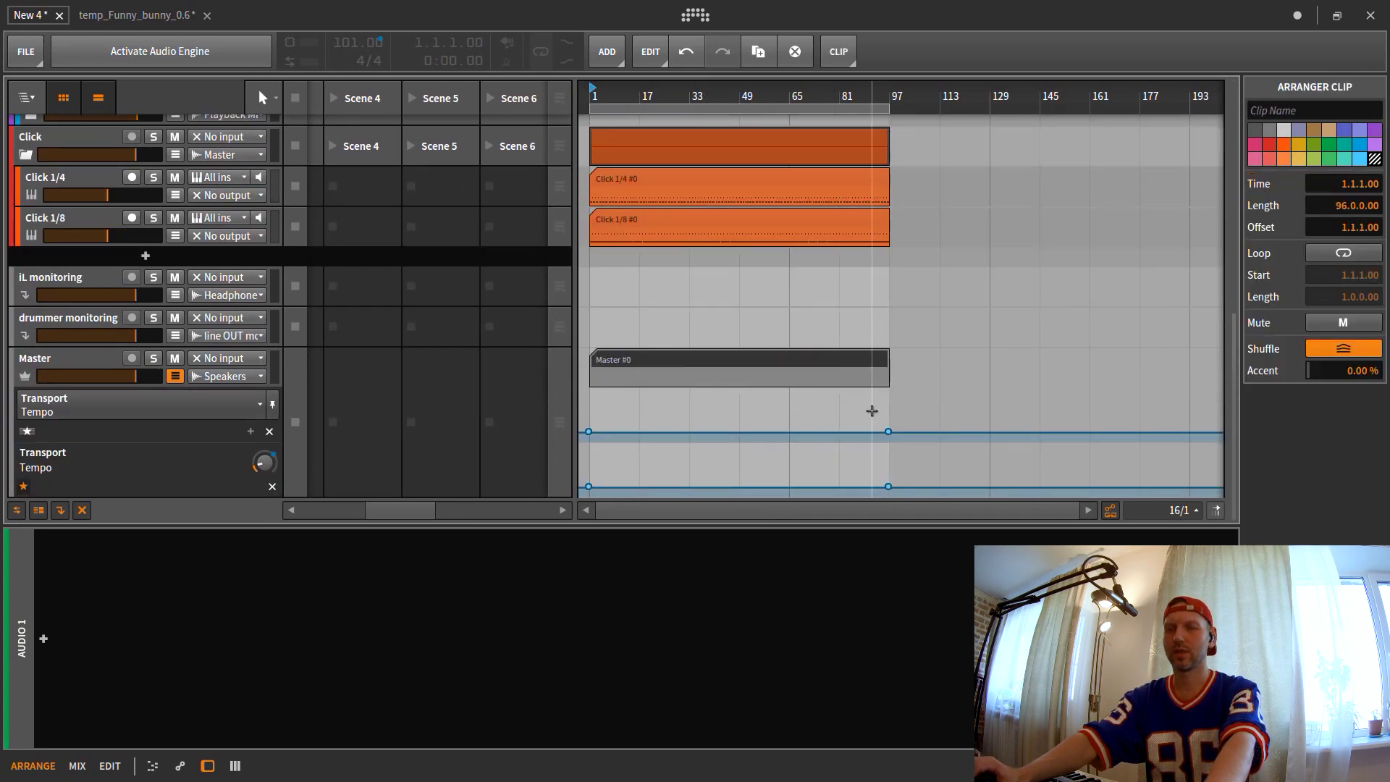
scroll(871, 405, "up", 5)
scroll(844, 345, "down", 5)
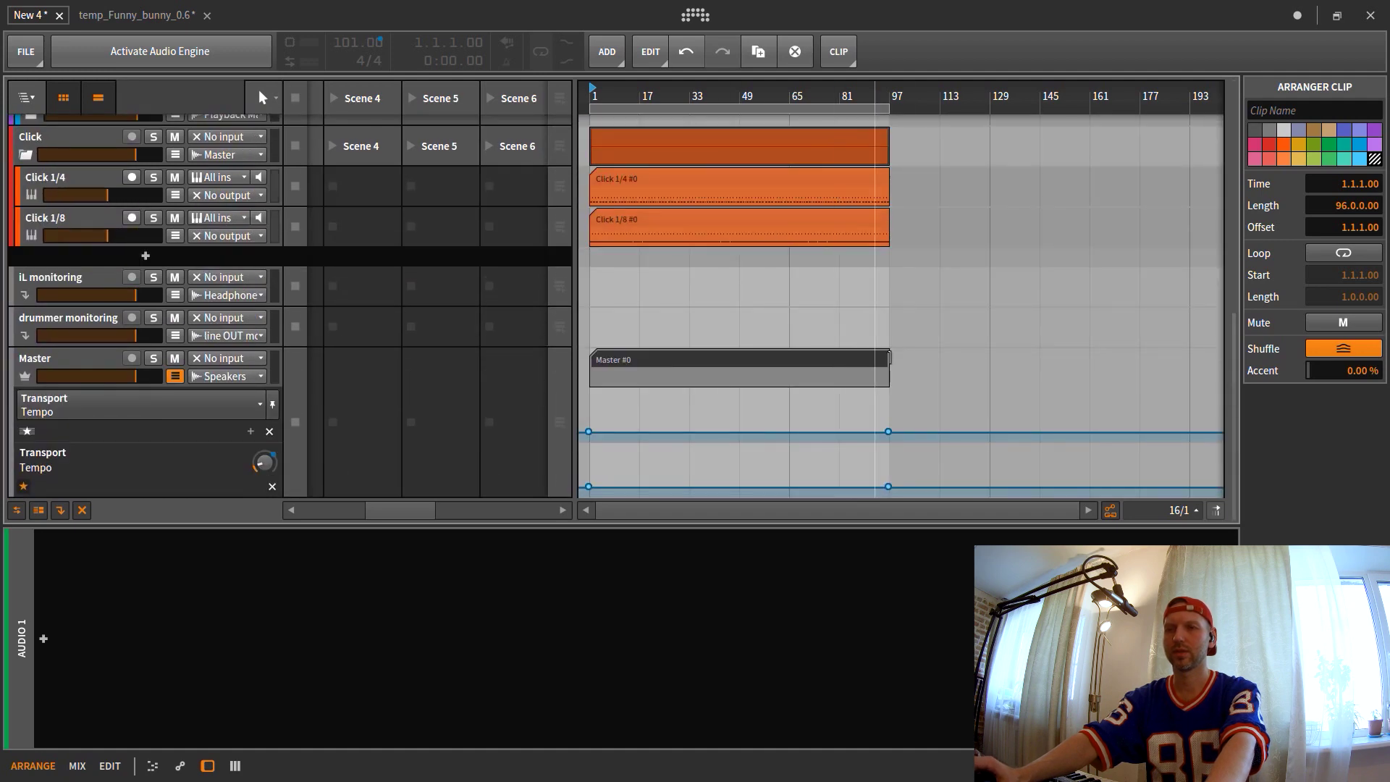
left_click_drag(918, 407, 507, 464)
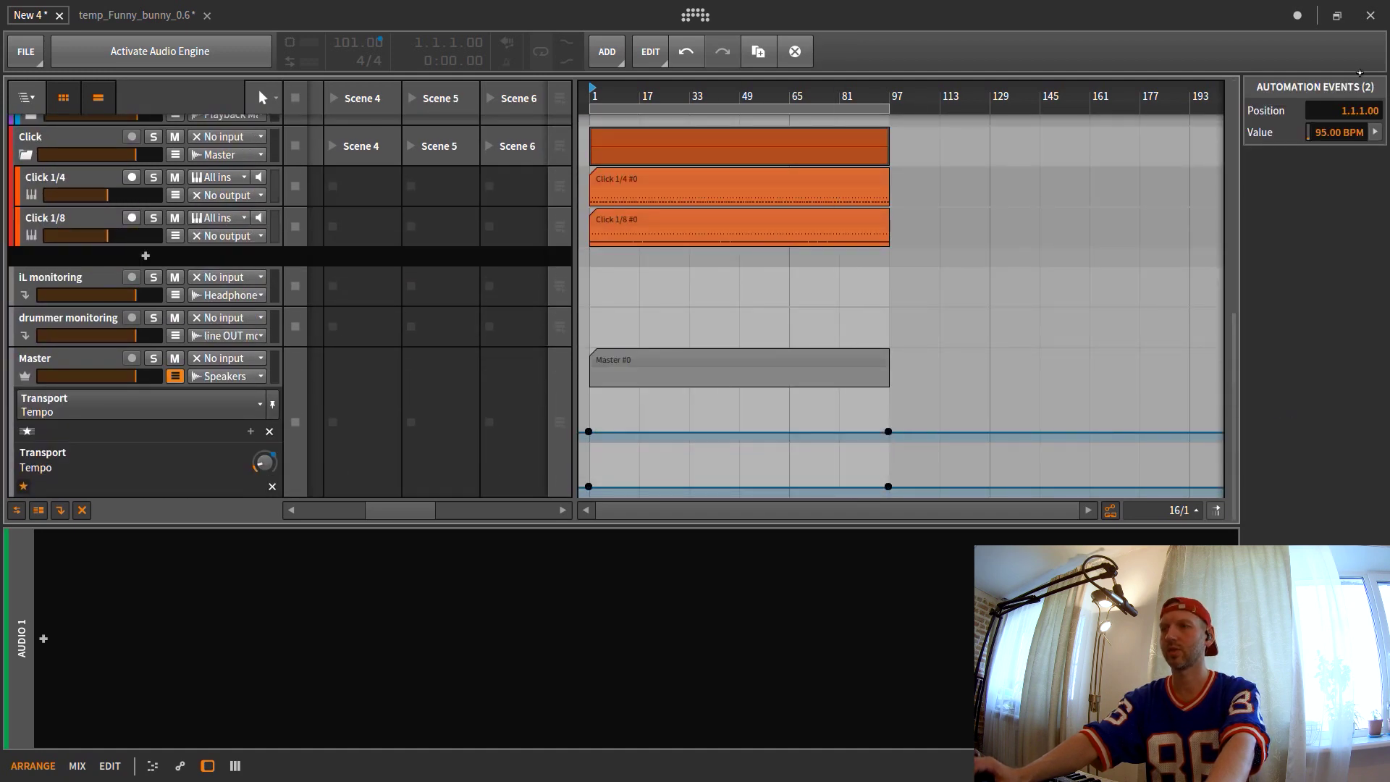
double_click(1336, 133)
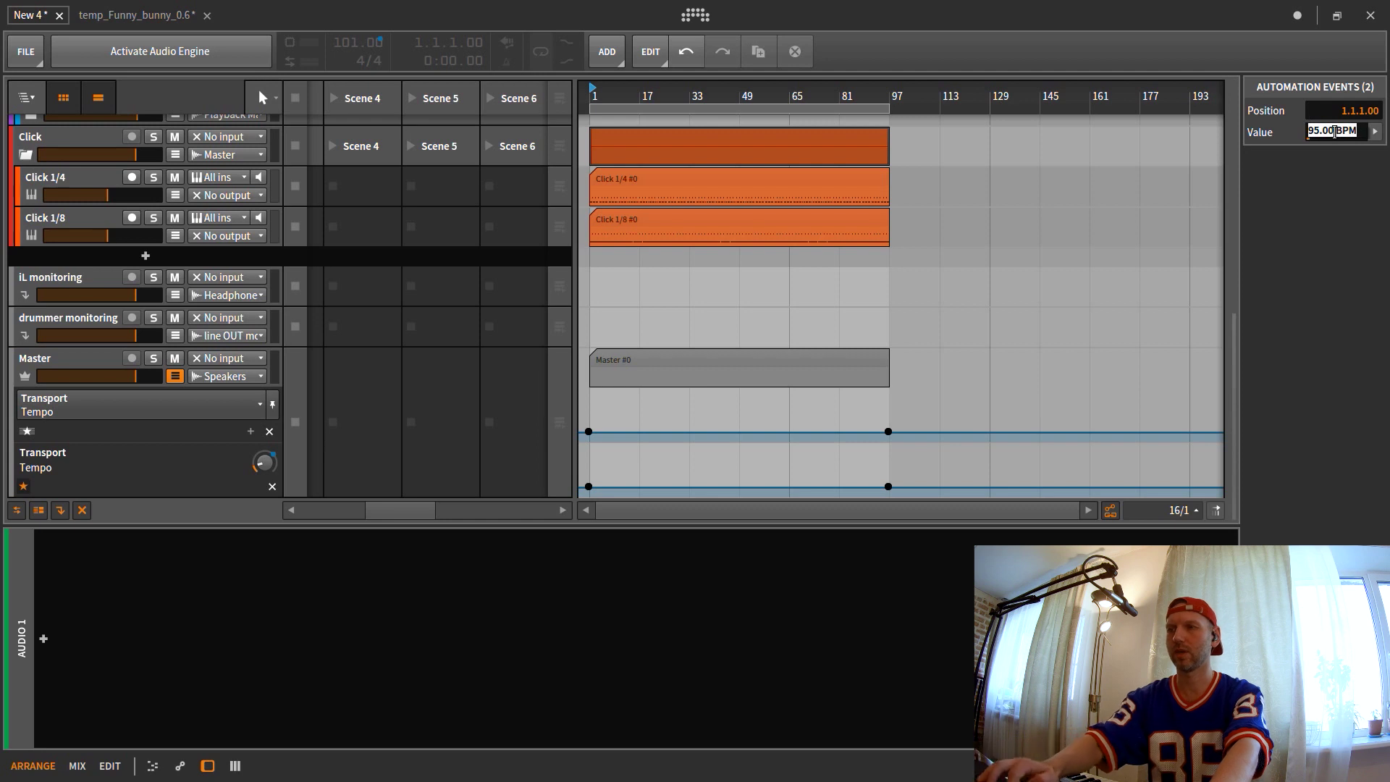
type("100")
key("Return")
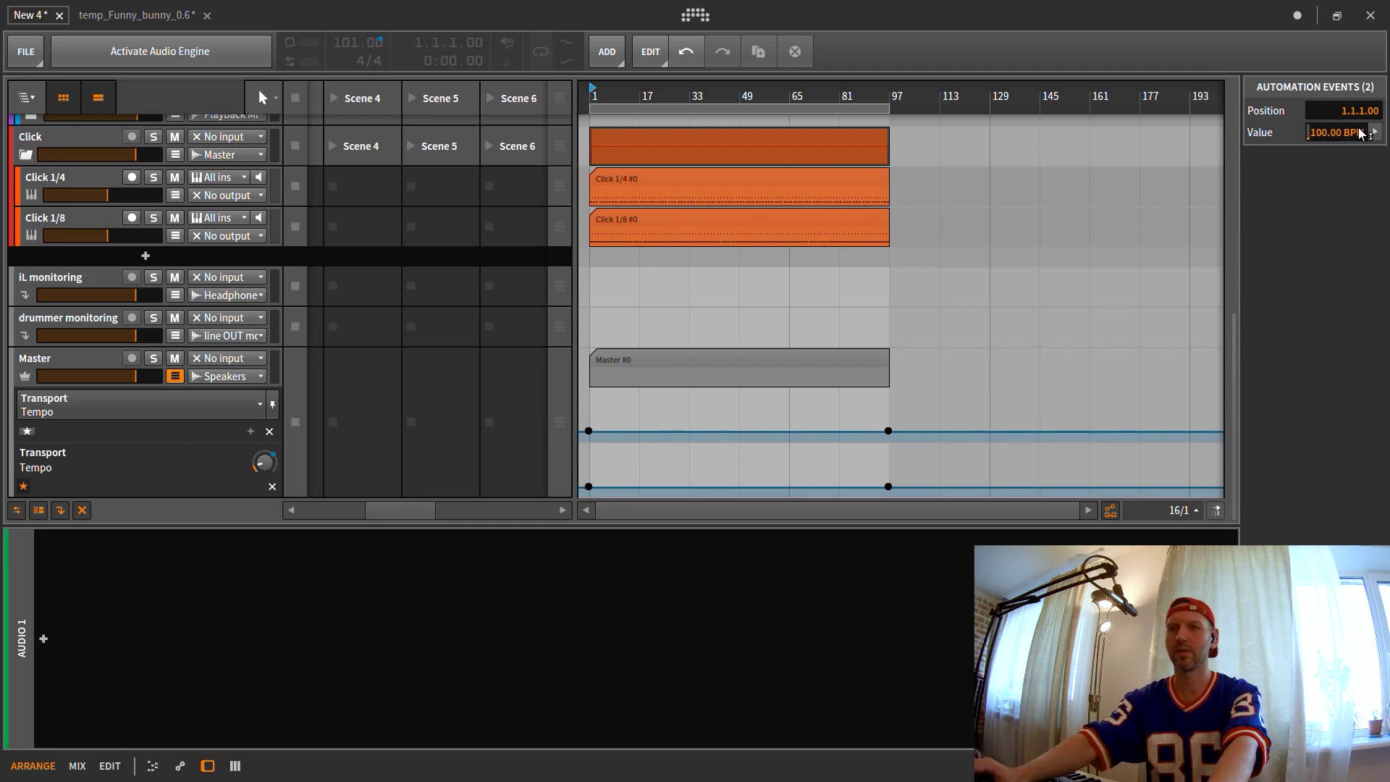
- Activate the audio engine for the New 4 project
double_click(605, 88)
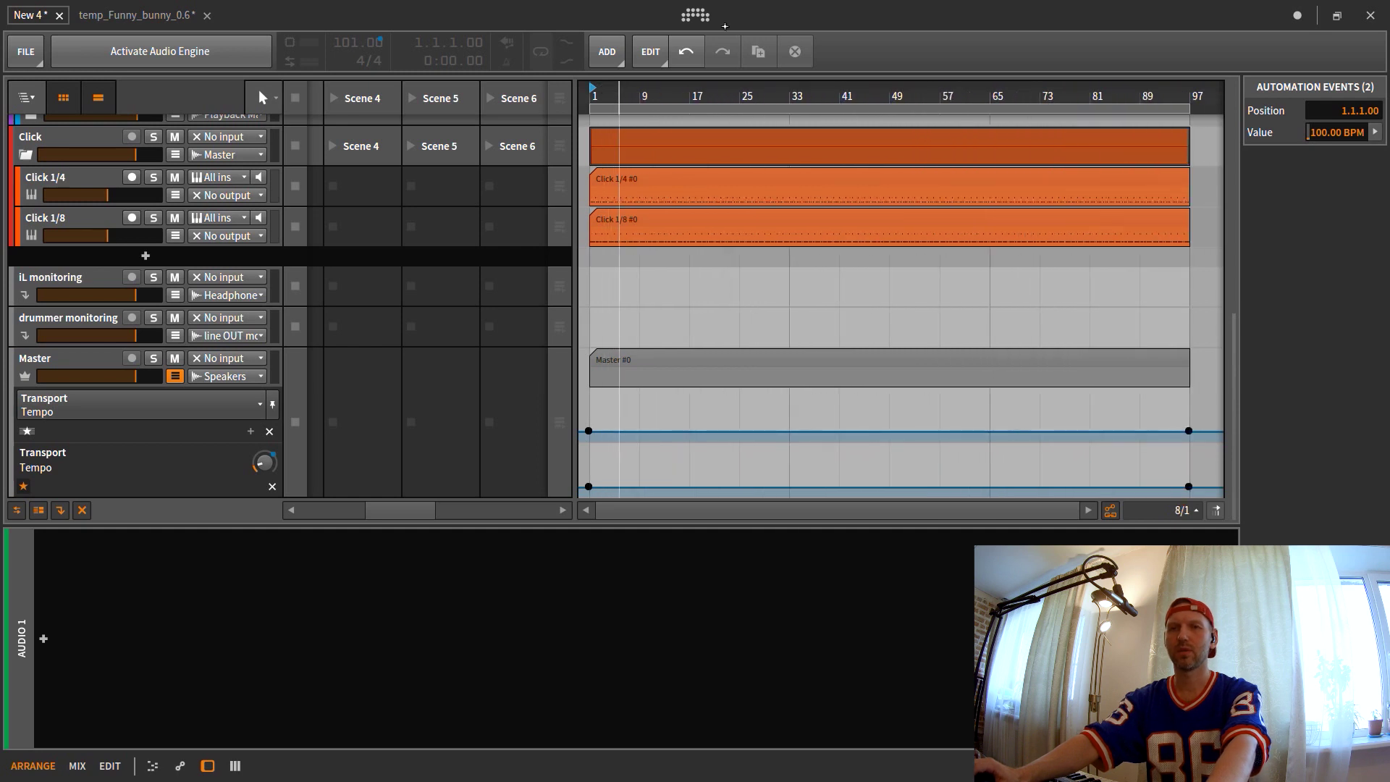
left_click(143, 52)
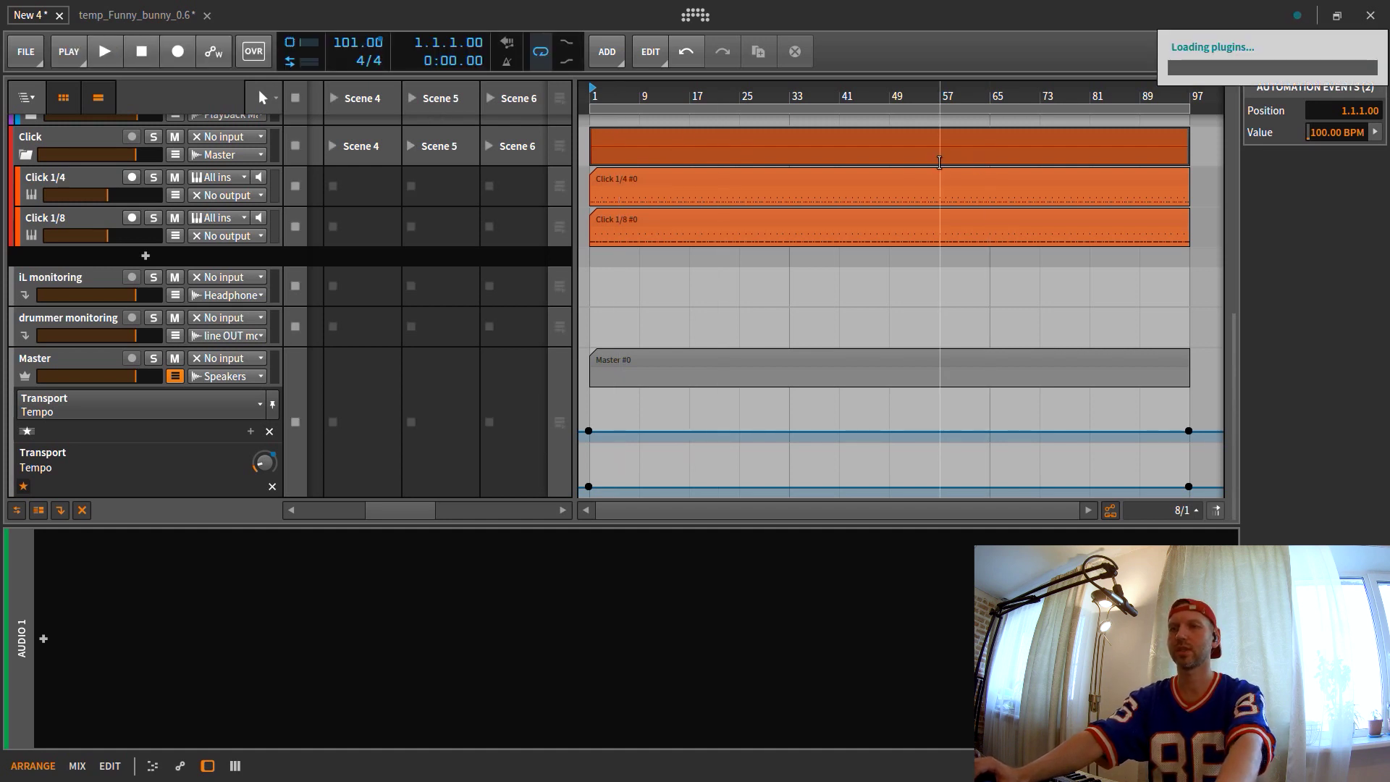
- Show the cue marker lane in the New 4 arrangement timeline
scroll(655, 87, "down", 3)
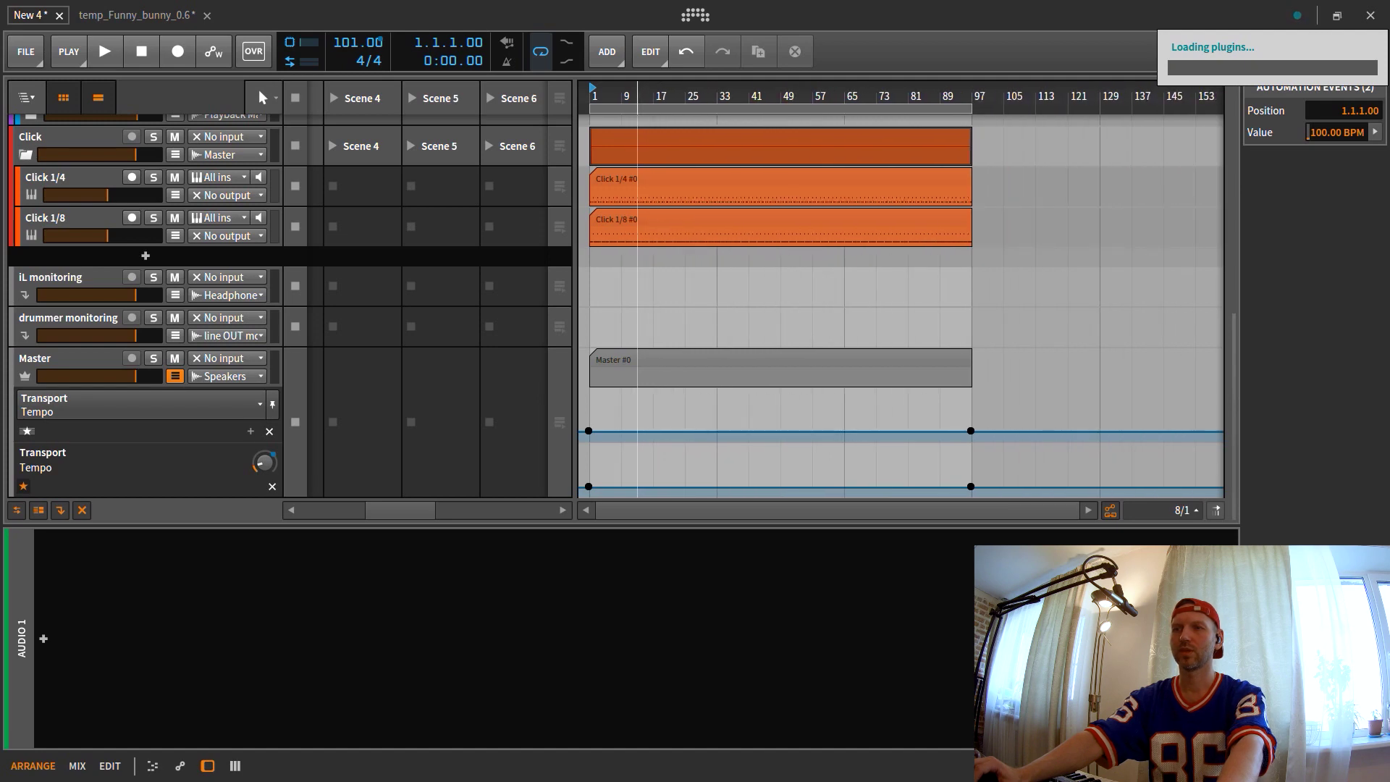
scroll(607, 282, "up", 3)
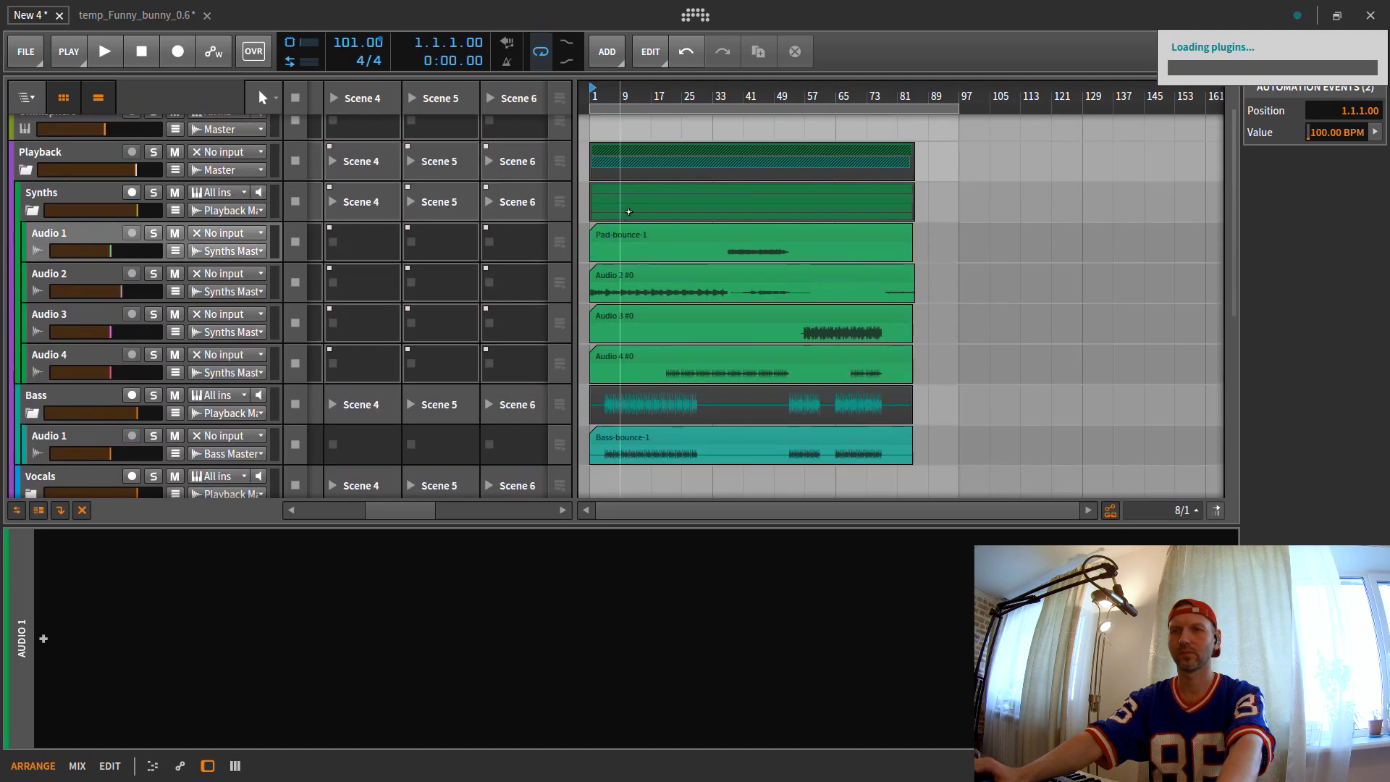
left_click_drag(590, 95, 591, 66)
right_click(591, 94)
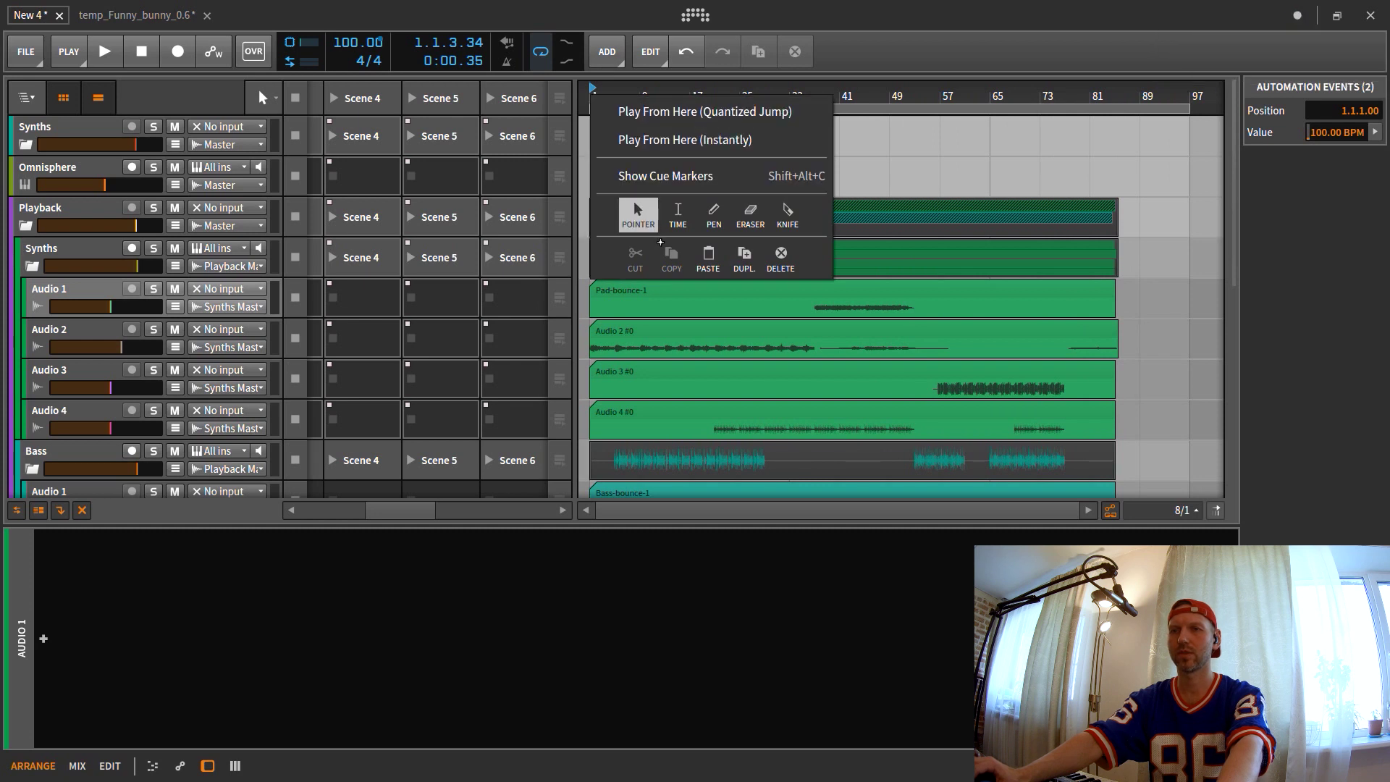
right_click(796, 97)
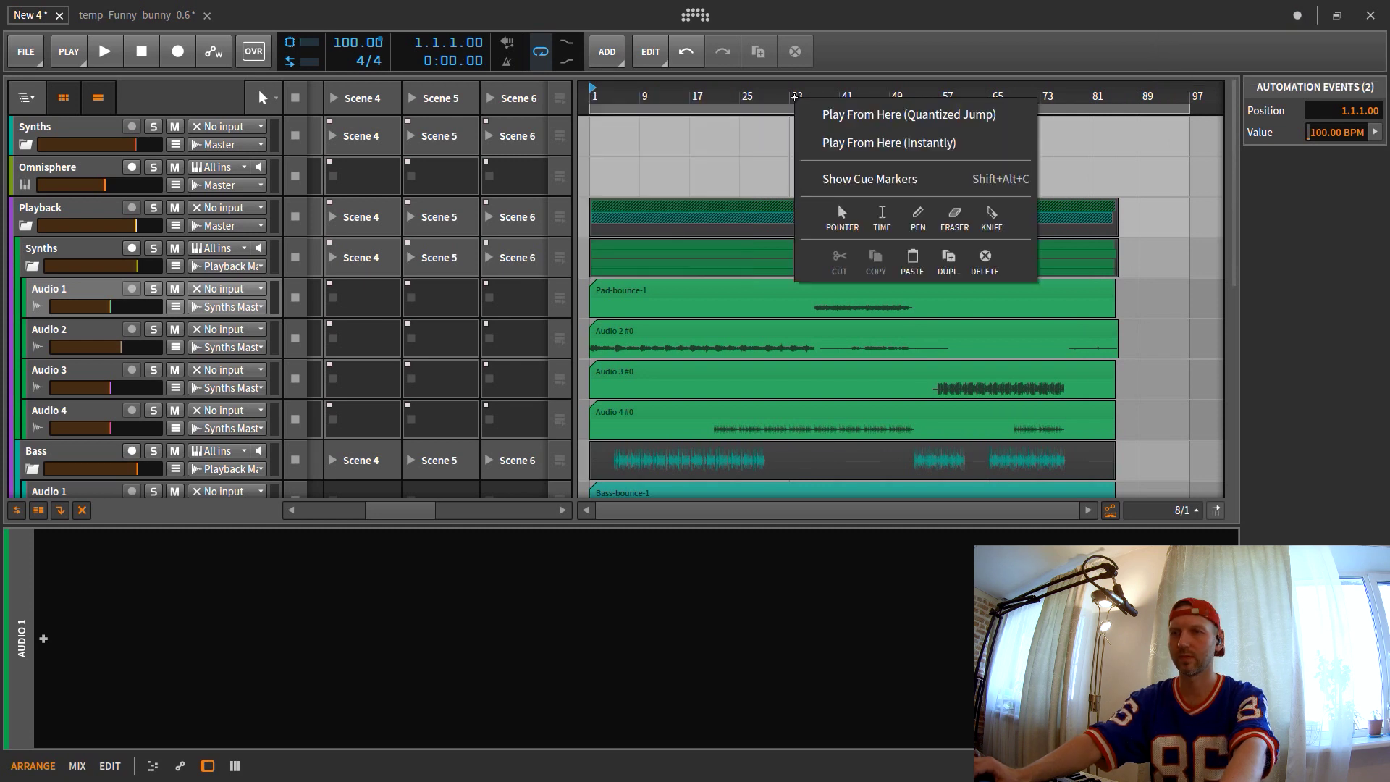
left_click(859, 178)
- Add a cue marker at bar 1 and name it "Funny Bunny 100bpm"
left_click(598, 98)
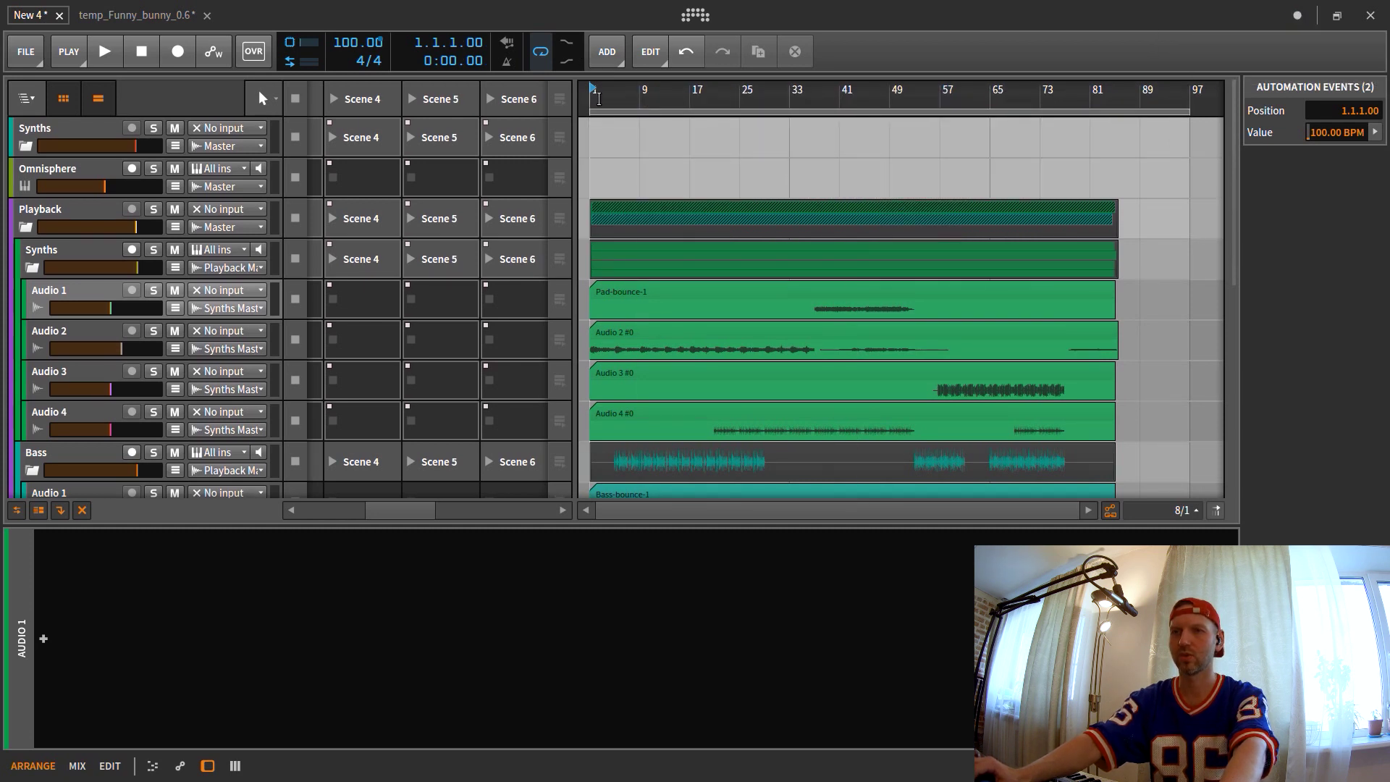
double_click(593, 96)
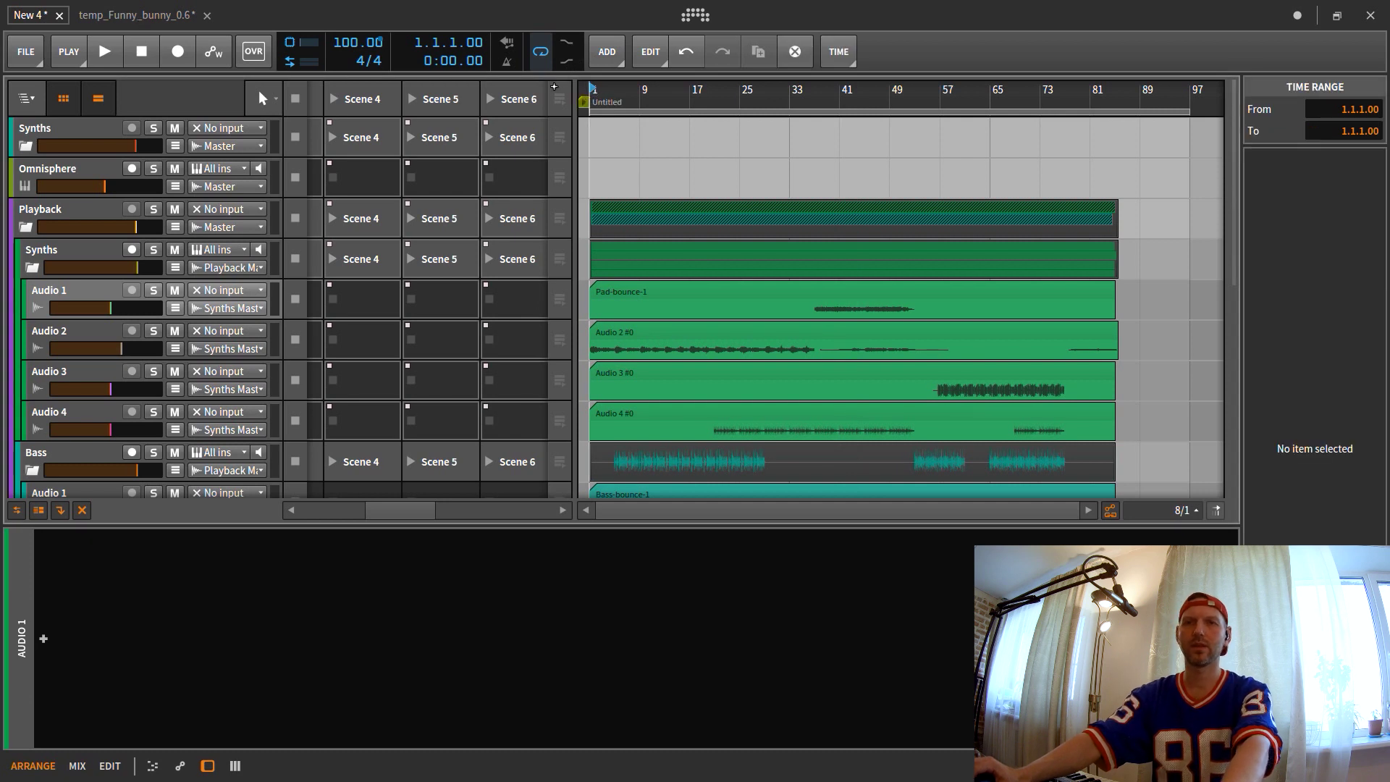
double_click(608, 104)
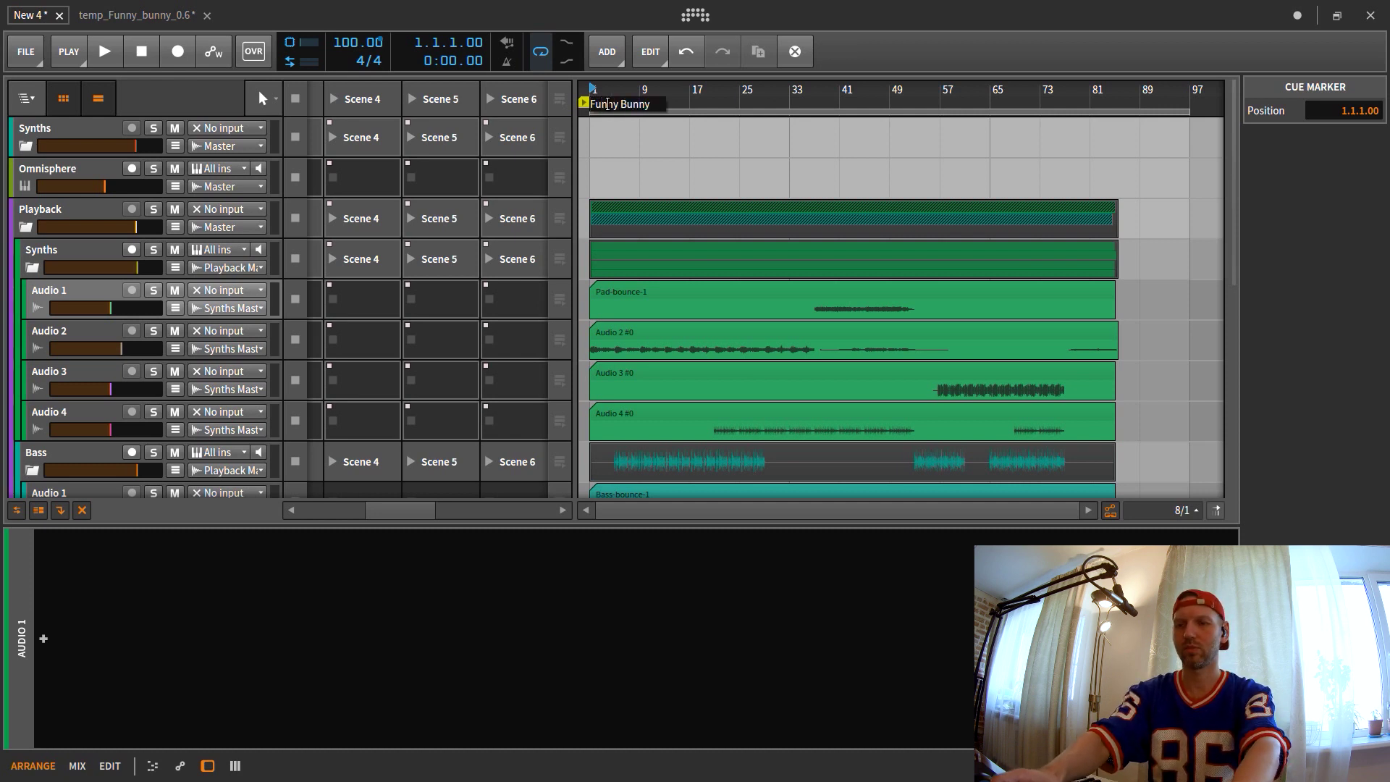
type("Funny Bunny 100bpm")
key("Return")
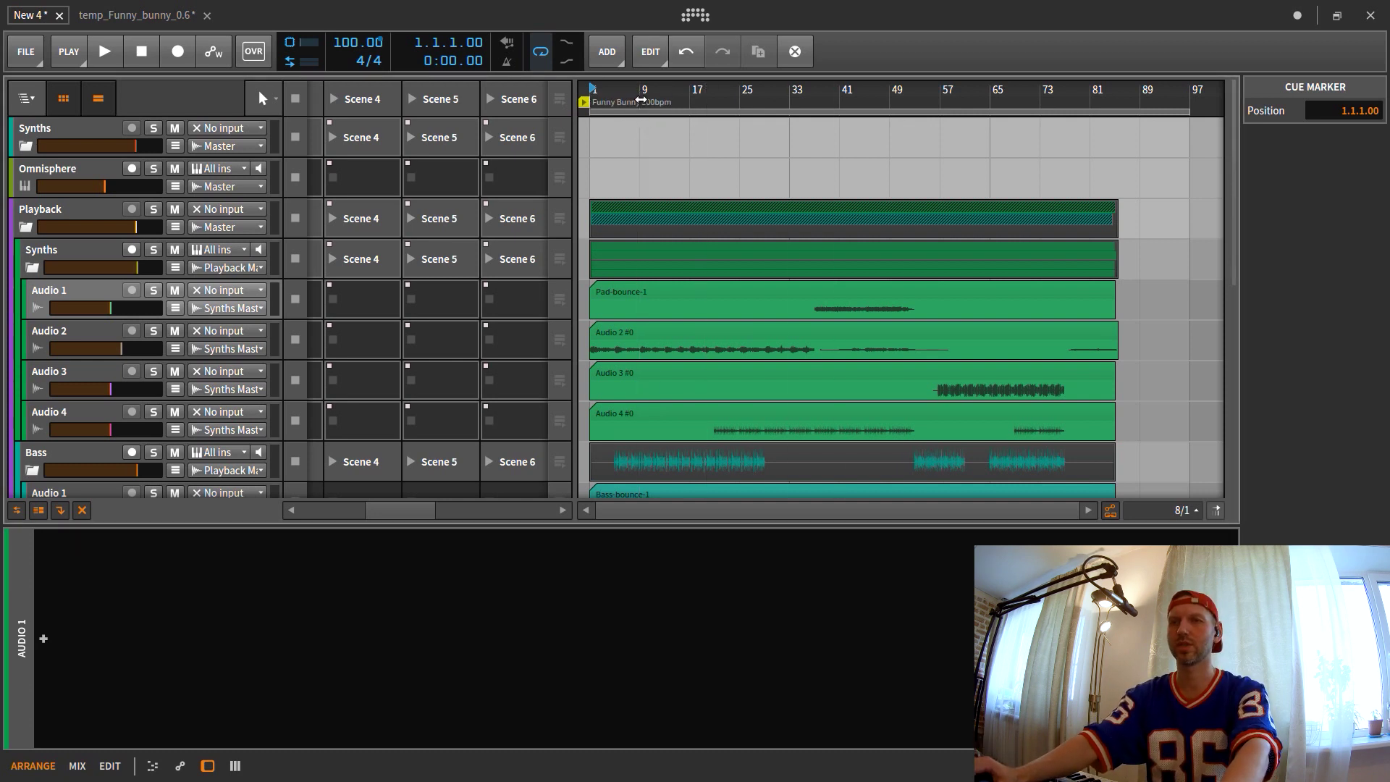
- Start playback and turn up the iL monitoring sends of the Playback group and the top-level Synths group in the mixer
mouse_move(641, 91)
left_mouse_down()
mouse_move(641, 134)
mouse_move(642, 85)
left_mouse_up()
scroll(671, 187, "down", 5)
scroll(671, 186, "up", 10)
scroll(672, 177, "down", 10)
scroll(674, 170, "up", 8)
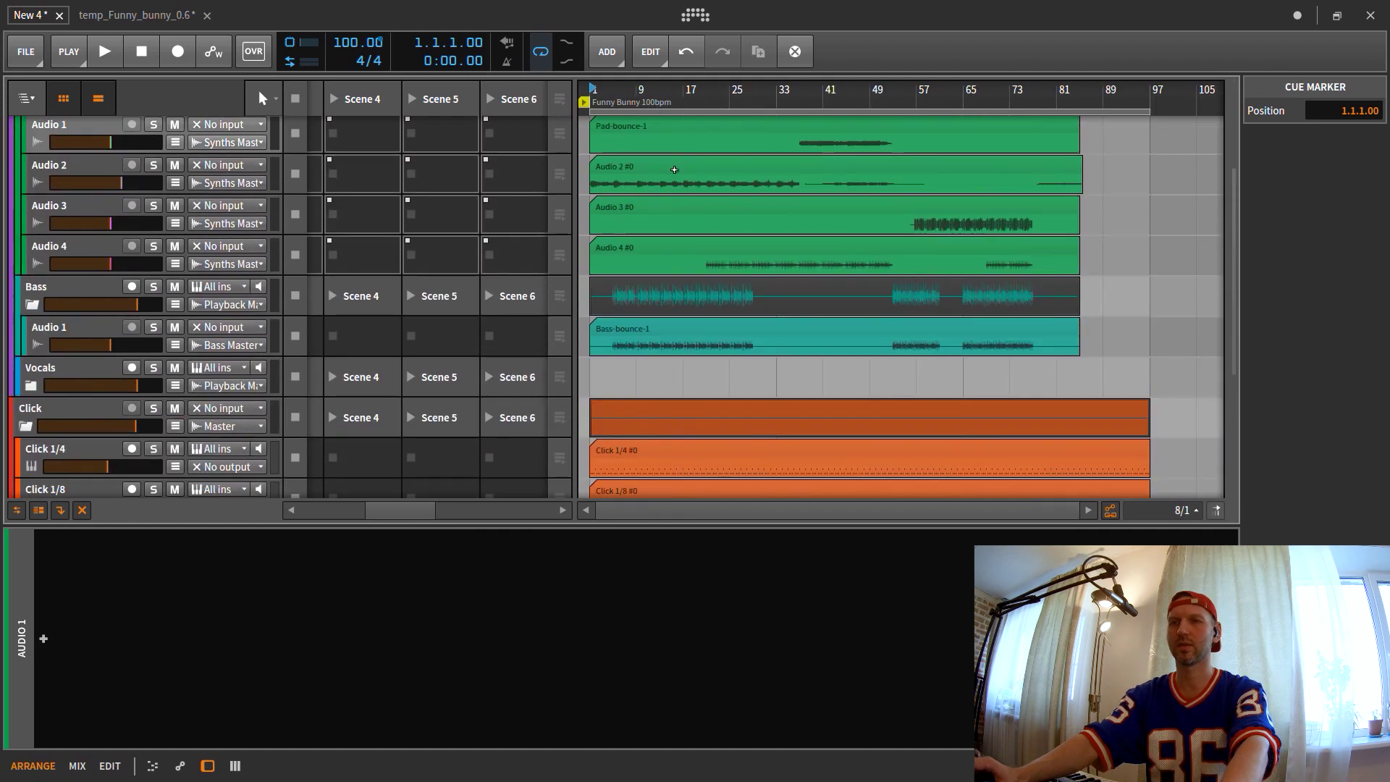
scroll(674, 170, "down", 5)
key("space")
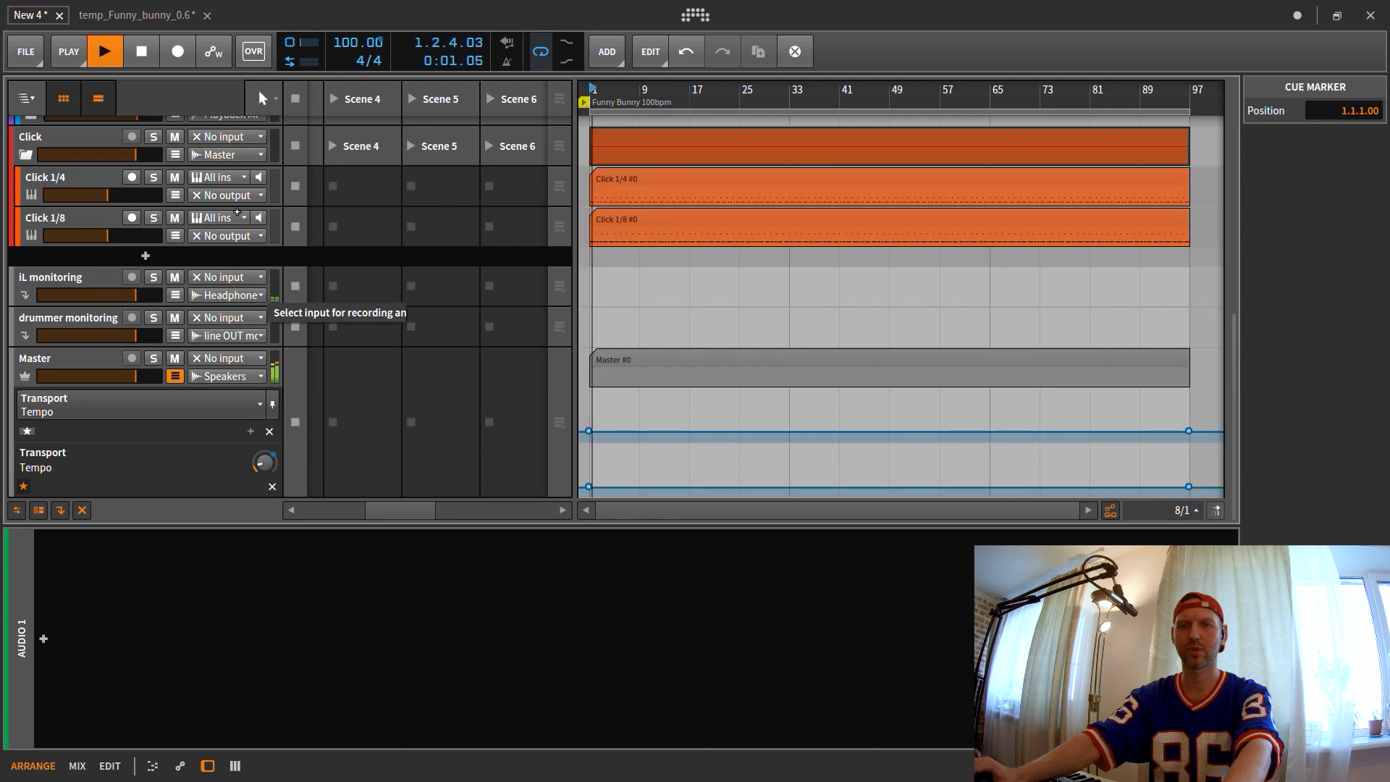
key("alt+2")
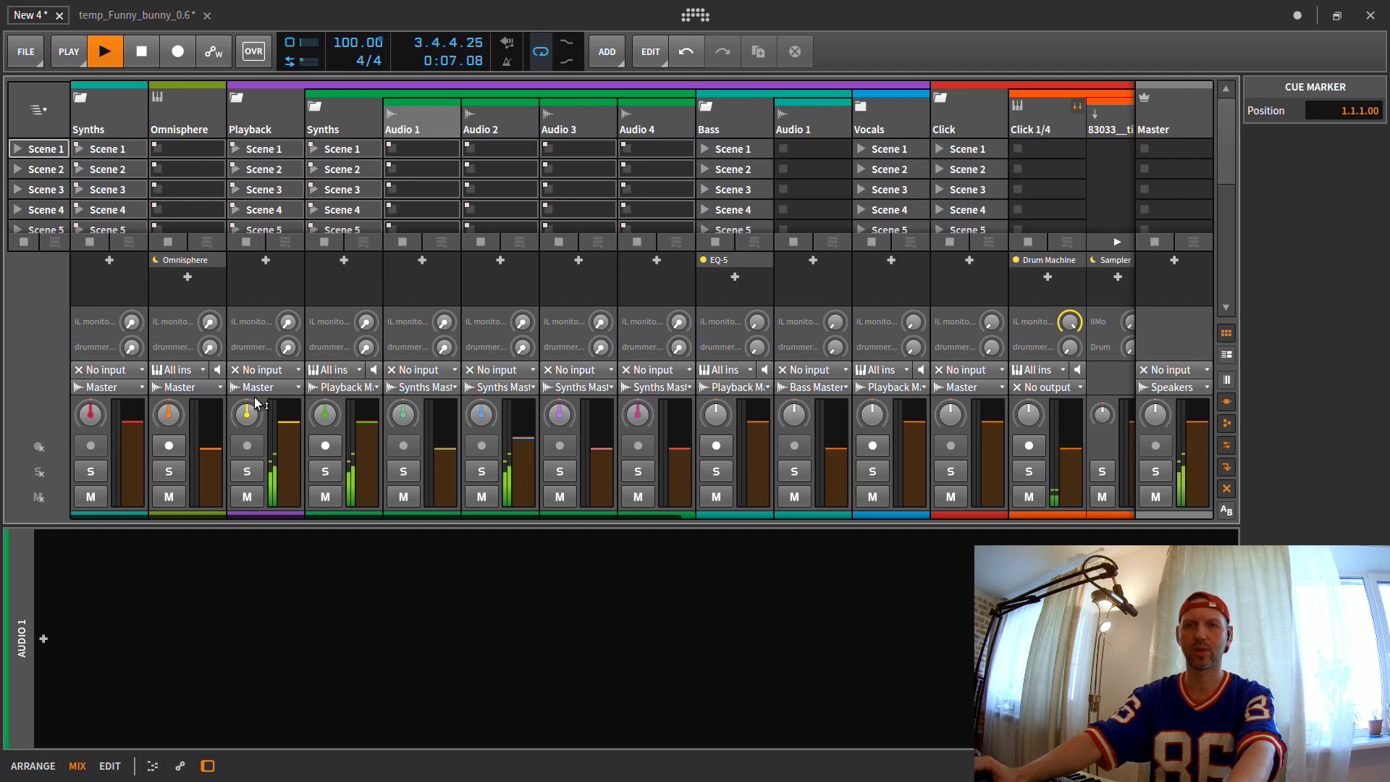
left_click_drag(288, 321, 287, 303)
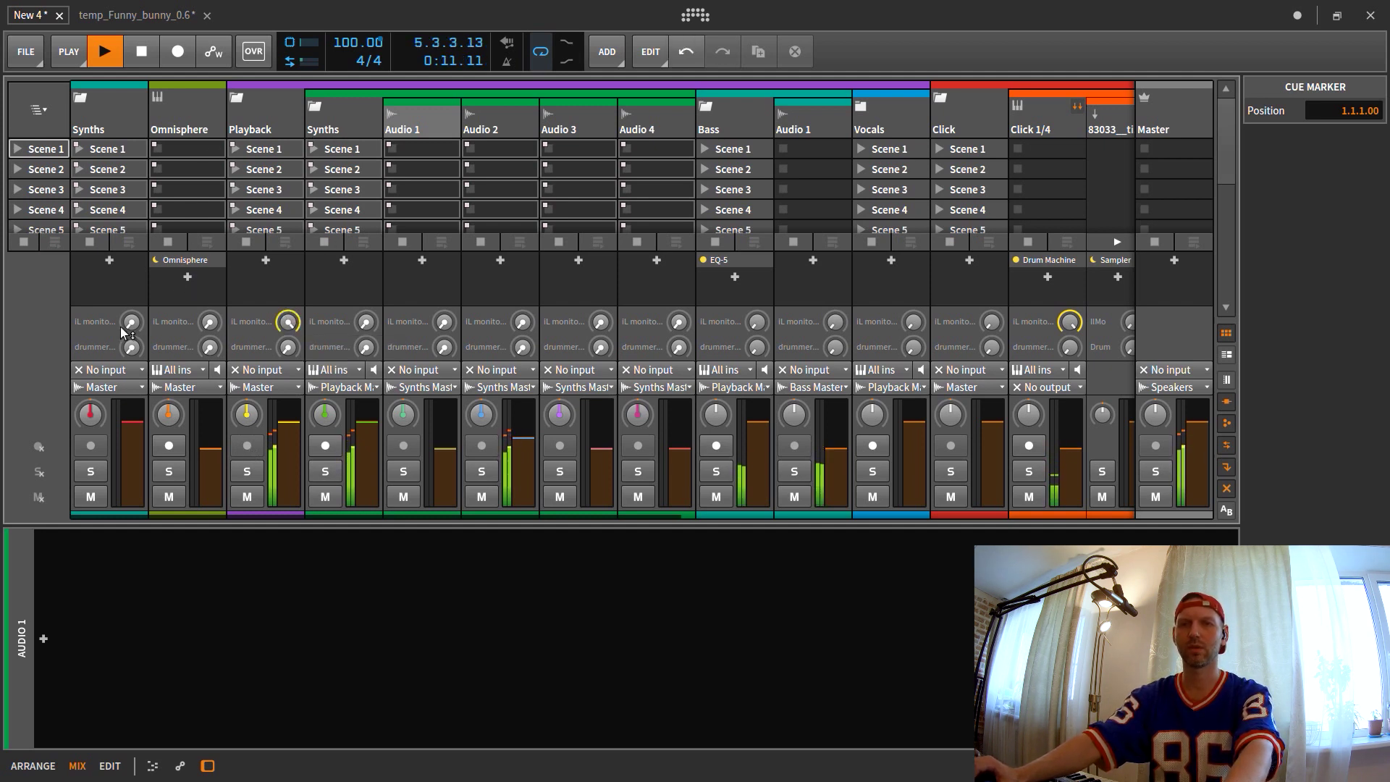
key("alt+1")
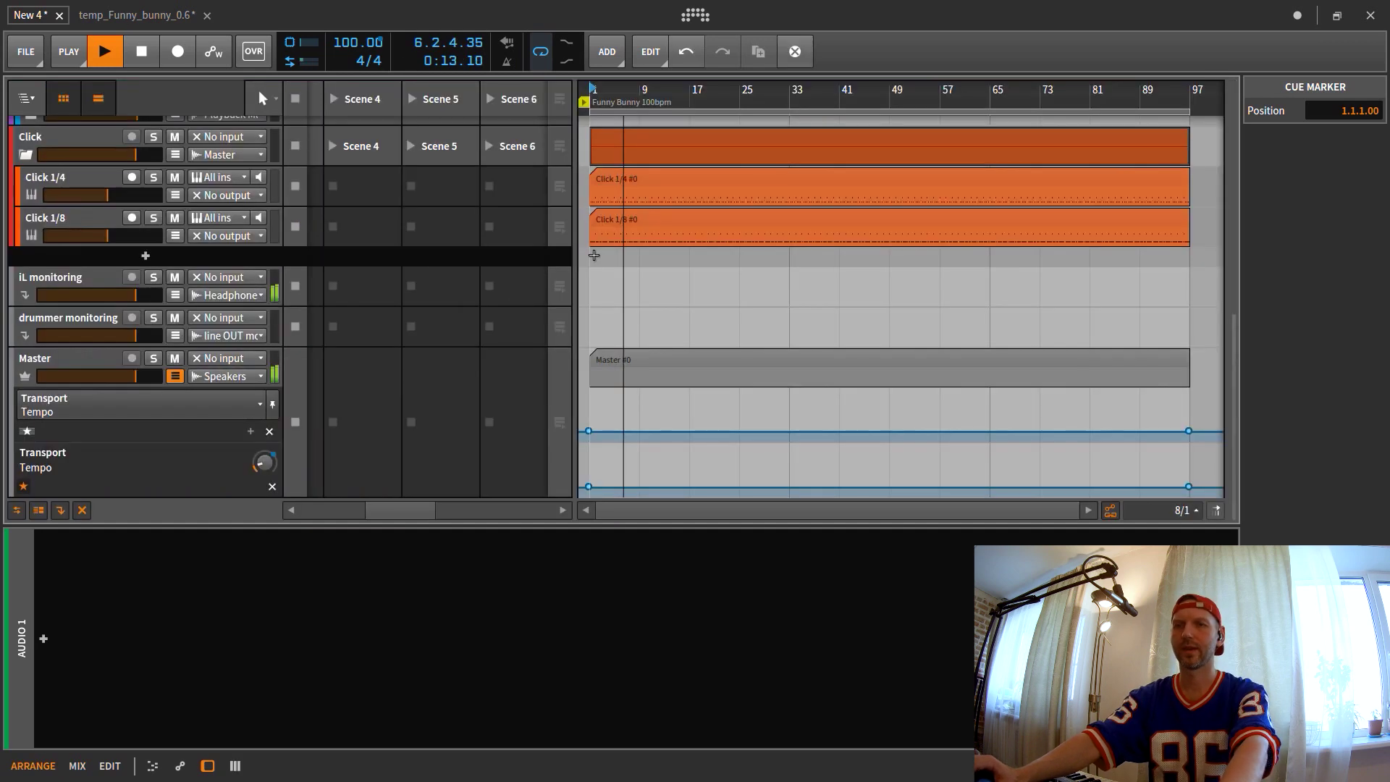
- Create a clip on the Omnisphere track starting at bar 1 and extend it to a length of 84 bars
scroll(667, 252, "up", 5)
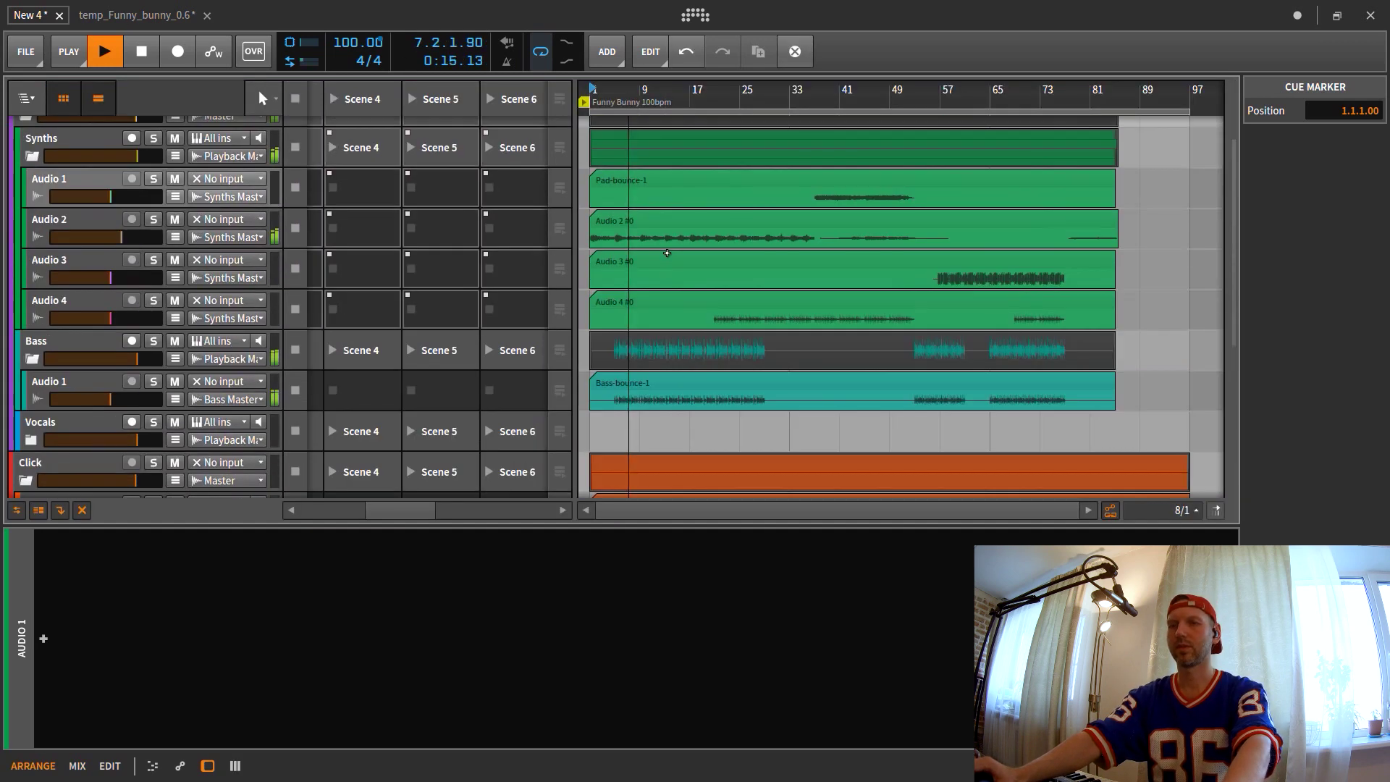
scroll(685, 221, "down", 1)
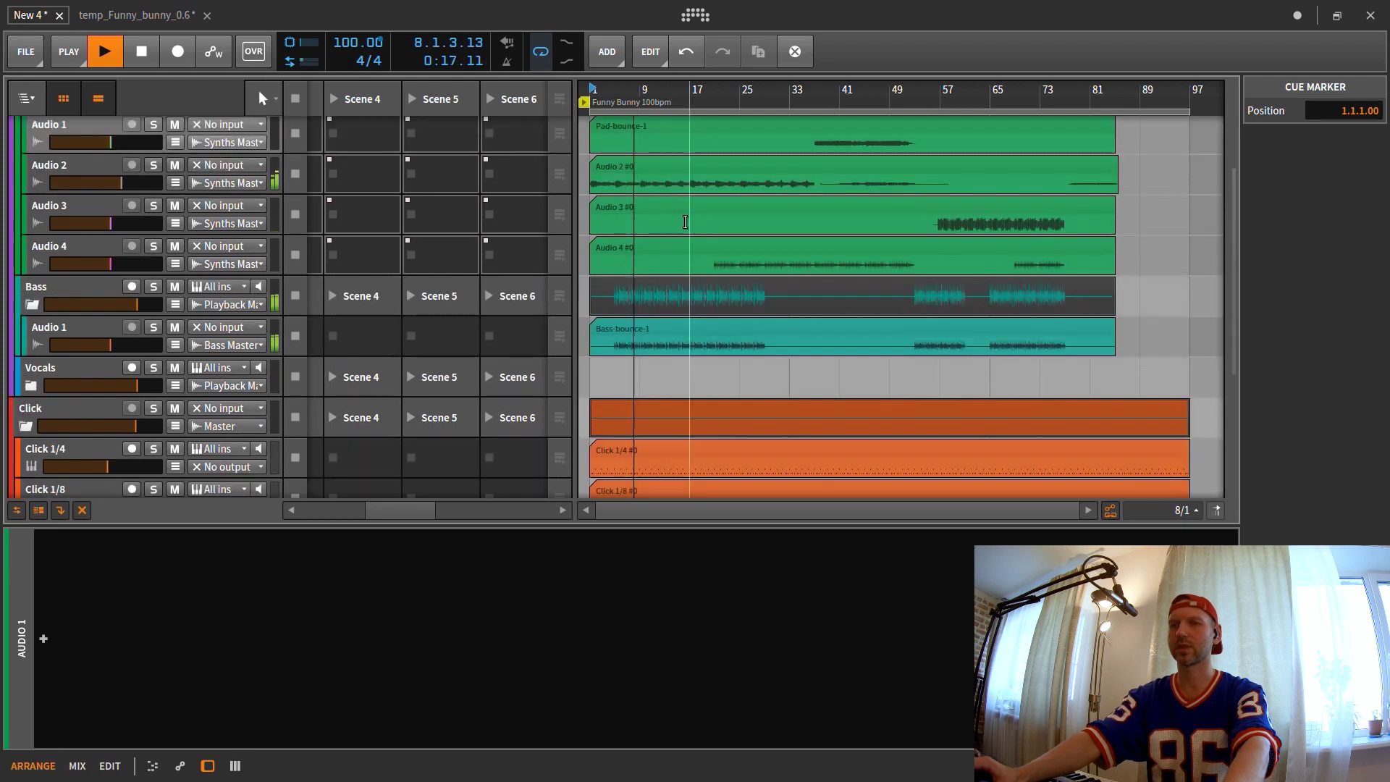
scroll(684, 222, "down", 1)
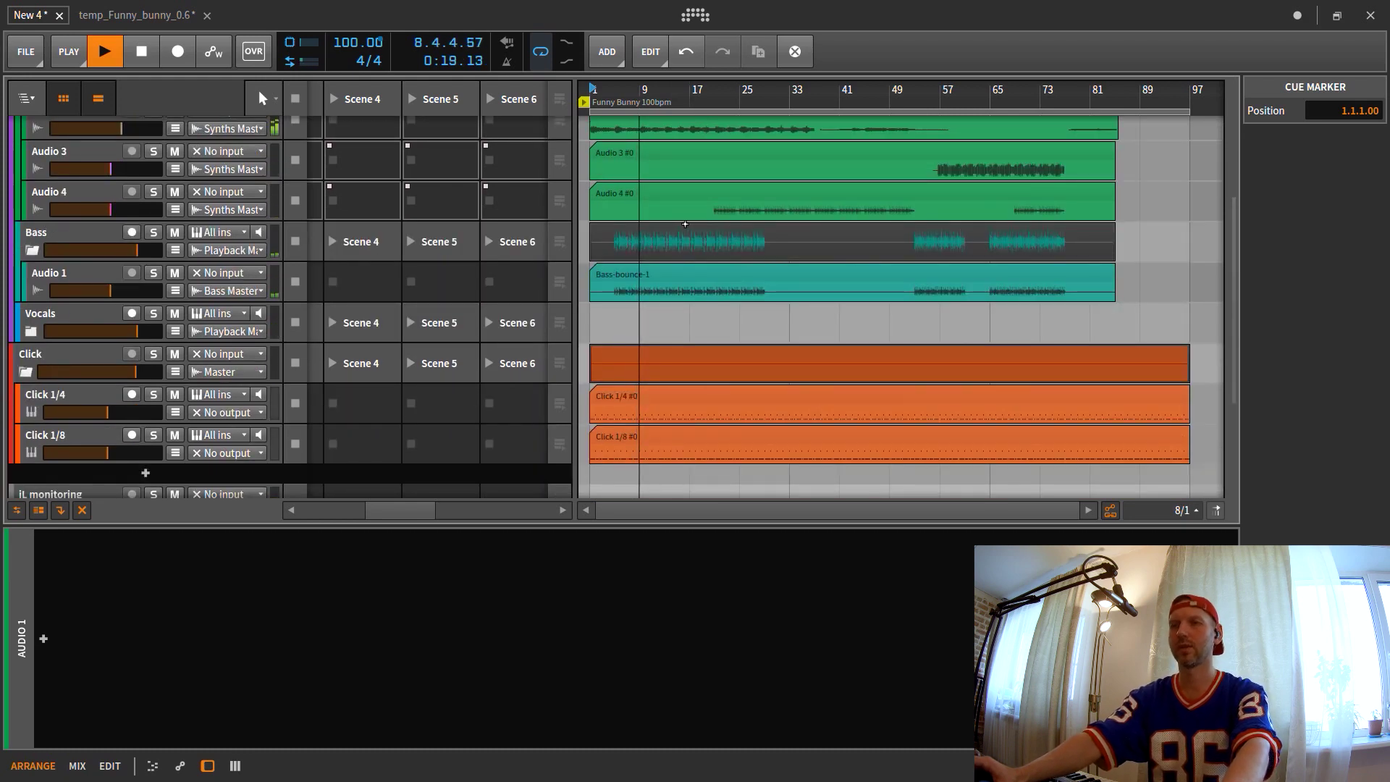
scroll(685, 223, "up", 5)
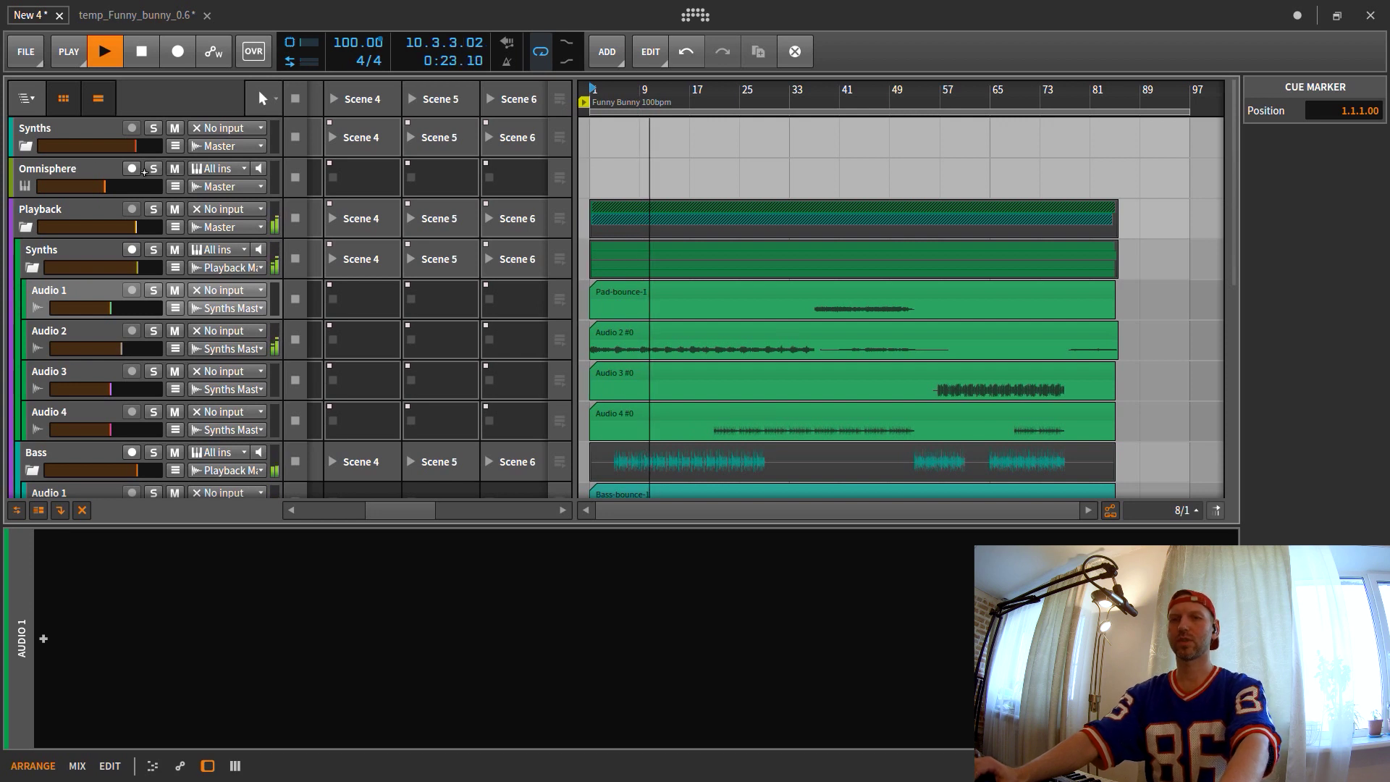
left_click(52, 166)
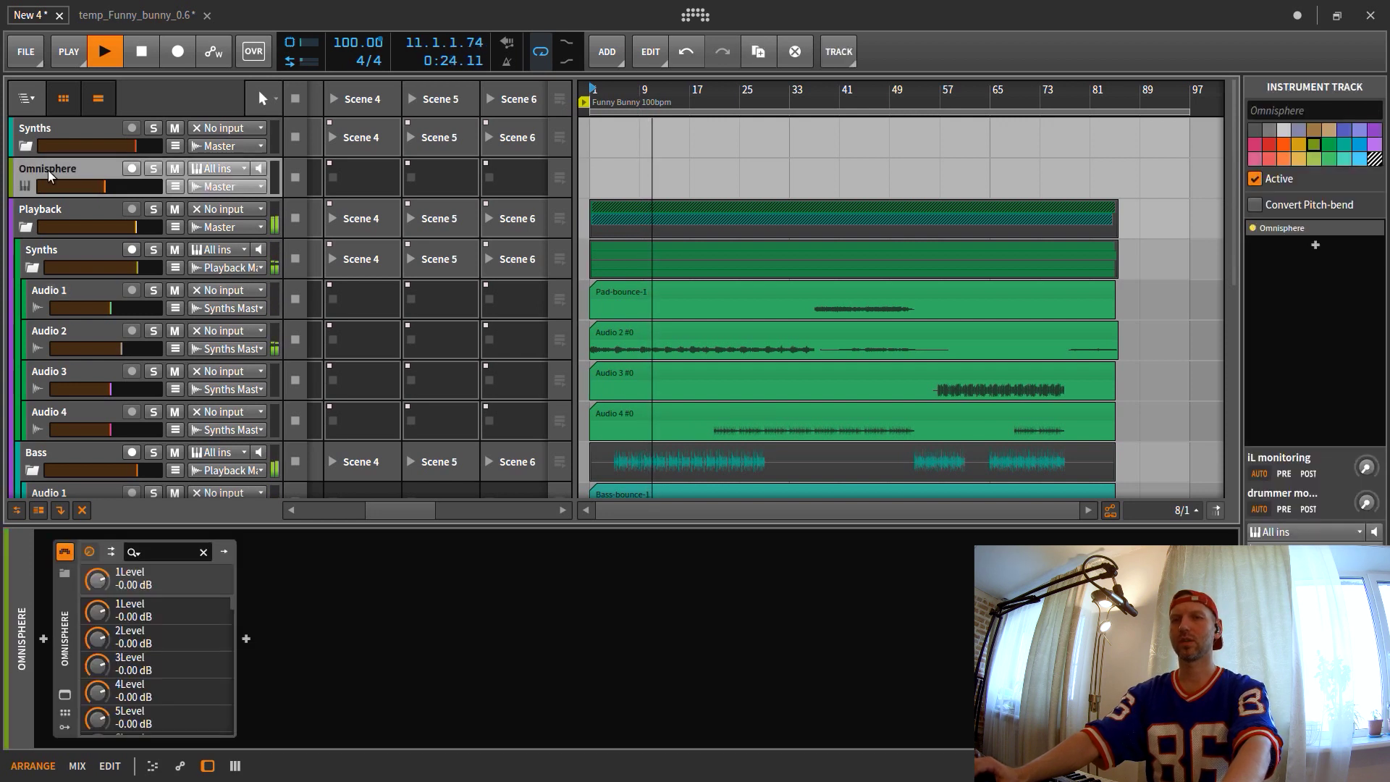
double_click(615, 167)
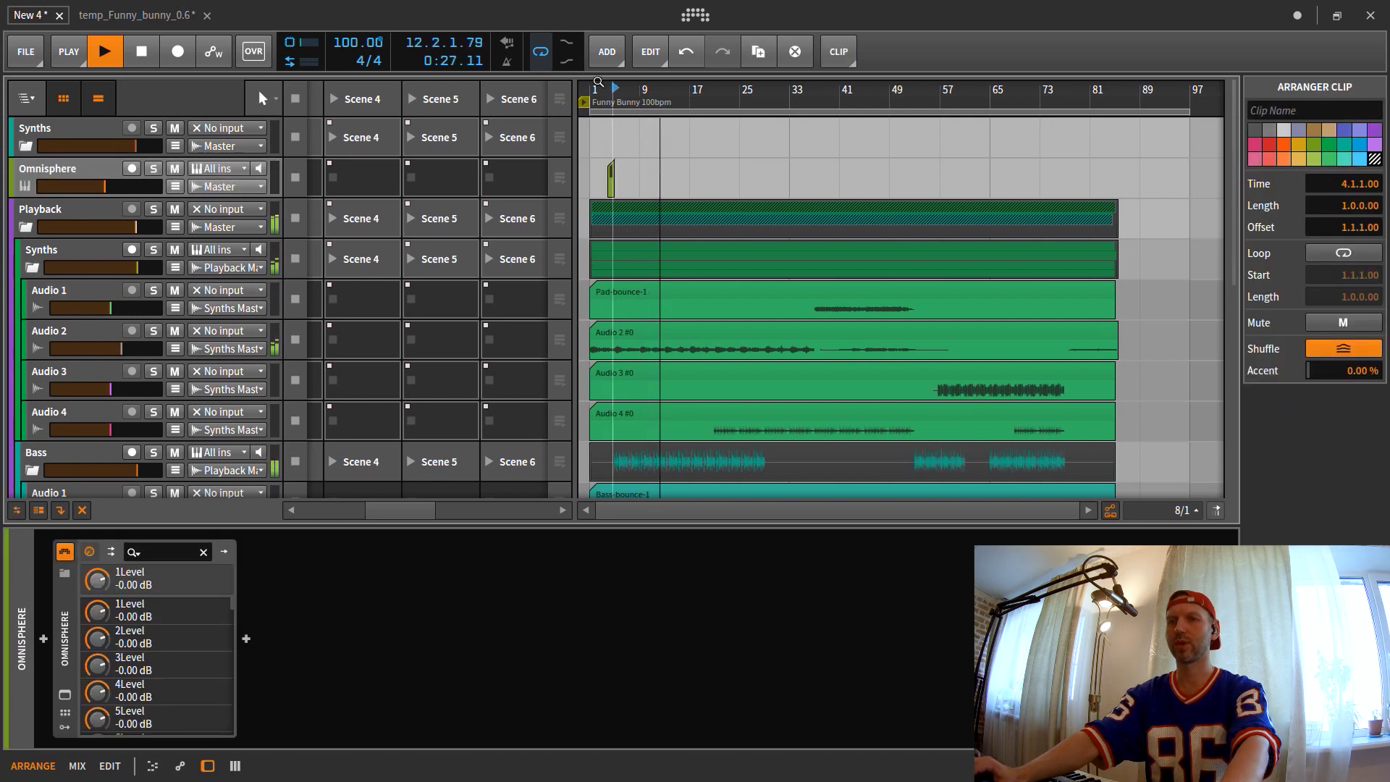
left_click_drag(604, 89, 937, 234)
left_click_drag(974, 165, 1070, 158)
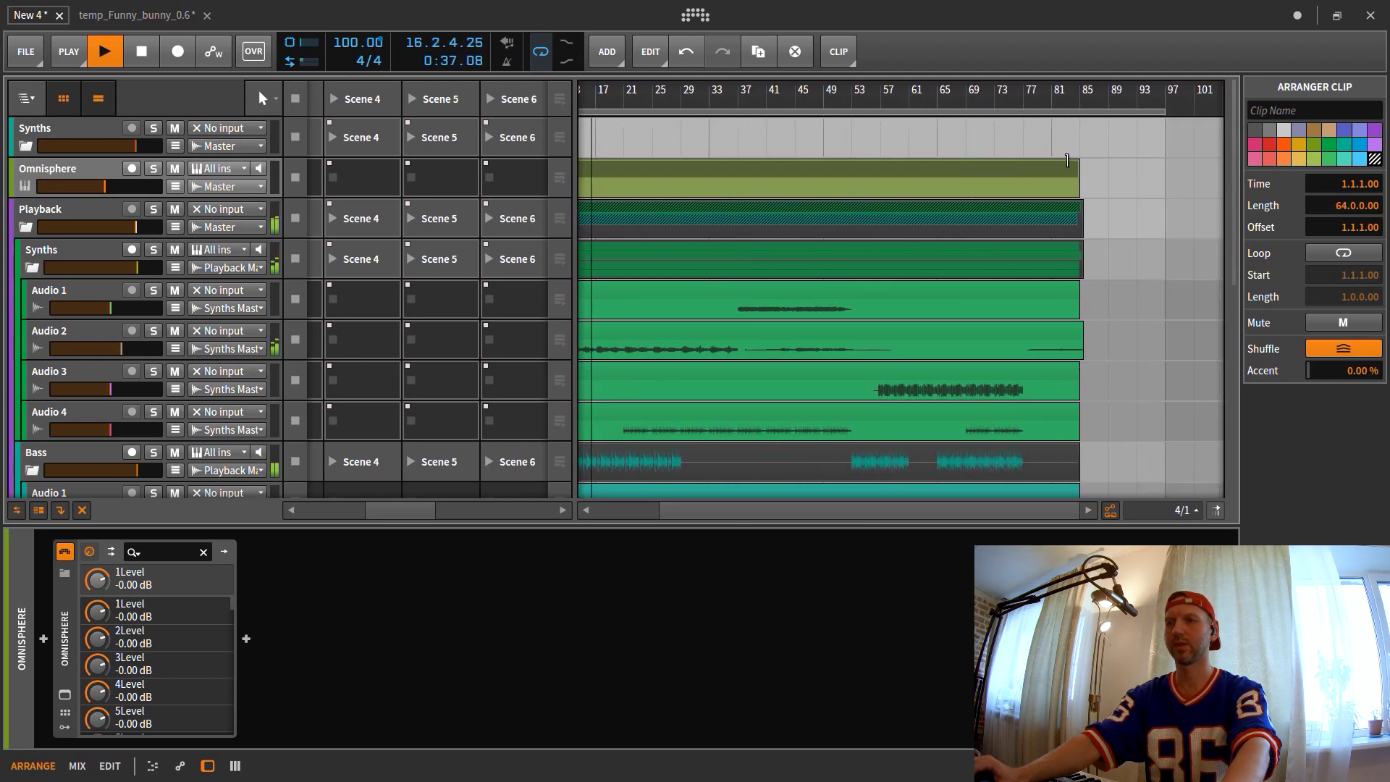
left_click_drag(878, 95, 989, 144)
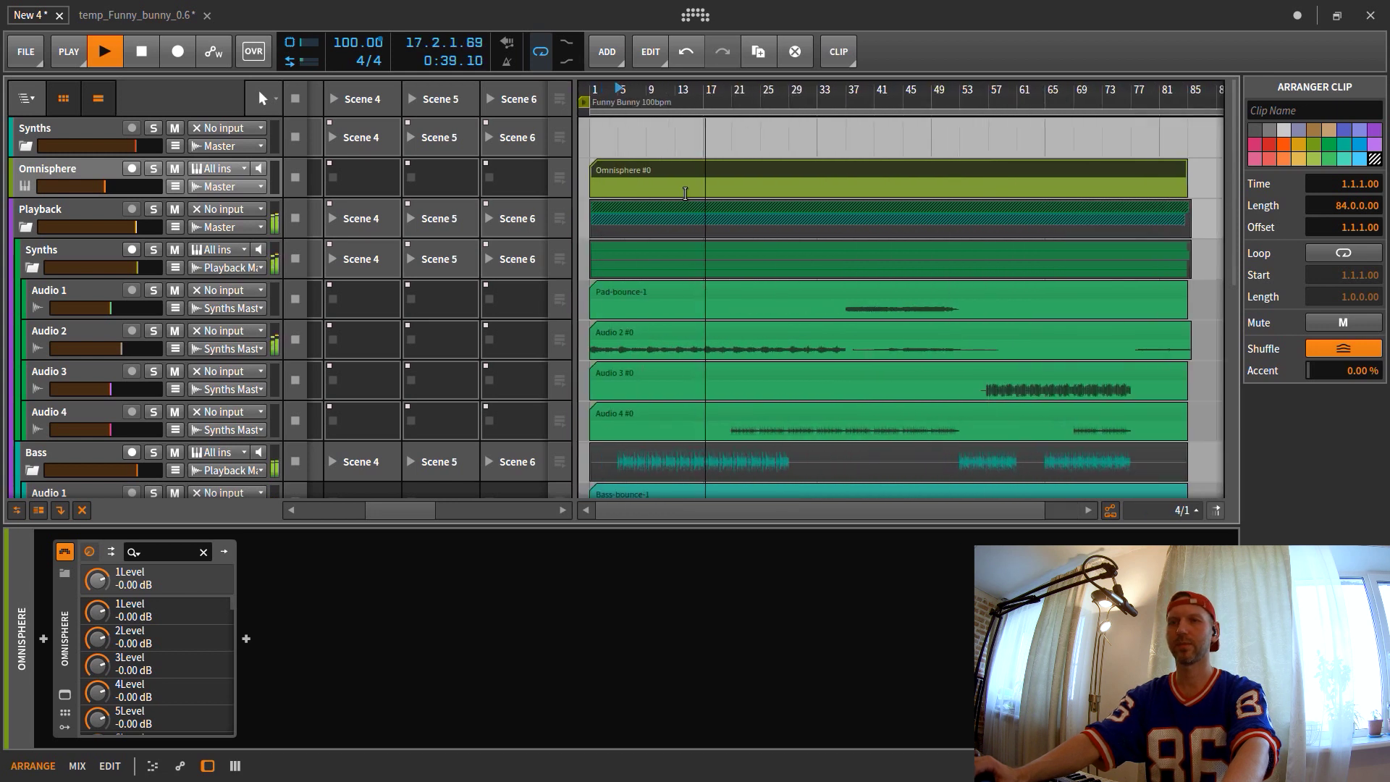
- Arm the Omnisphere track for recording and route its output to Synths Master, with playback stopped
left_click(44, 174)
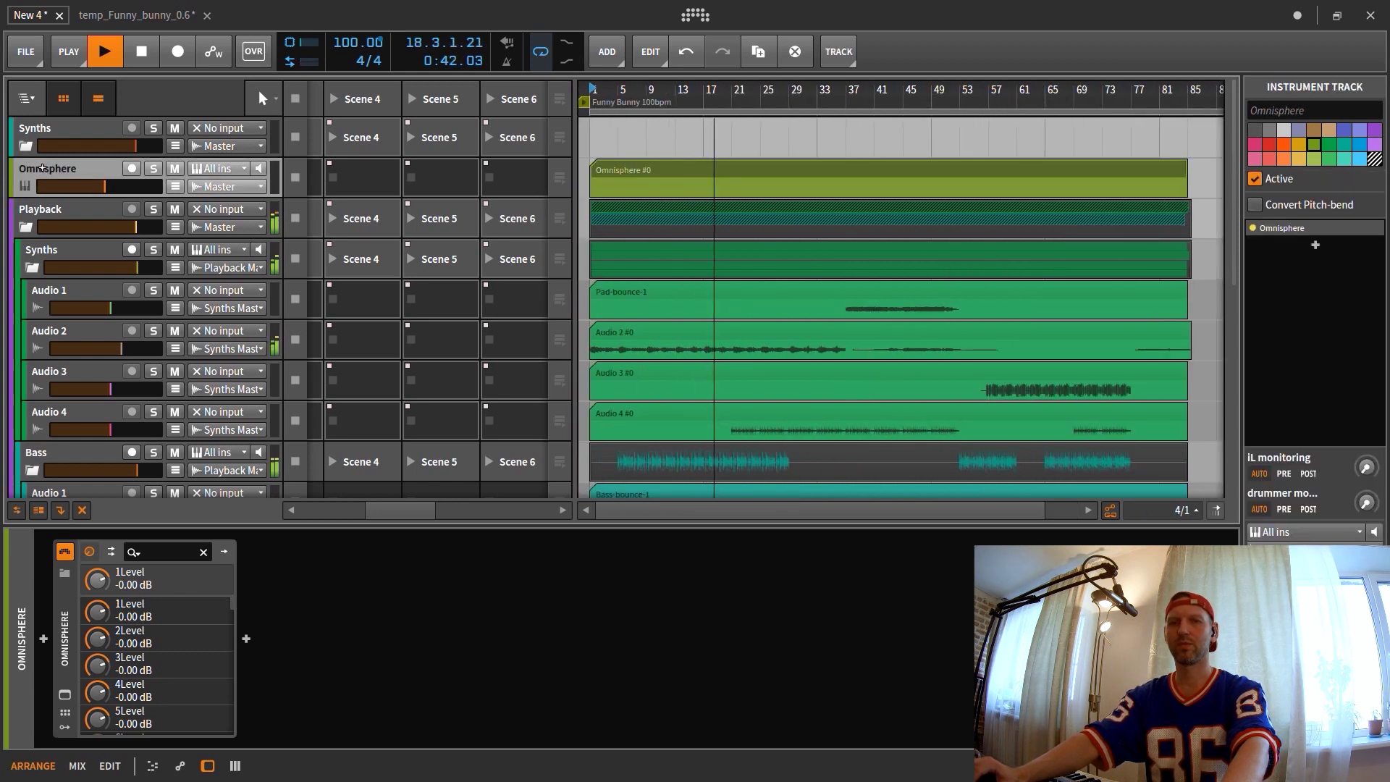
left_click(132, 169)
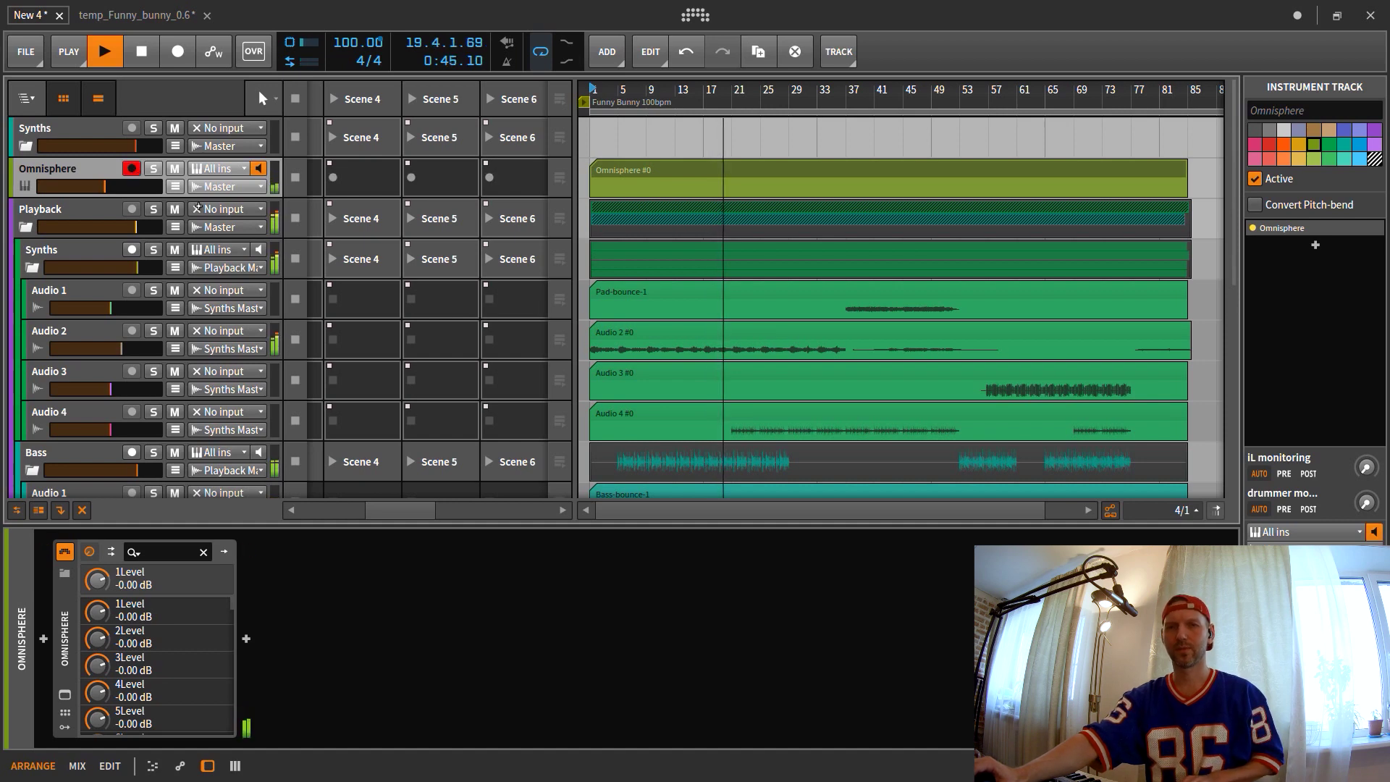
key("alt+2")
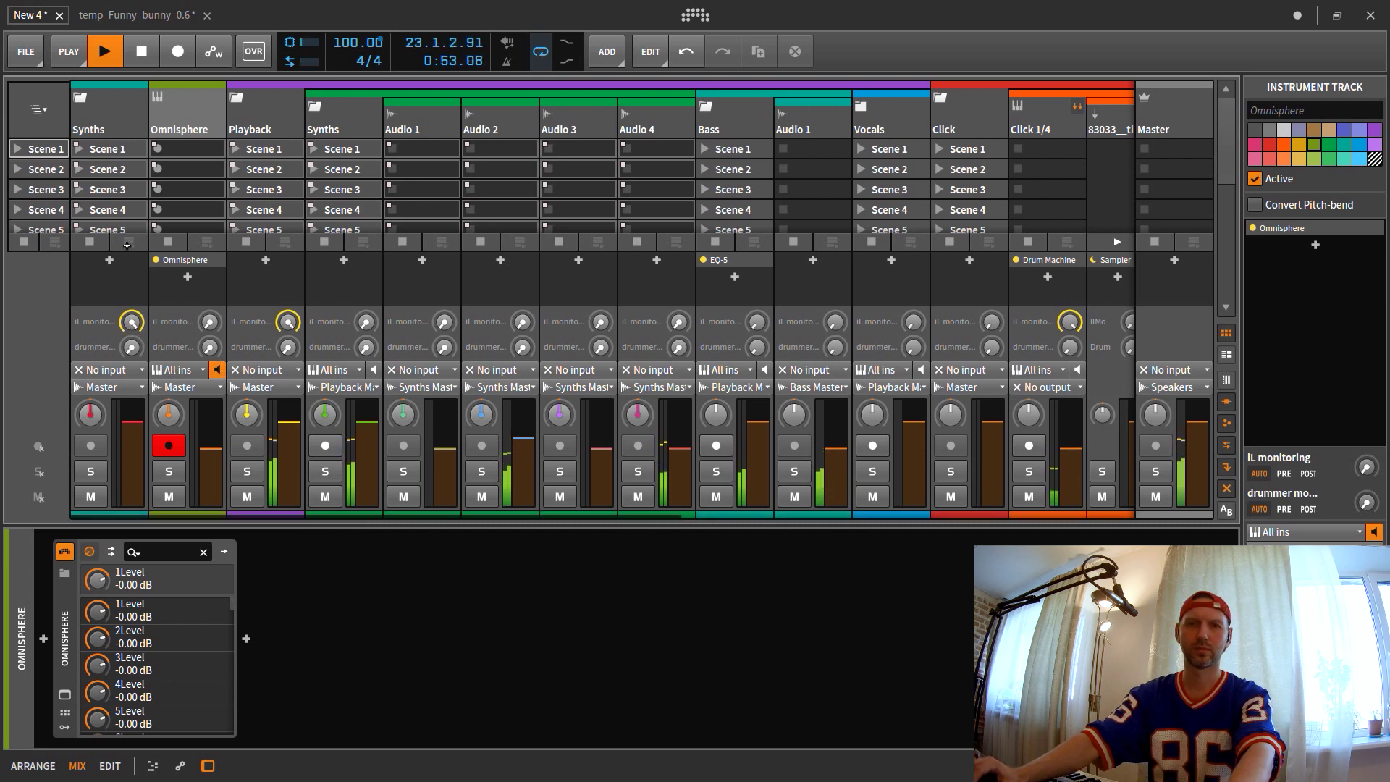
key("space")
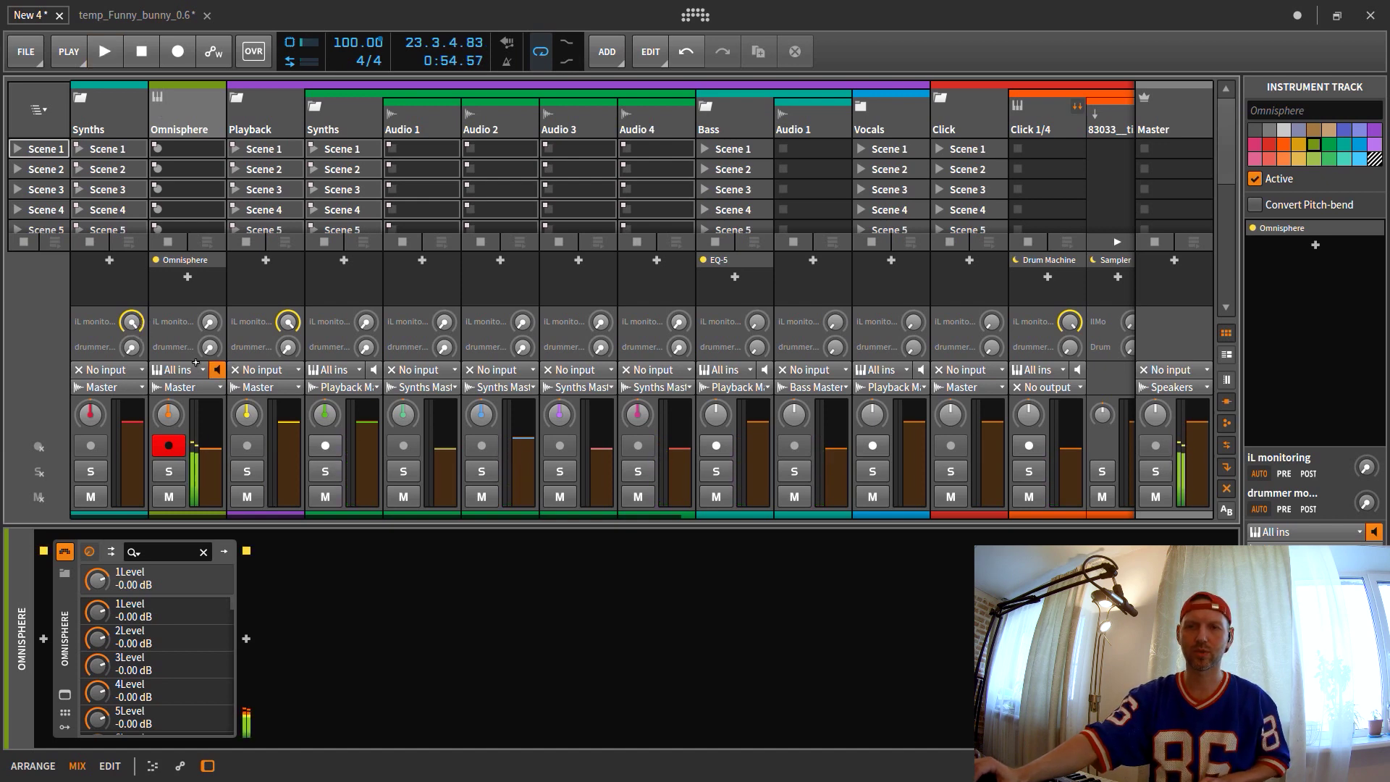
key("alt+1")
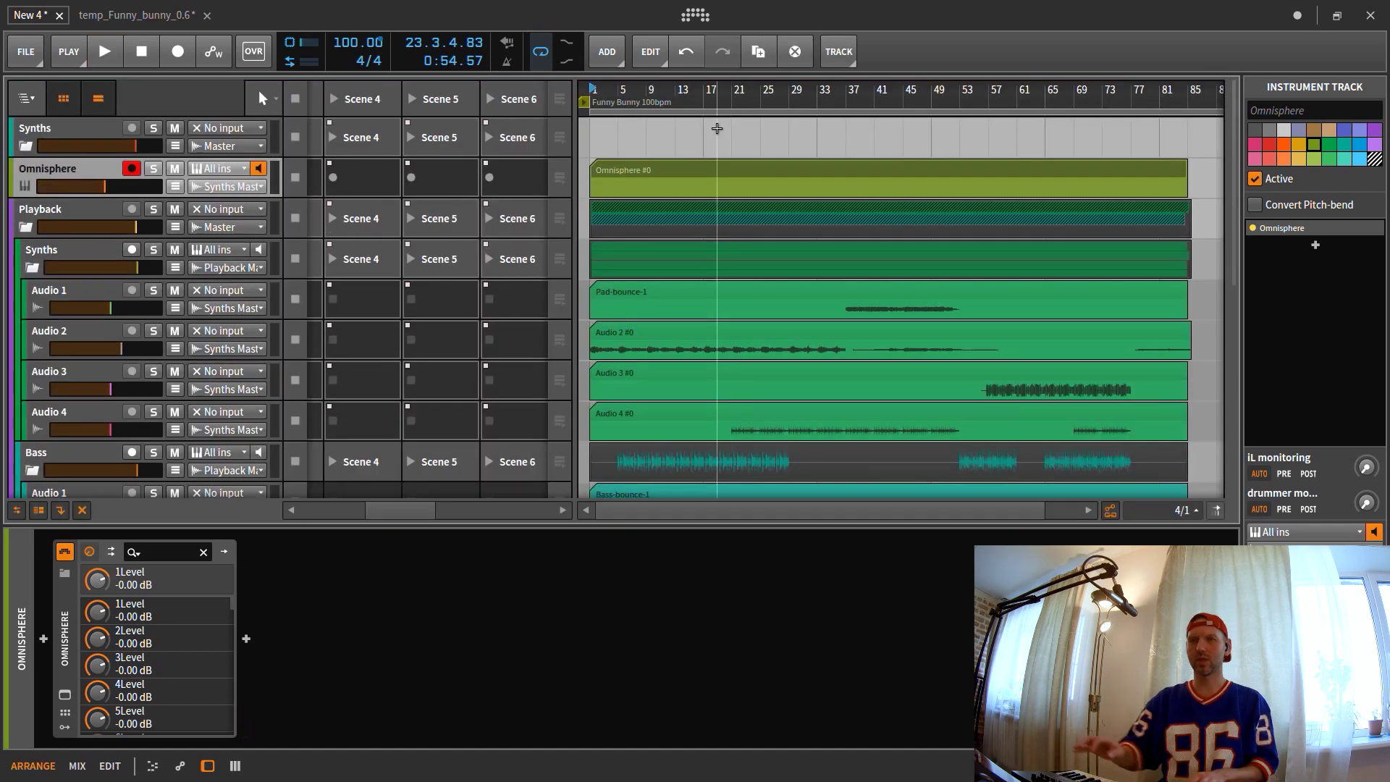
- Open the Omnisphere clip in the note editor and enlarge the editor temporarily to examine its piano roll
mouse_move(613, 93)
left_mouse_down()
mouse_move(602, 103)
mouse_move(616, 94)
left_mouse_up()
left_click(621, 96)
double_click(616, 169)
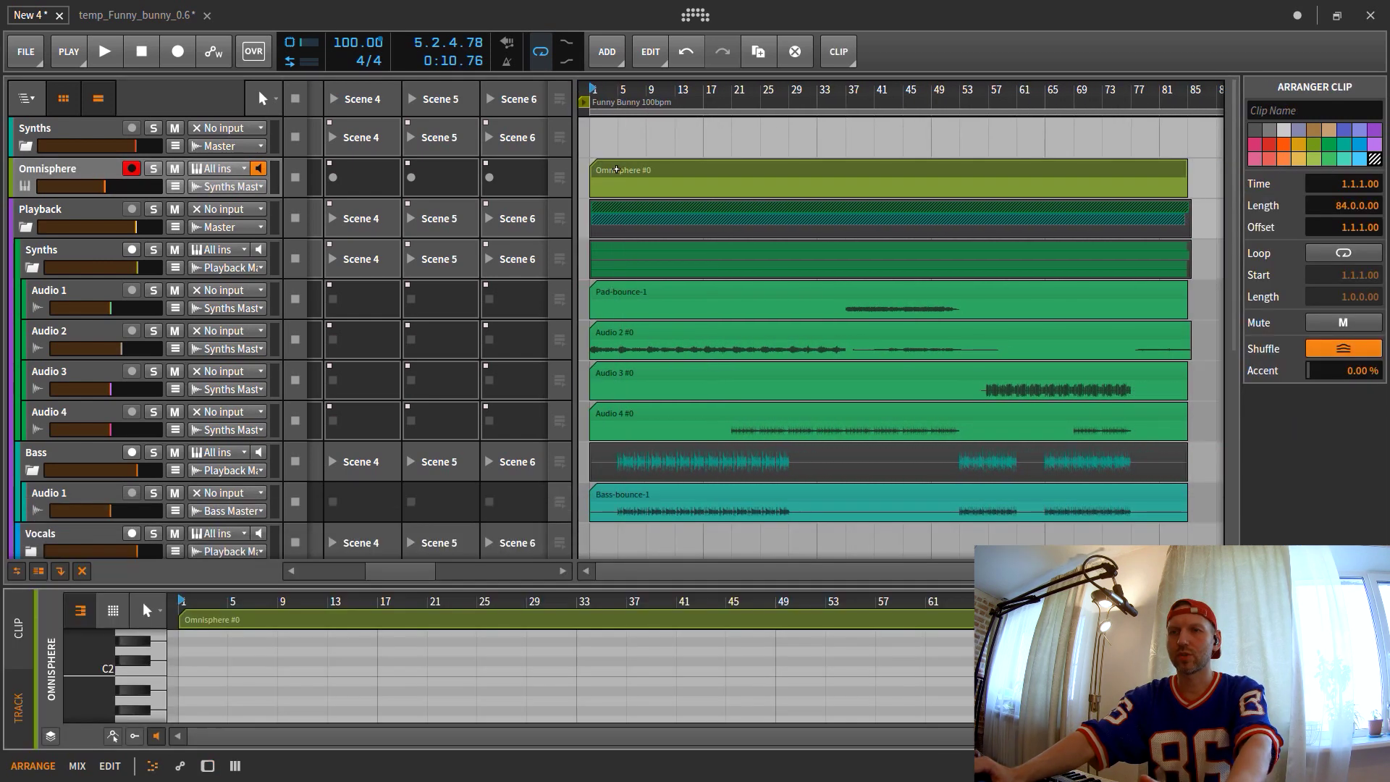
left_click_drag(276, 585, 276, 377)
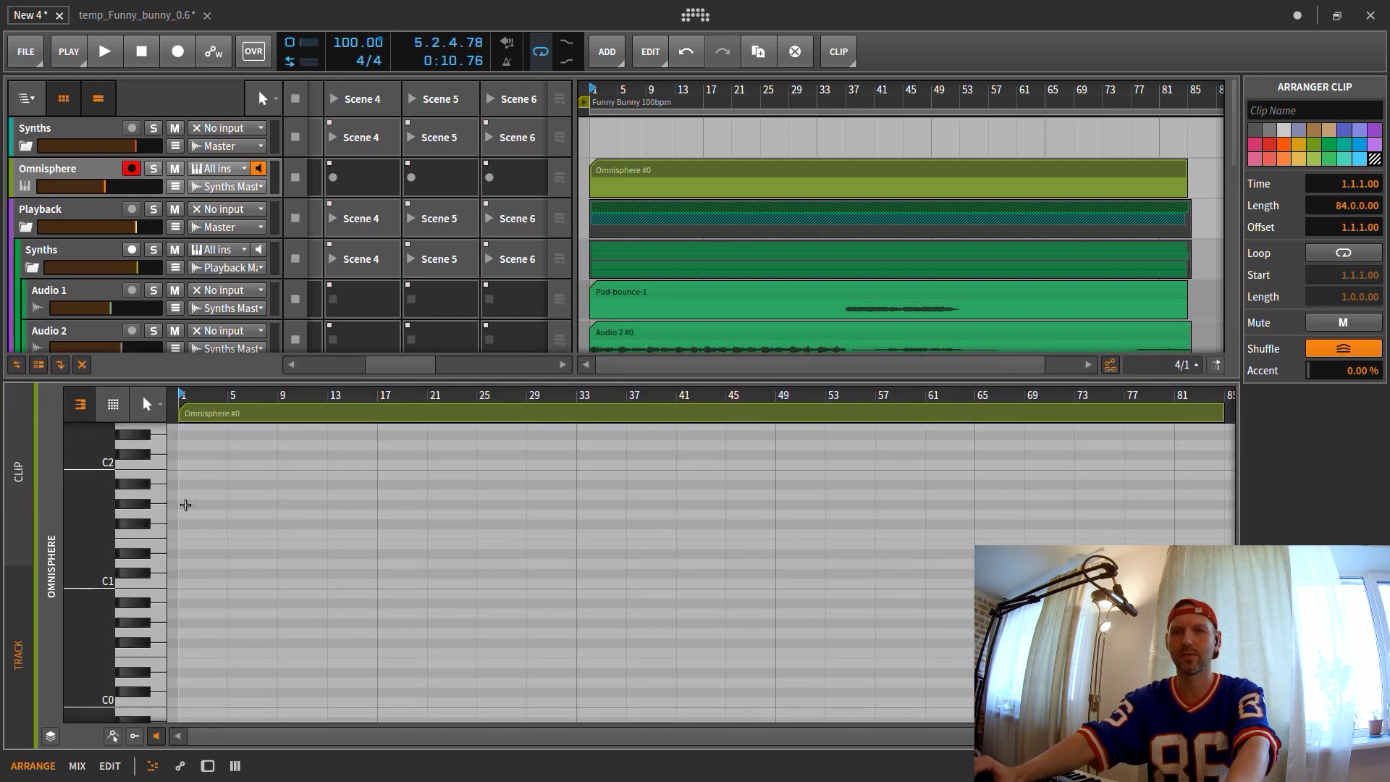
left_click_drag(235, 378, 234, 554)
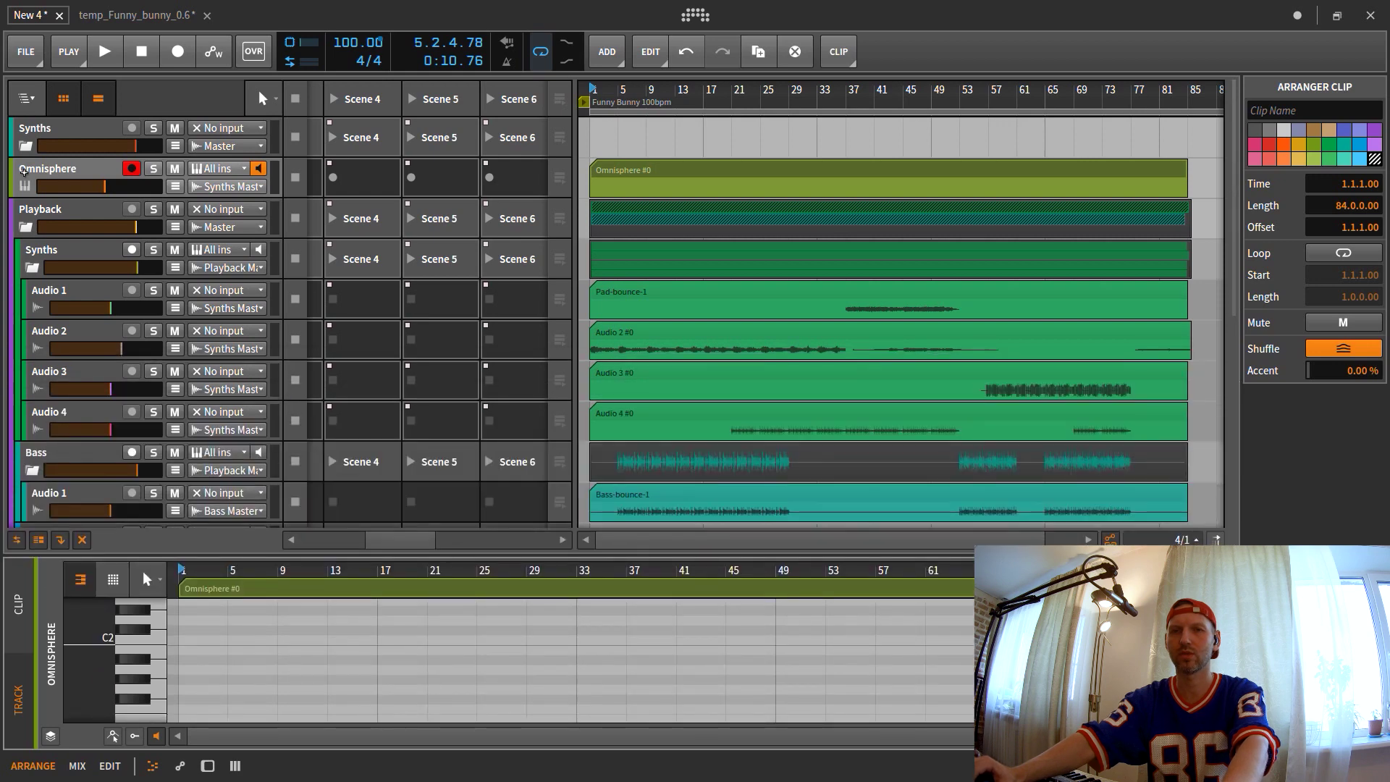
- Add an On/Bypass automation lane for the Omnisphere device and place an On point at bar 1
left_click(33, 176)
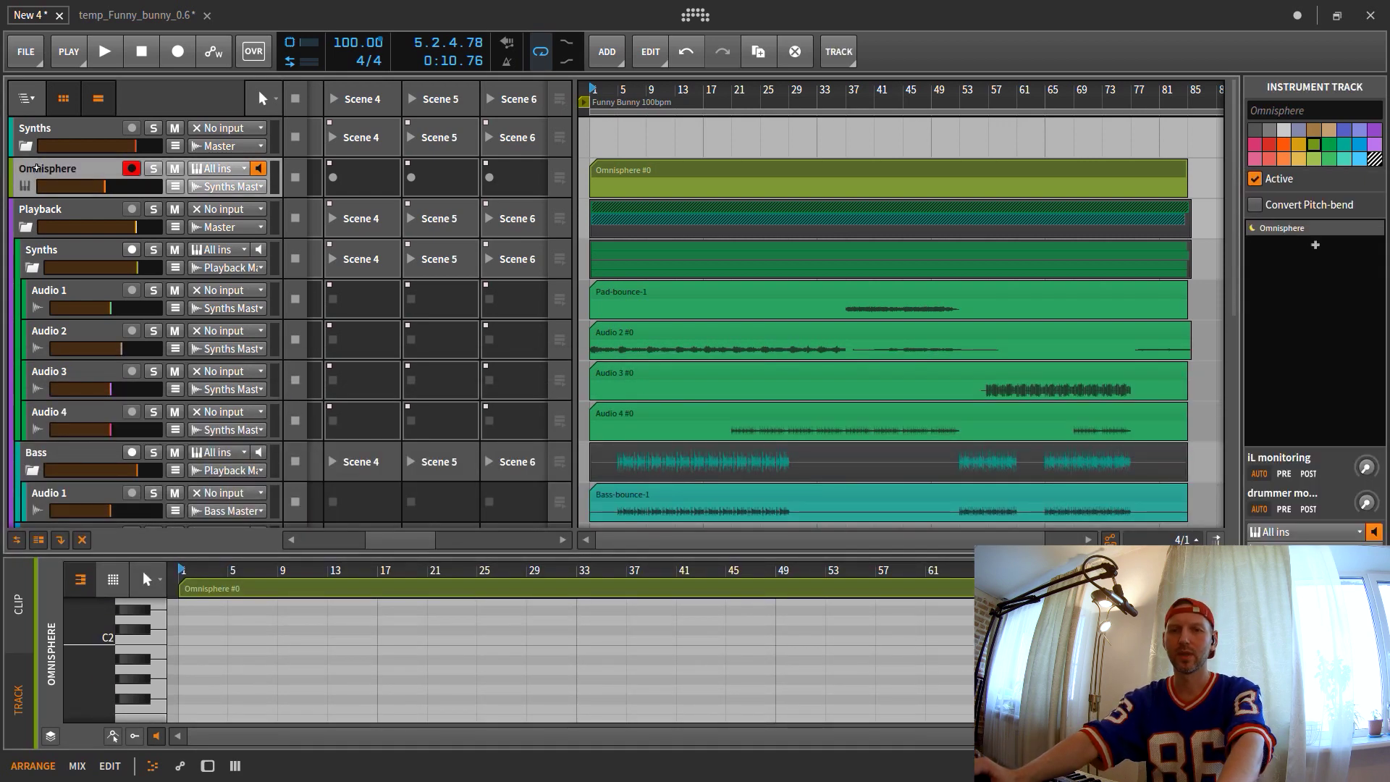
key("d")
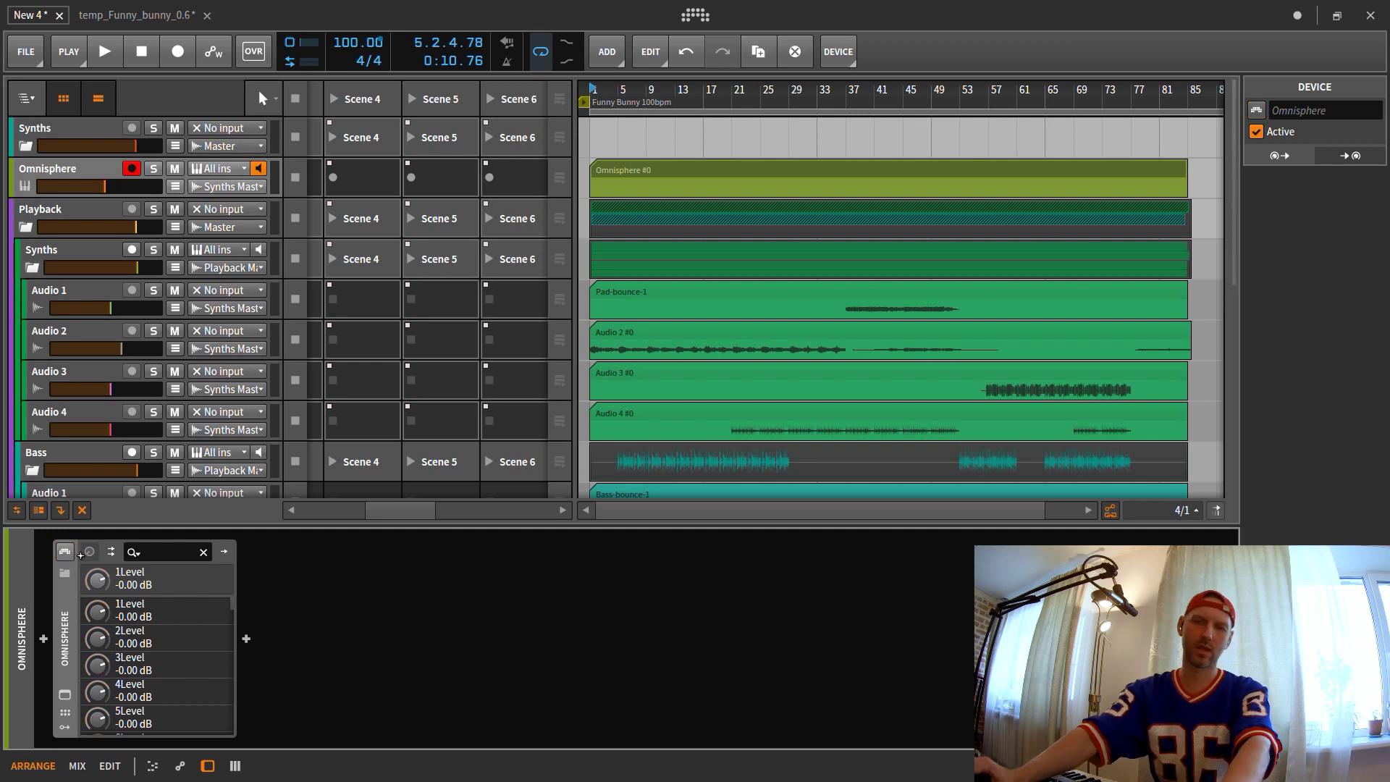
left_click(175, 187)
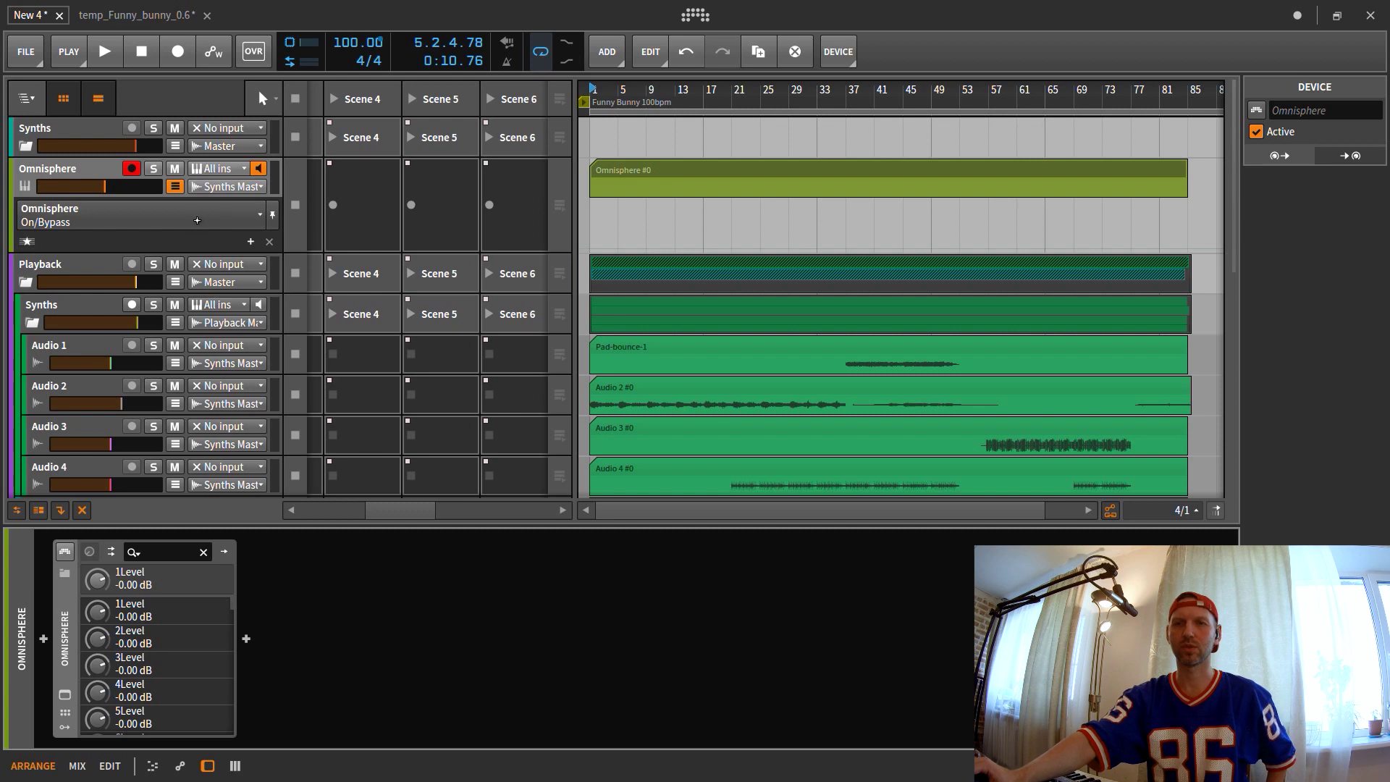
left_click(250, 242)
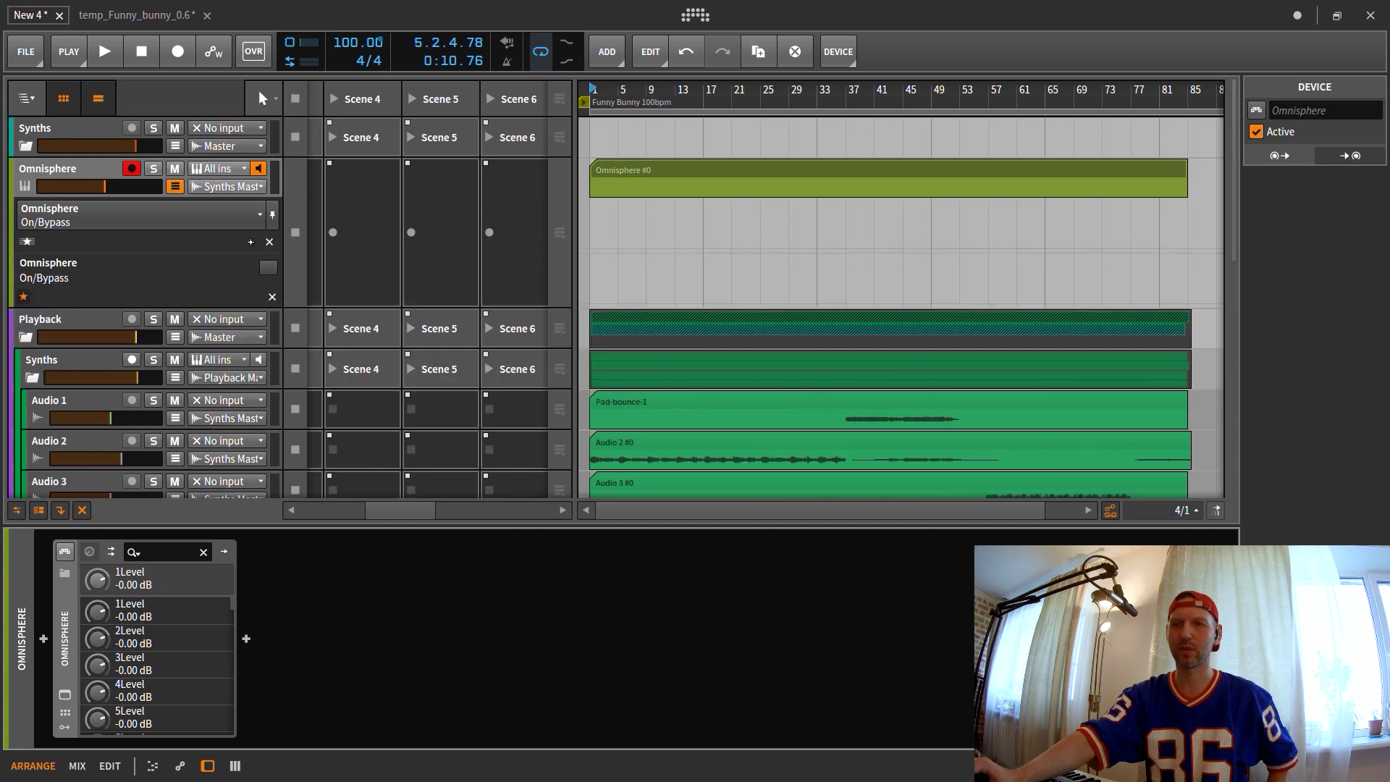
double_click(616, 257)
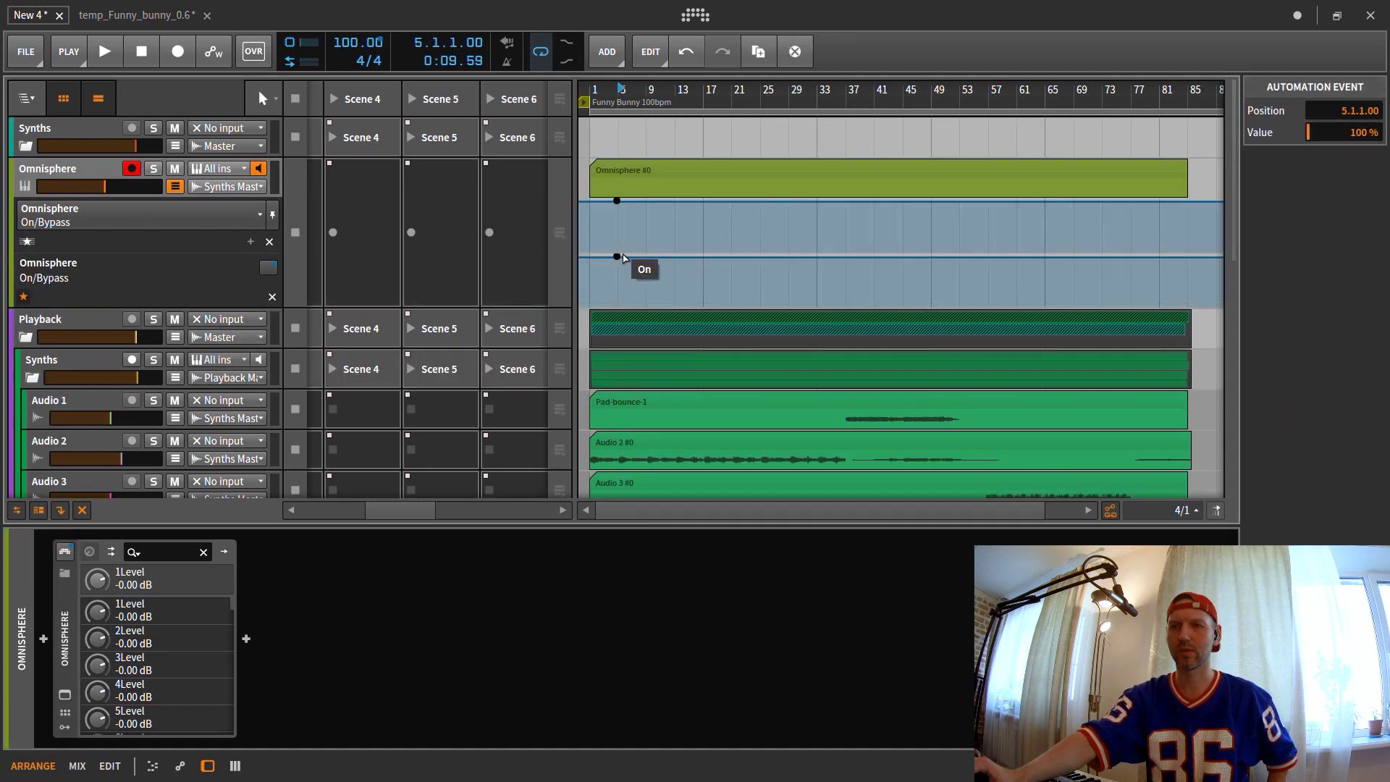
left_click_drag(616, 257, 589, 257)
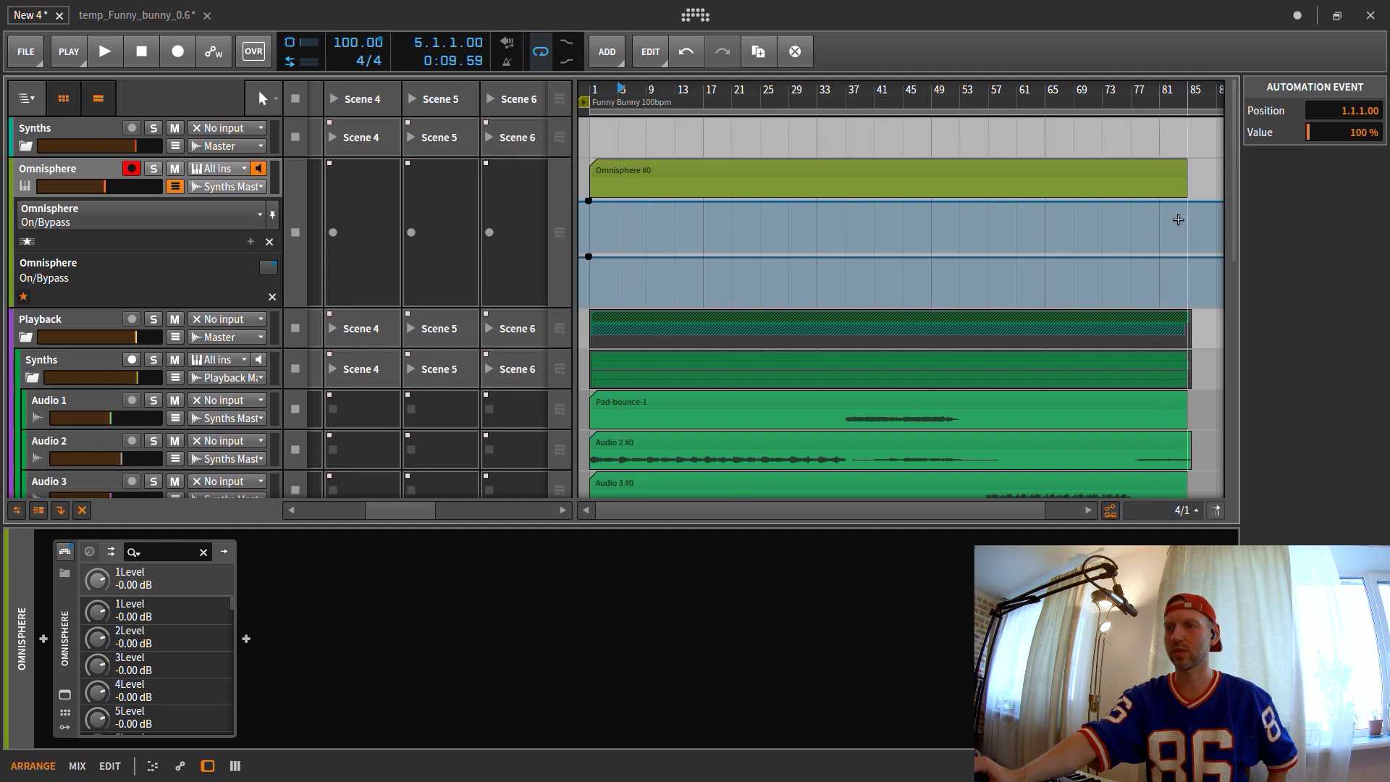
- Add an Off point at bar 85 in Omnisphere's On/Bypass automation and return the playhead to bar 1
double_click(1188, 257)
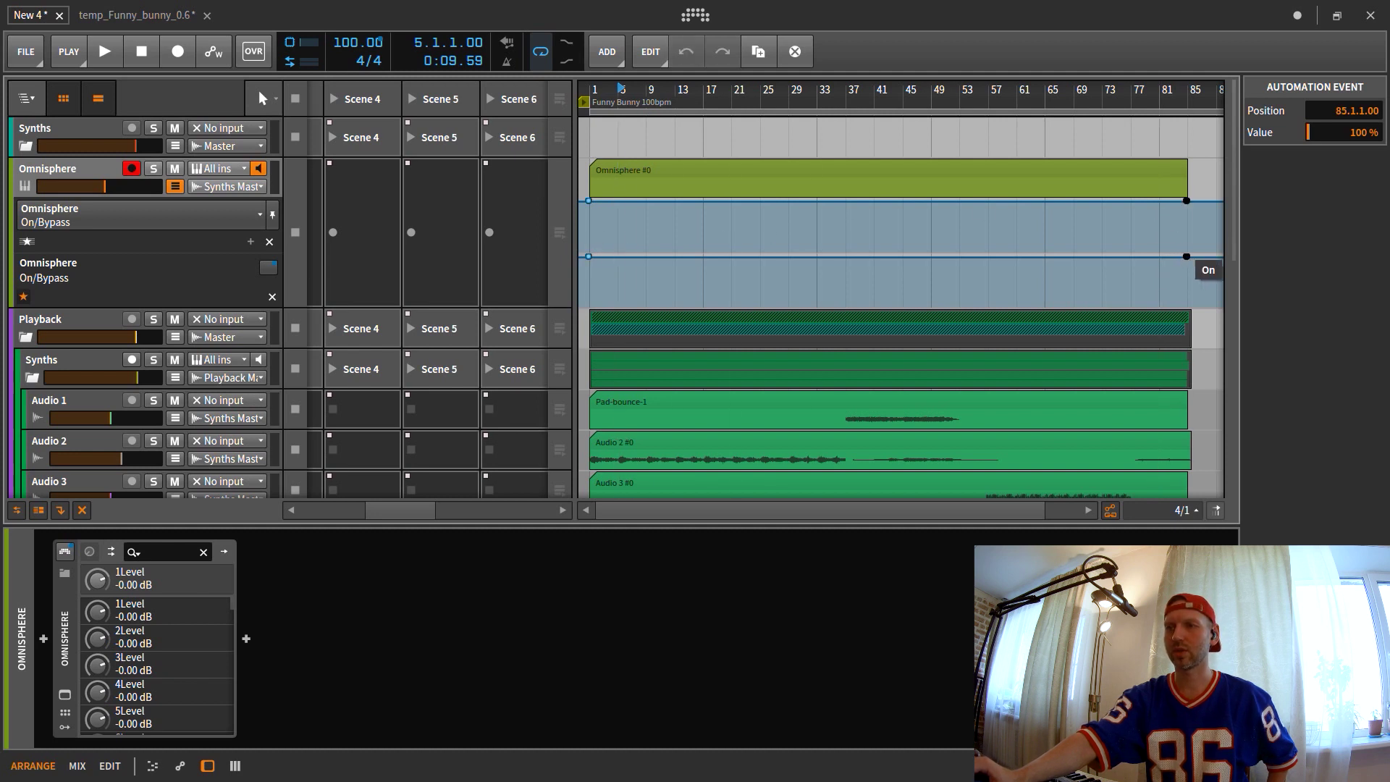
left_click_drag(1201, 258, 1204, 329)
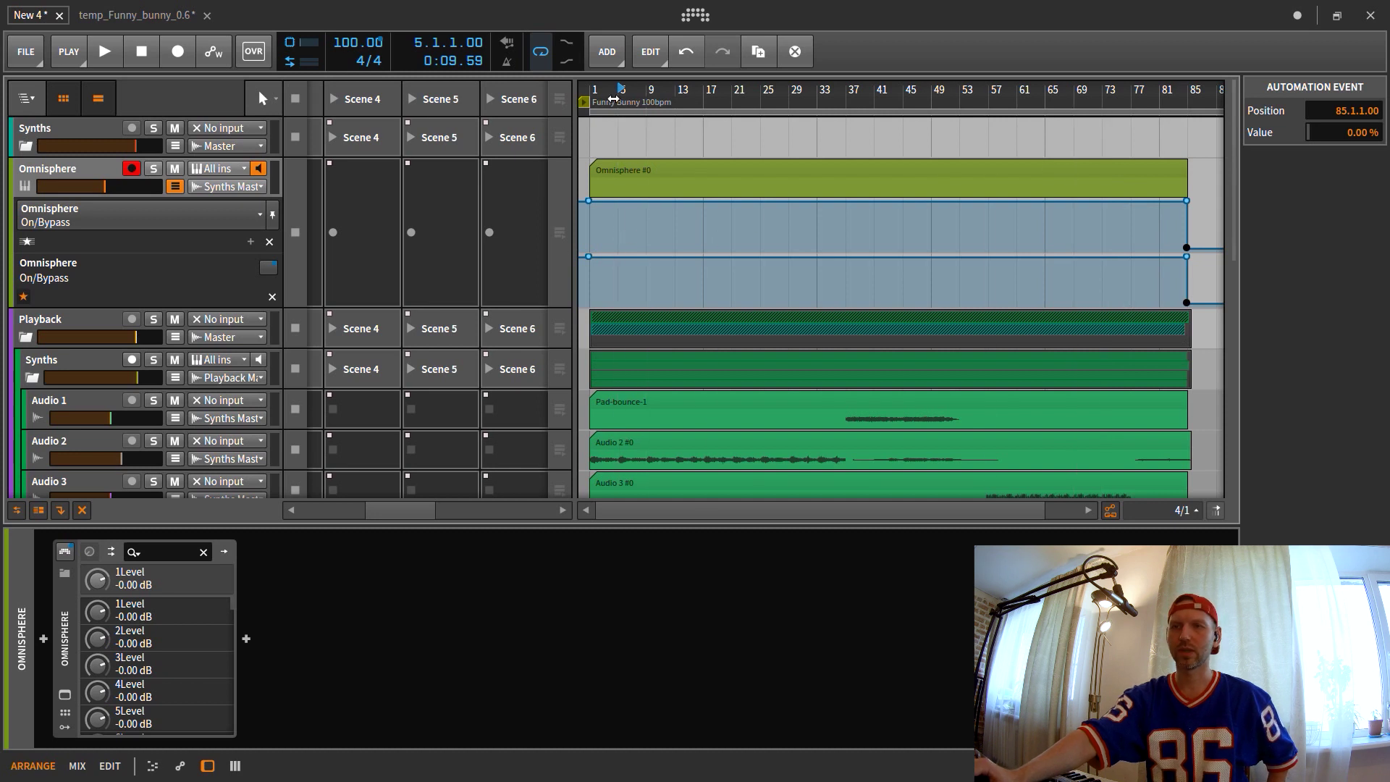
left_click(592, 91)
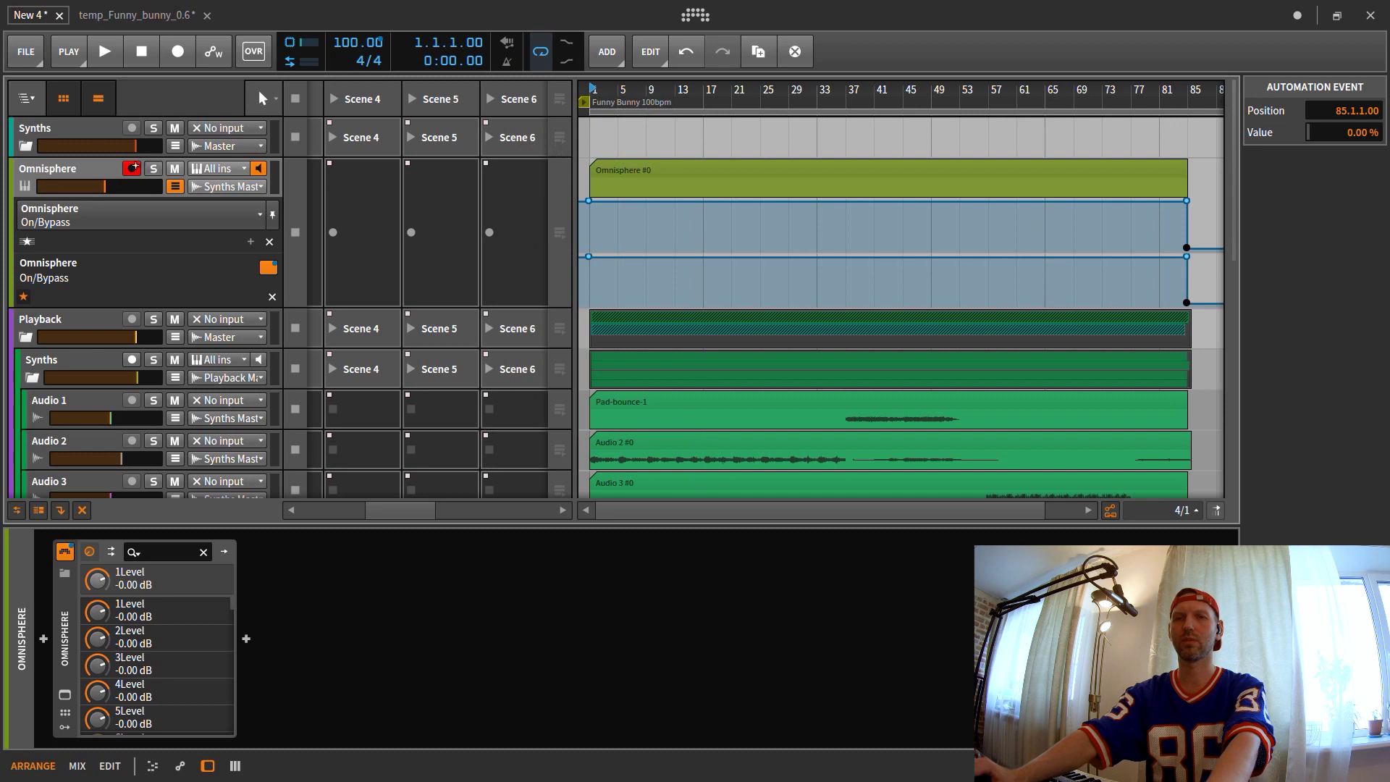
- Duplicate the Omnisphere track, show the copy's automation lane and load the Rhodes - LA Custom Stereo Phaser patch in its plugin
left_click(34, 174)
key("ctrl+d")
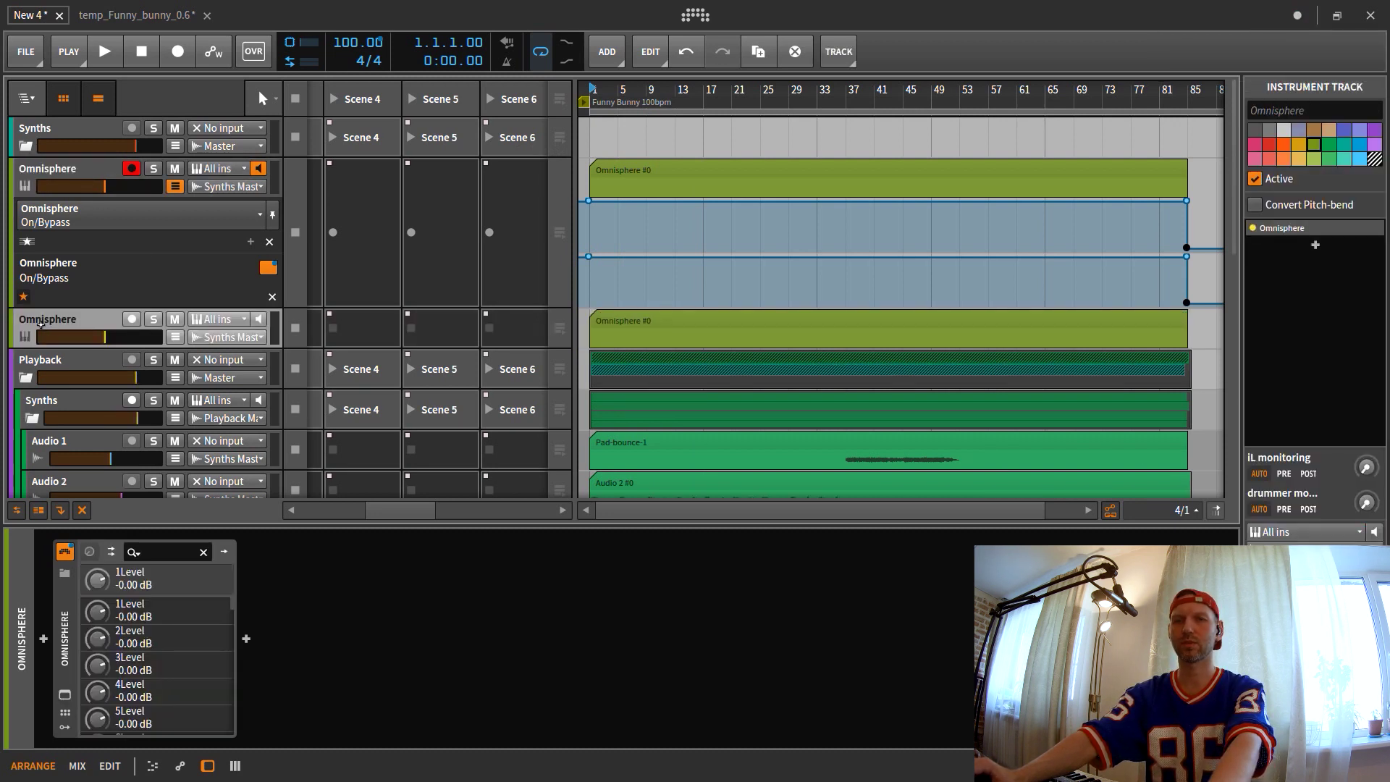
key("a")
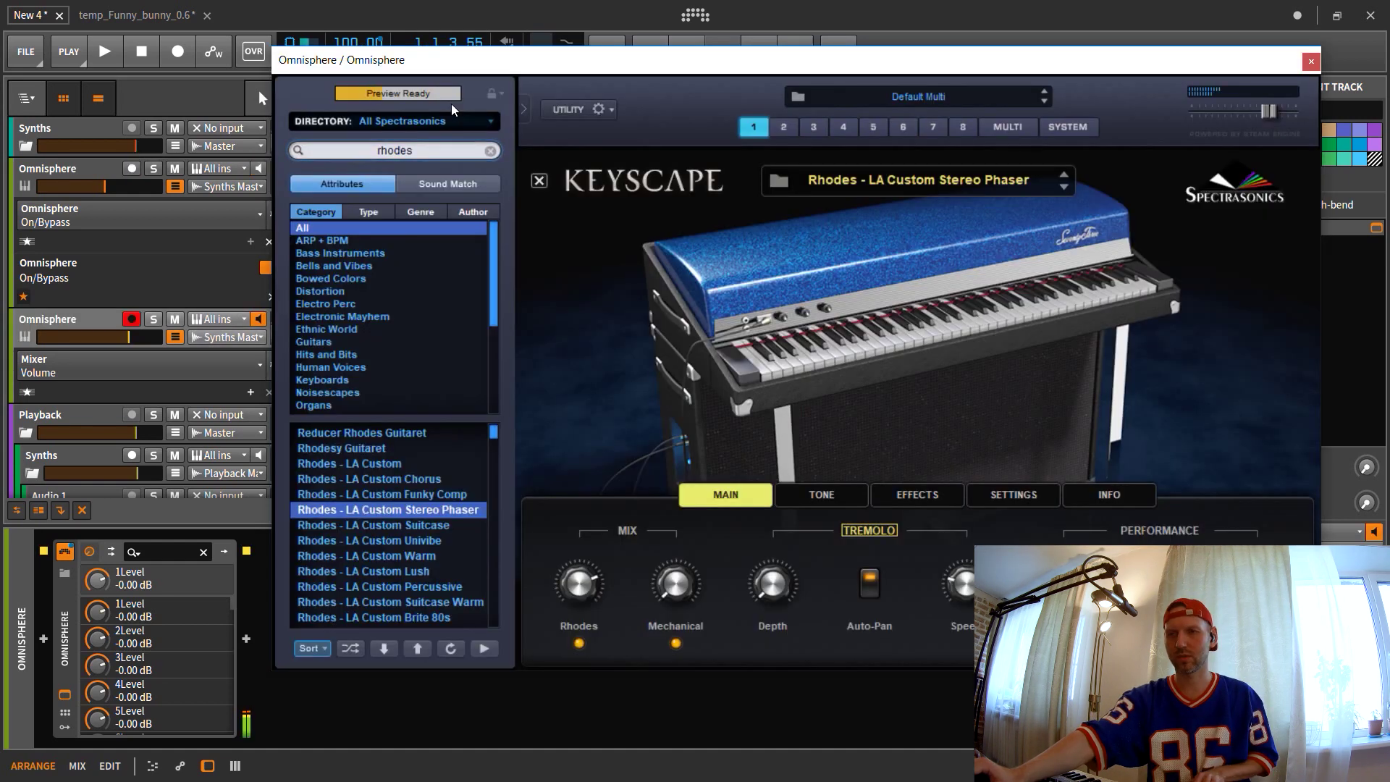
left_click(1311, 61)
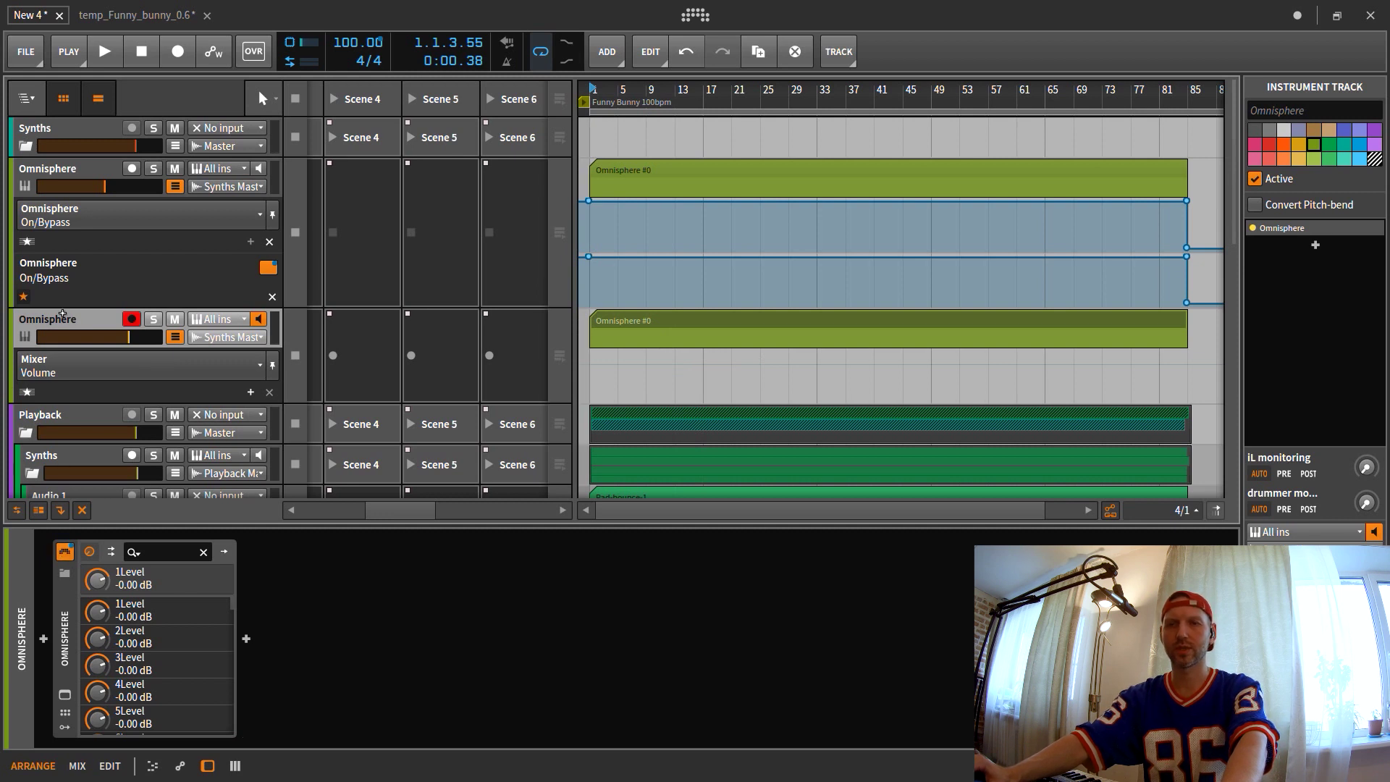
- Show the copied Omnisphere's On/Bypass automation, setting it Off at bar 1 and On from bar 17
left_click(65, 551)
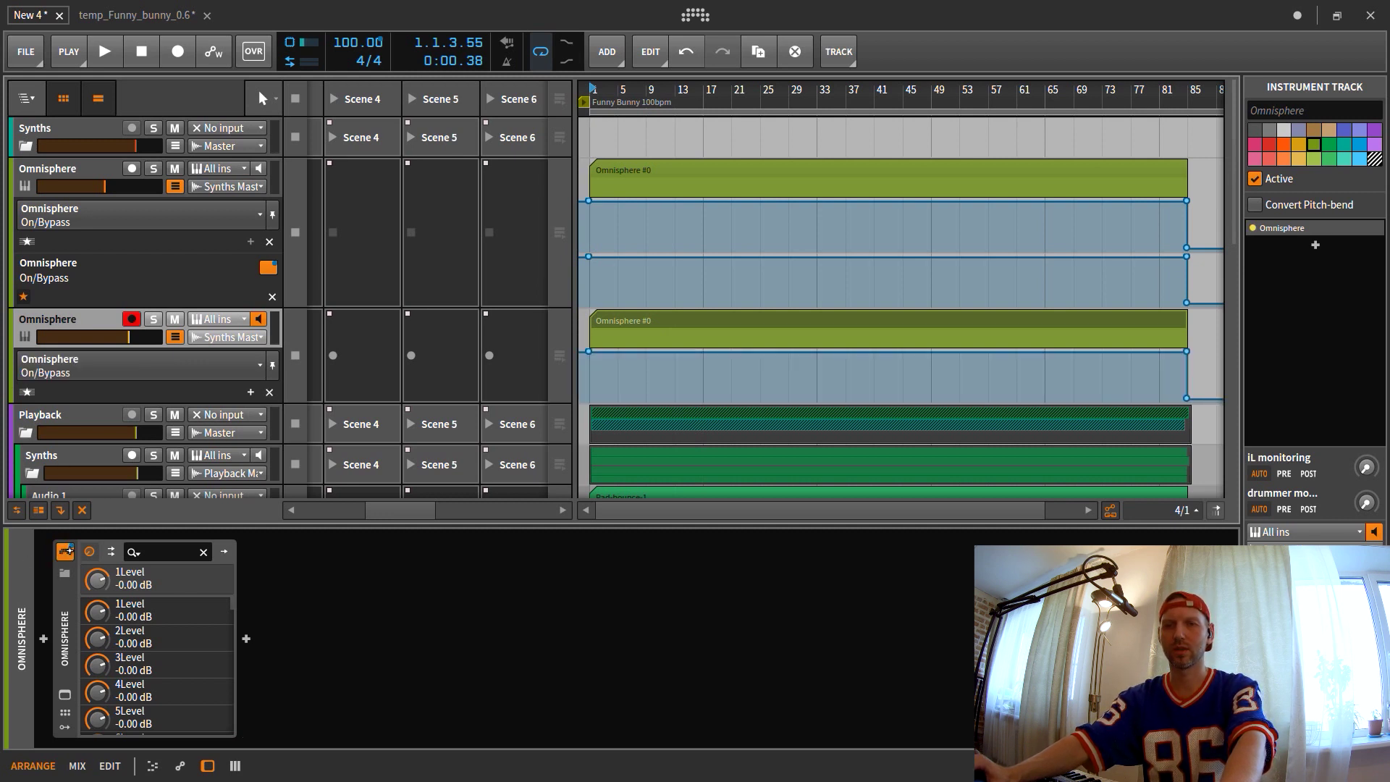
left_click_drag(588, 351, 589, 398)
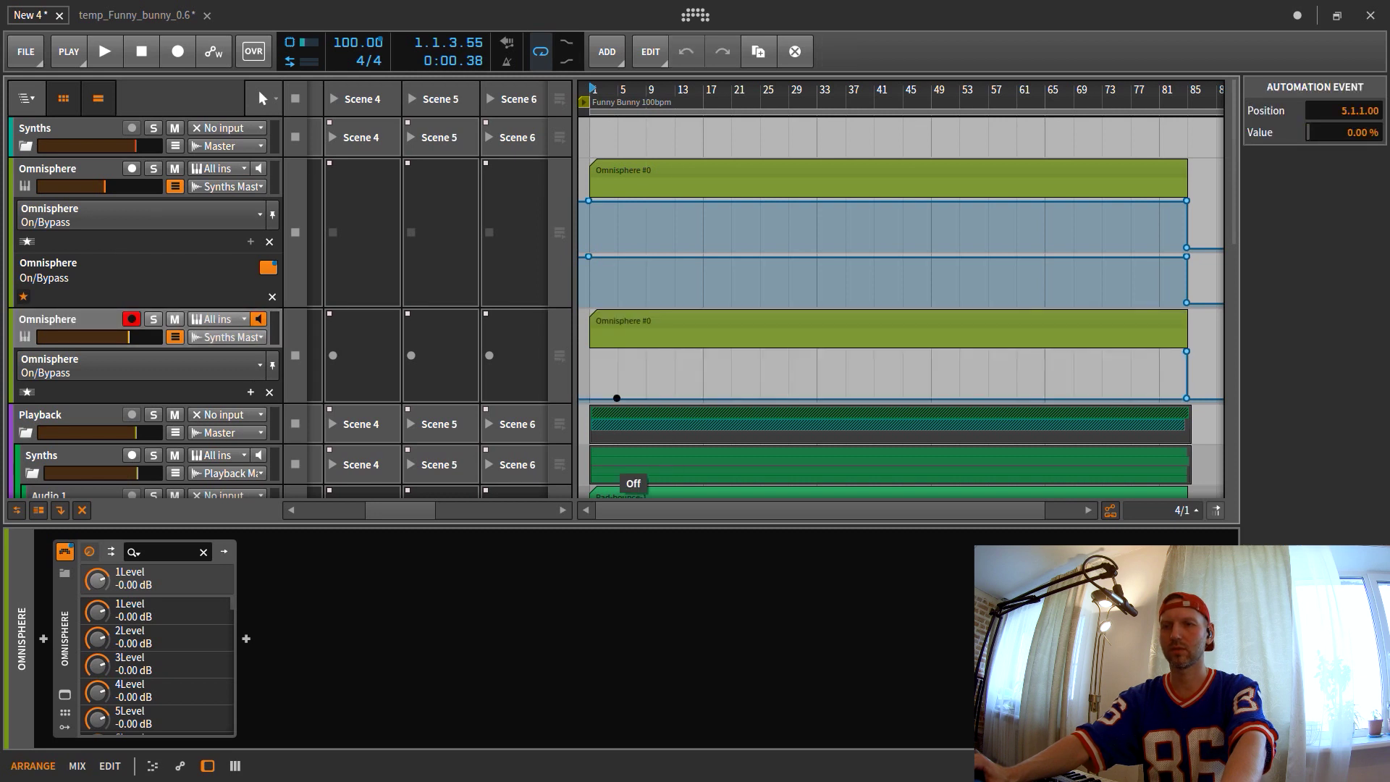
left_click_drag(757, 399, 702, 344)
- Set the original Omnisphere's bar 1 automation point to Off and play from bar 9 to test the activation
left_click_drag(588, 200, 589, 267)
left_click(649, 90)
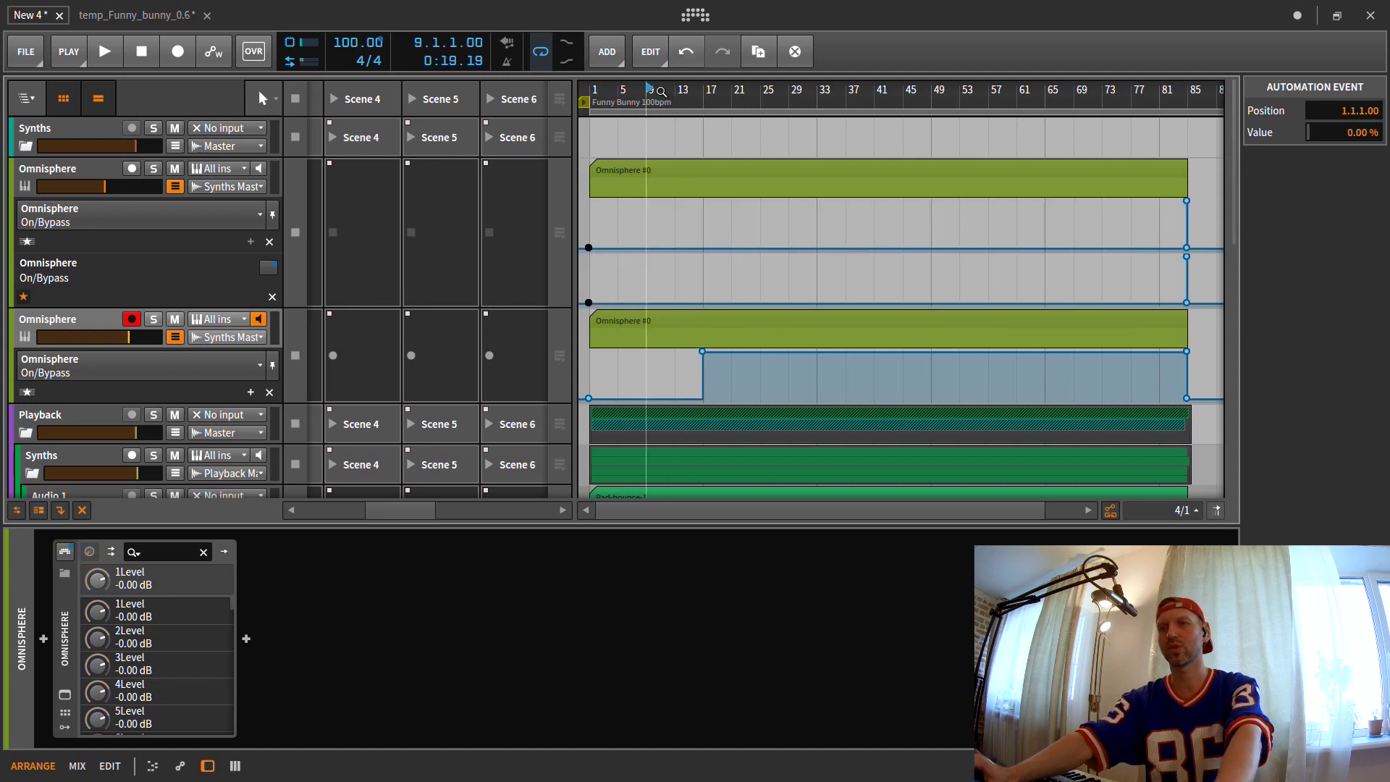
key("space")
key("space")
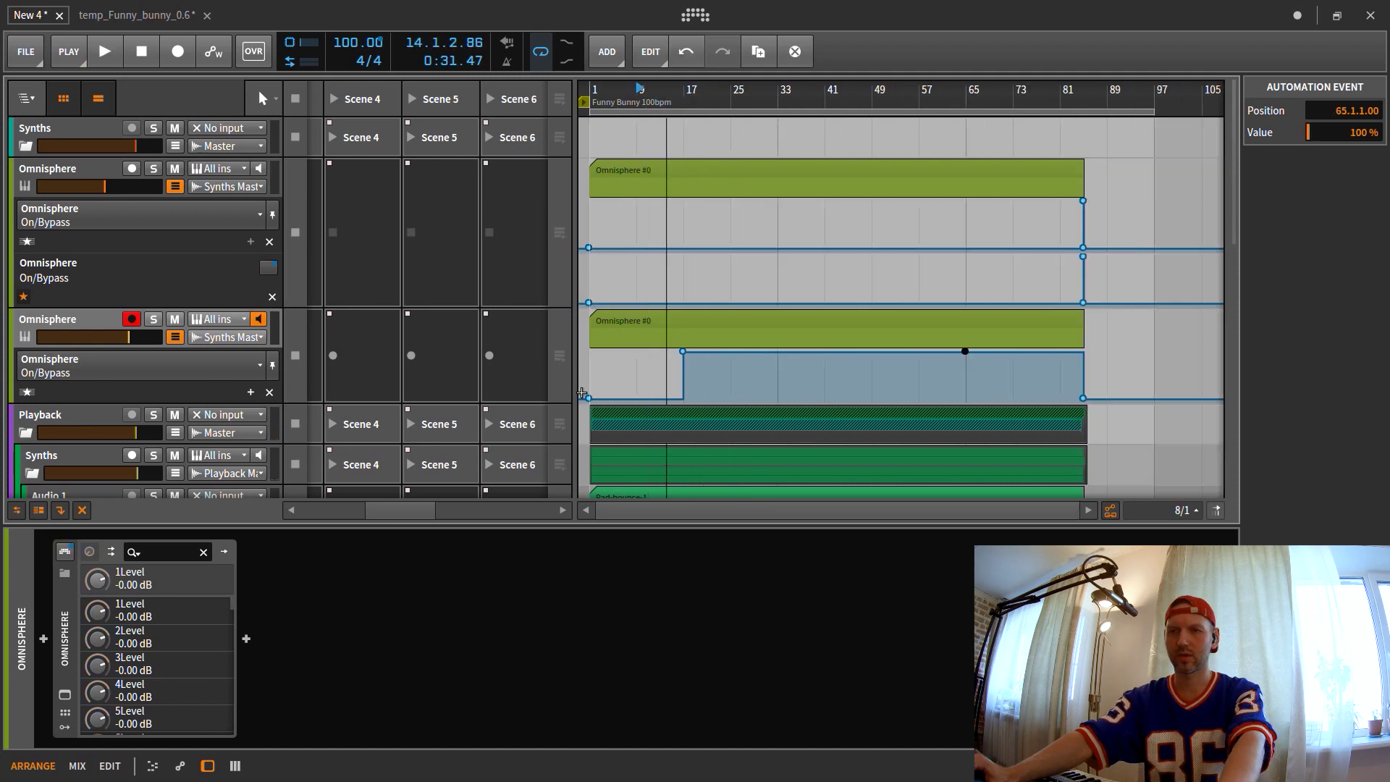
- Automate the copied Omnisphere On at bar 1 and Off at bar 17, and the original On from bar 17 until bar 65
left_click_drag(590, 401, 590, 349)
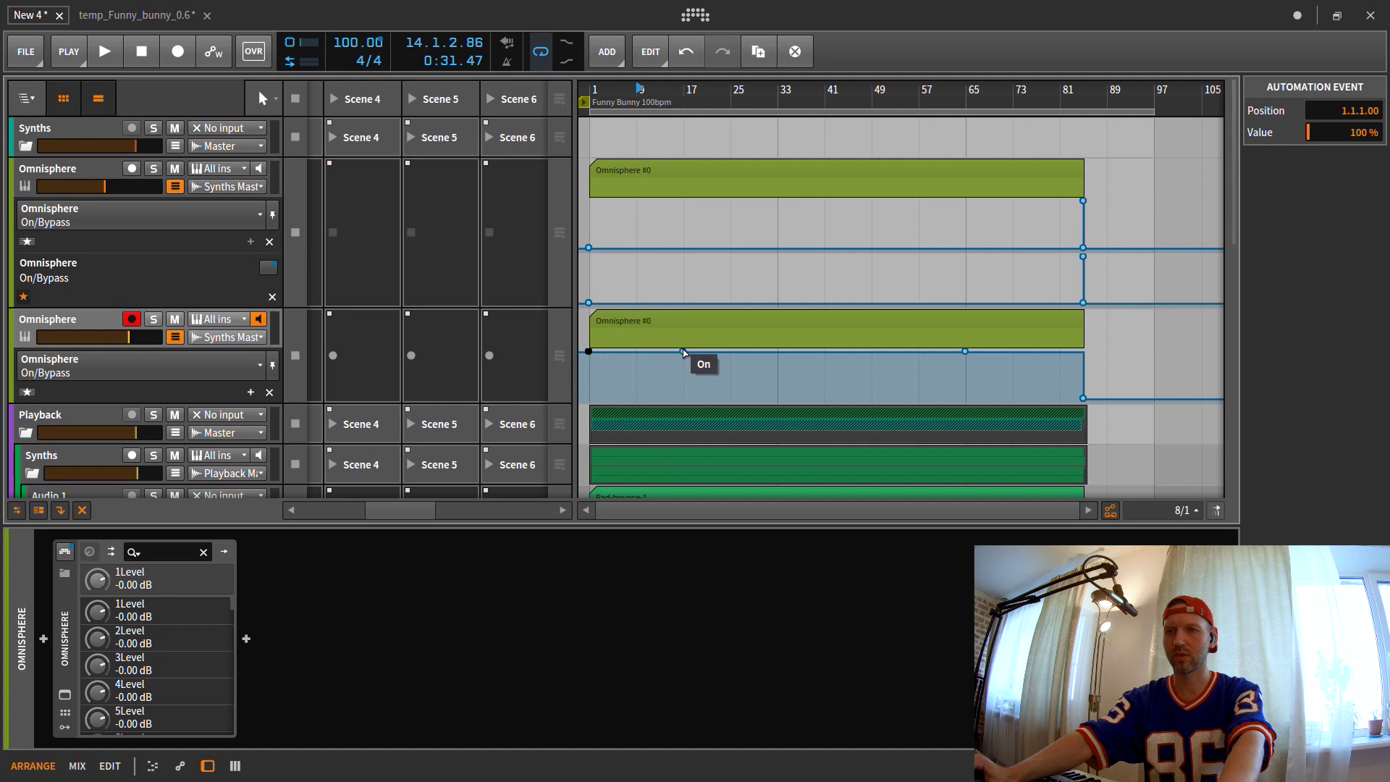
left_click_drag(682, 352, 684, 409)
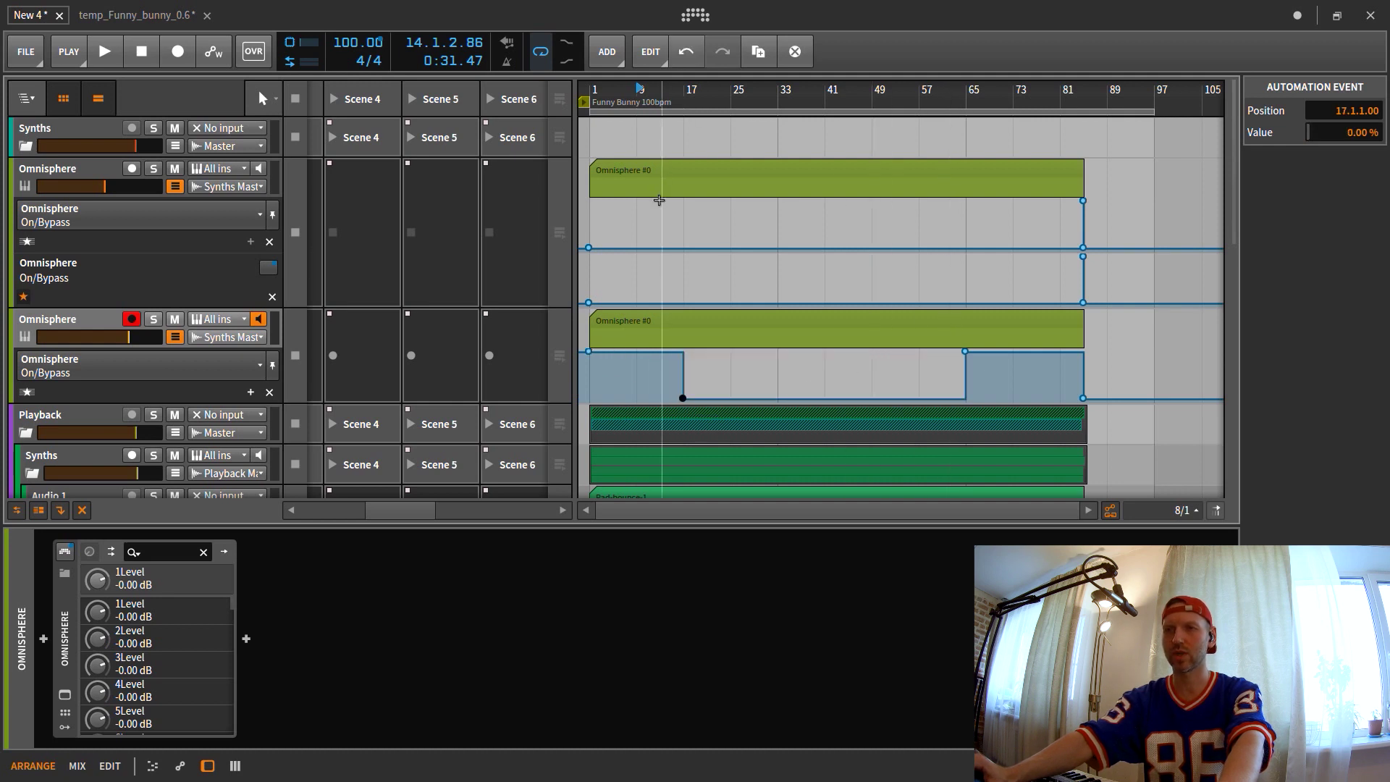
left_click_drag(687, 245, 692, 200)
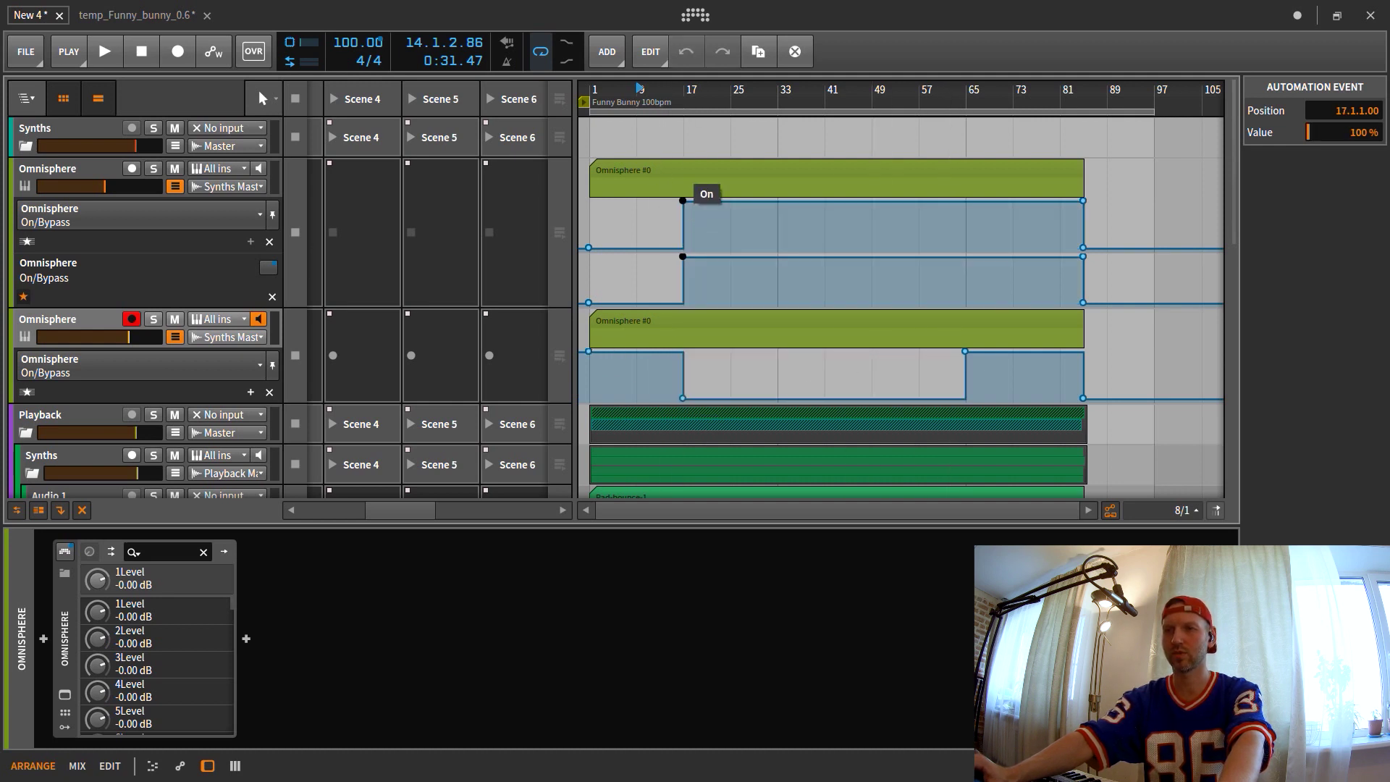
left_click_drag(966, 202, 970, 179)
left_click_drag(1083, 248, 966, 249)
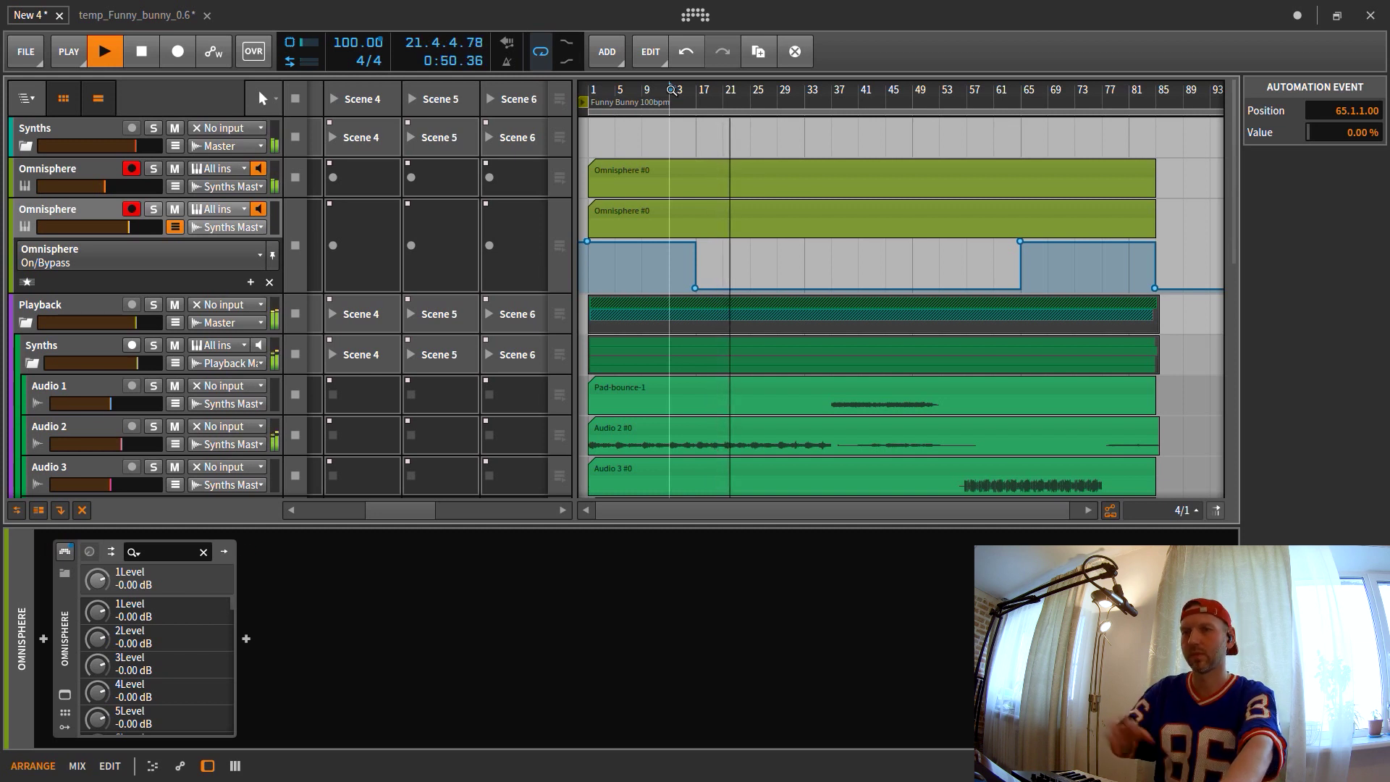
- Stop playback and hide the automation lane of the second Omnisphere track
key("space")
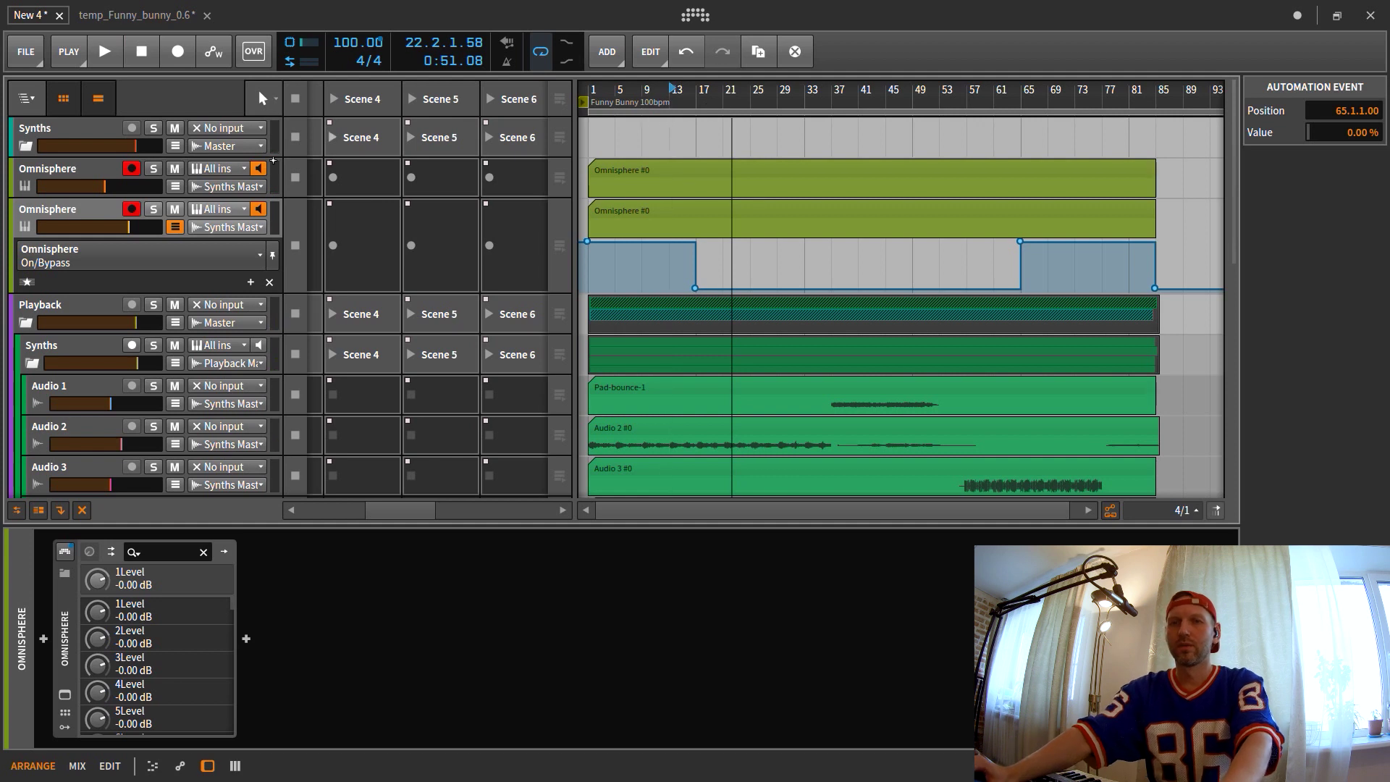
key("minus")
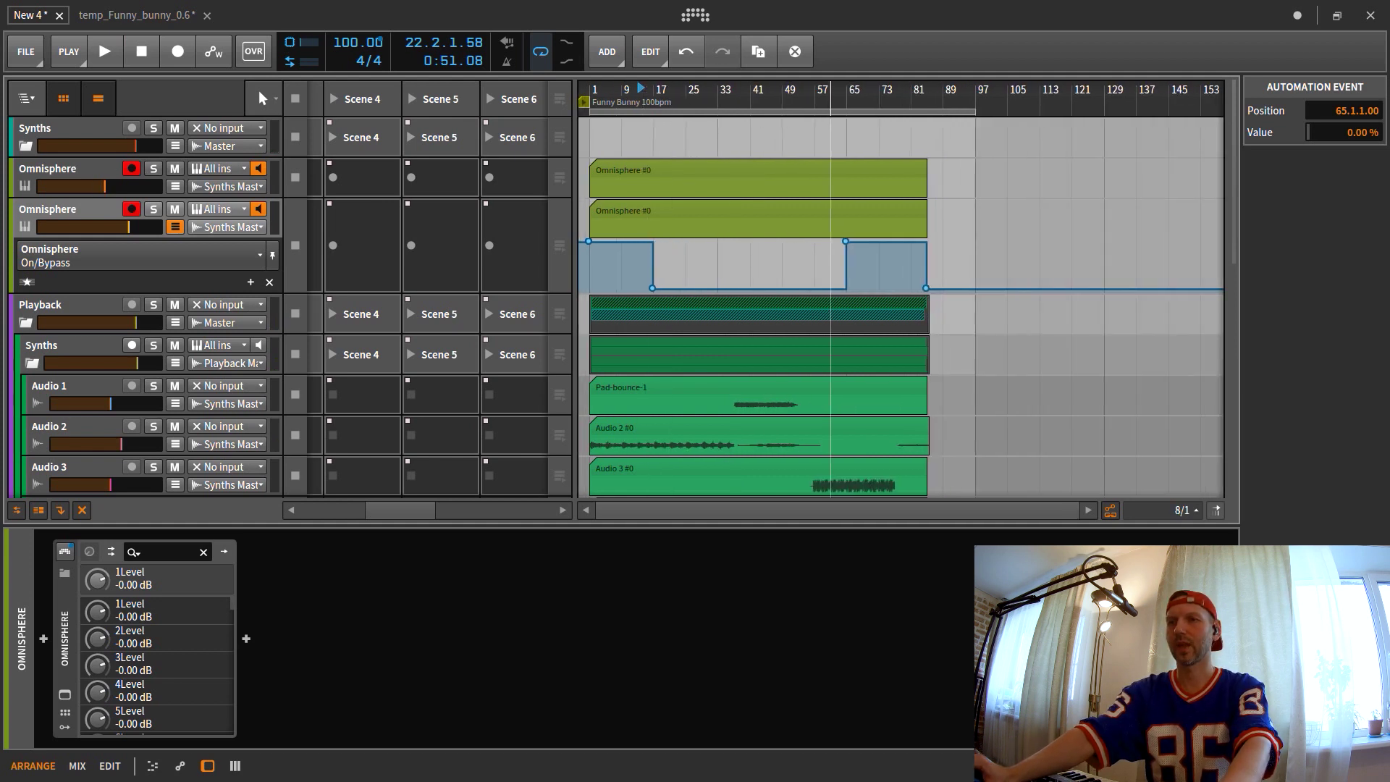
left_click(175, 228)
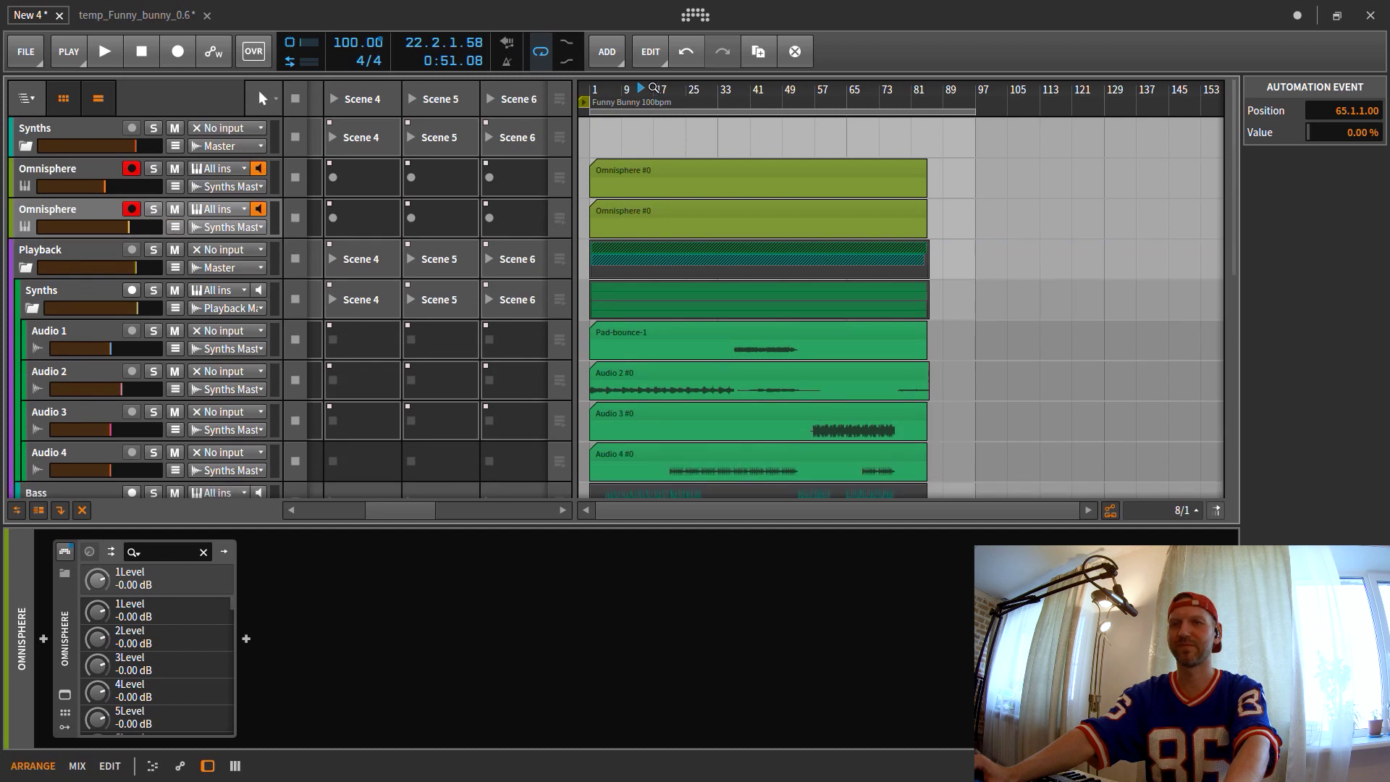
- Widen the clip launcher to show scenes from Scene 2 onward and return the playhead to bar 1
left_click_drag(634, 94, 633, 118)
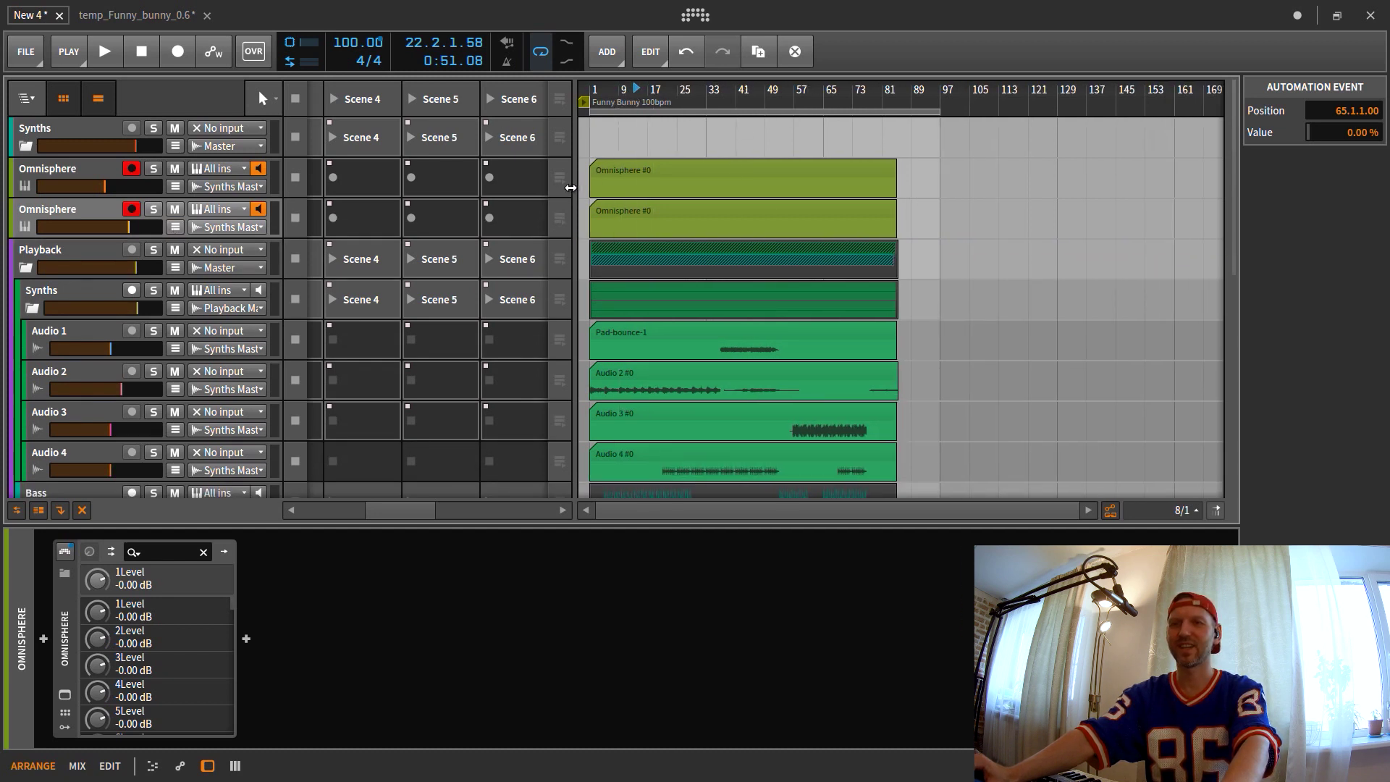
left_click_drag(574, 186, 777, 190)
left_click_drag(552, 510, 473, 478)
left_click_drag(795, 91, 796, 178)
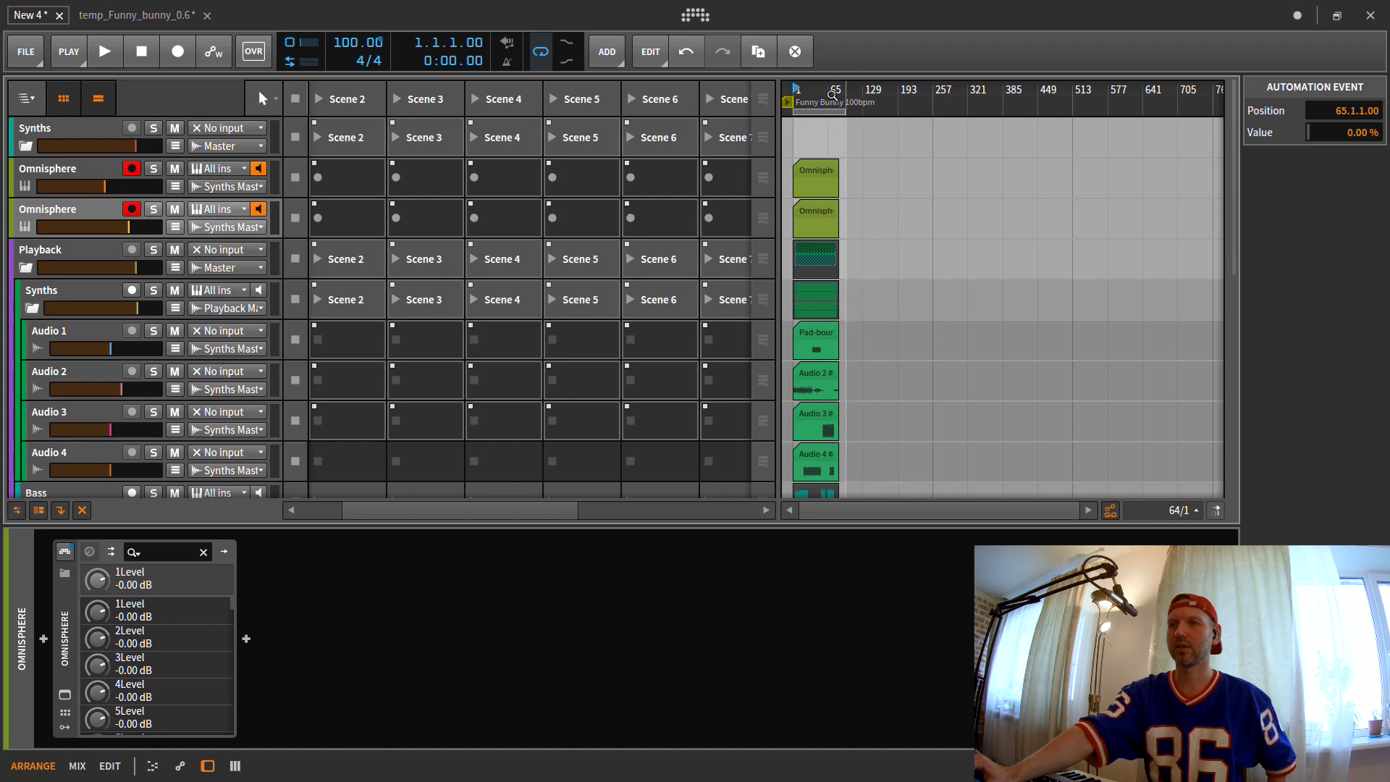
left_click(933, 91)
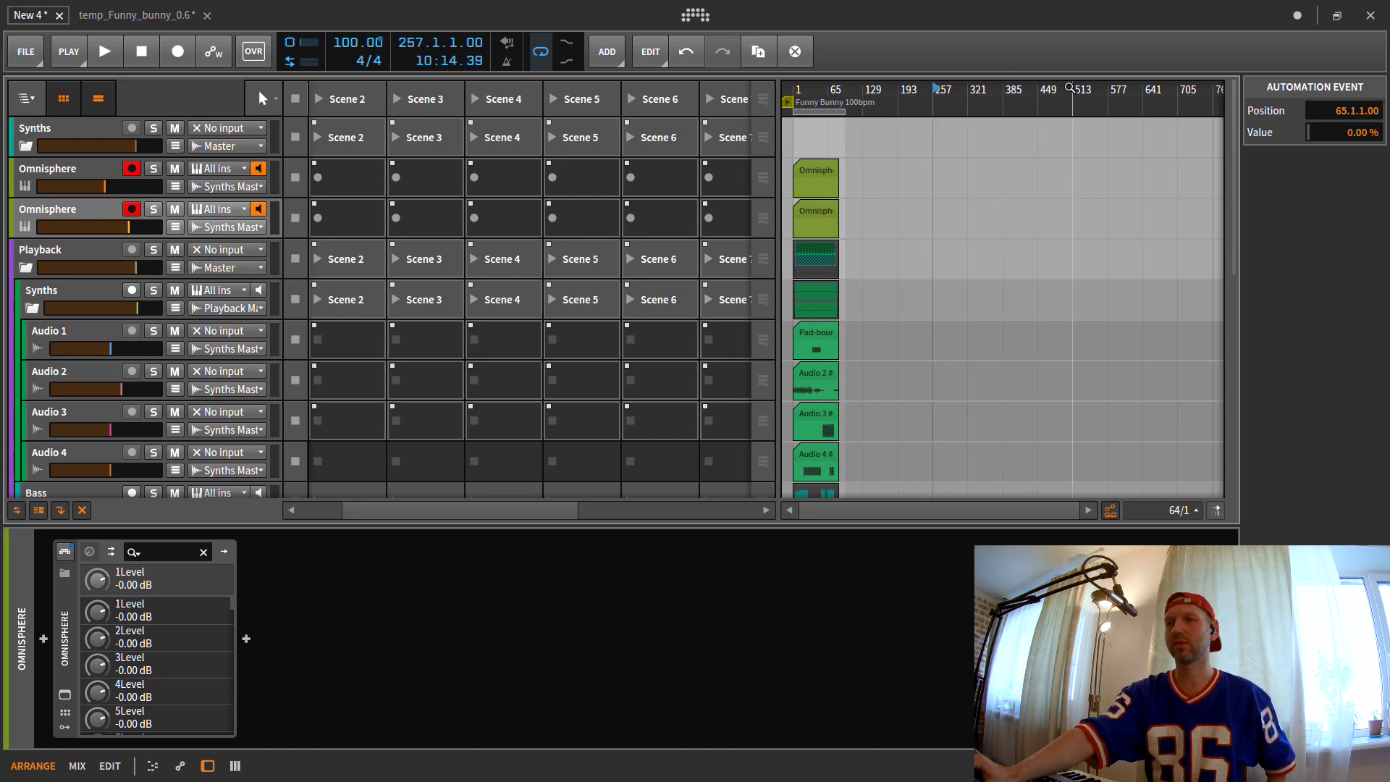
left_click(795, 90)
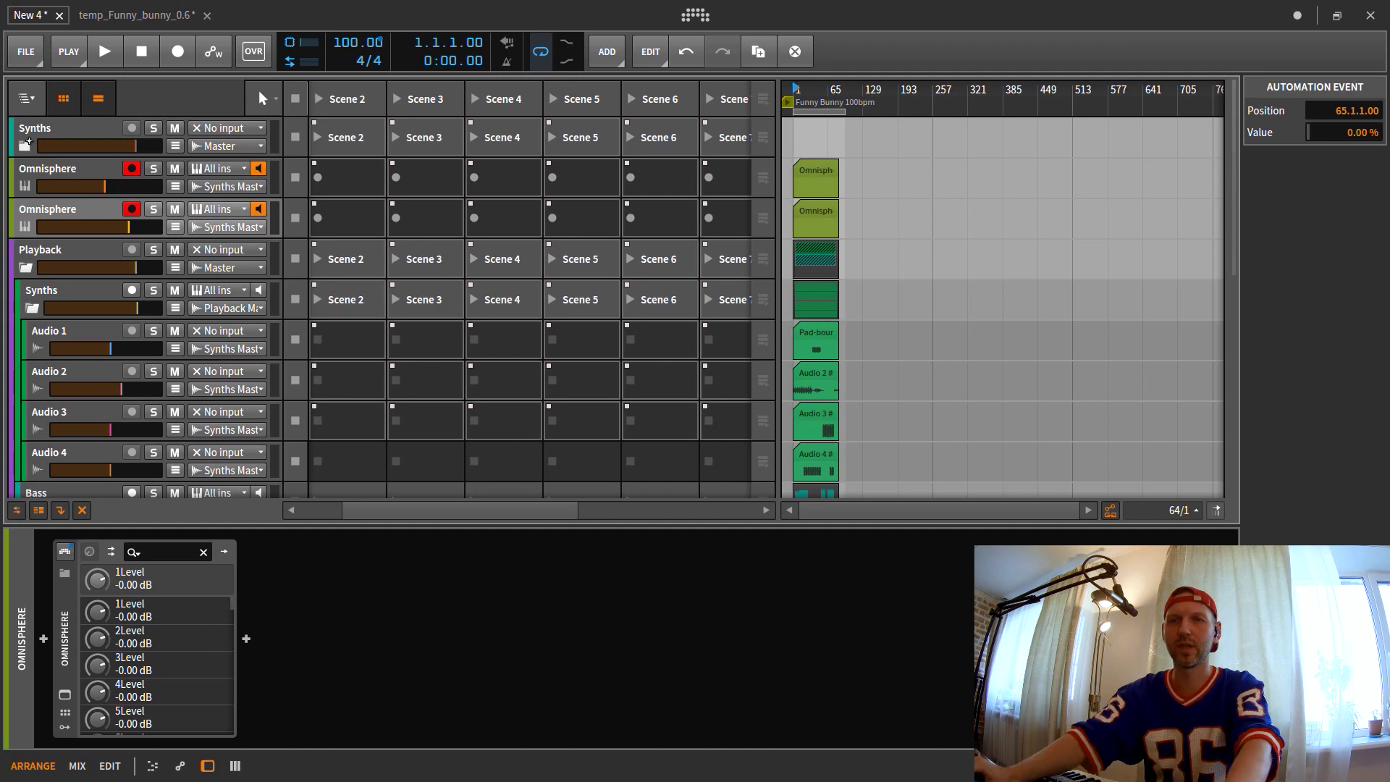
mouse_move(773, 126)
left_mouse_down()
mouse_move(667, 126)
mouse_move(756, 116)
left_mouse_up()
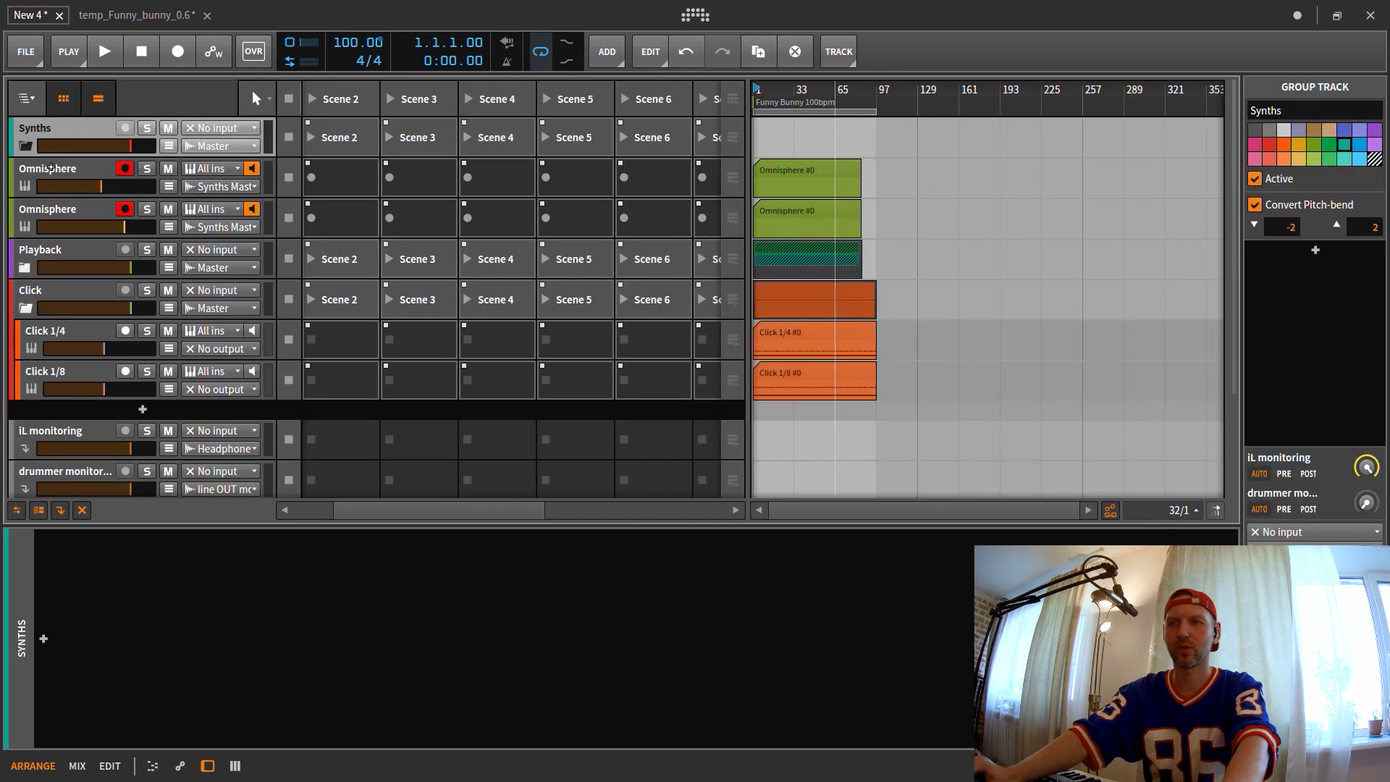
- Move both Omnisphere tracks into the top-level Synths group
left_click(50, 172)
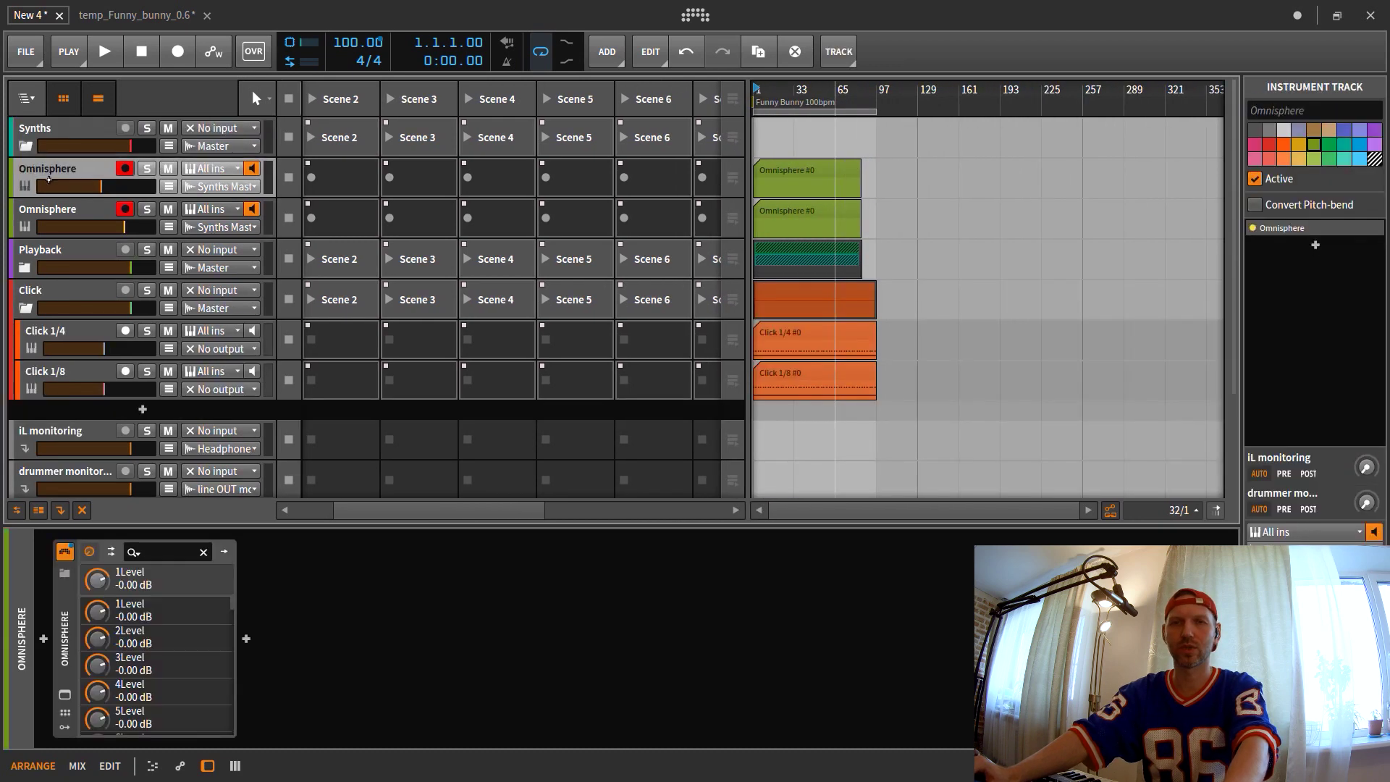
left_click(27, 211, "shift")
left_click_drag(28, 211, 31, 143)
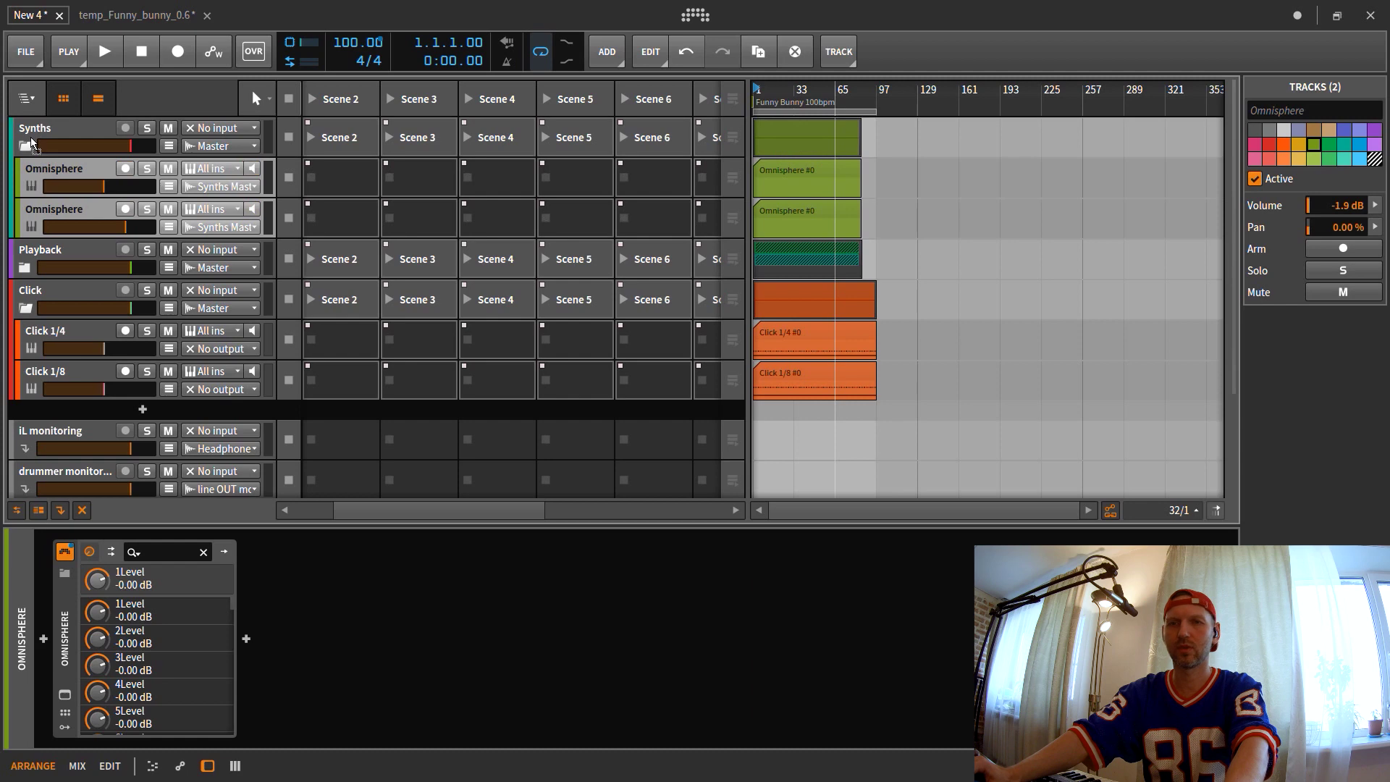
- Collapse the Synths, Playback and Click groups in the track list
left_click(25, 146)
left_click(24, 183)
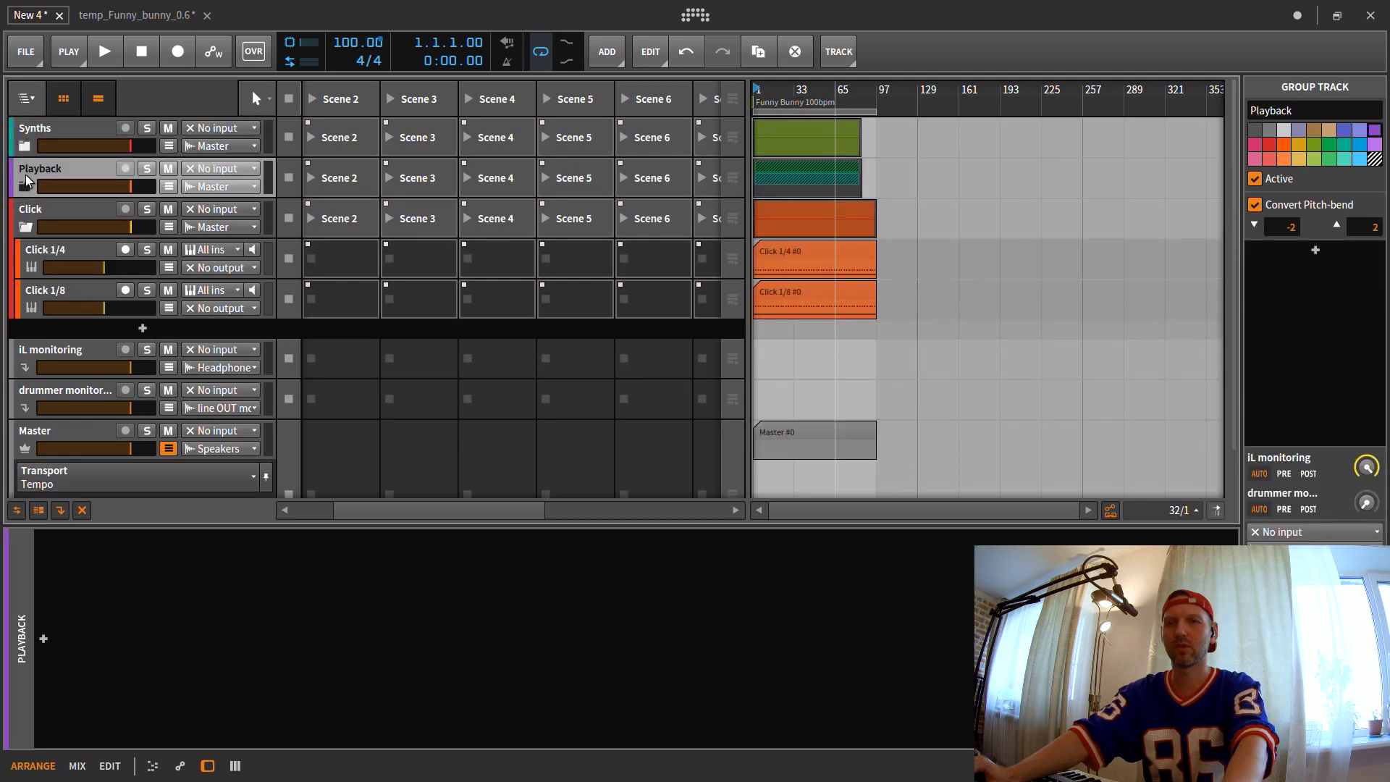
left_click(25, 186)
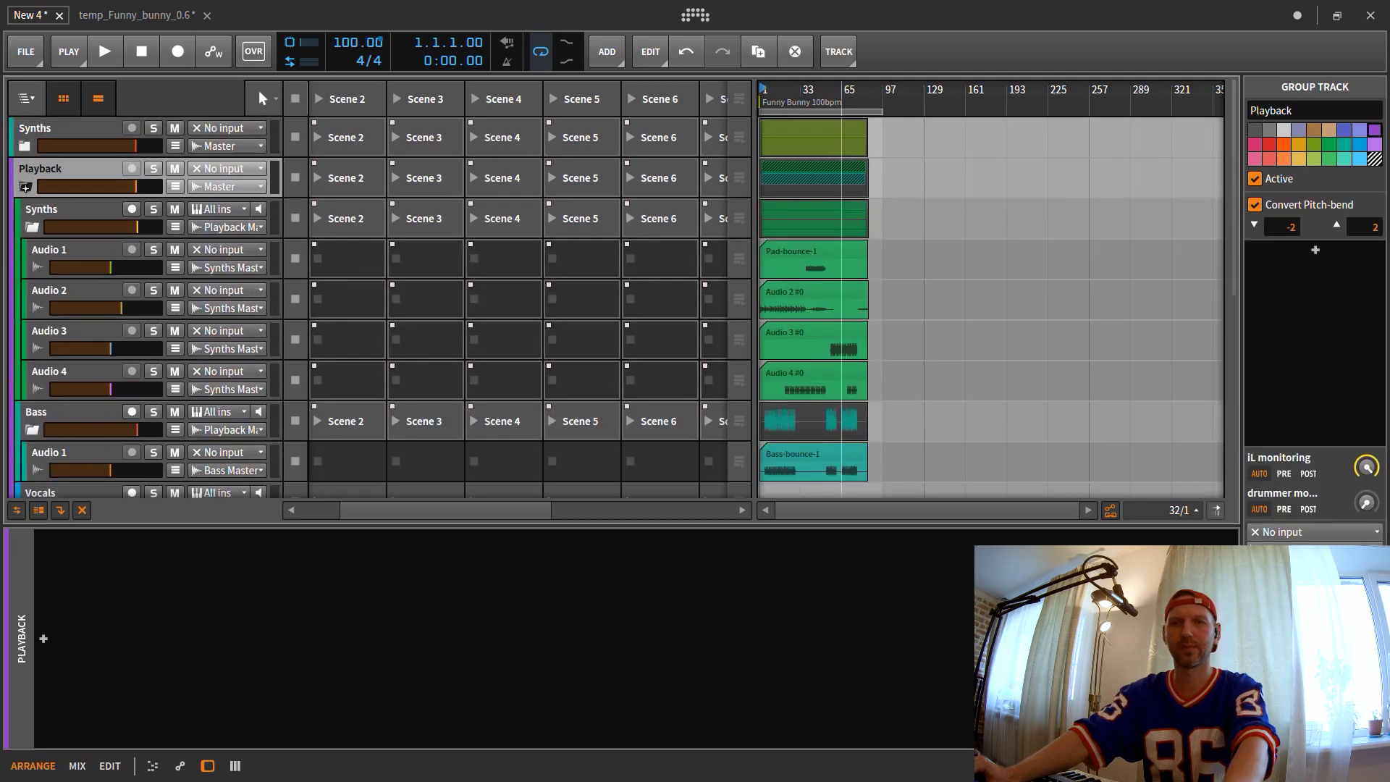
left_click(25, 186)
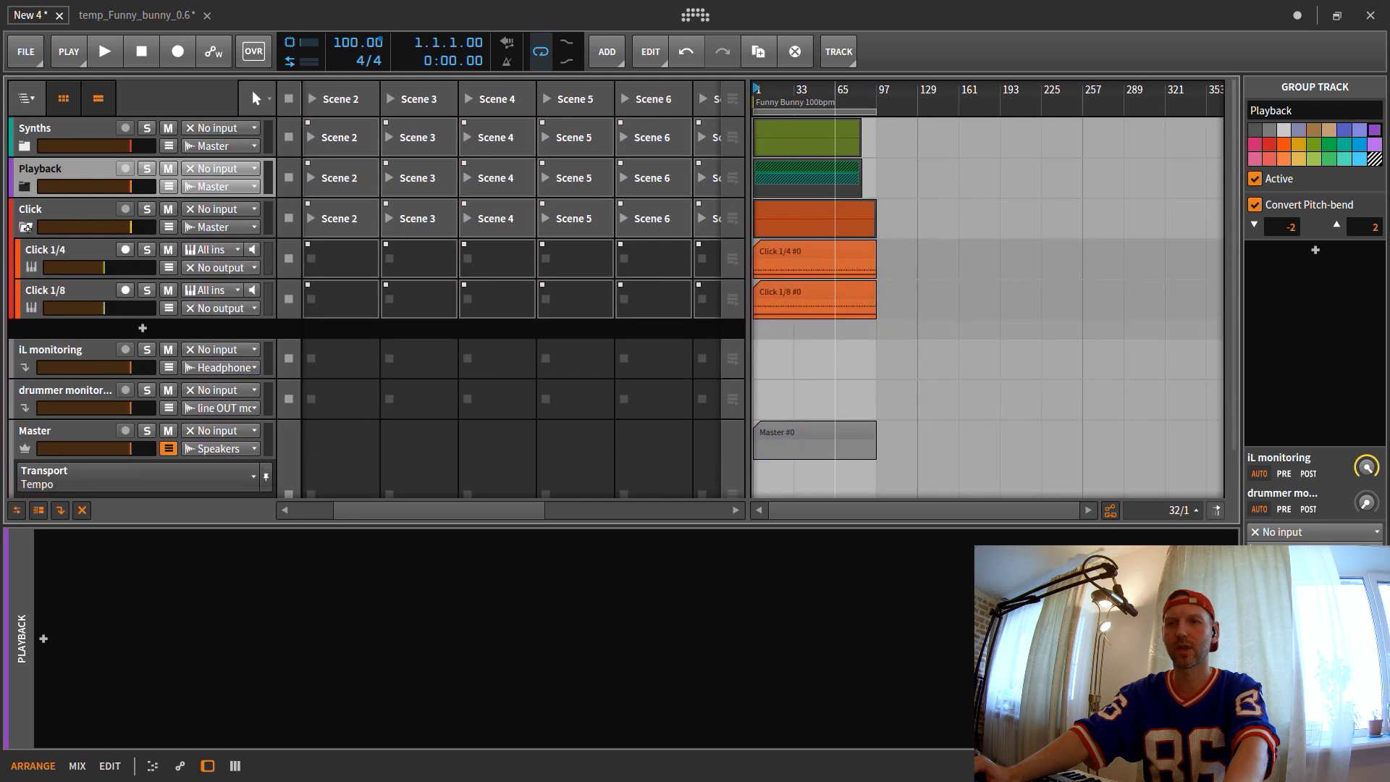
left_click(25, 227)
left_click(25, 227)
left_click(26, 227)
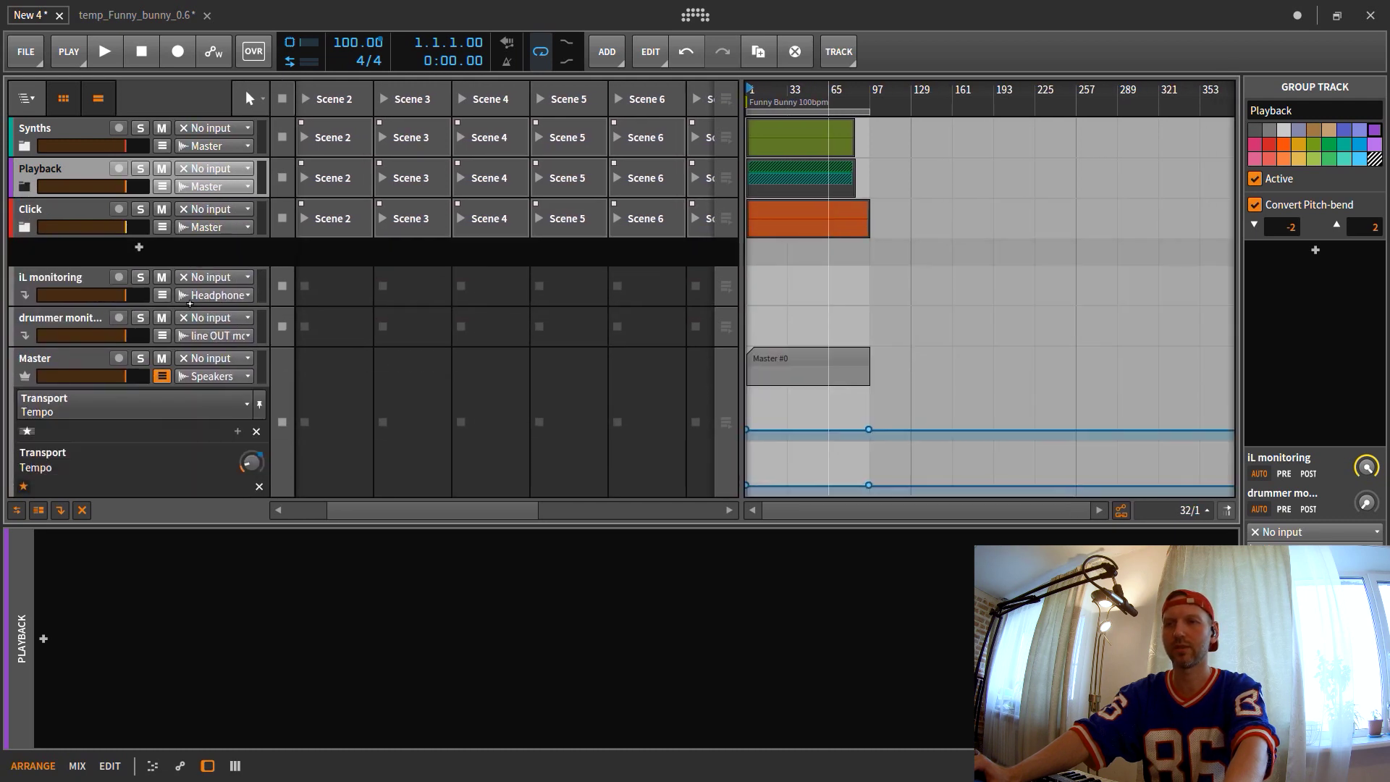
- Copy the Synths, Playback, Click and Master arranger clips into the launcher slots of Scene 2
left_click(776, 366)
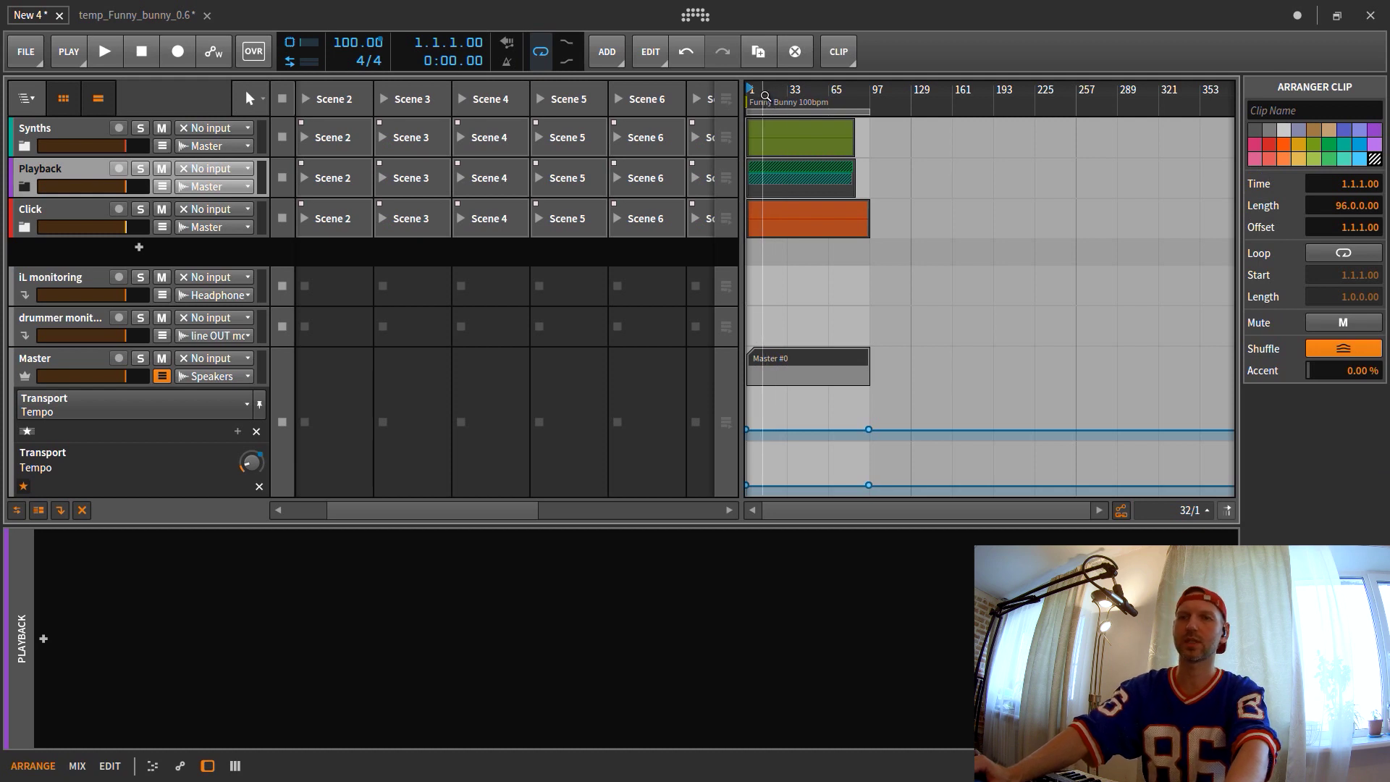
left_click_drag(763, 90, 795, 150)
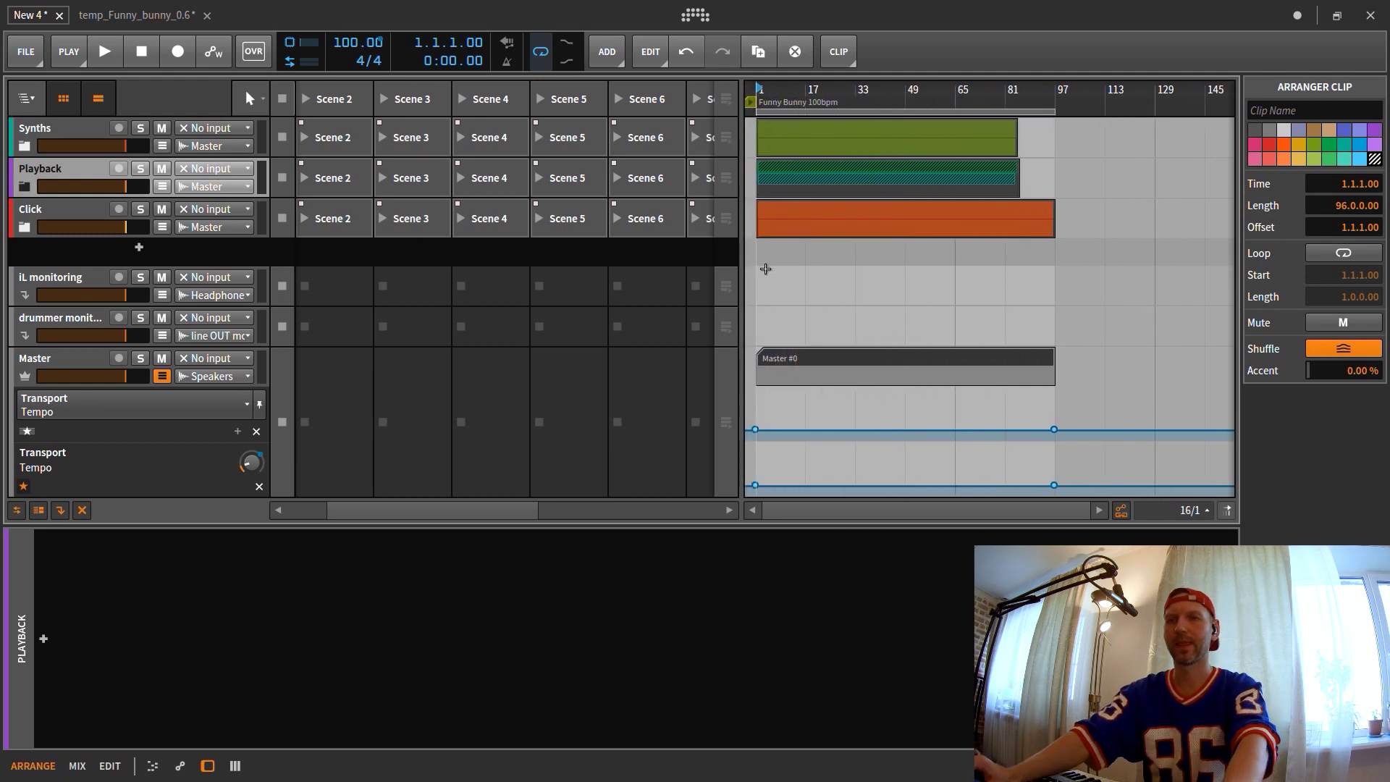
left_click(807, 120, "shift")
left_click_drag(807, 132, 339, 133)
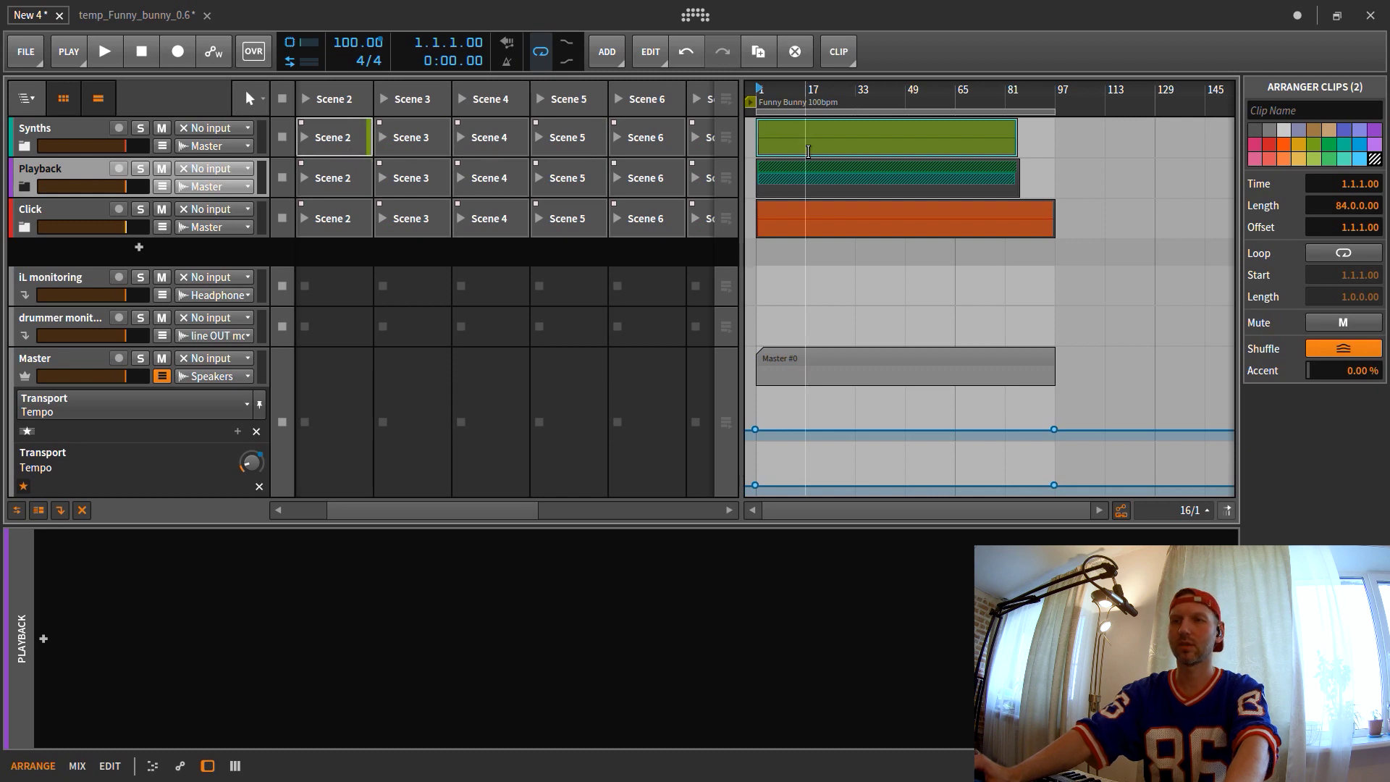
left_click_drag(824, 172, 337, 178)
left_click_drag(822, 216, 335, 221)
left_click_drag(805, 358, 347, 394)
- Rename the launcher's Scene 2 as Funny Bunny 100bpm
left_click(333, 98)
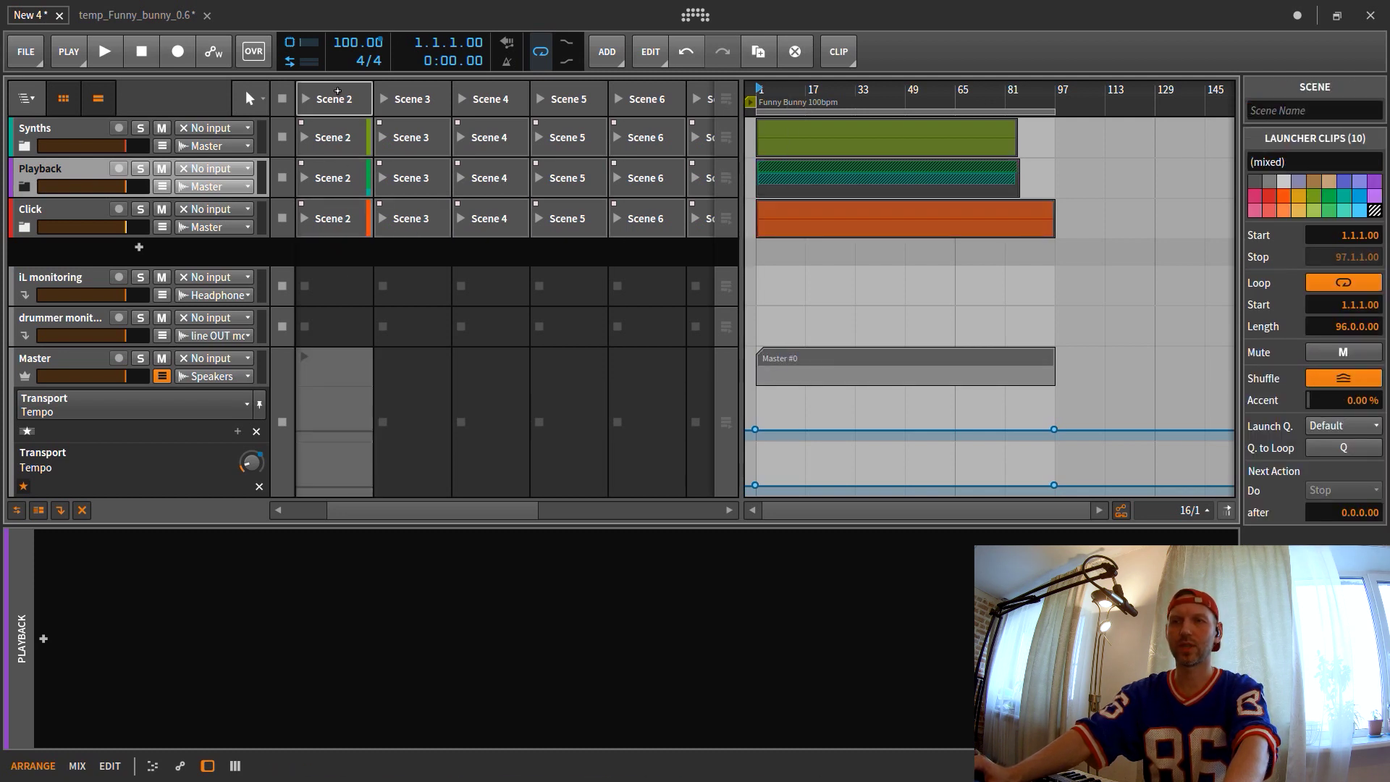
double_click(333, 98)
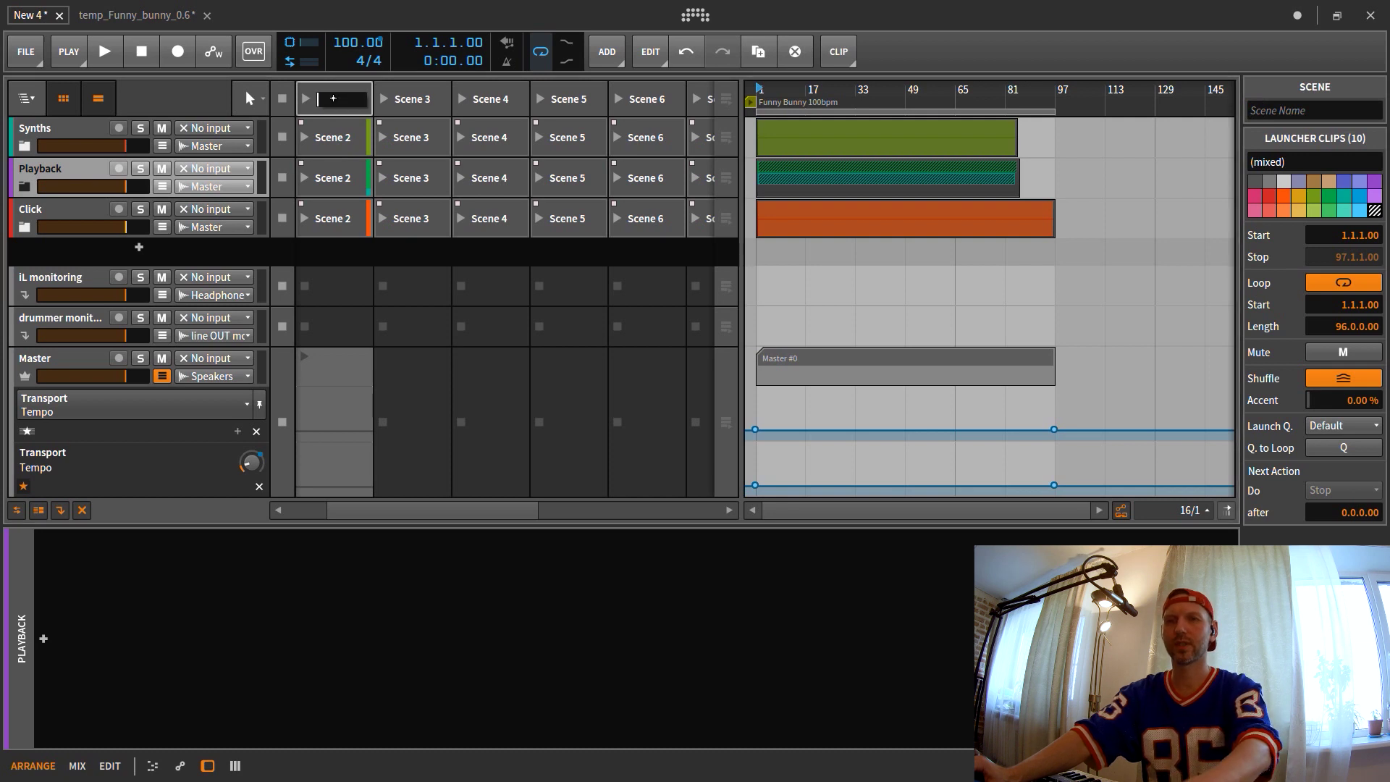
type("F")
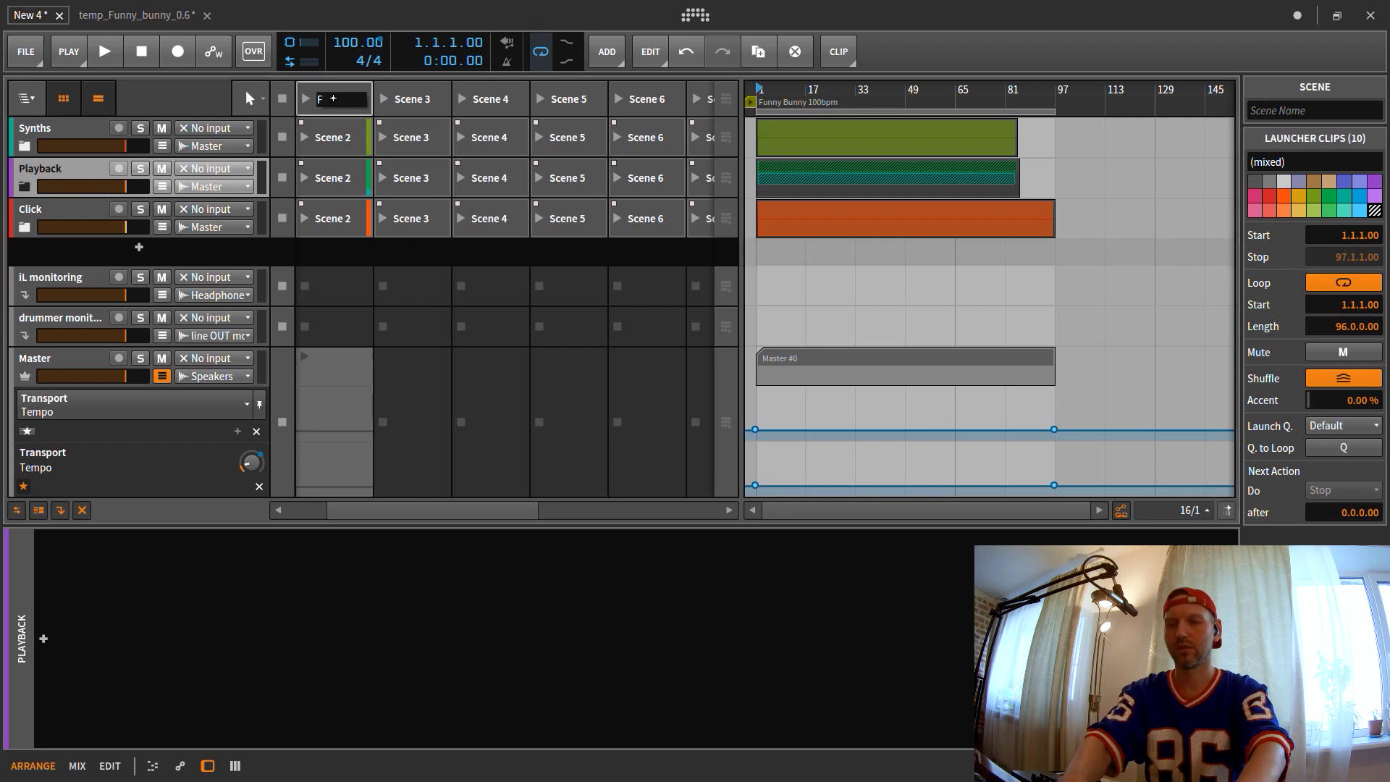
type("unny Bu")
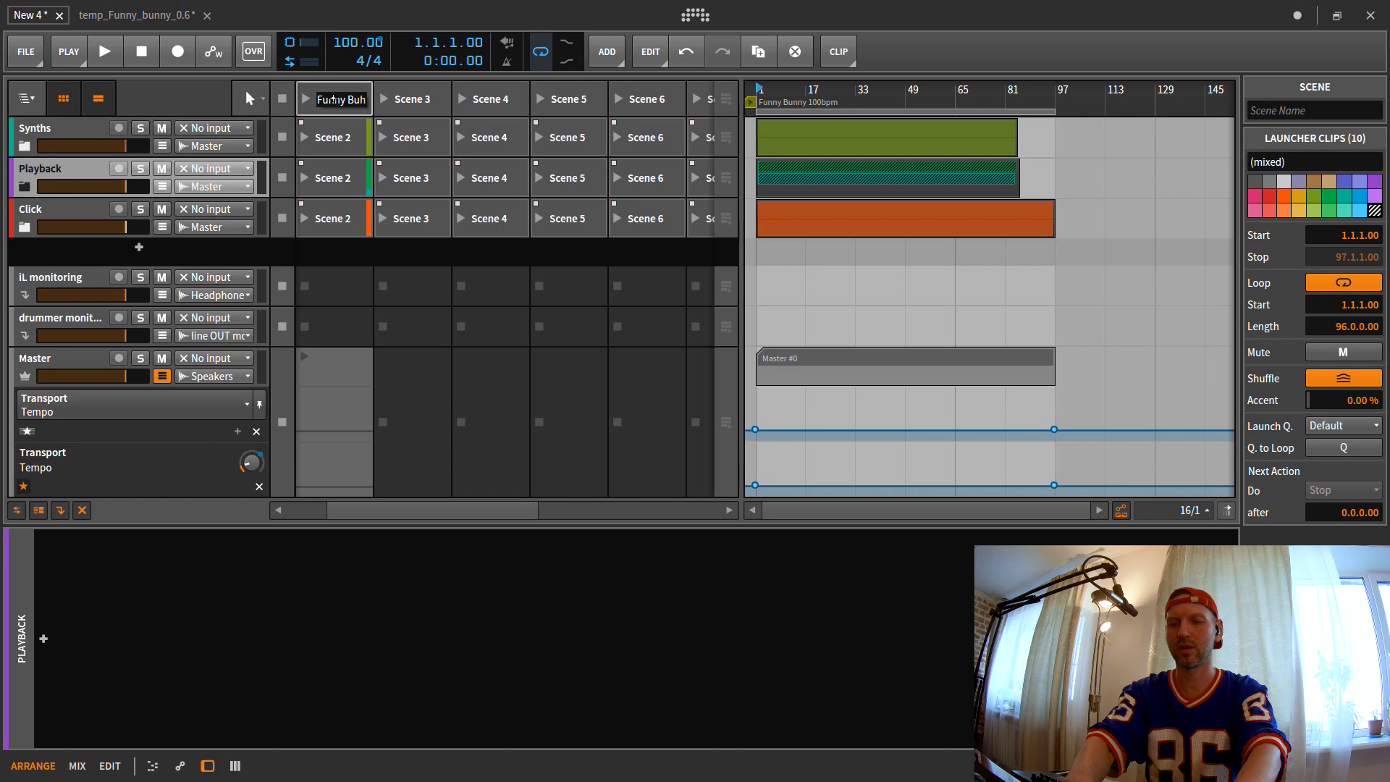
type("nny")
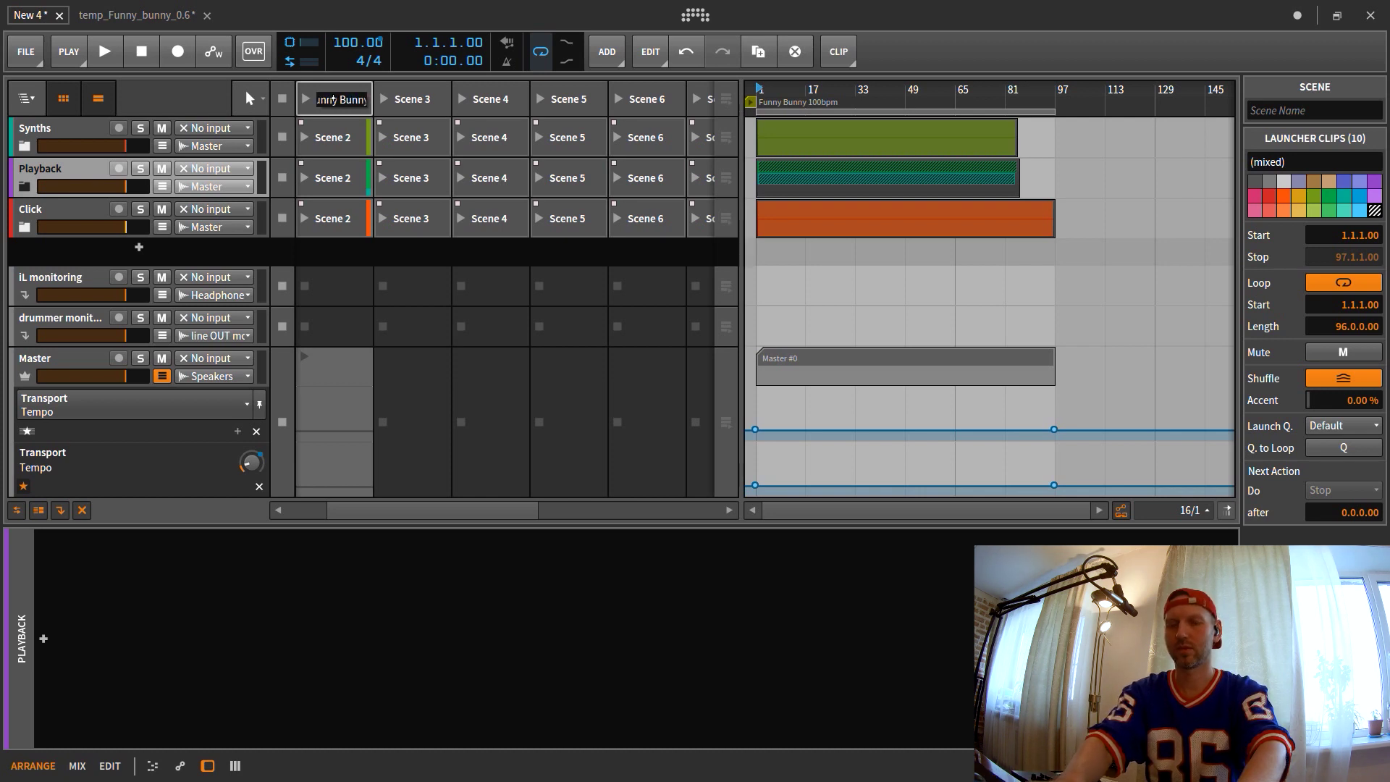
type(" 100bpm")
key("Return")
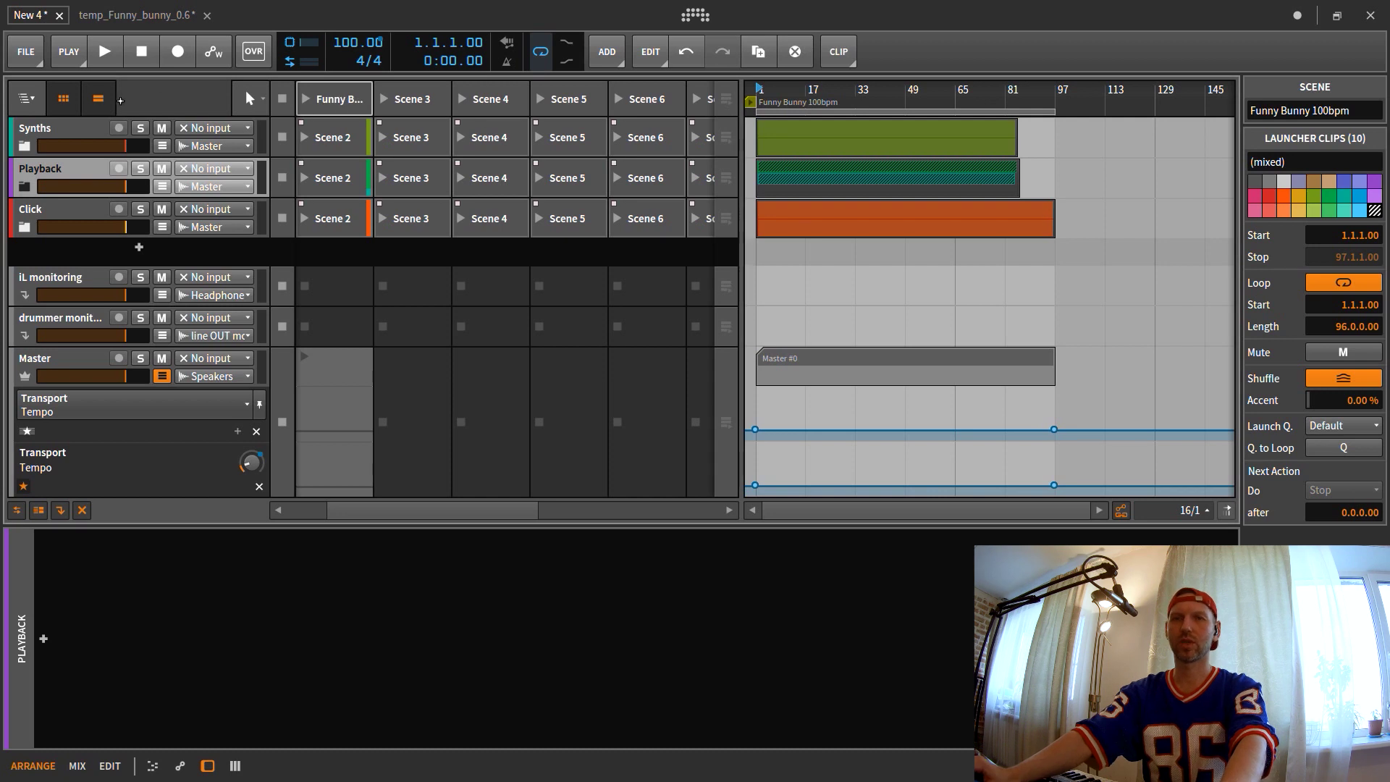
- Hide the arranger timeline and move the Funny Bunny 100bpm scene with its clips into the first scene position
left_click(106, 101)
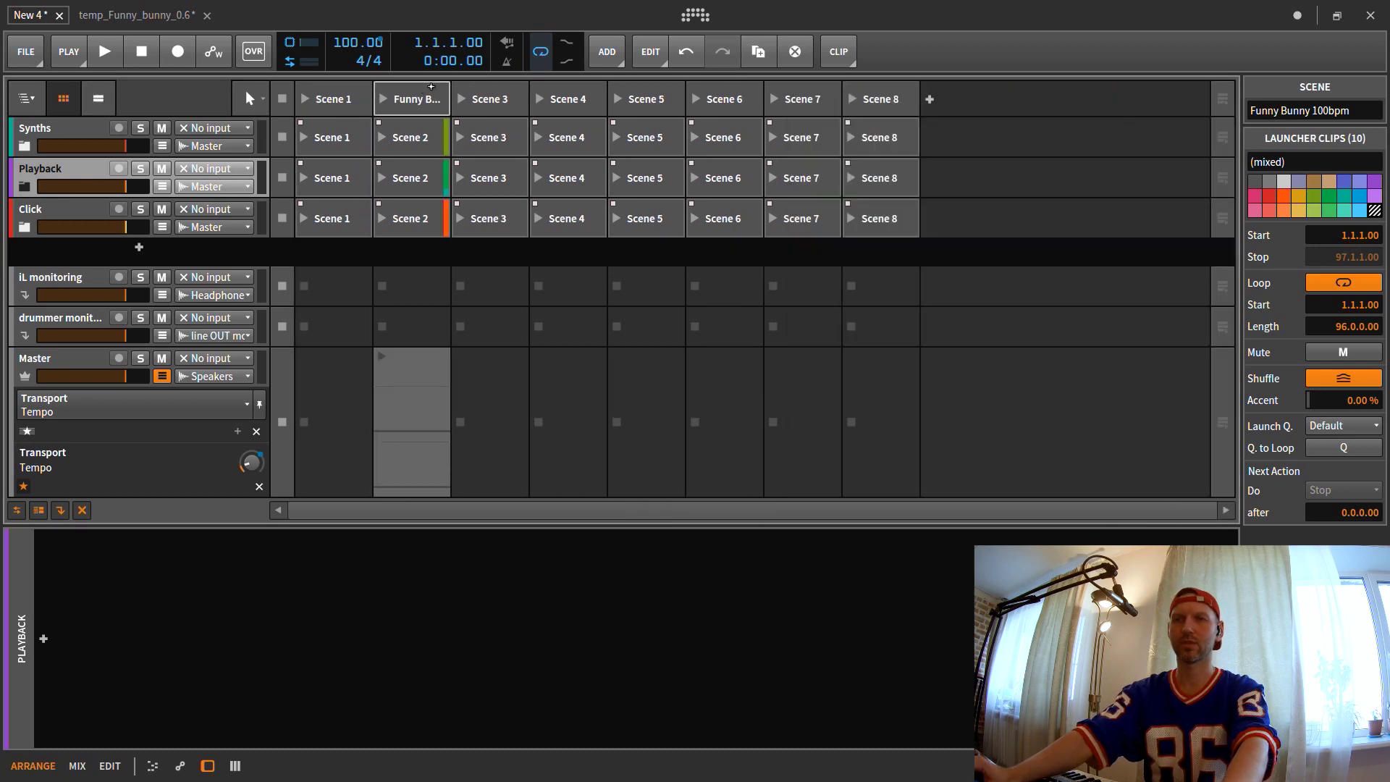
left_click(301, 108)
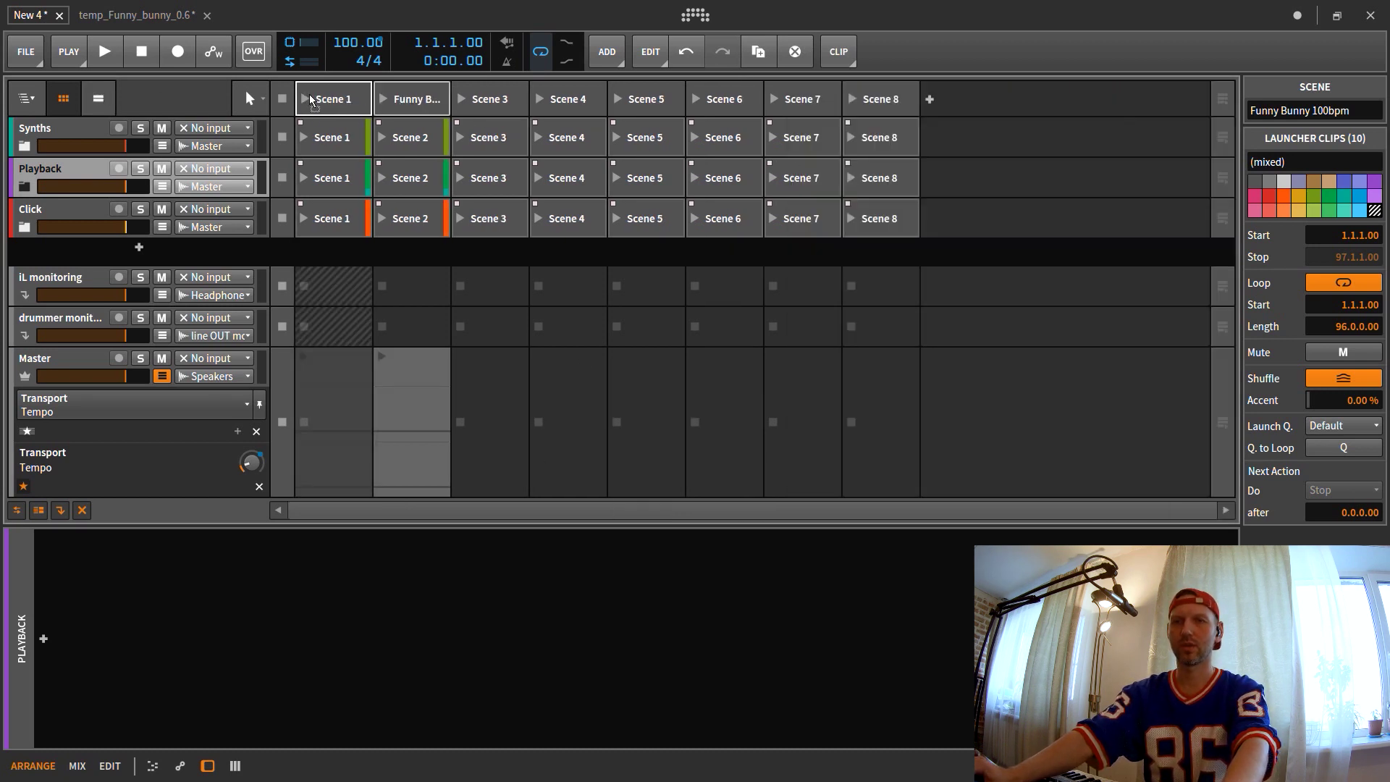
key("Delete")
left_click(413, 95)
left_click(350, 107)
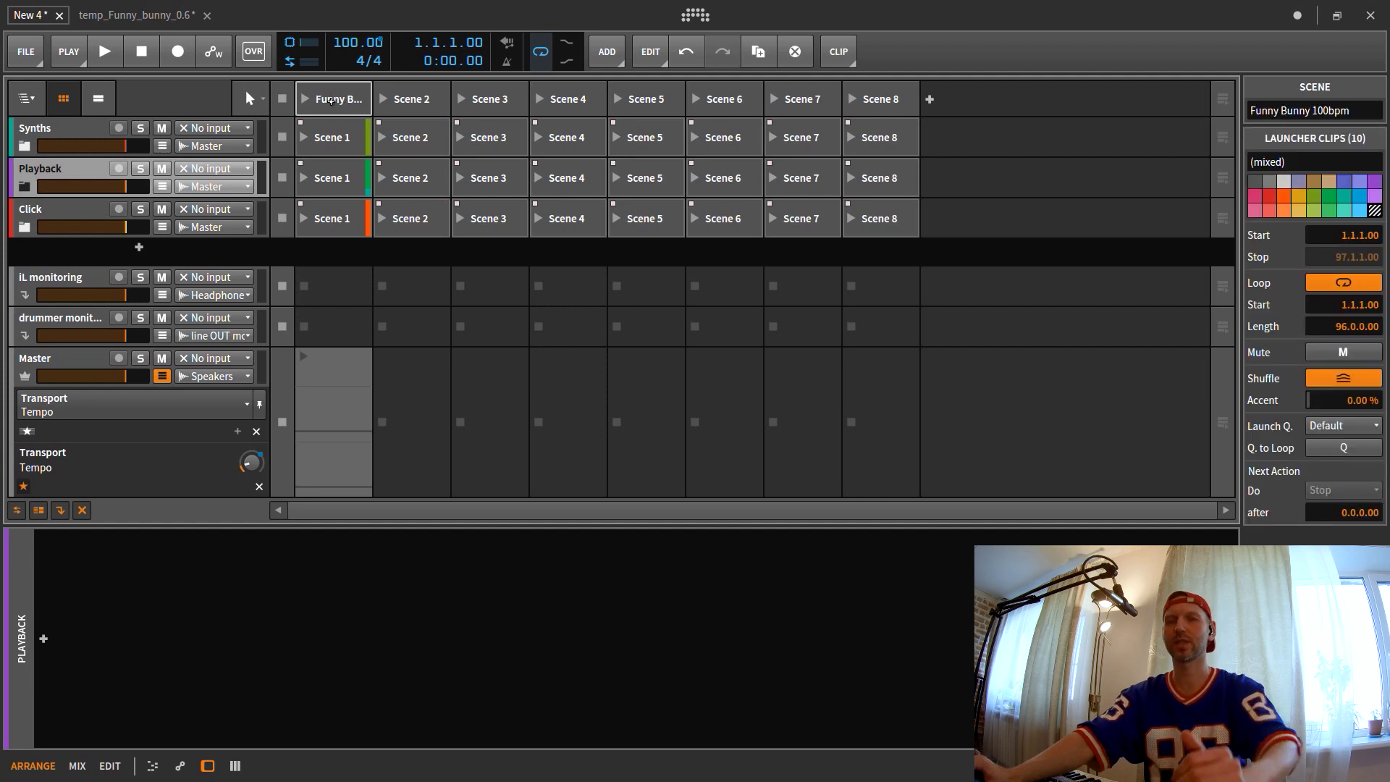
- Expand the top-level Synths and Playback groups and look through their launcher clips
left_click(23, 144)
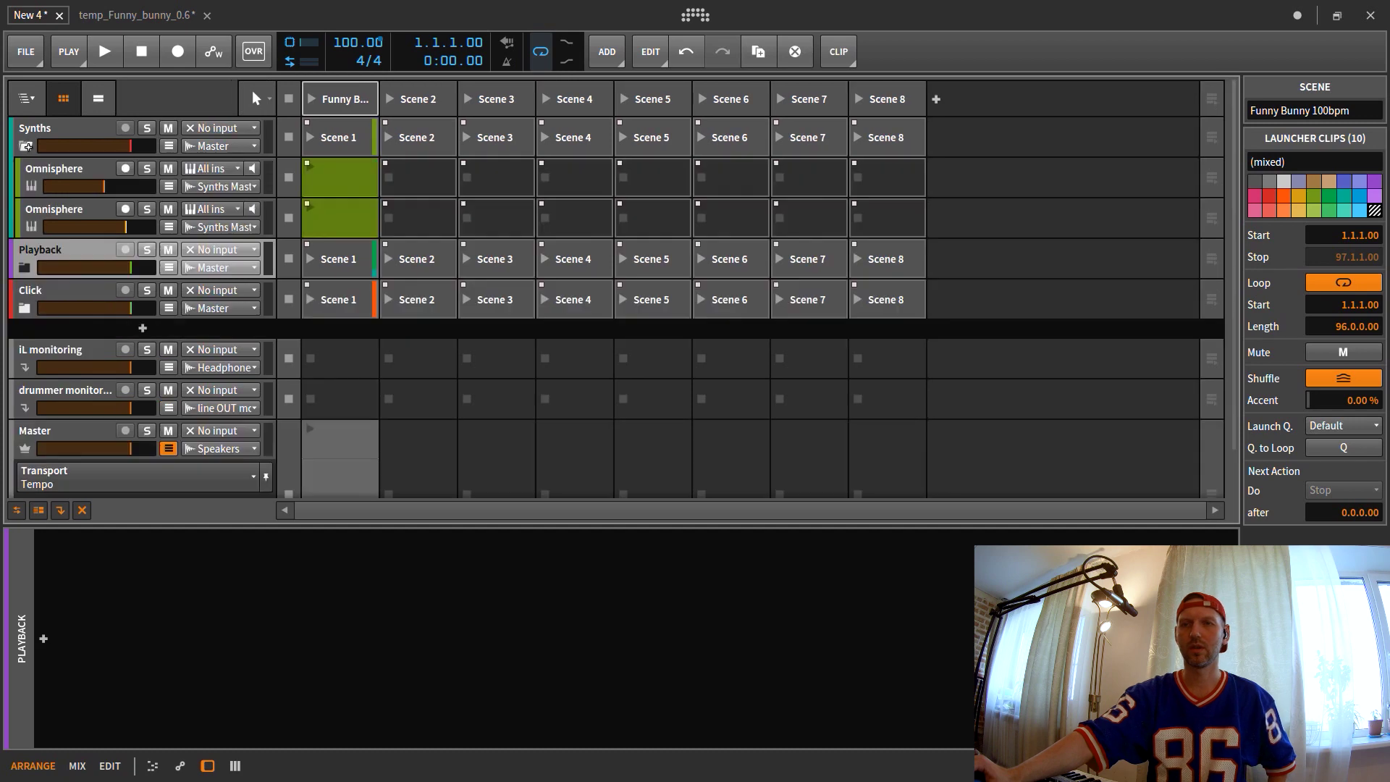
left_click(26, 267)
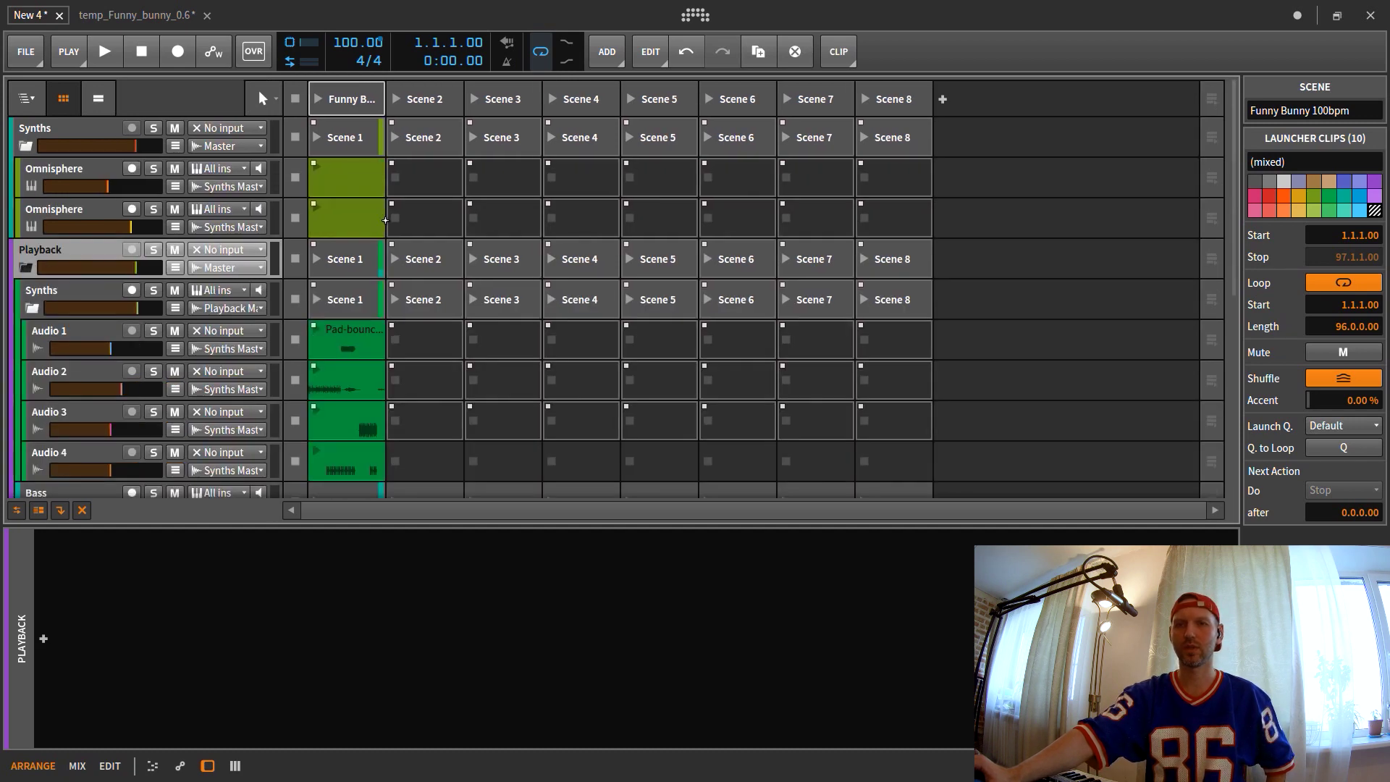
scroll(356, 197, "down", 5)
scroll(356, 196, "up", 3)
scroll(356, 197, "up", 3)
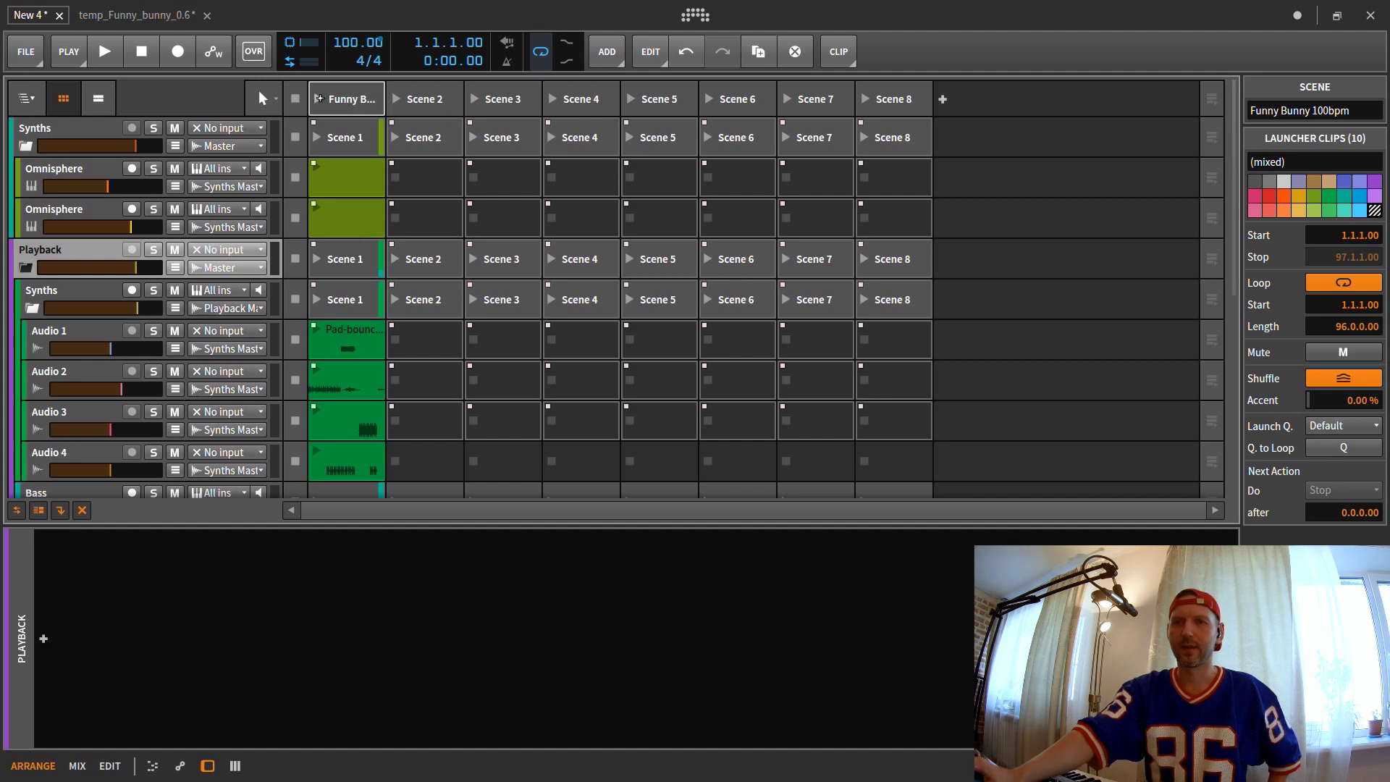
- Launch the Funny Bunny 100bpm scene and arm both Omnisphere tracks for recording
left_click(318, 98)
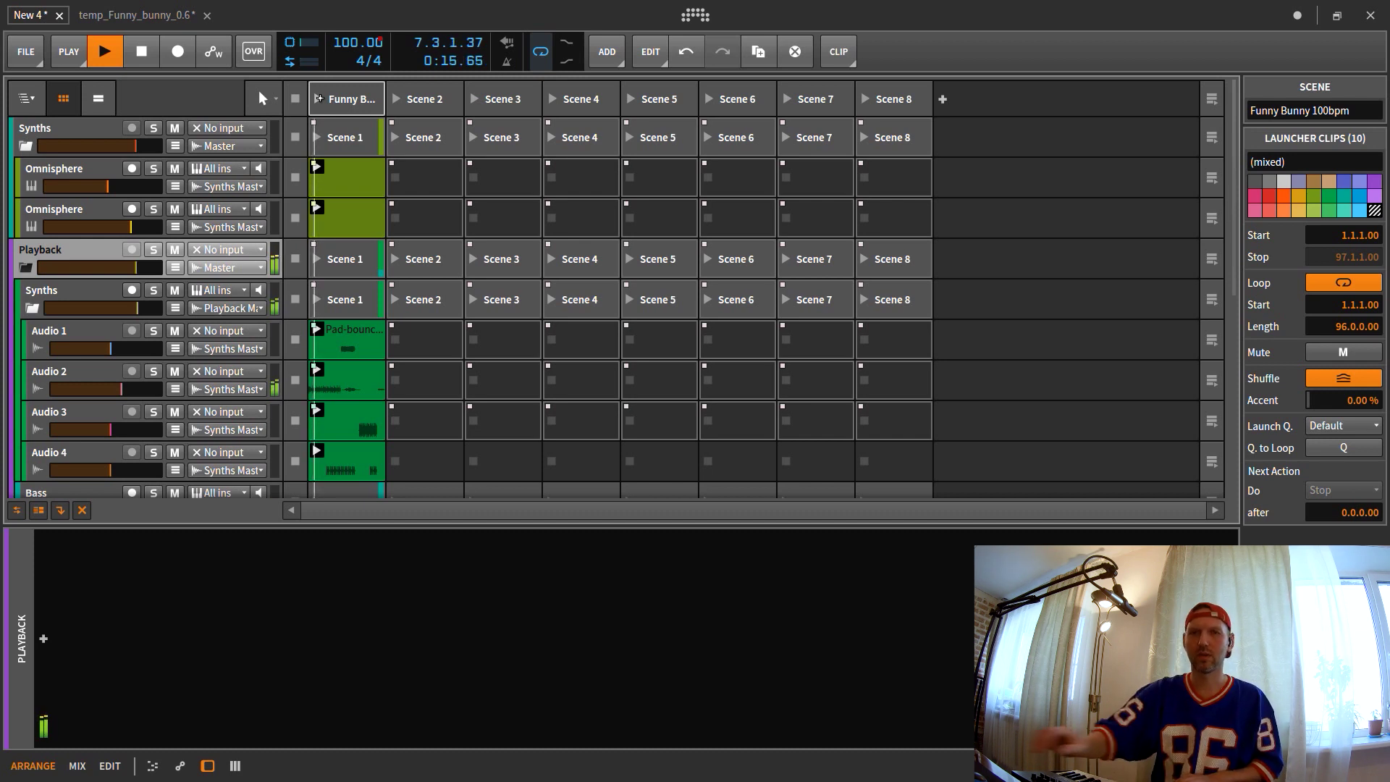
left_click(131, 169)
left_click(132, 208)
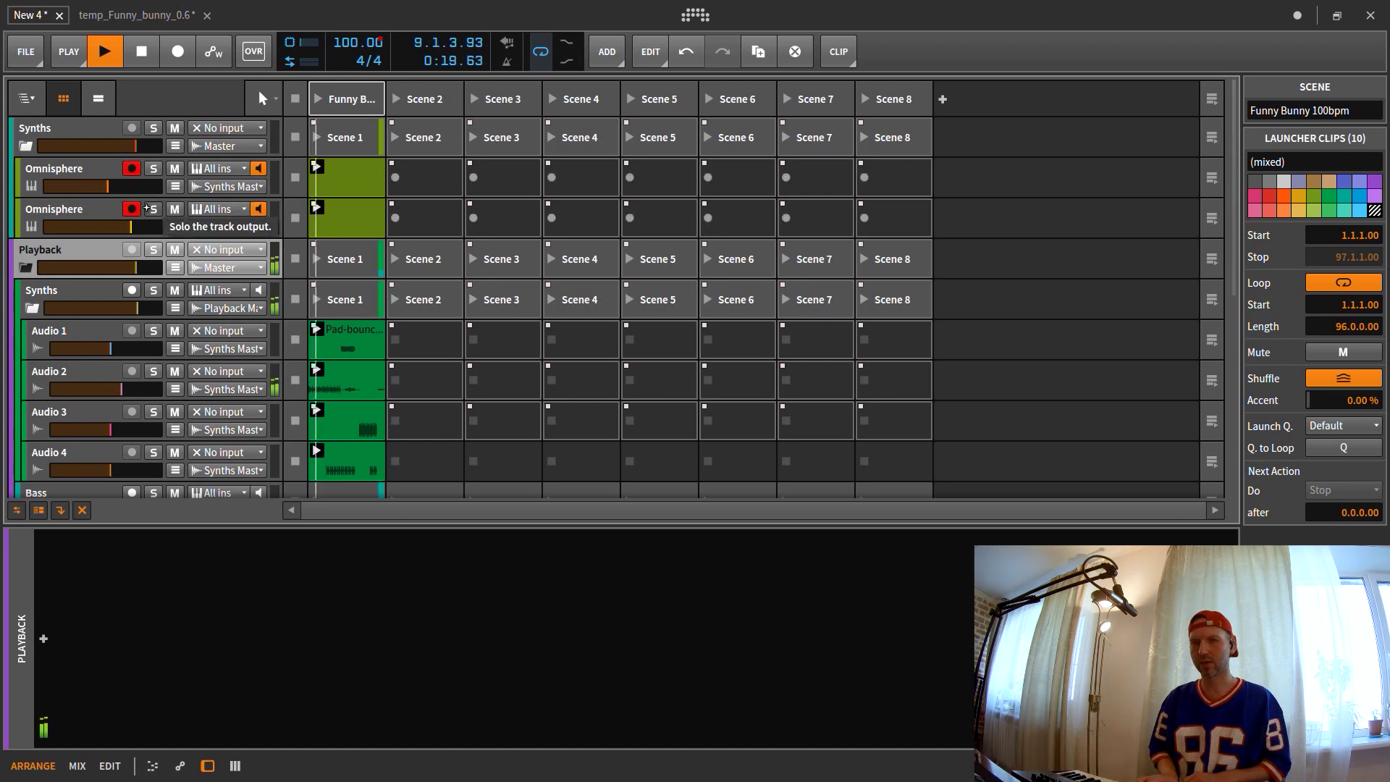
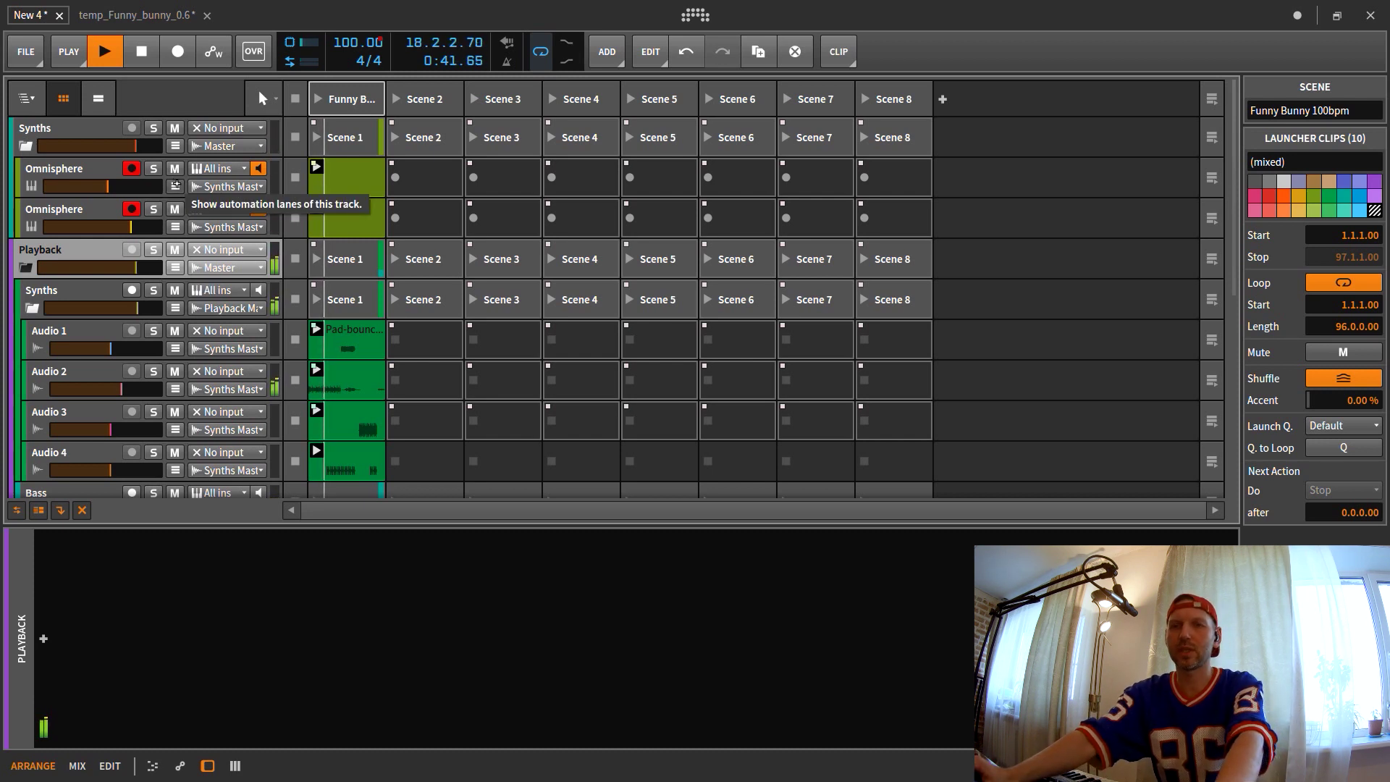
- Examine the On/Bypass automation lanes of both Omnisphere tracks during playback, stop playback, and hide the lanes
left_click(175, 187)
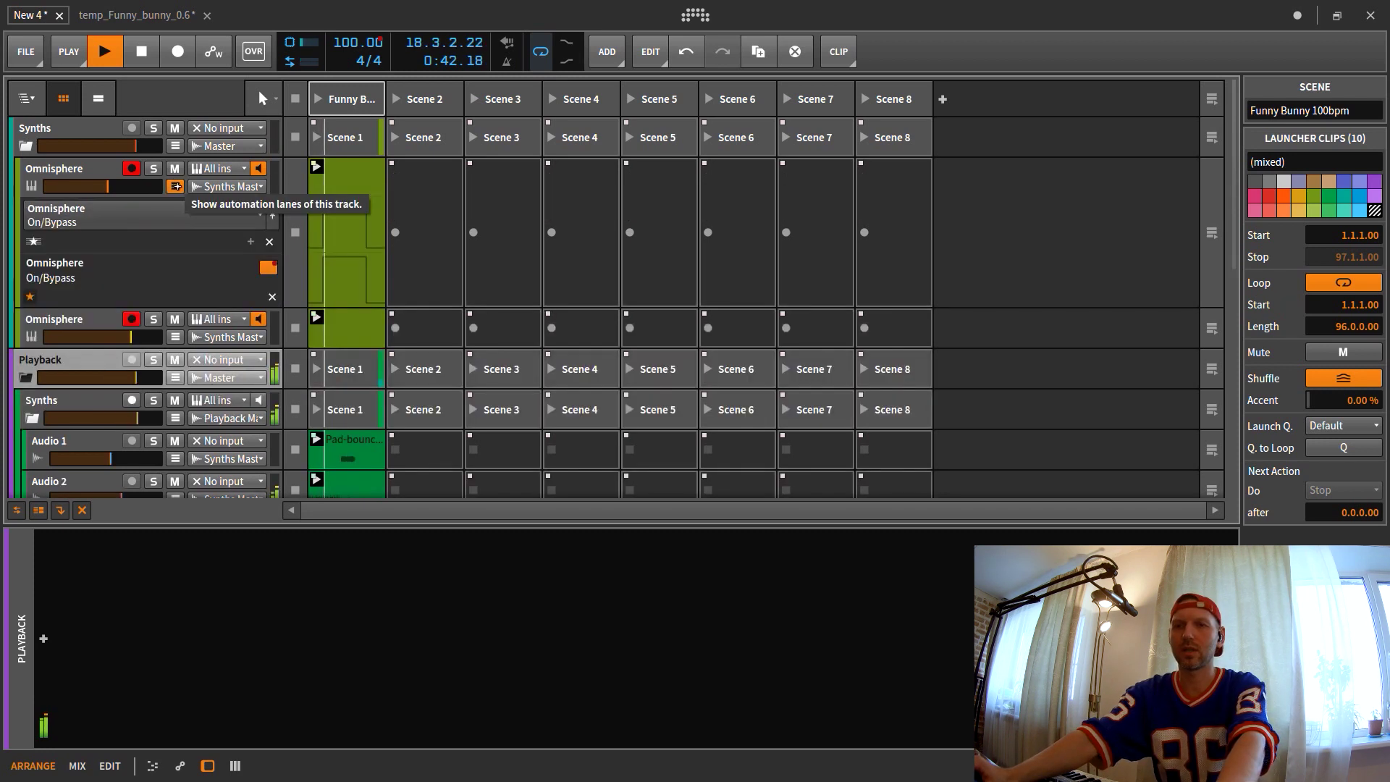
left_click(176, 337)
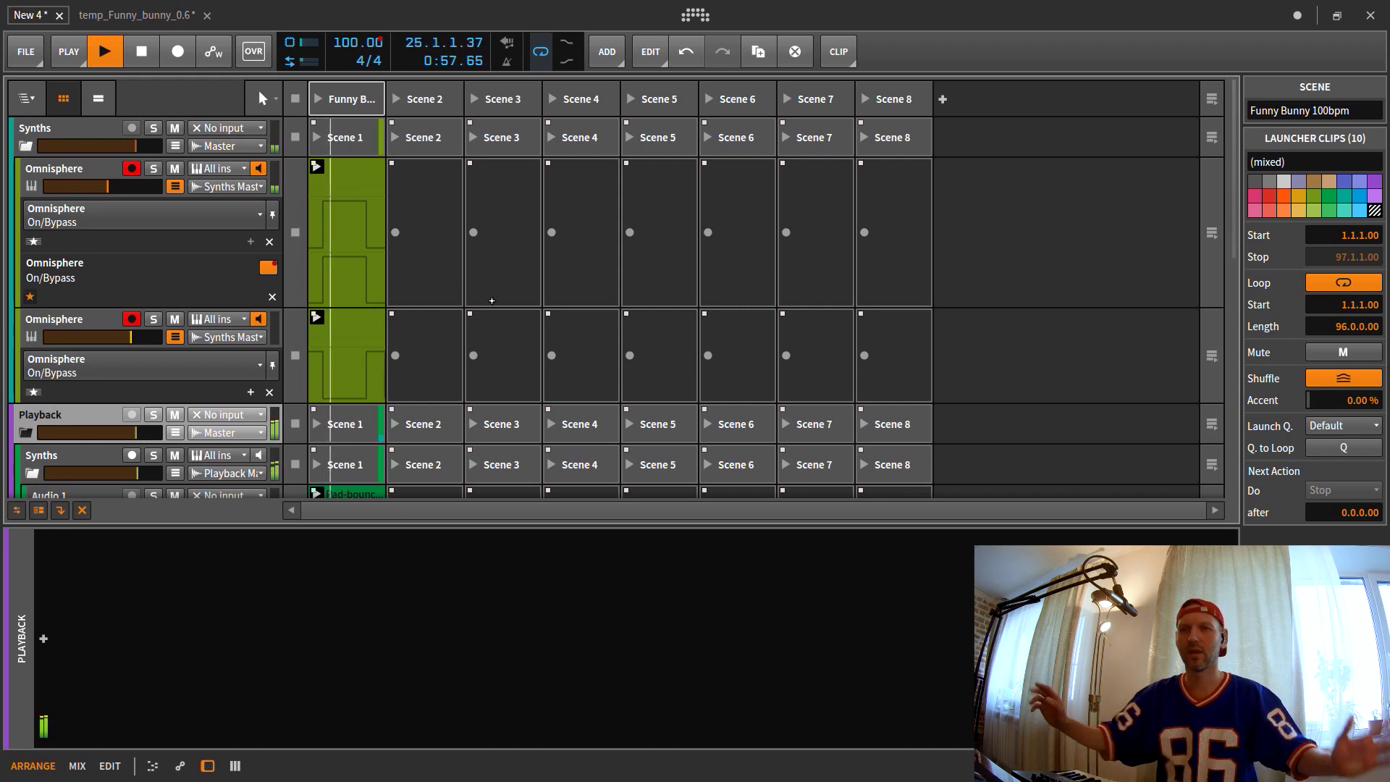
key("space")
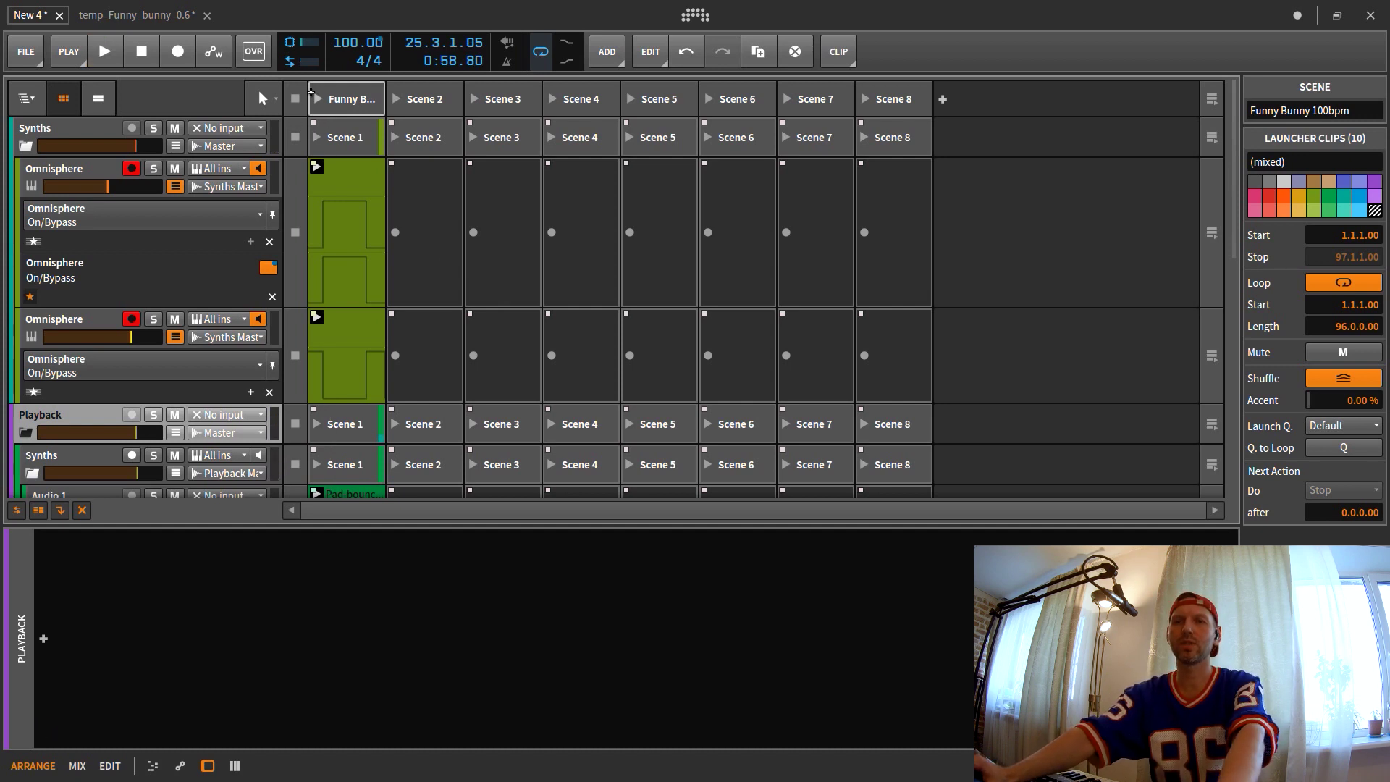
left_click_drag(378, 102, 318, 109)
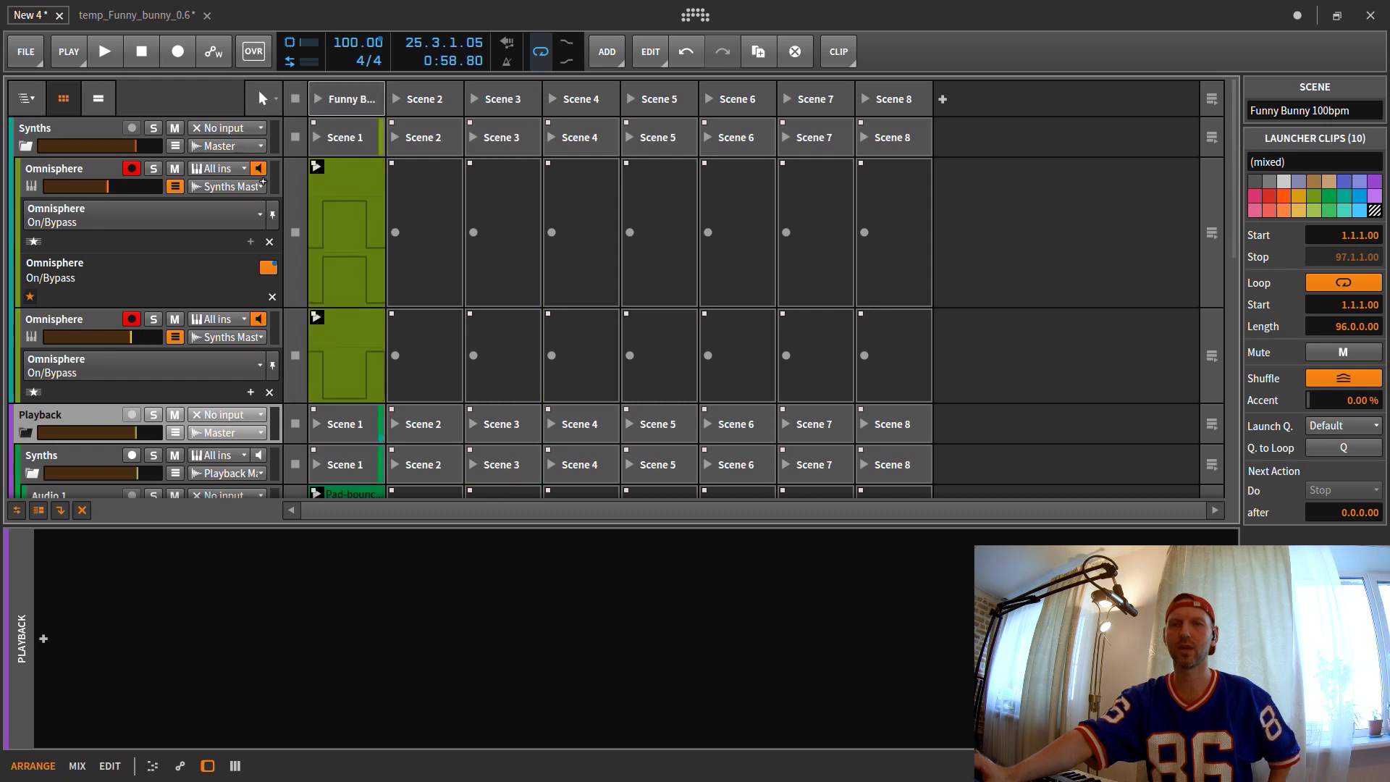
left_click(173, 186)
left_click(174, 227)
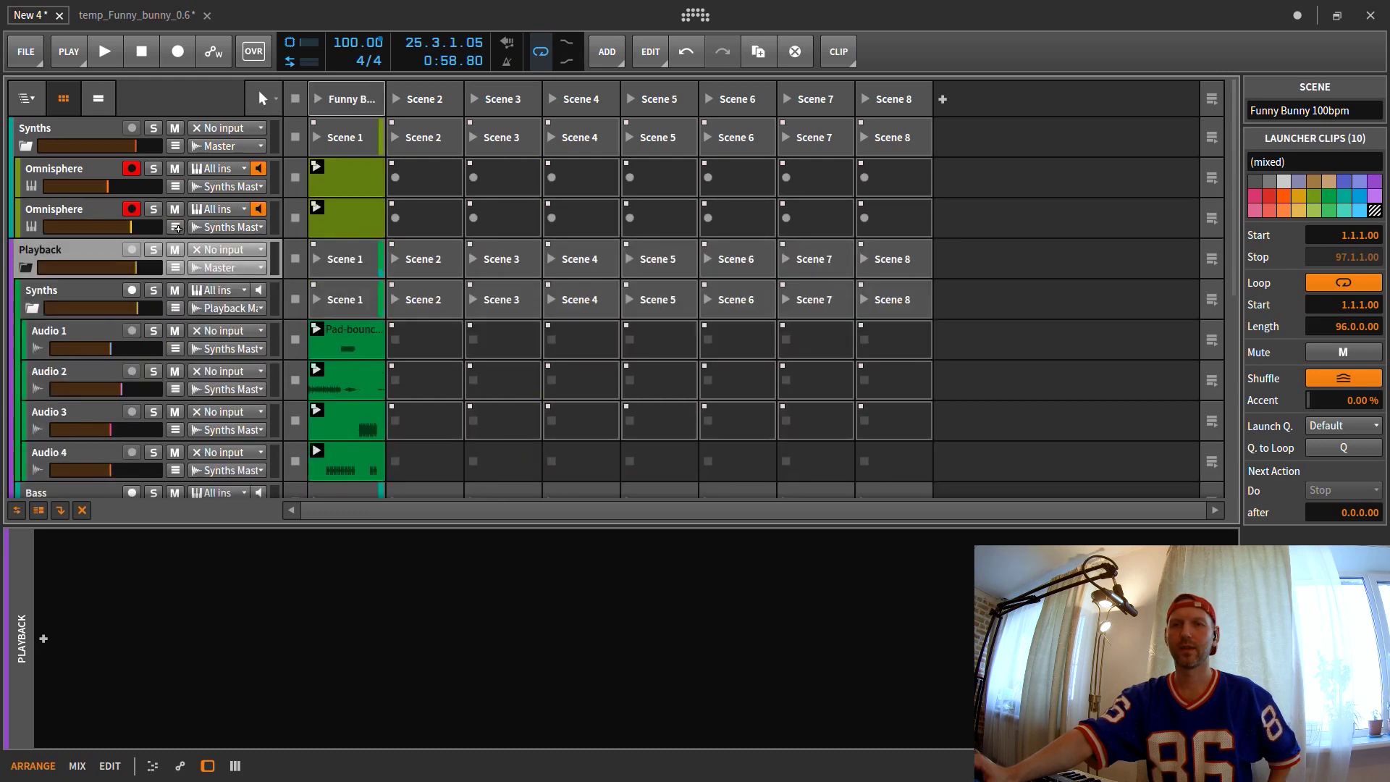
- Step the scene selection back and forth between Funny Bunny 100bpm and the following scenes, ending on Funny Bunny 100bpm
left_click(431, 98)
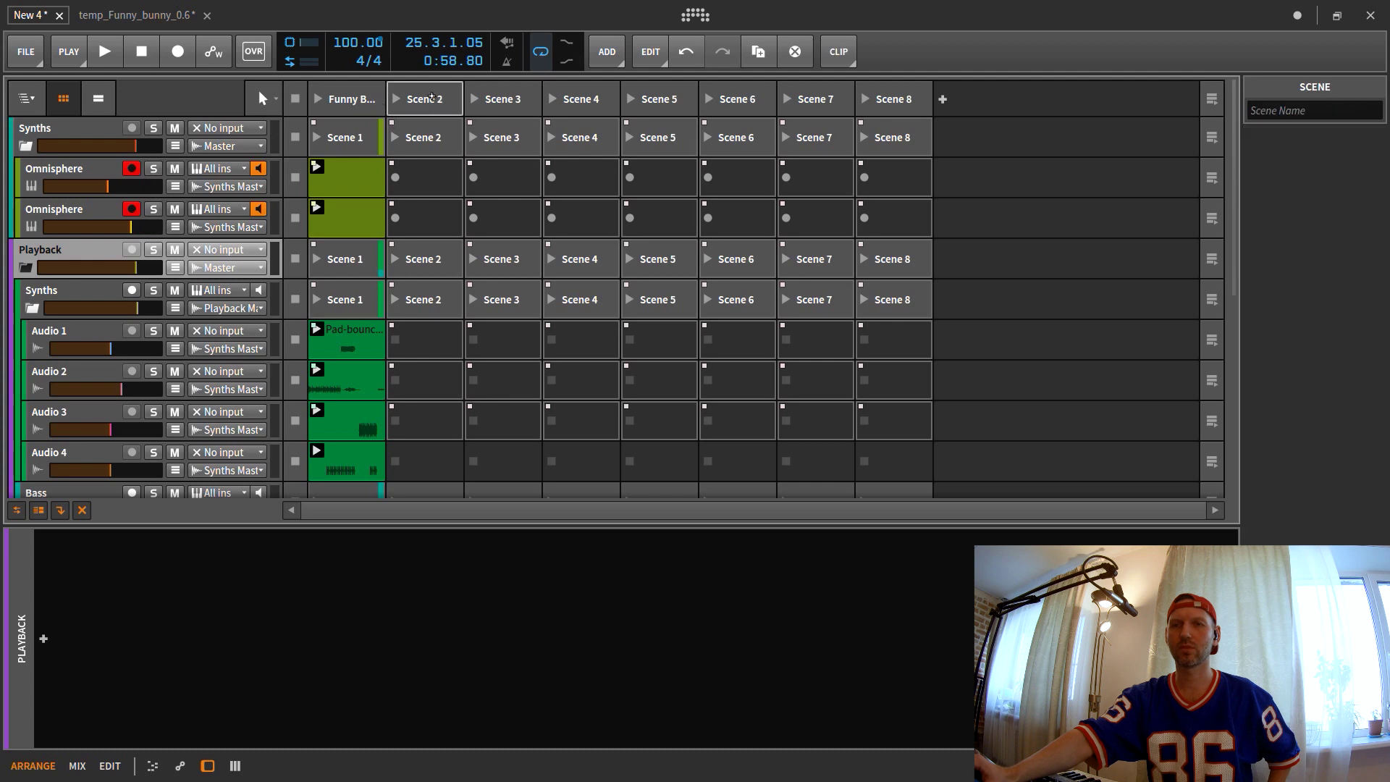
left_click(349, 102)
key("Right")
key("Right")
key("Right")
key("Right")
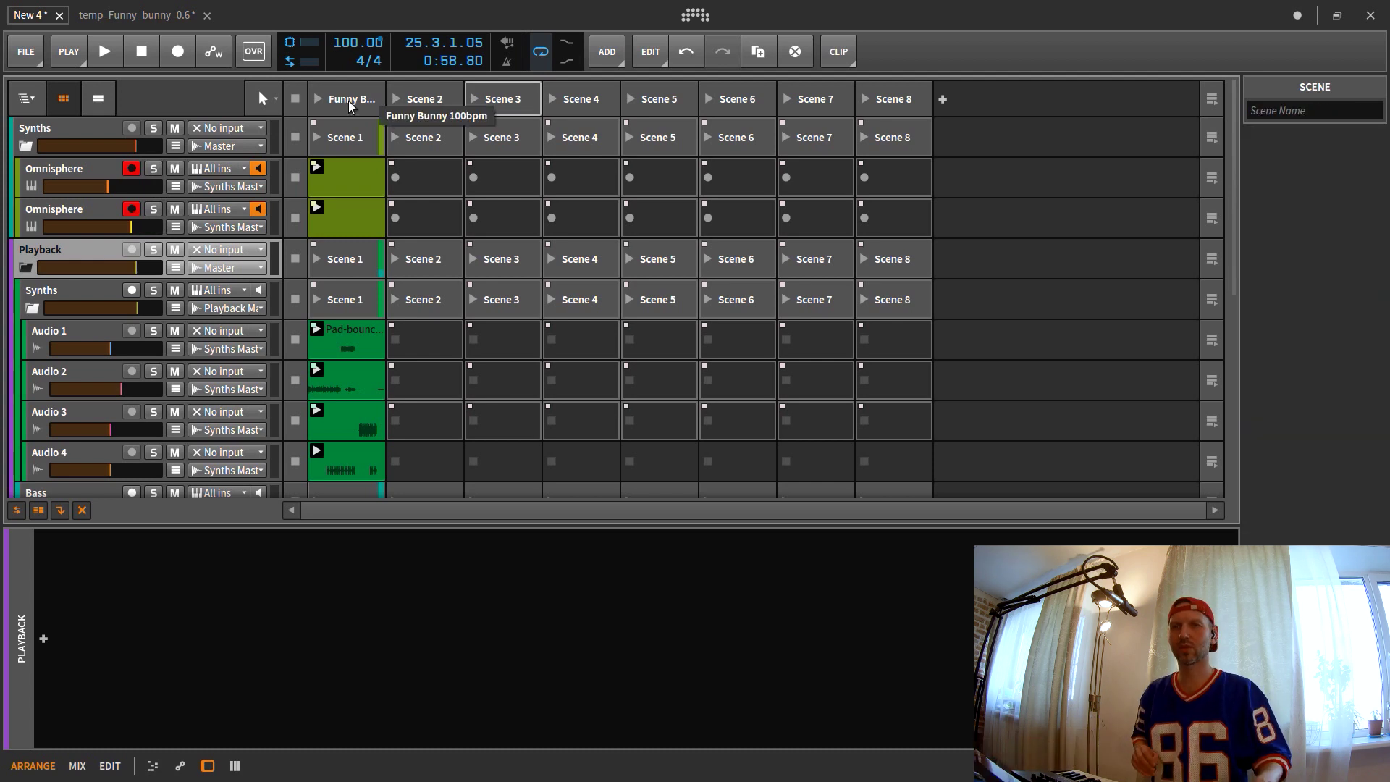
key("Left")
key("Left")
key("Left")
key("Left")
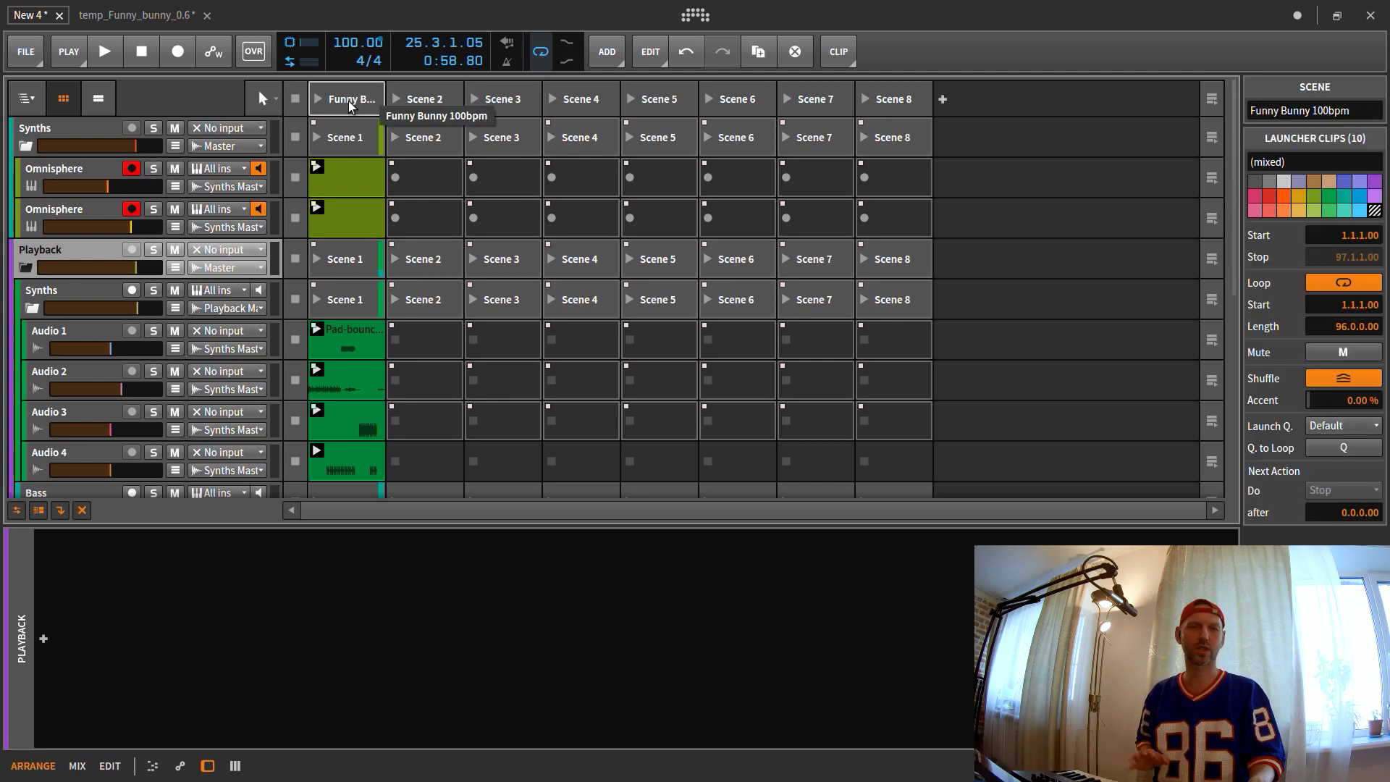
key("Right")
key("Right")
key("Right")
key("Right")
key("Left")
key("Left")
key("Left")
key("Left")
key("Right")
key("Right")
key("Right")
key("Left")
key("Left")
key("Left")
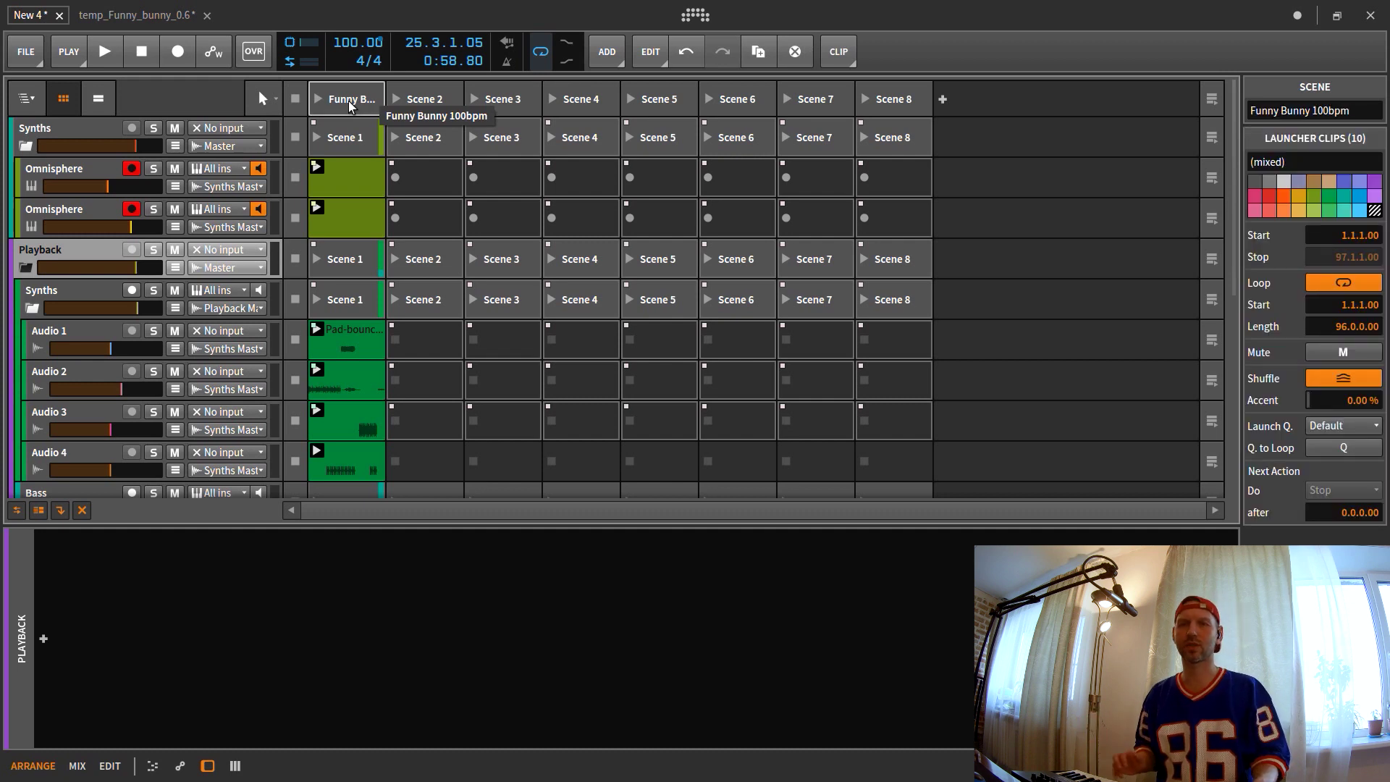
- Play the song briefly, stop it, and move the scene selection to Scene 2
key("space")
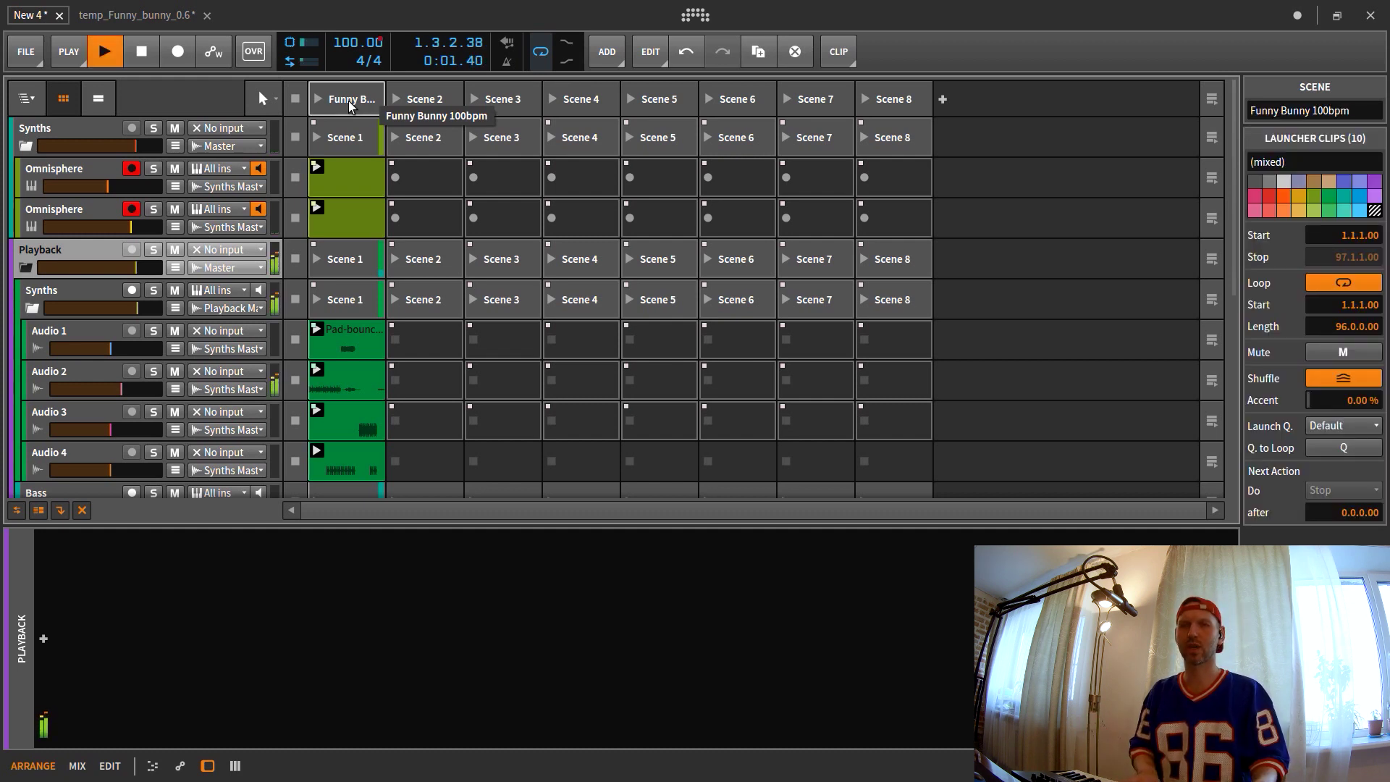
key("space")
key("Right")
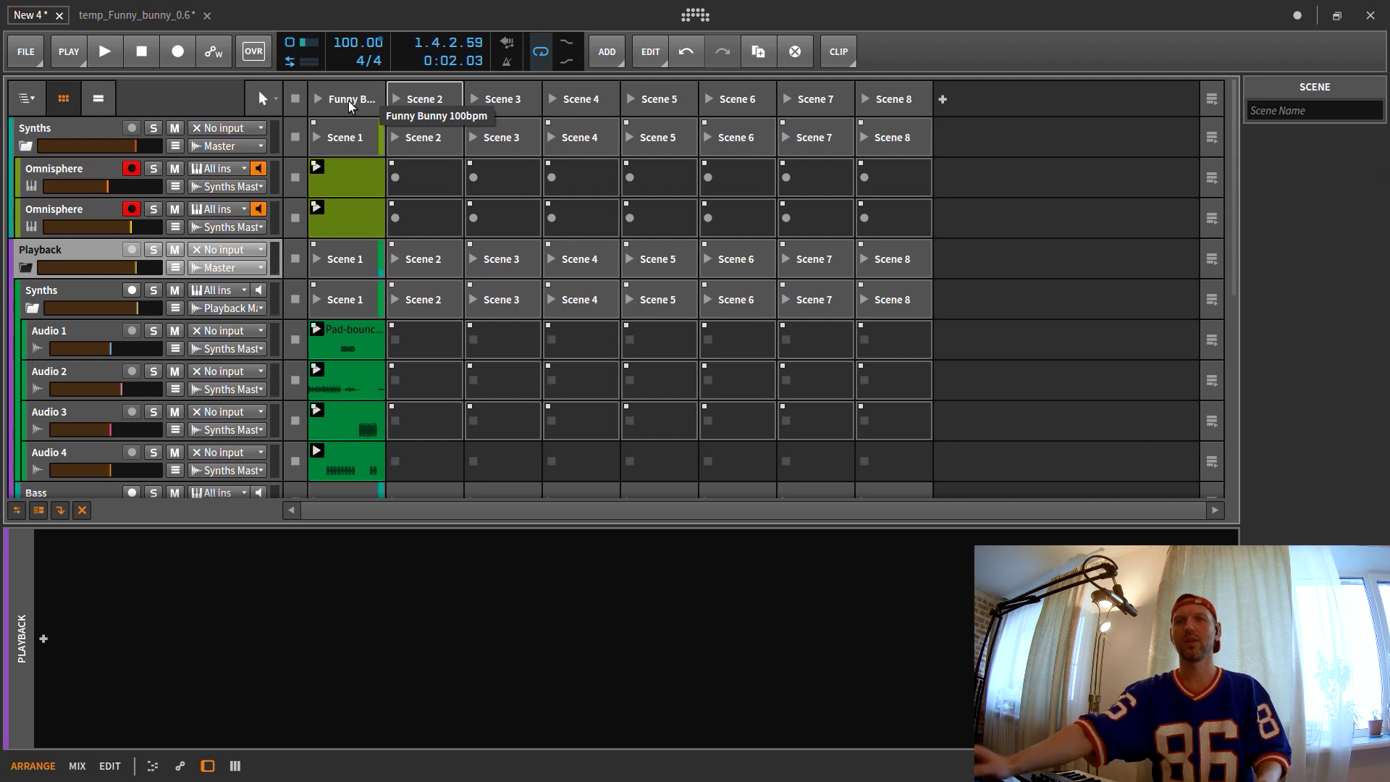
- Duplicate the Funny Bunny 100bpm scene into the second and third scene positions and step between the copies
left_click(370, 98)
left_click_drag(371, 99, 489, 96)
left_click(355, 97)
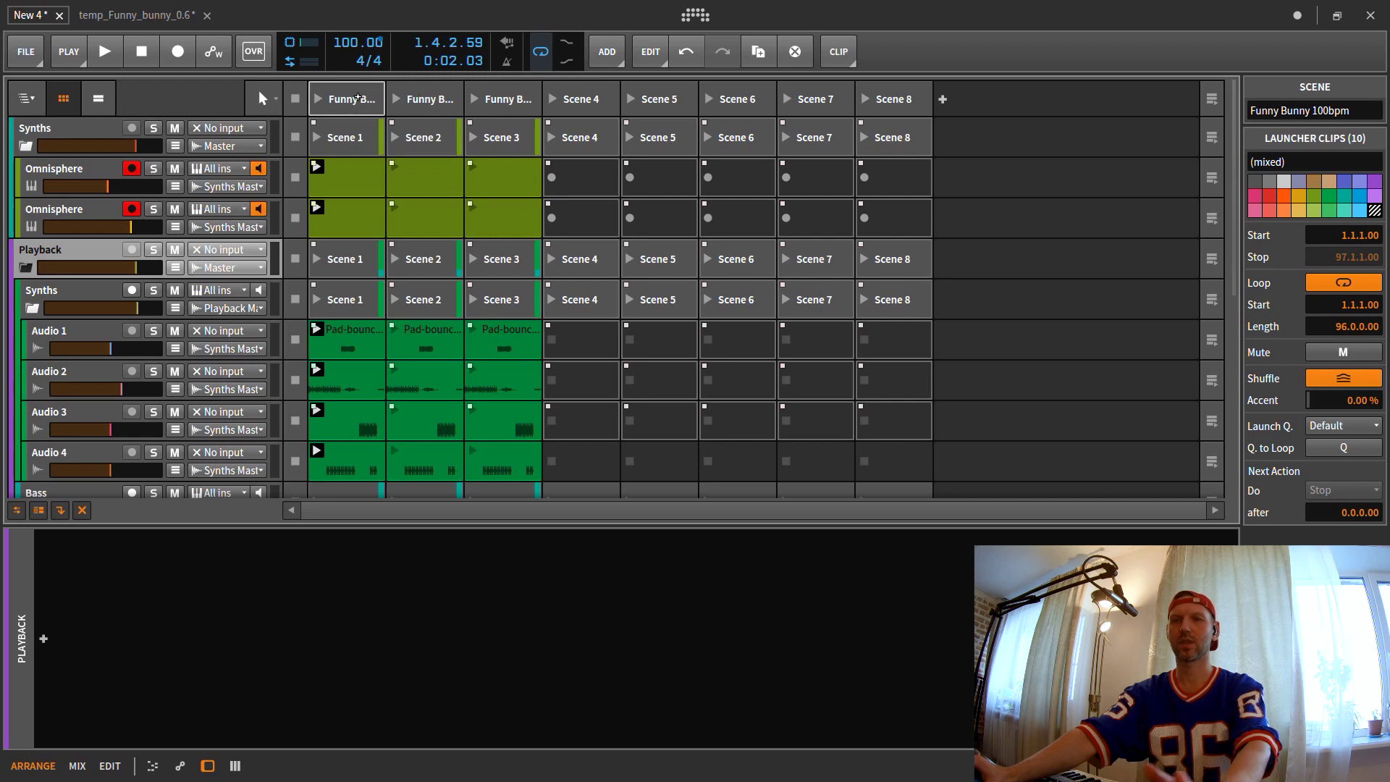
key("Right")
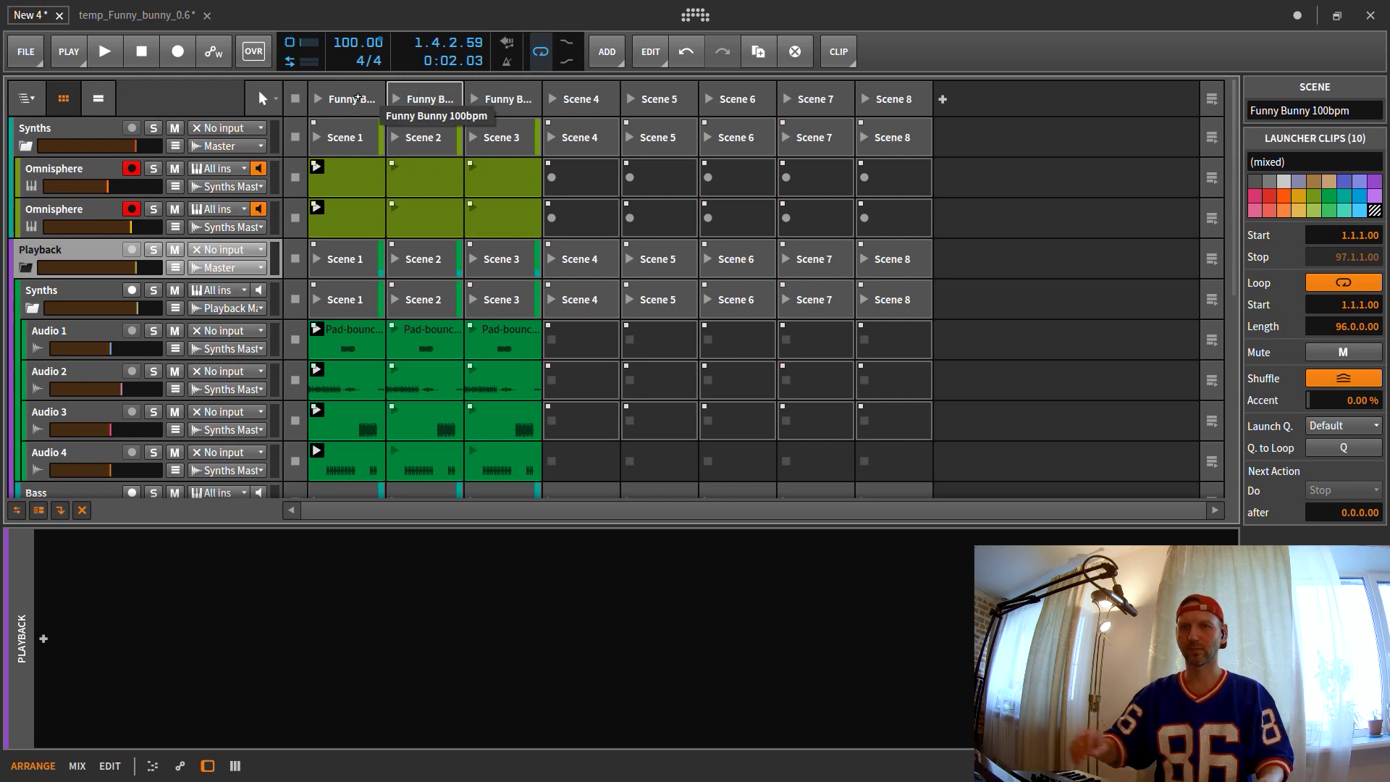
key("Left")
- Open the Master clip of the second scene and set all its tempo automation points to 120 BPM
scroll(460, 211, "down", 10)
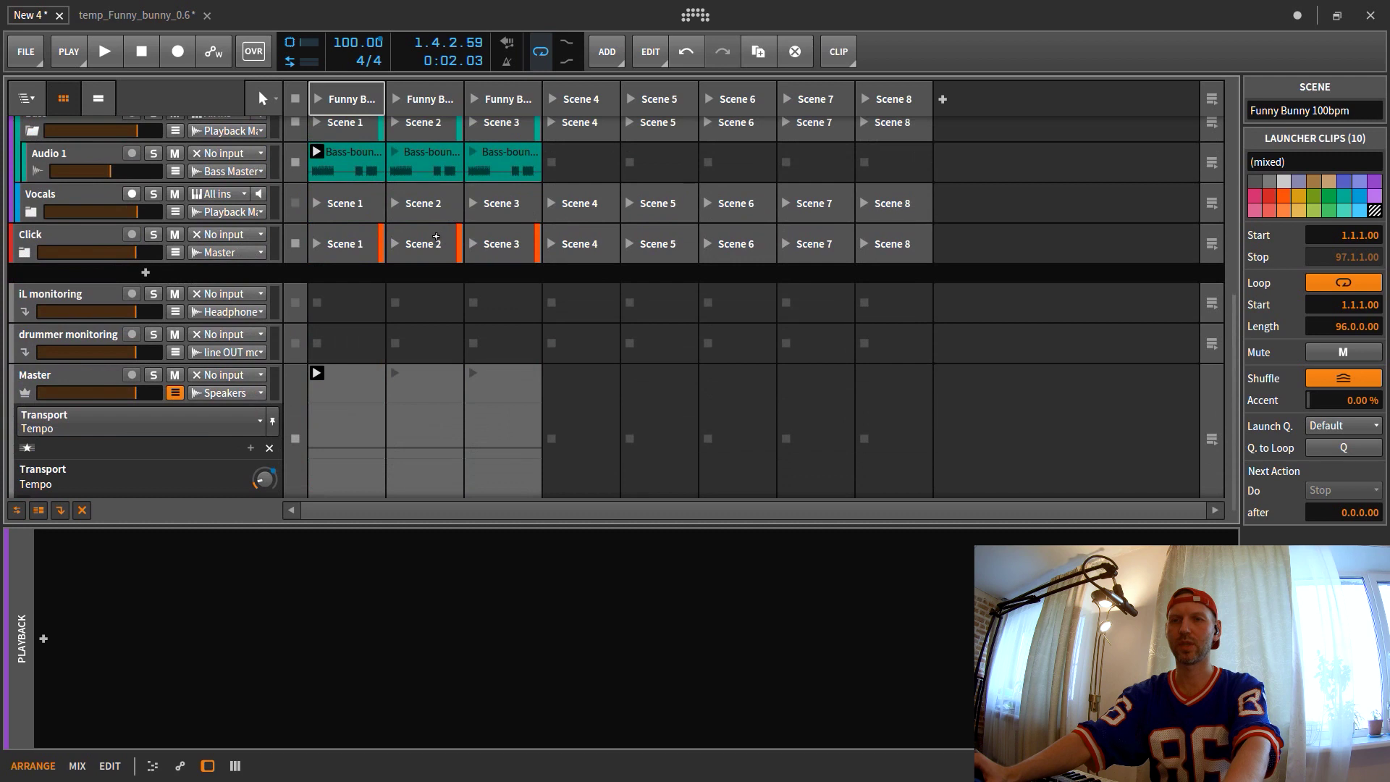
scroll(435, 235, "down", 1)
left_click(411, 451)
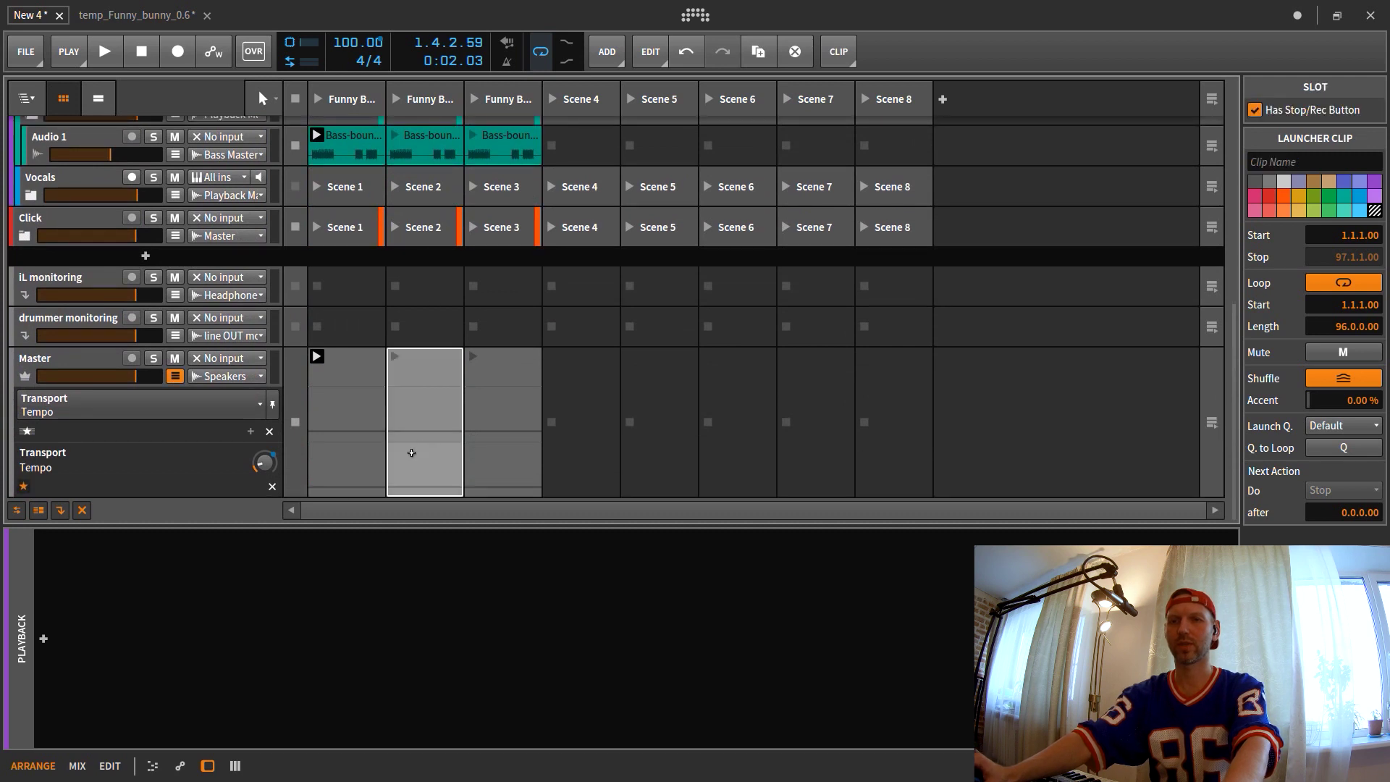
double_click(417, 450)
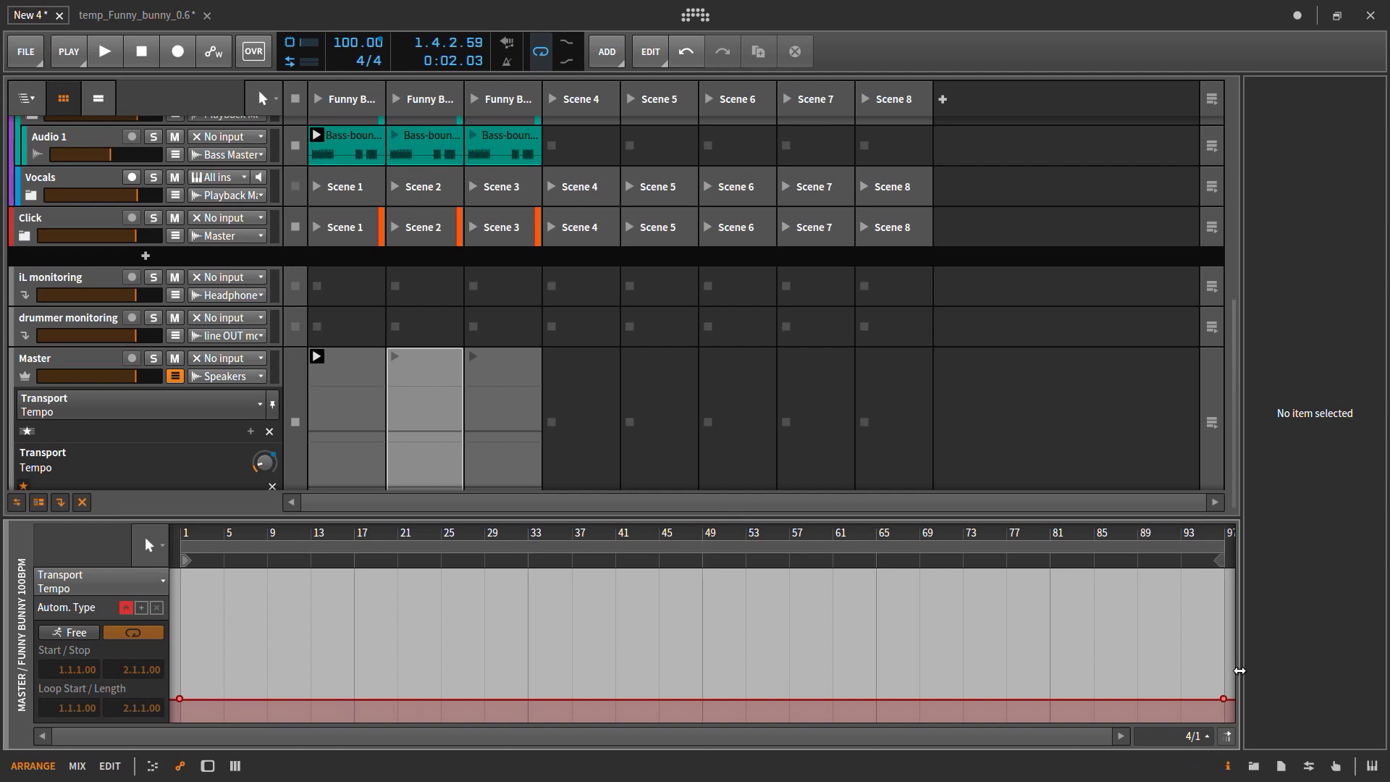
left_click_drag(1228, 668, 174, 717)
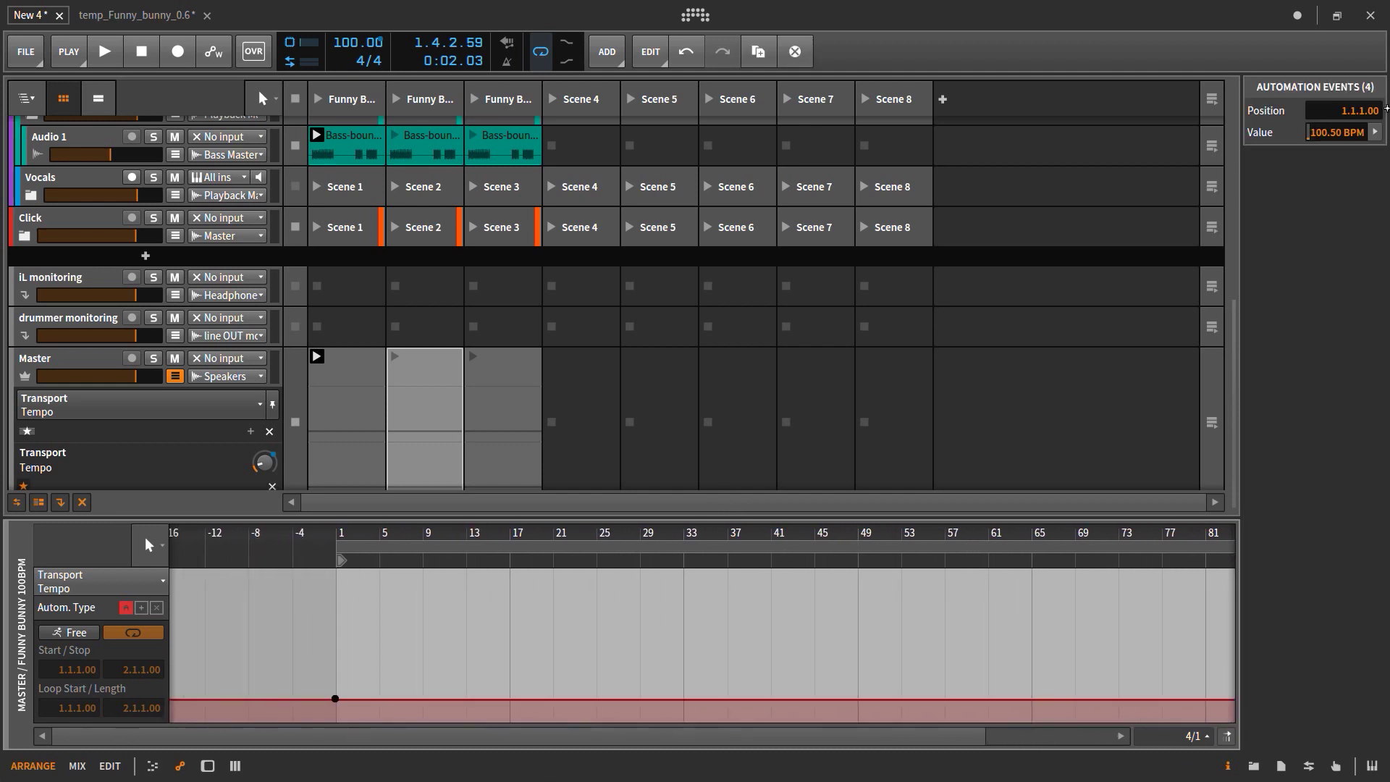
double_click(1325, 133)
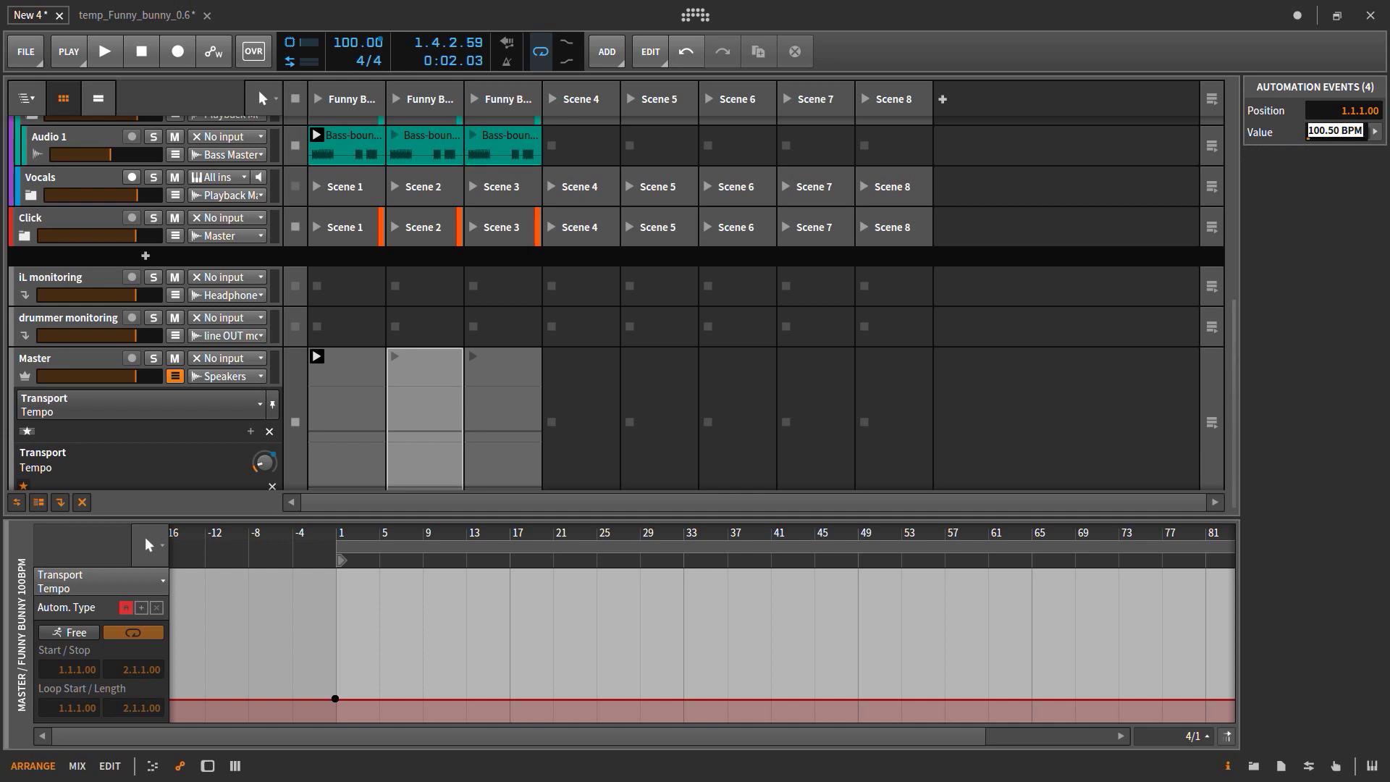
type("120")
key("Return")
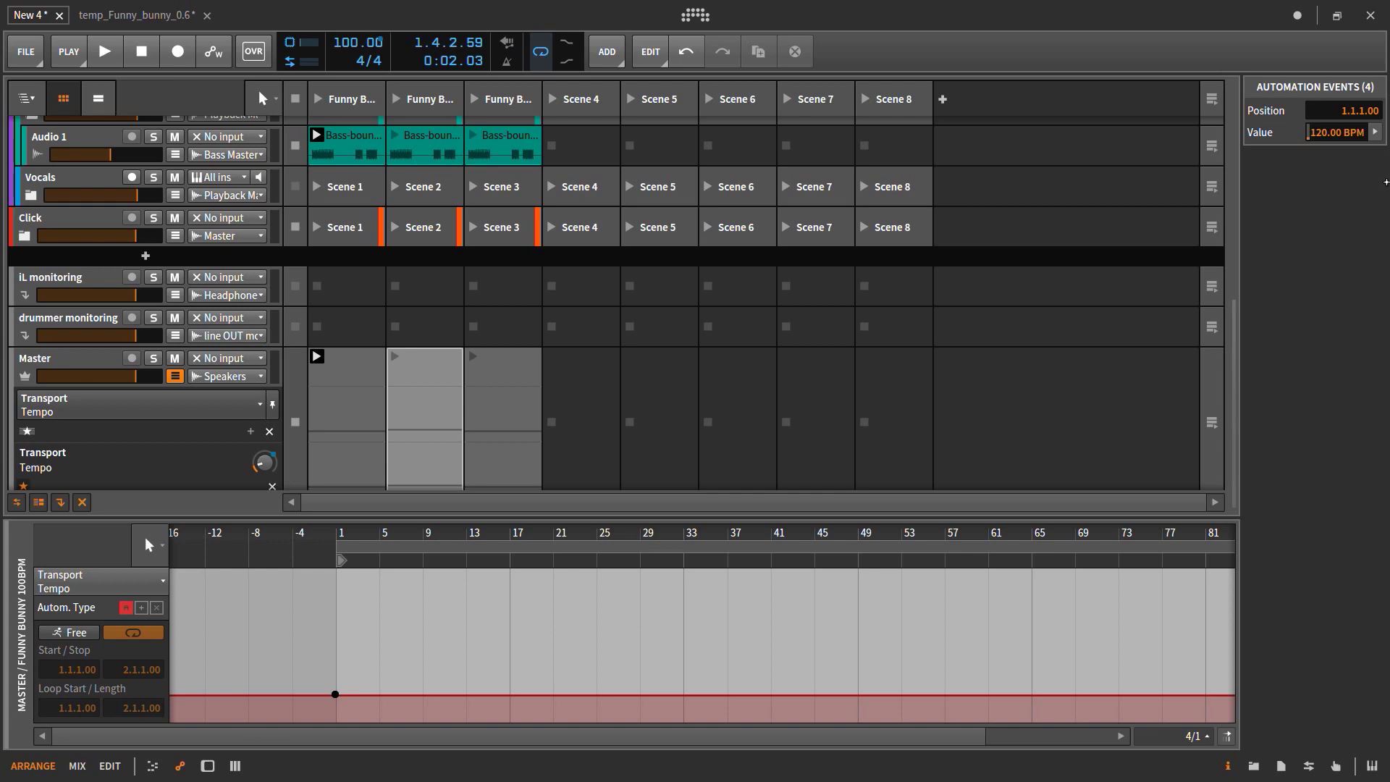
- Open the Master clip of the first scene and set all its tempo automation points to 100 BPM
left_click(346, 405)
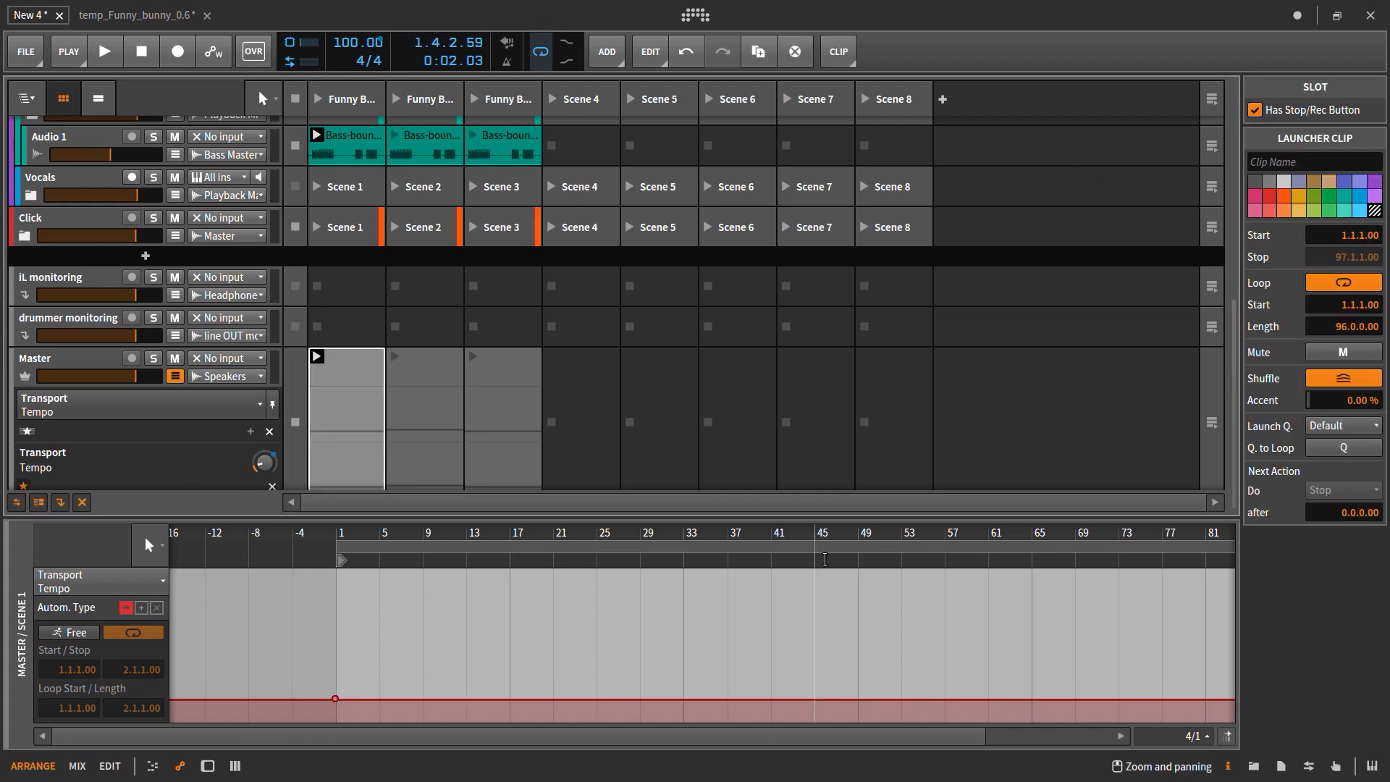
left_click_drag(761, 531, 673, 615)
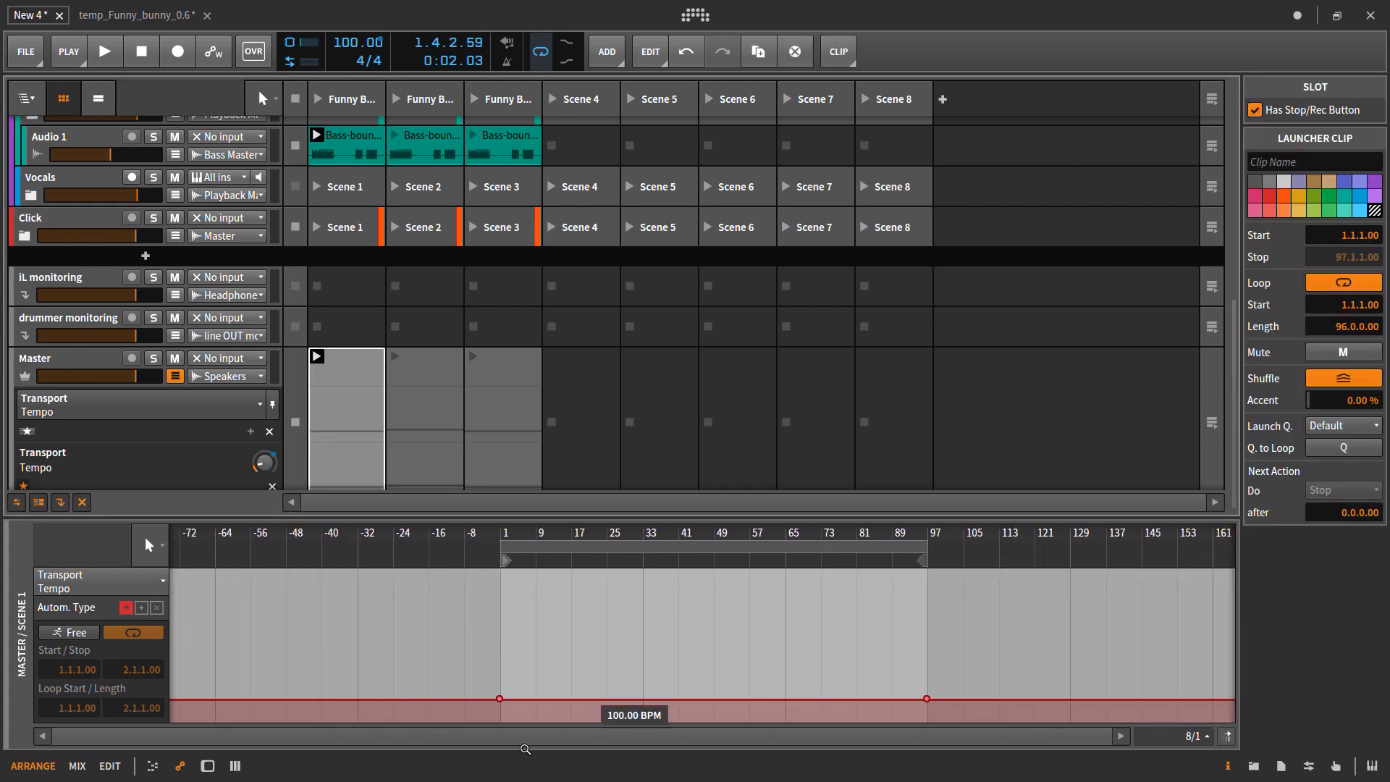
left_click_drag(443, 635, 1089, 724)
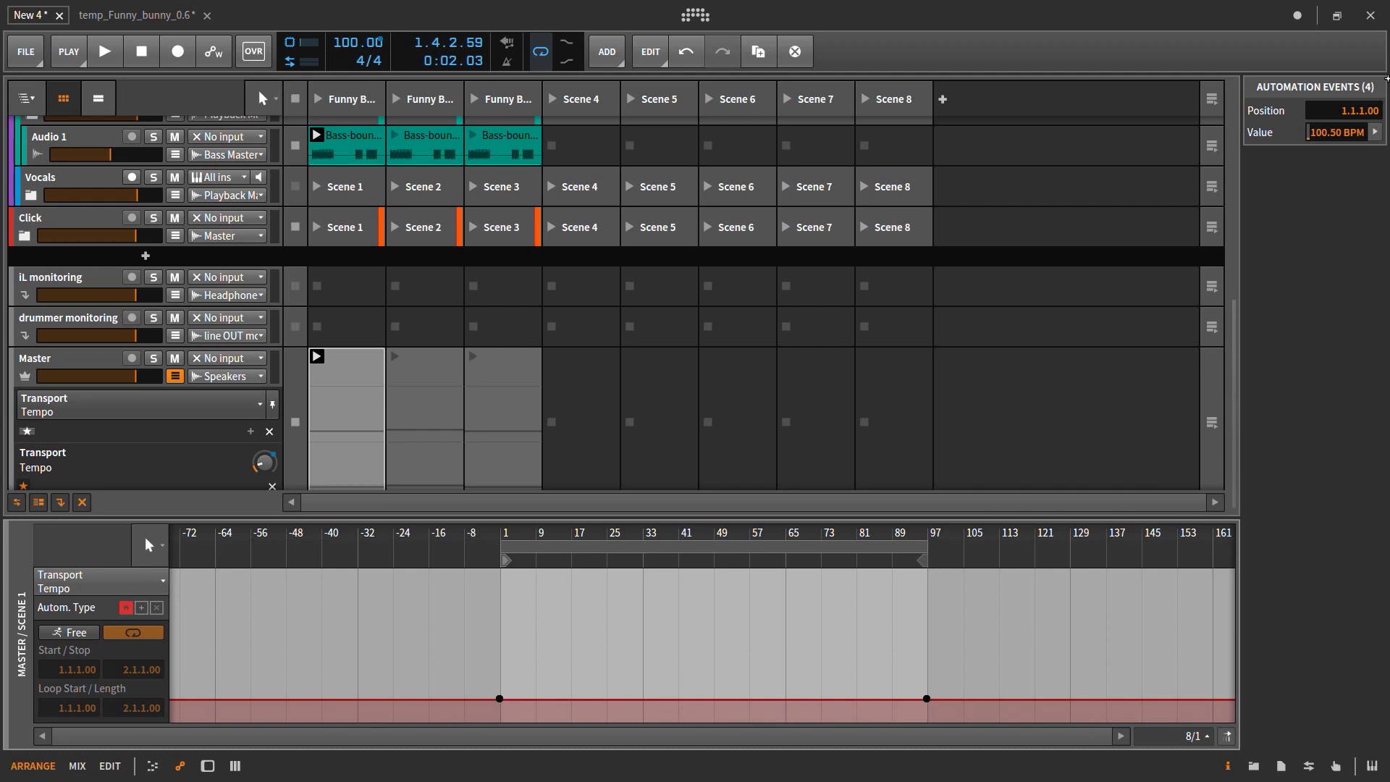
double_click(1340, 136)
type("100")
key("Return")
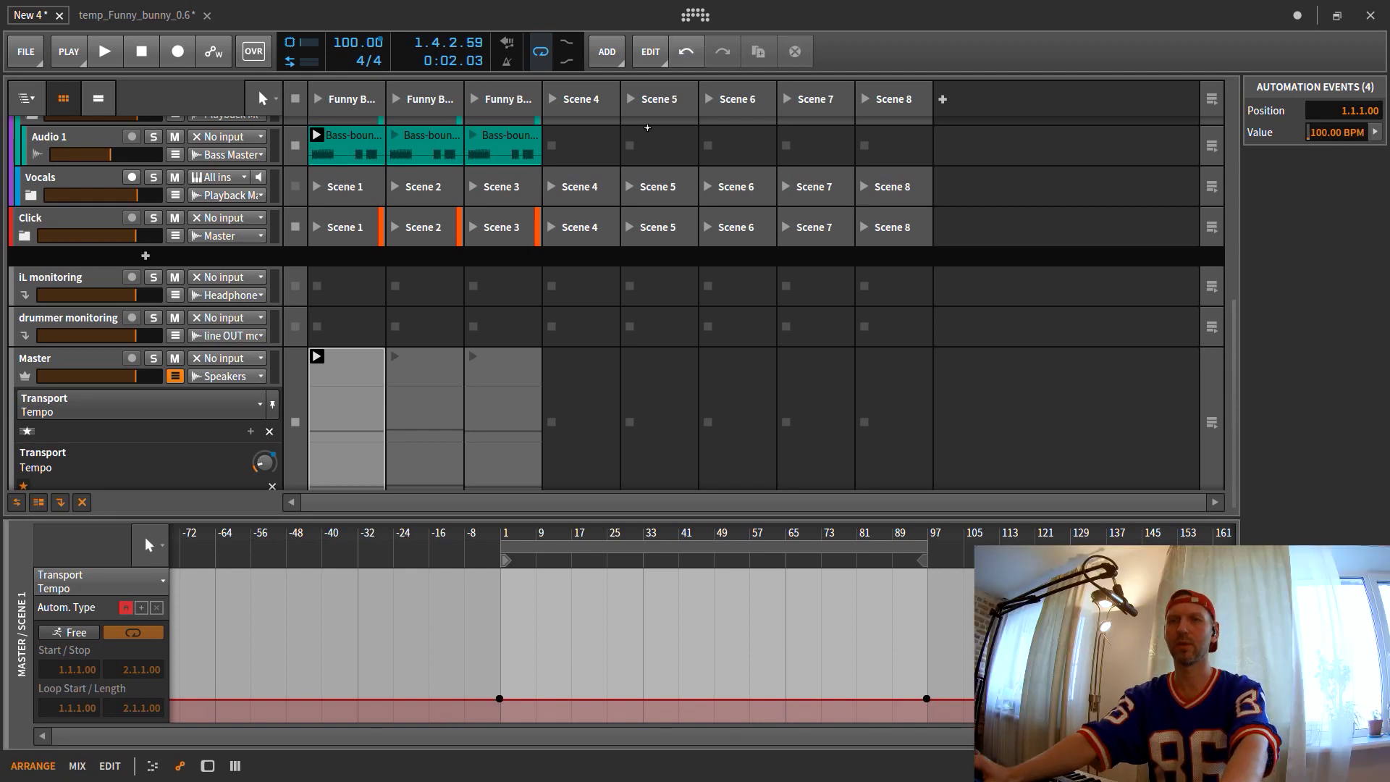
- Play the first scene, launch the second scene to check the tempo change, and stop playback
left_click(427, 104)
left_click(355, 99)
key("space")
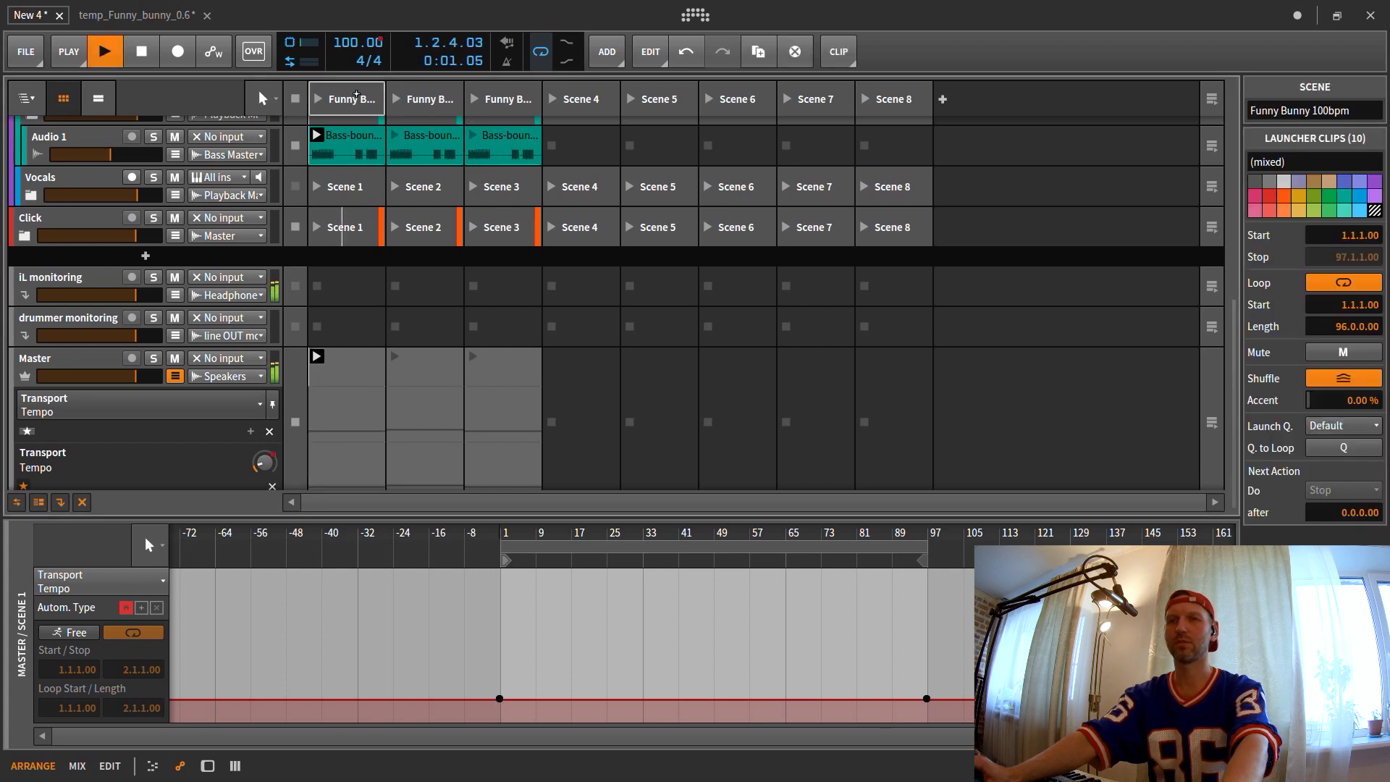
key("Right")
key("Return")
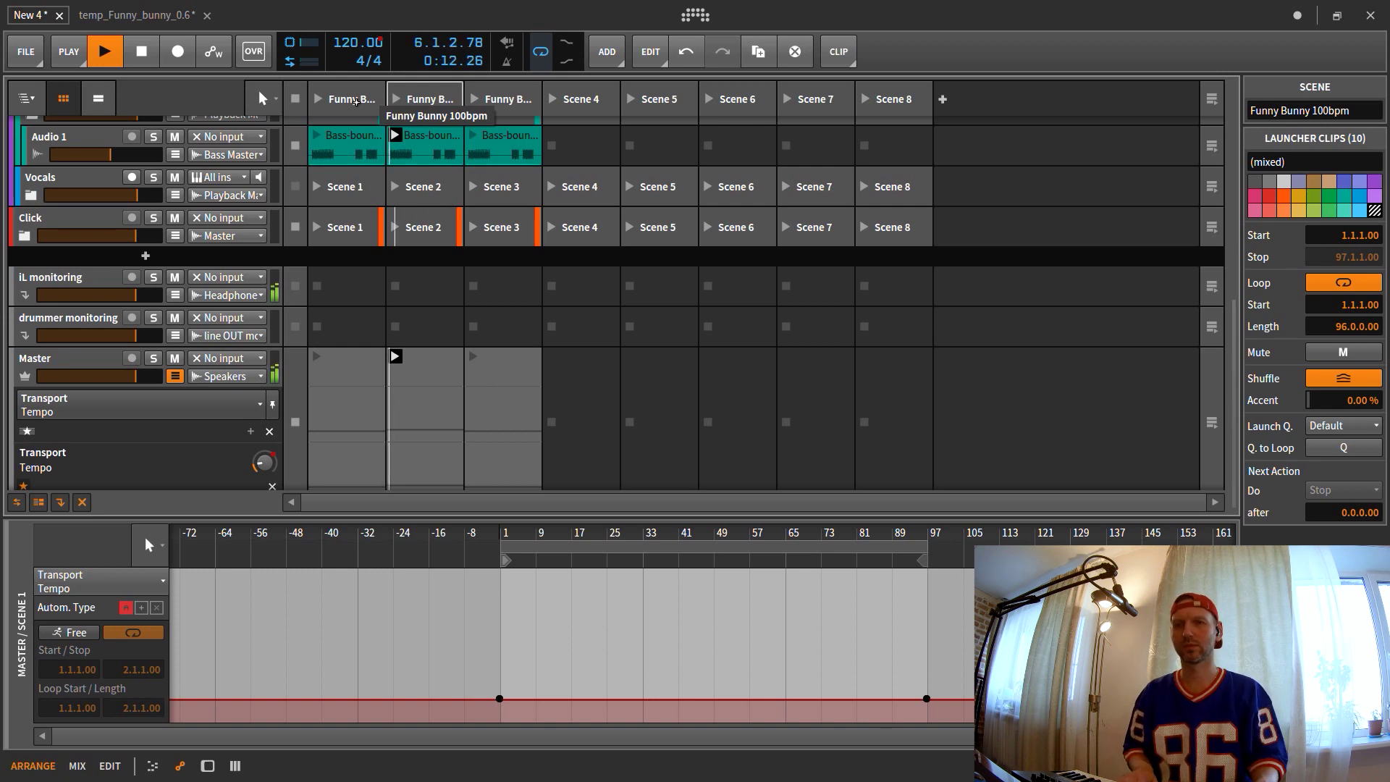
key("space")
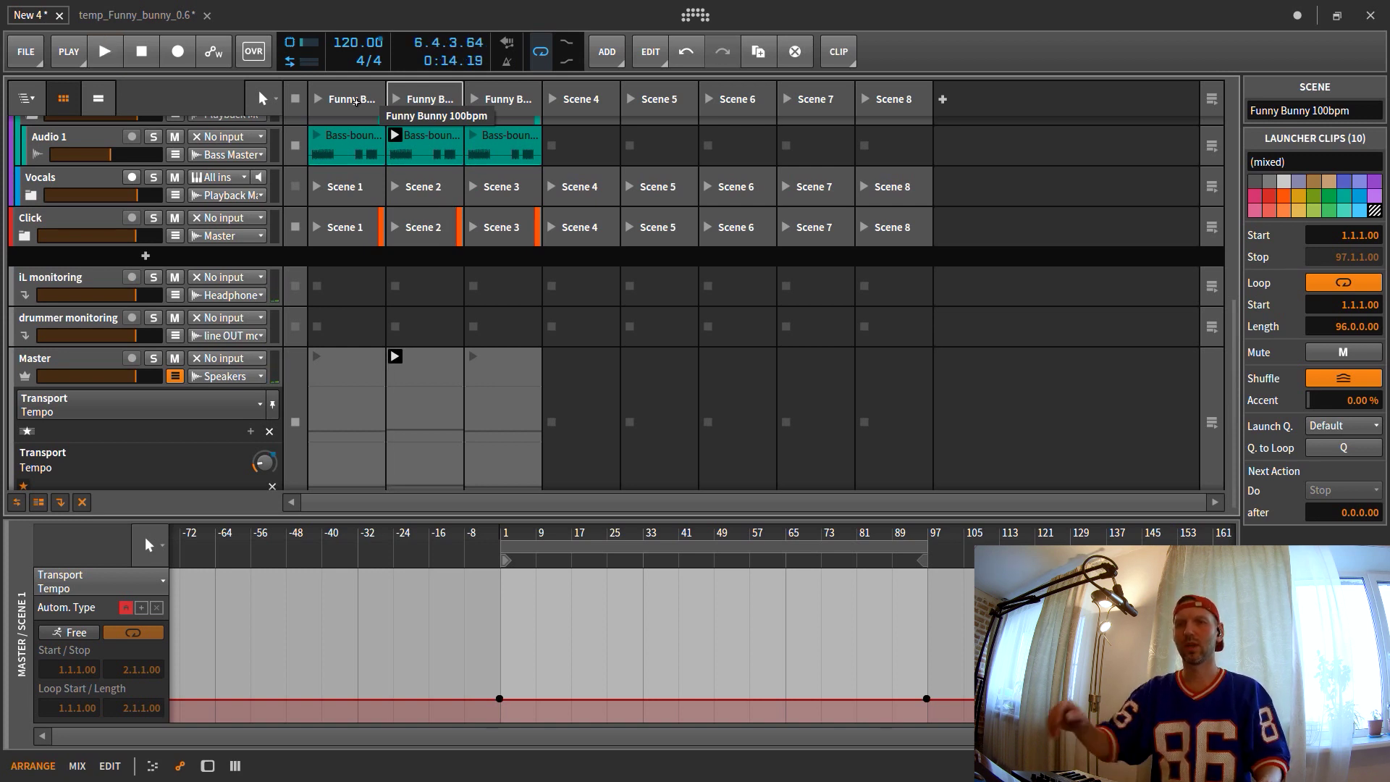
- Unfold the Click group and show the arranger timeline beside the launcher, with the first Click 1/8 arranger clip open for editing
left_click(38, 224)
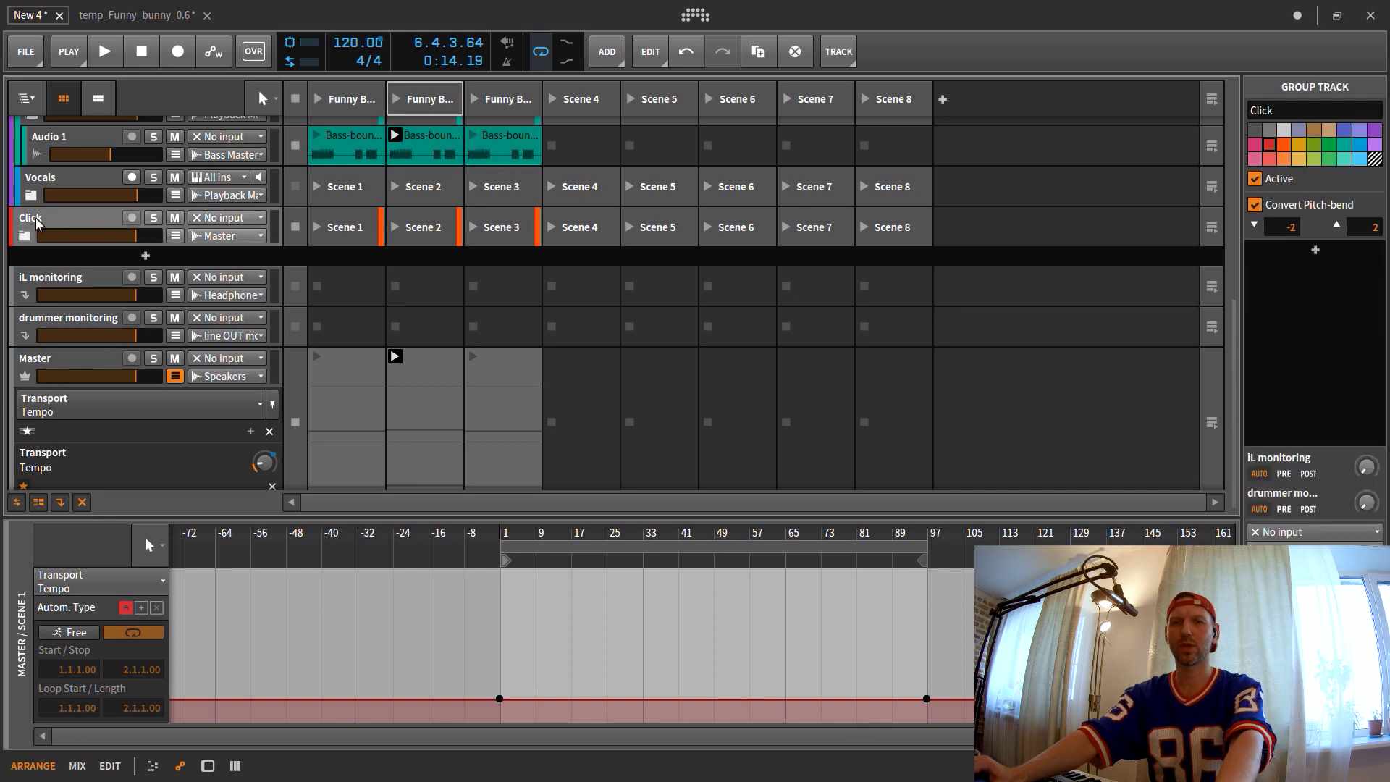
left_click(25, 233)
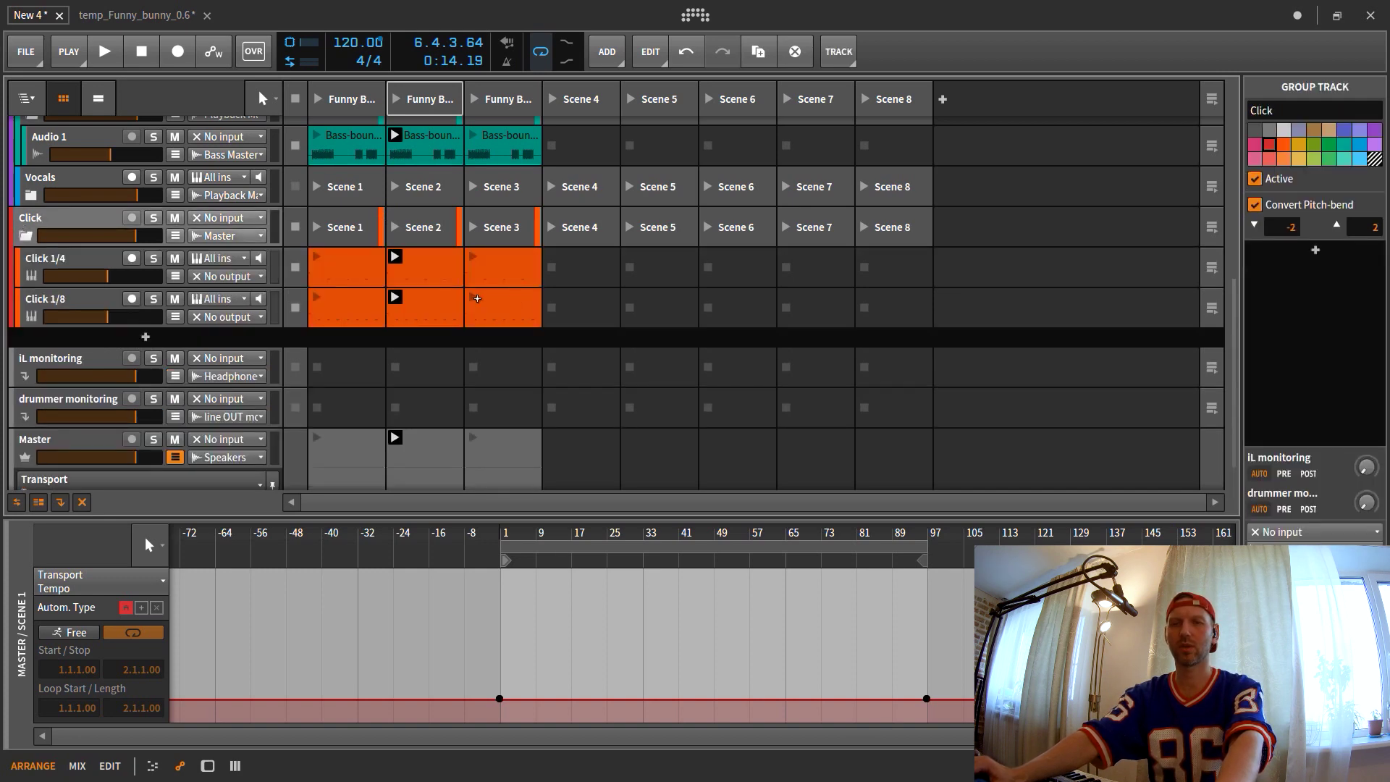
key("Tab")
key("Tab")
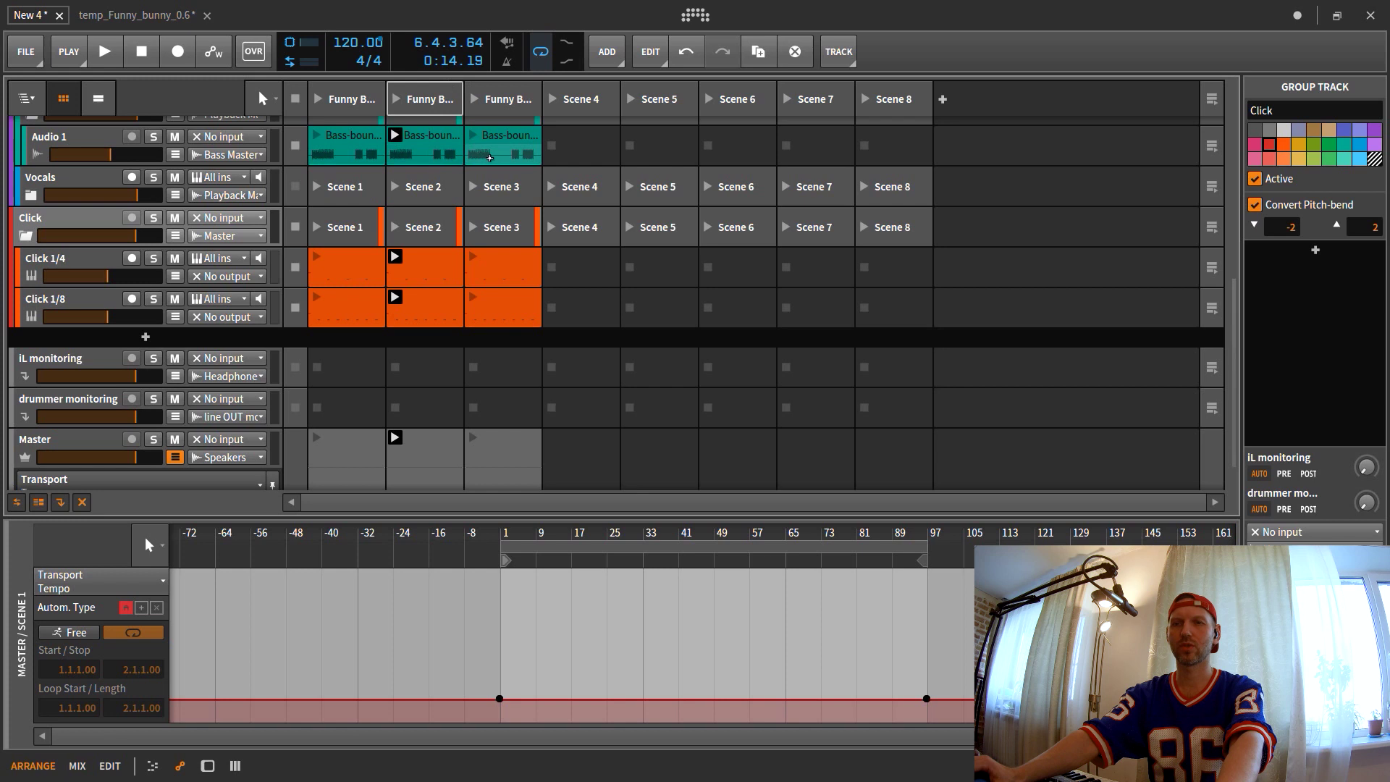
left_click(344, 308)
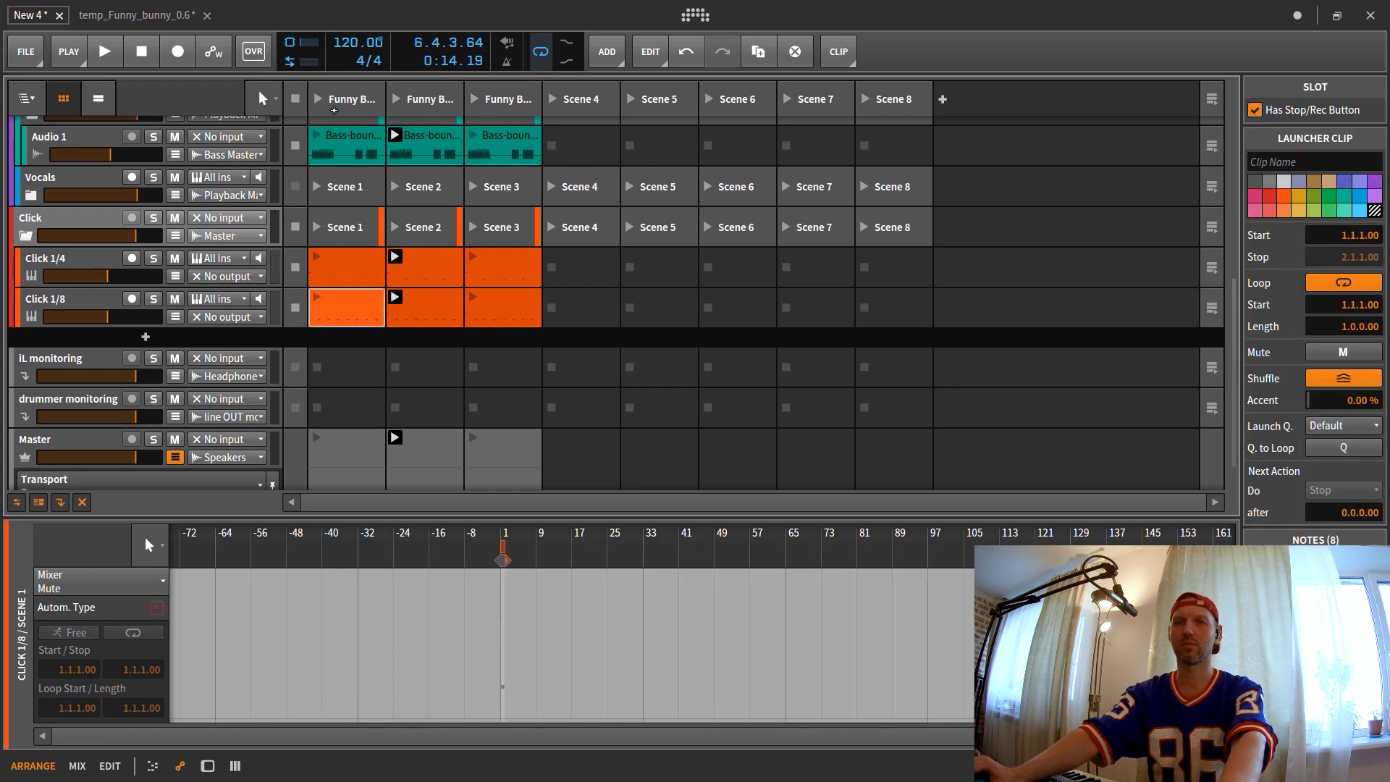
left_click(335, 107)
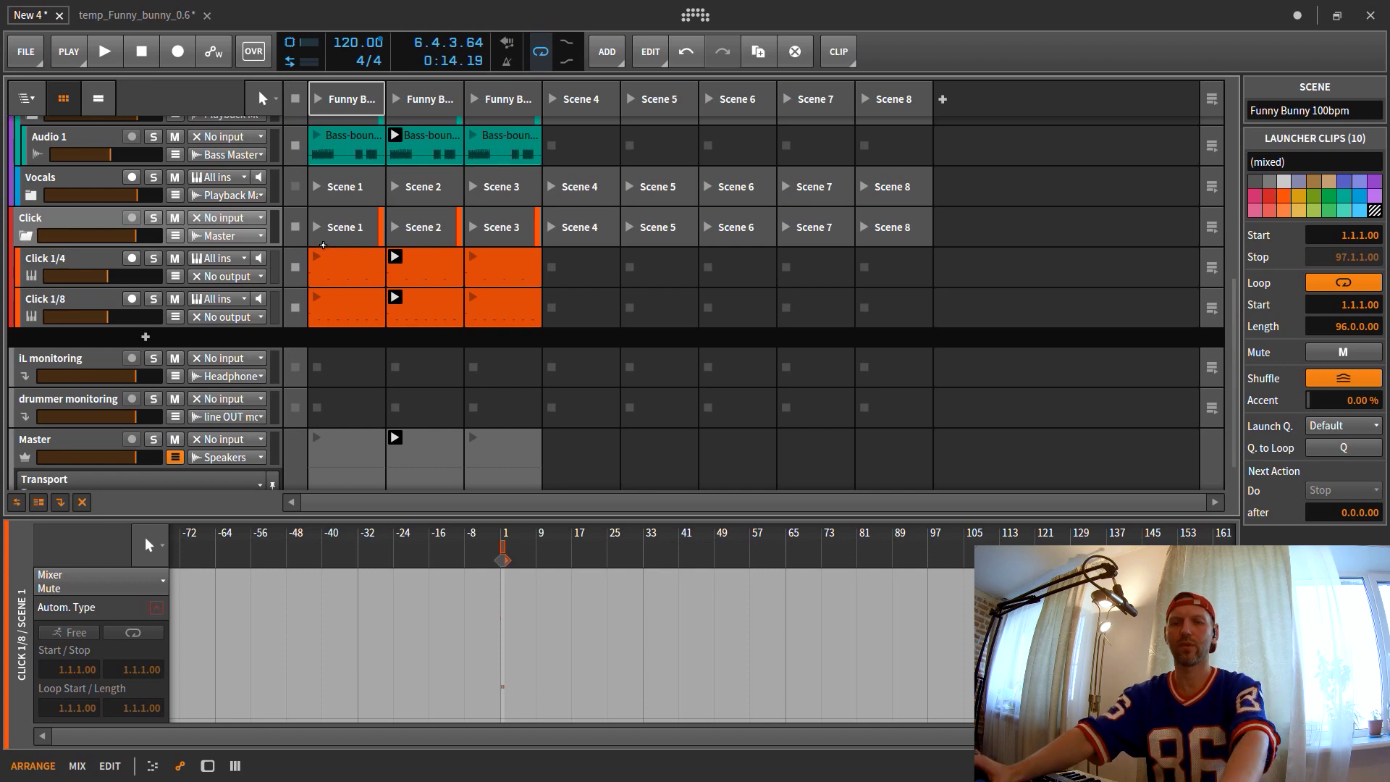
key("Tab")
key("Tab")
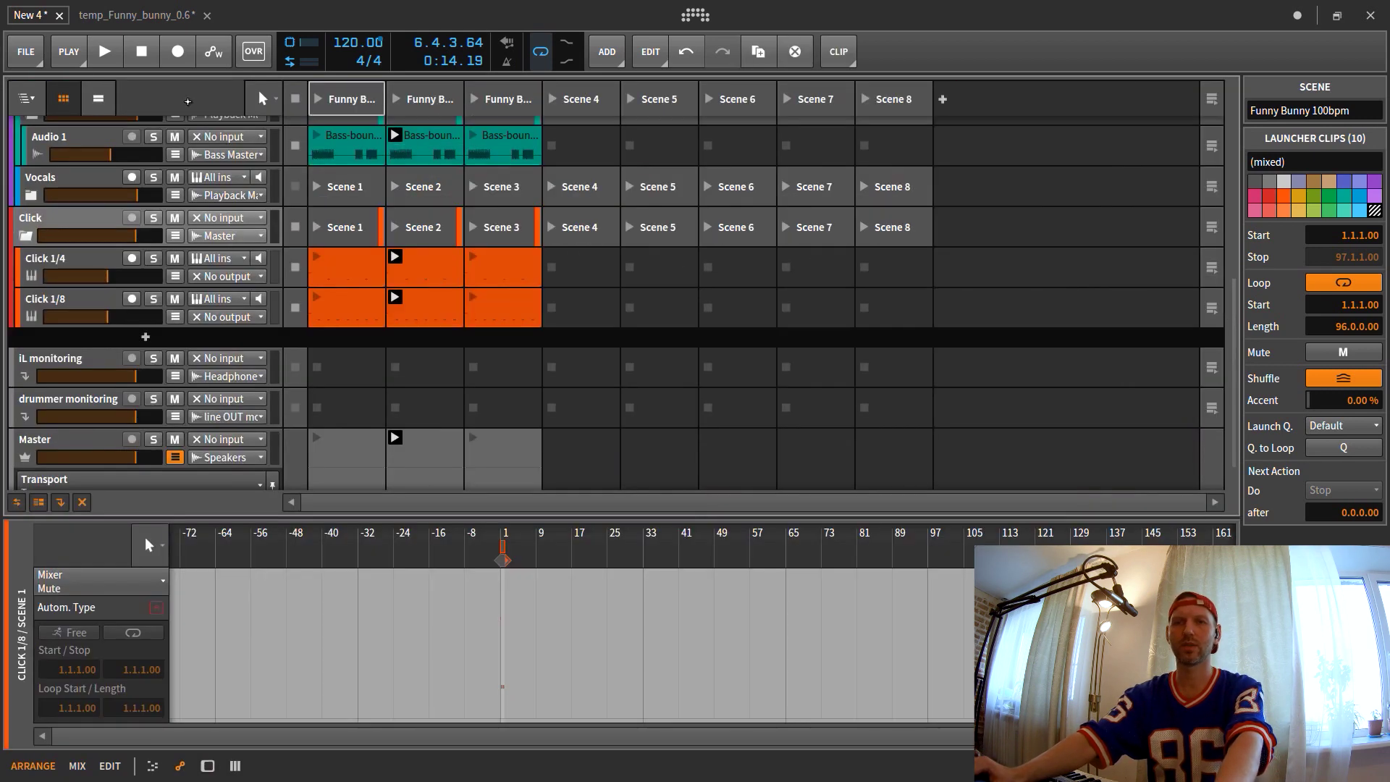
left_click(105, 102)
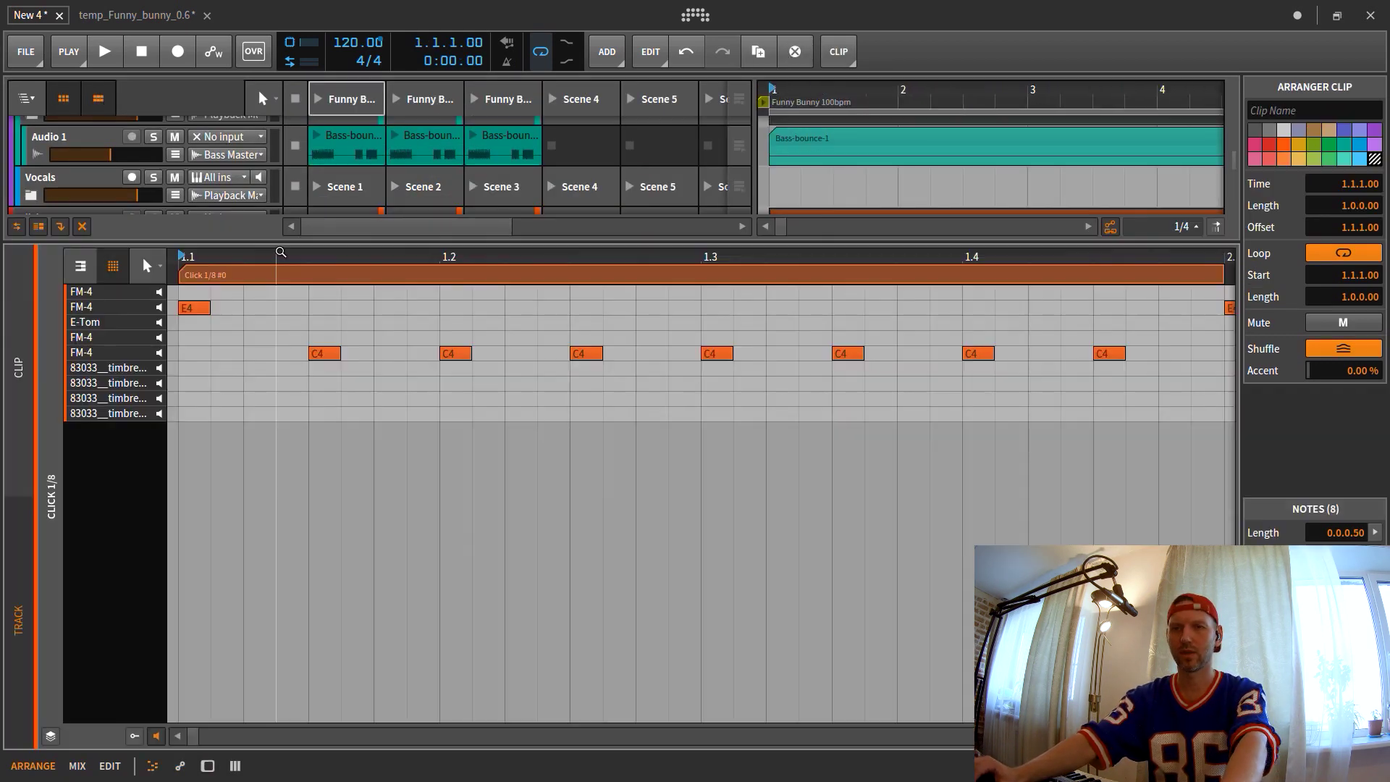
- In the first bar of Click 1/8, lower the opening E4 note to G#3 and move the next C4 note to A3 at 1.2
scroll(280, 252, "up", 4)
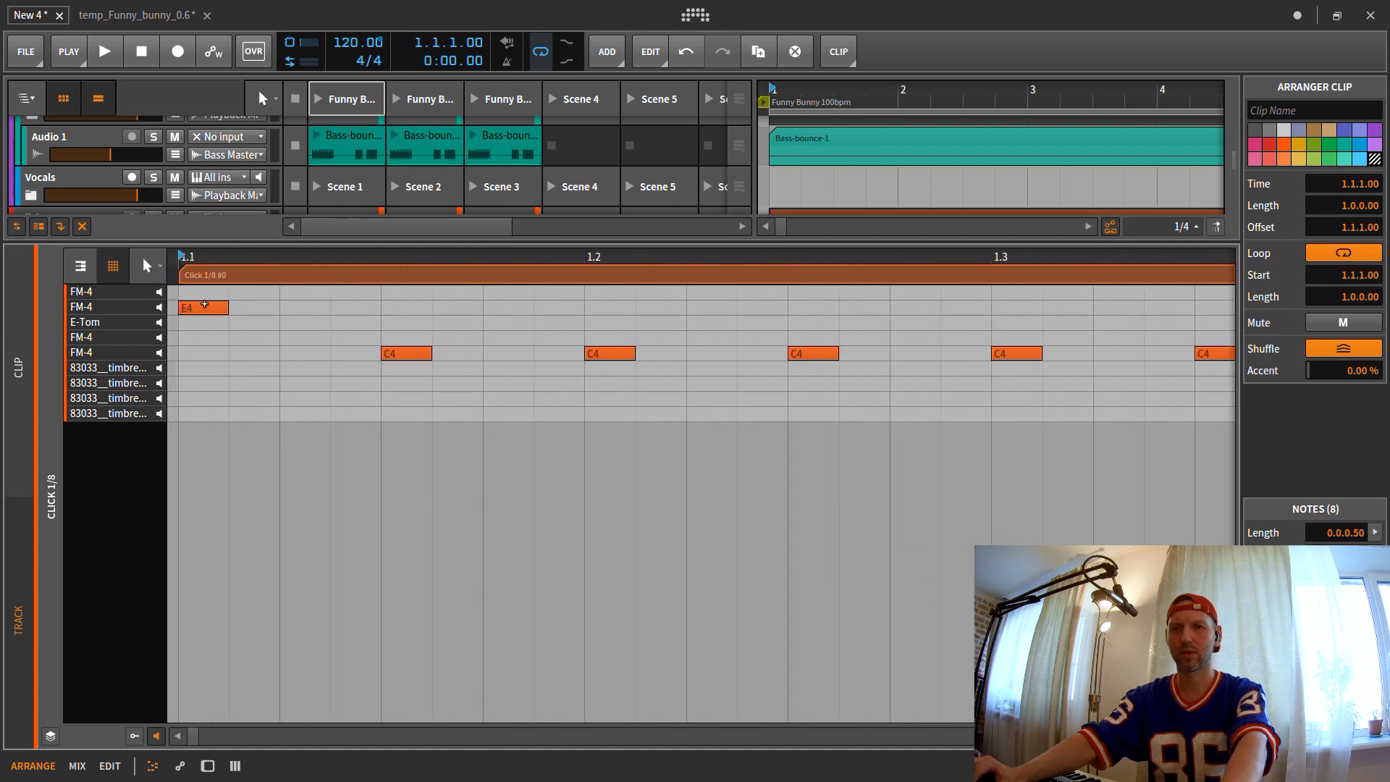
left_click(205, 335)
left_click_drag(205, 334, 208, 413)
left_click_drag(206, 407, 207, 416)
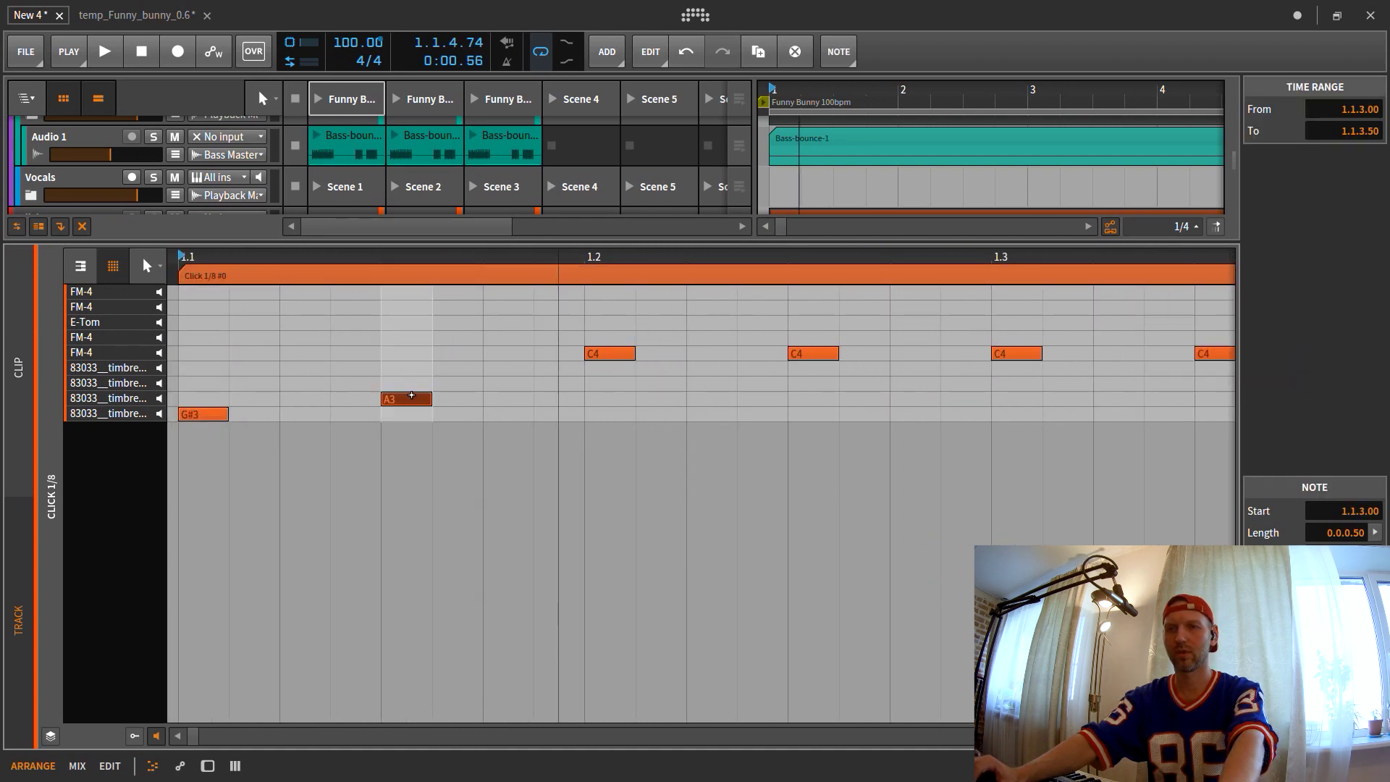
left_click_drag(417, 399, 612, 405)
left_click_drag(714, 244, 714, 333)
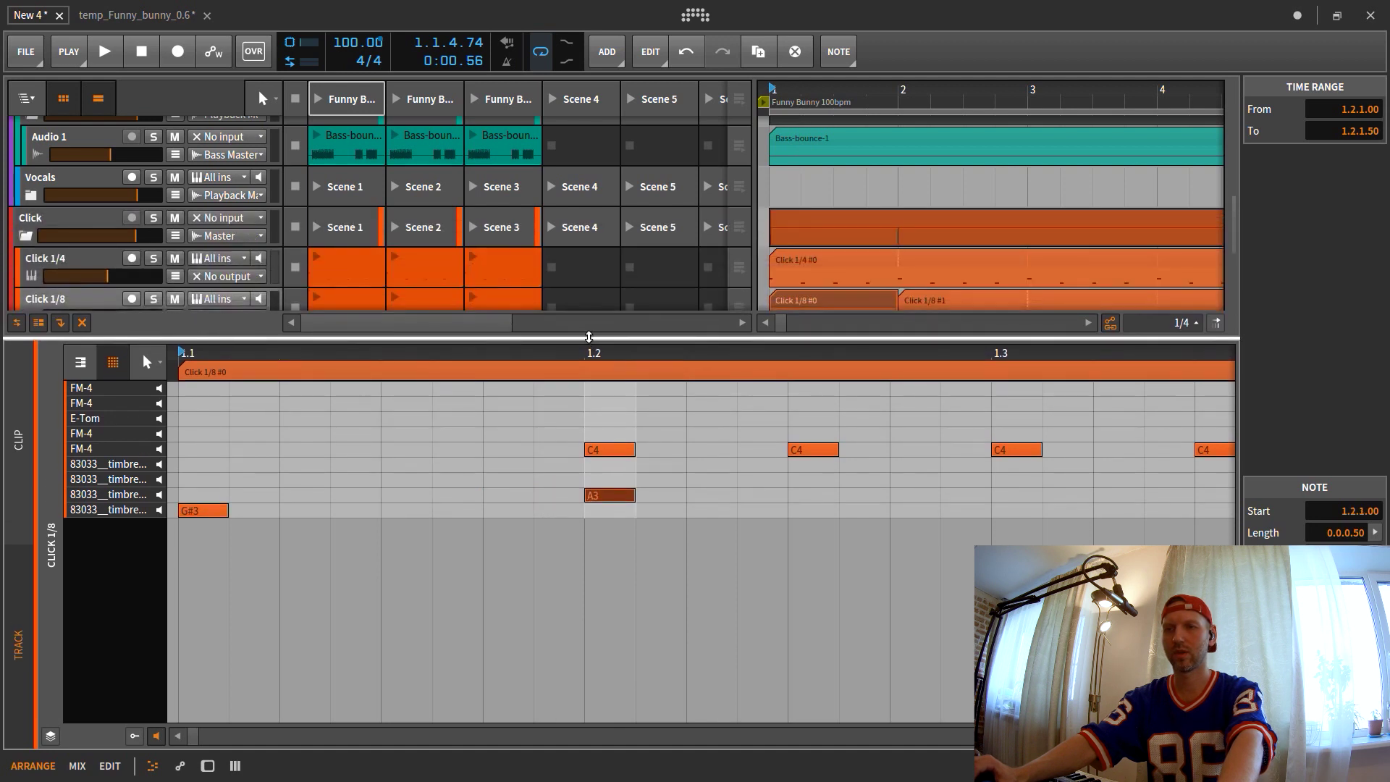
- Finish the four-note count-in by deleting the extra C4 notes, placing A#3 at 1.3 and B3 at 1.4, and lengthening all notes to 0.0.2.00
double_click(608, 442)
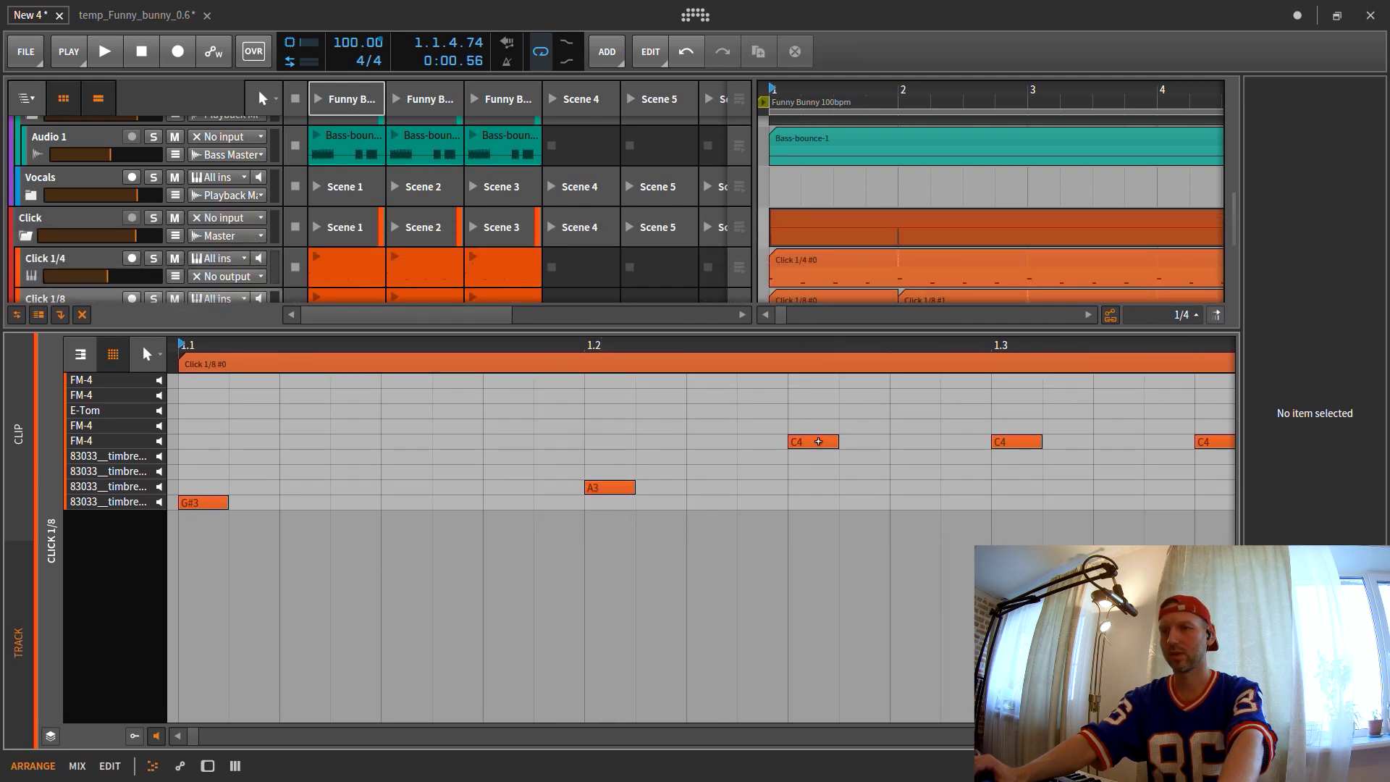
left_click(813, 441)
double_click(811, 442)
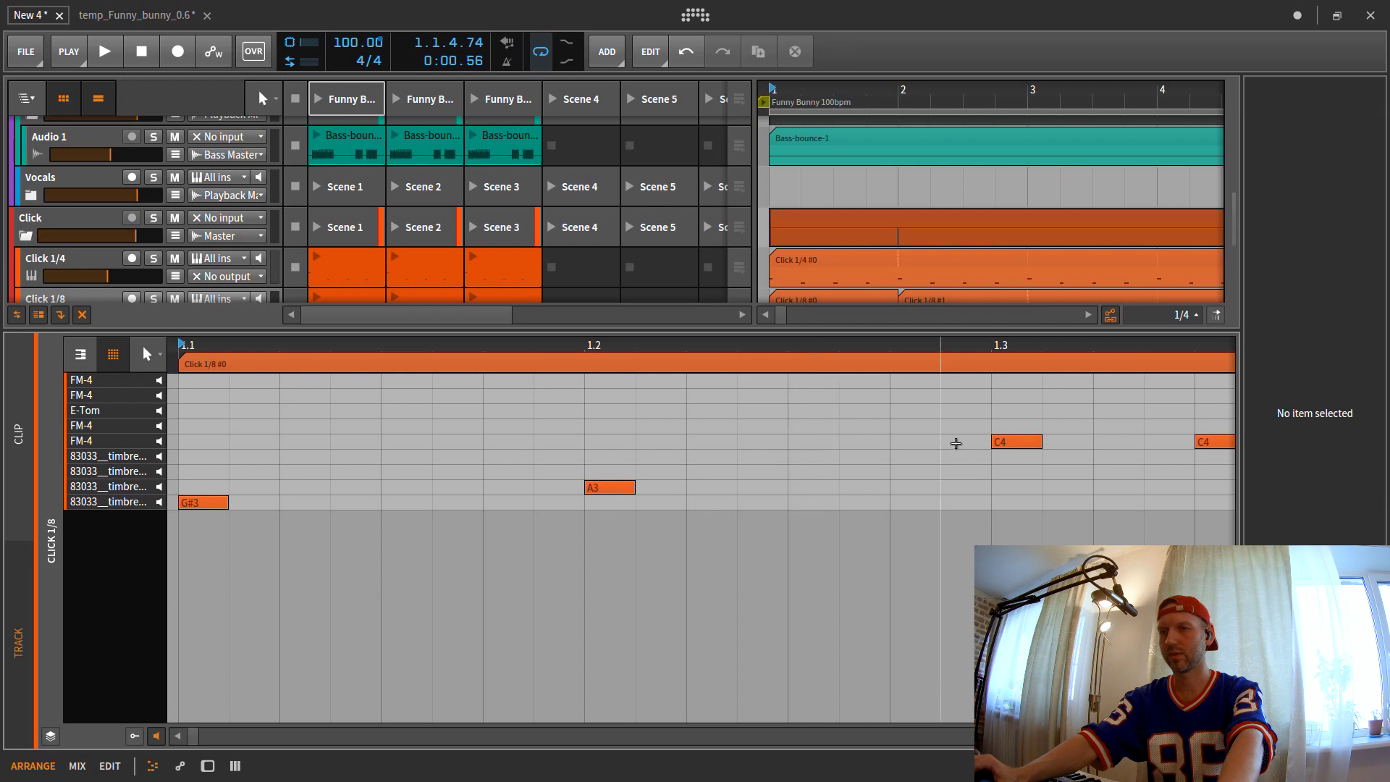
left_click(1020, 443)
left_click_drag(1020, 443, 1025, 472)
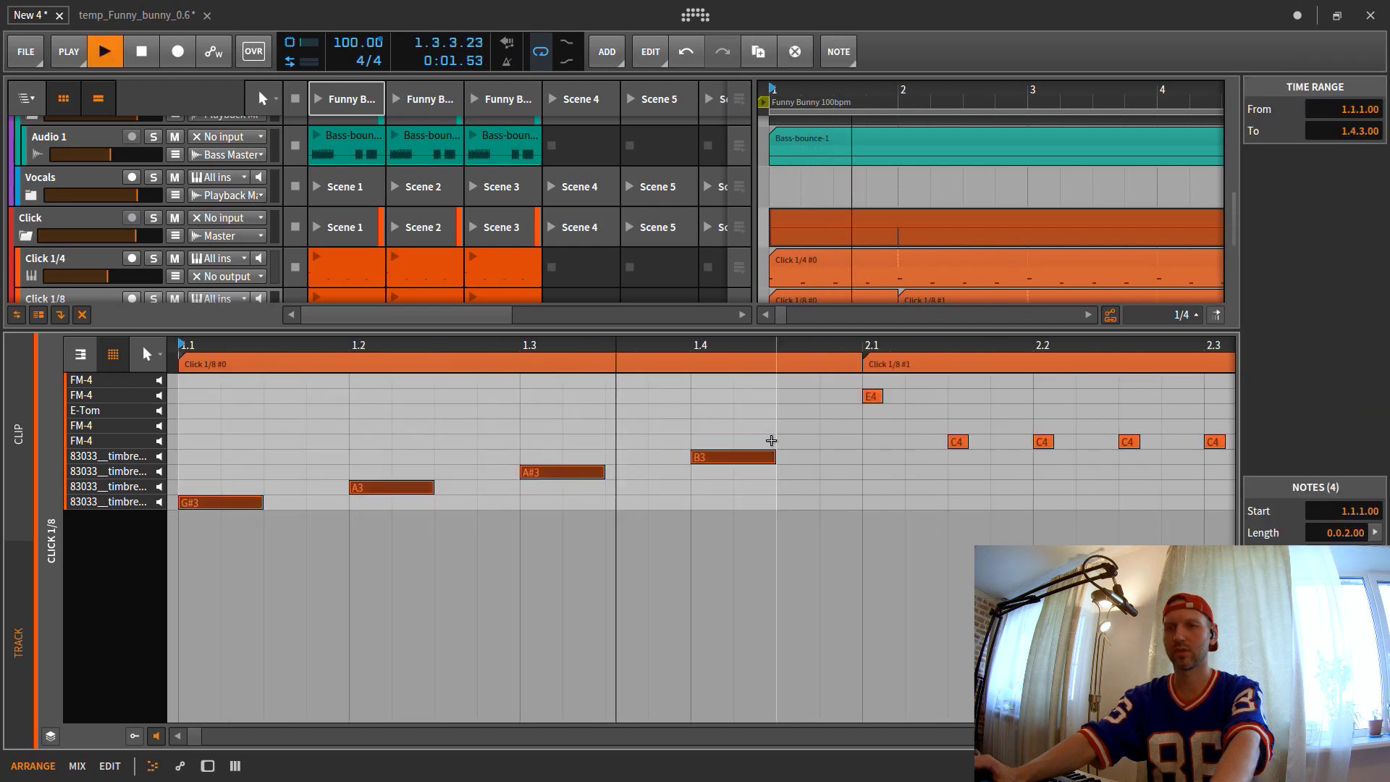
scroll(735, 292, "right", 2)
key("space")
- Place the one-bar count-in clip at bar 1 of the Click 1/4 track and copy it back onto Click 1/8
scroll(736, 275, "down", 3)
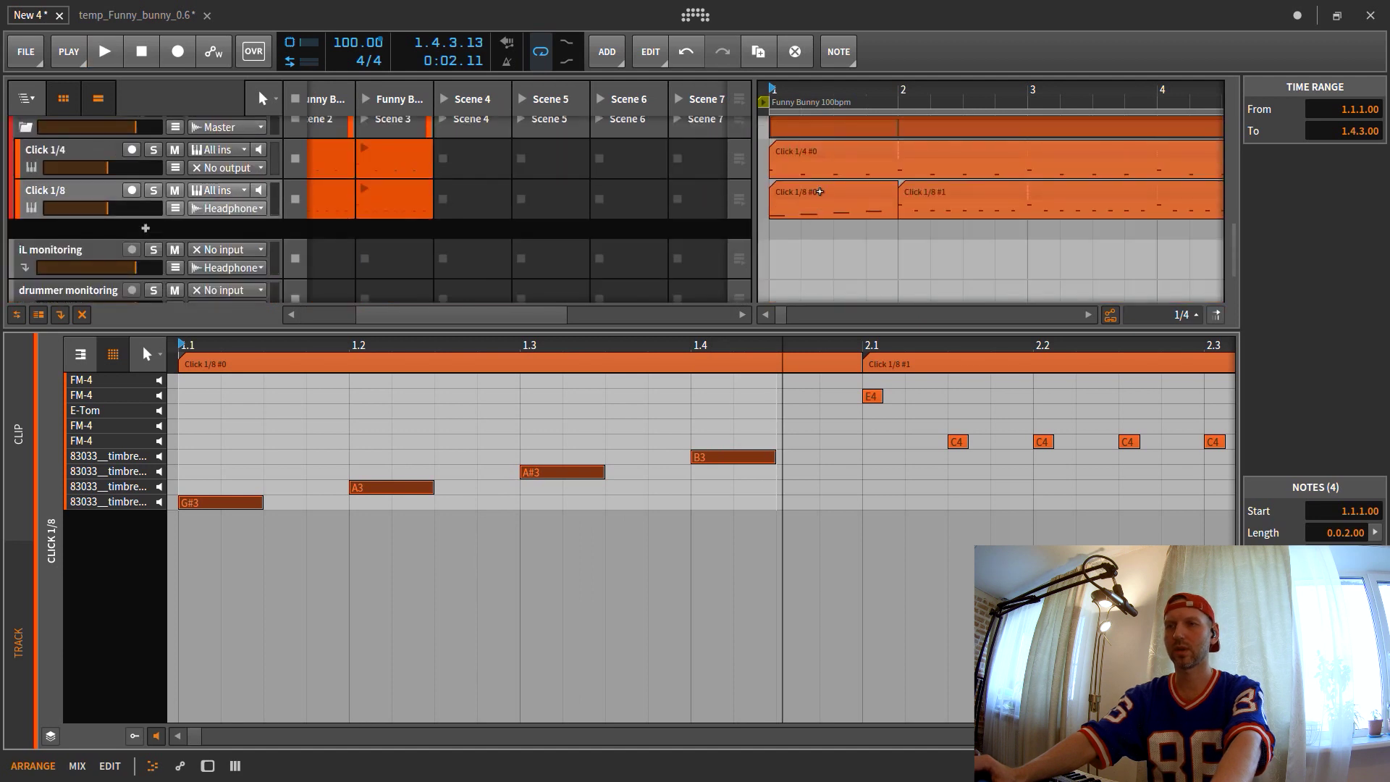
left_click(802, 192)
left_click_drag(806, 191, 831, 171)
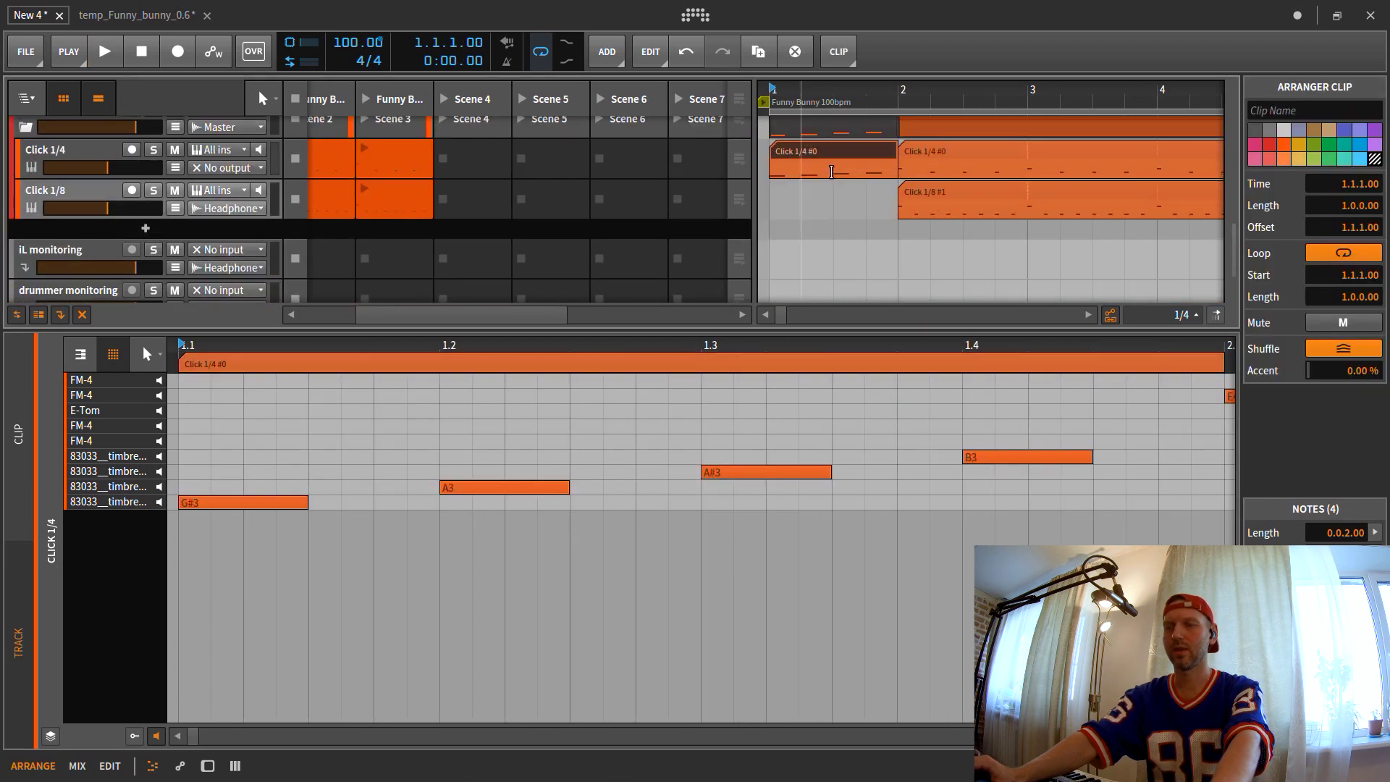
left_click_drag(886, 99, 821, 345)
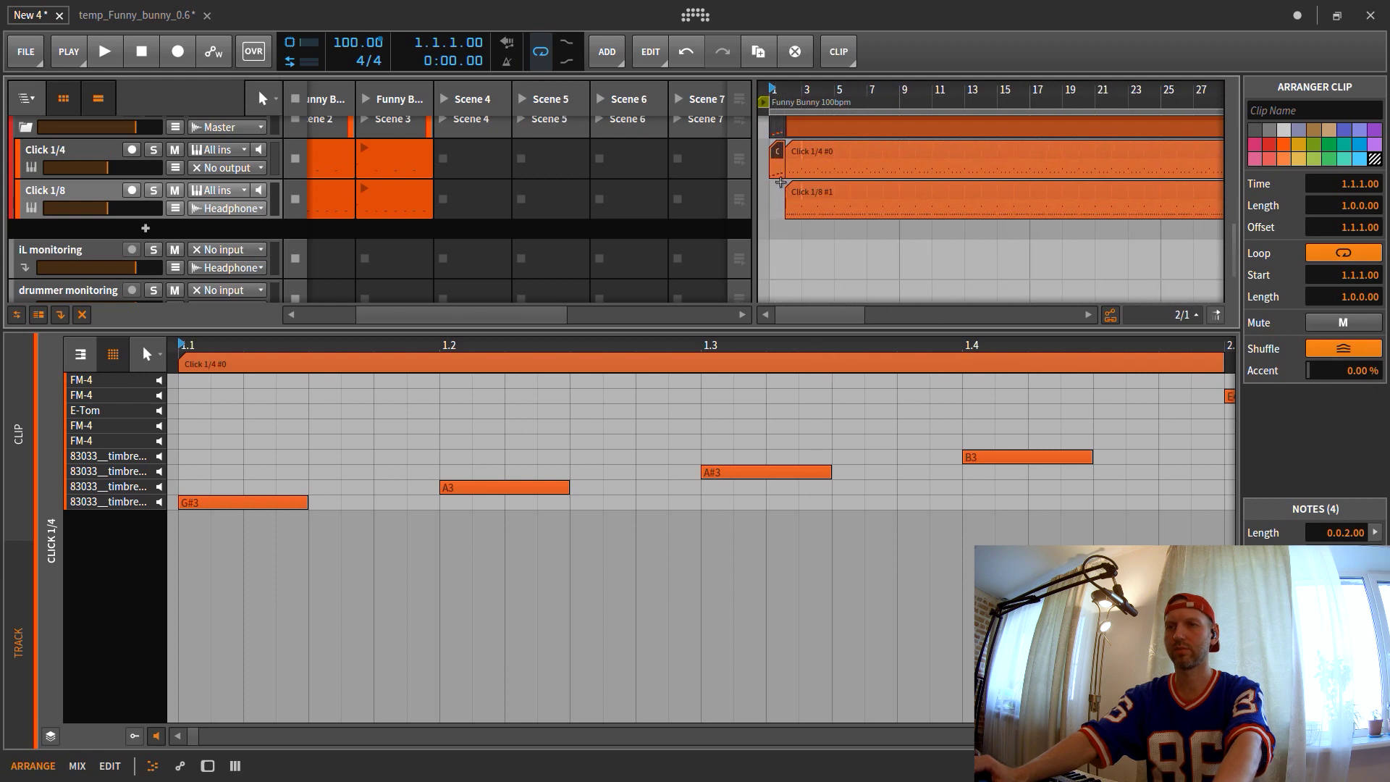
left_click_drag(778, 151, 778, 192)
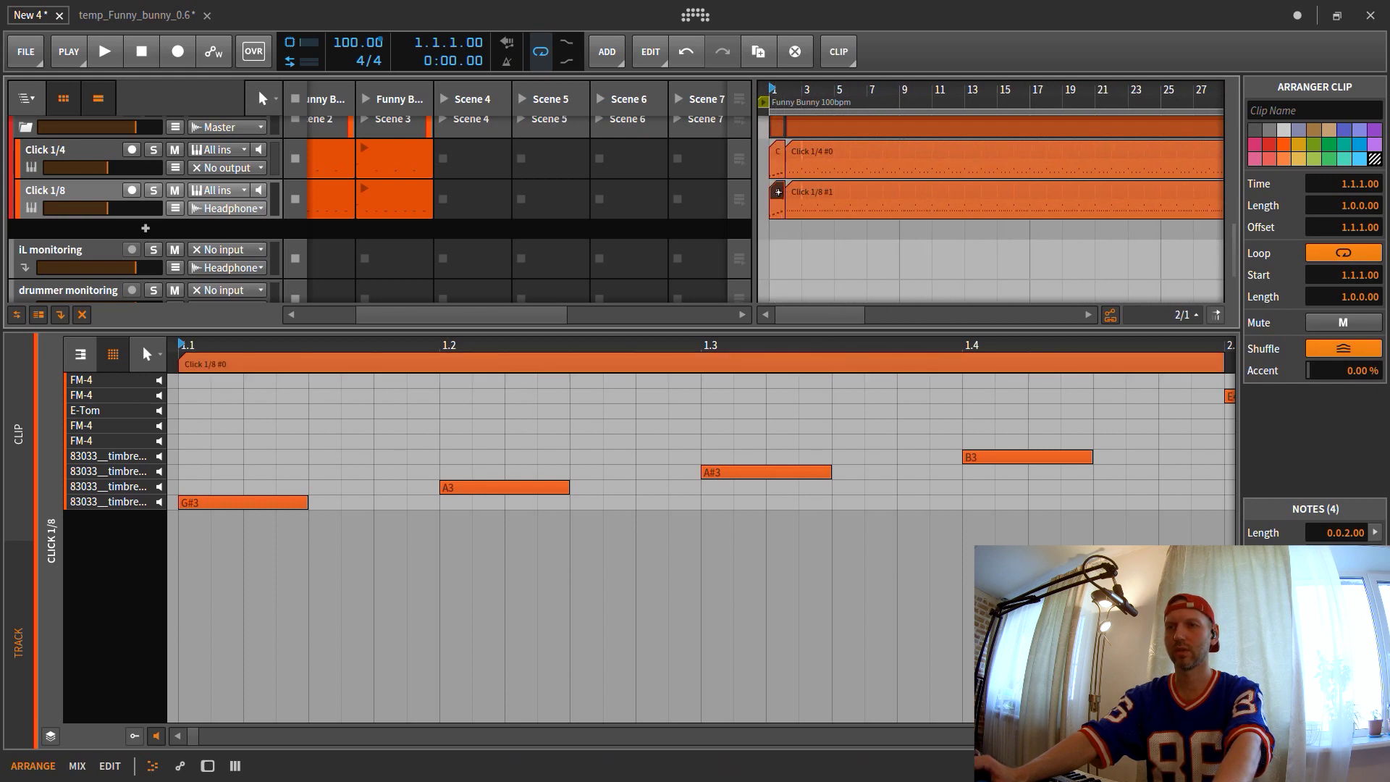
- Shift the Omnisphere clips in the Synths group to start at 2.1.1.00 and play the start briefly
left_click_drag(832, 94, 836, 398)
scroll(856, 263, "up", 8)
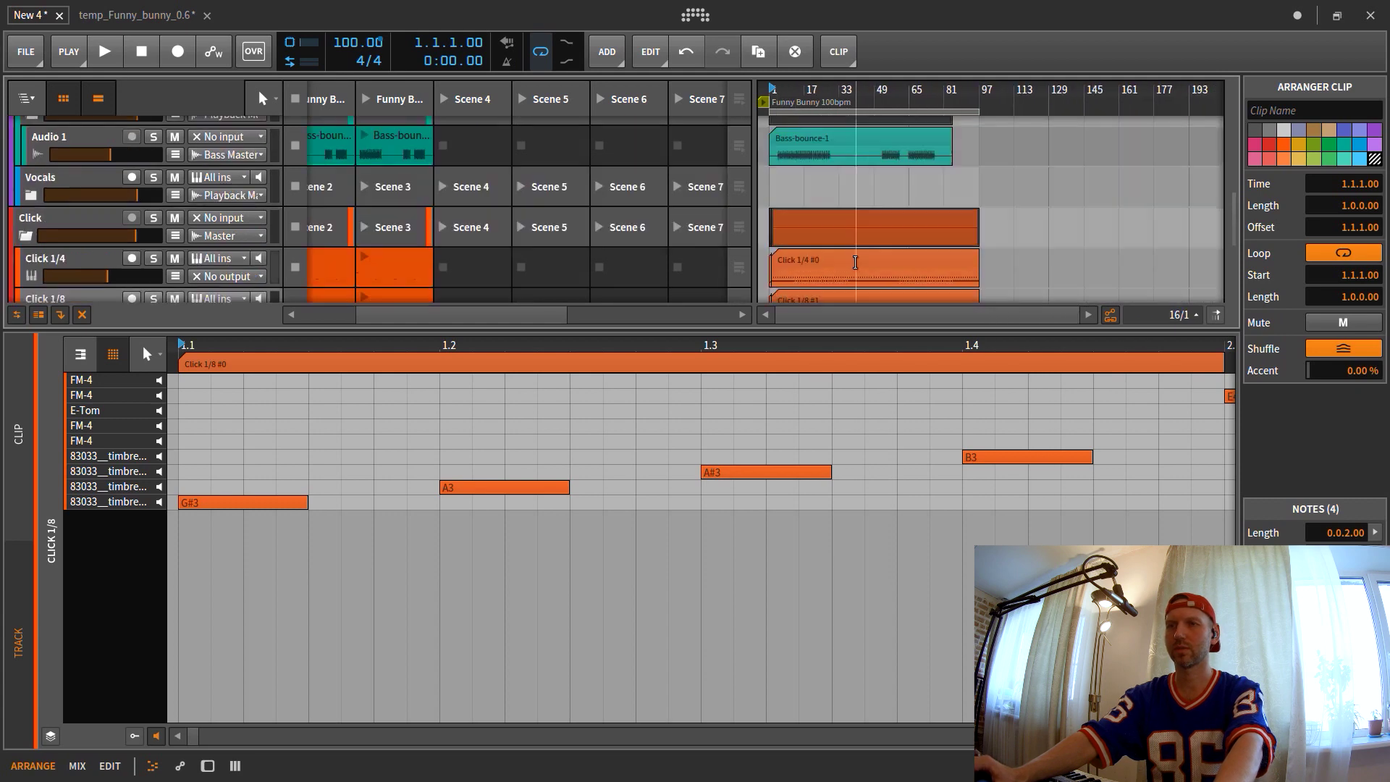
scroll(847, 217, "up", 3)
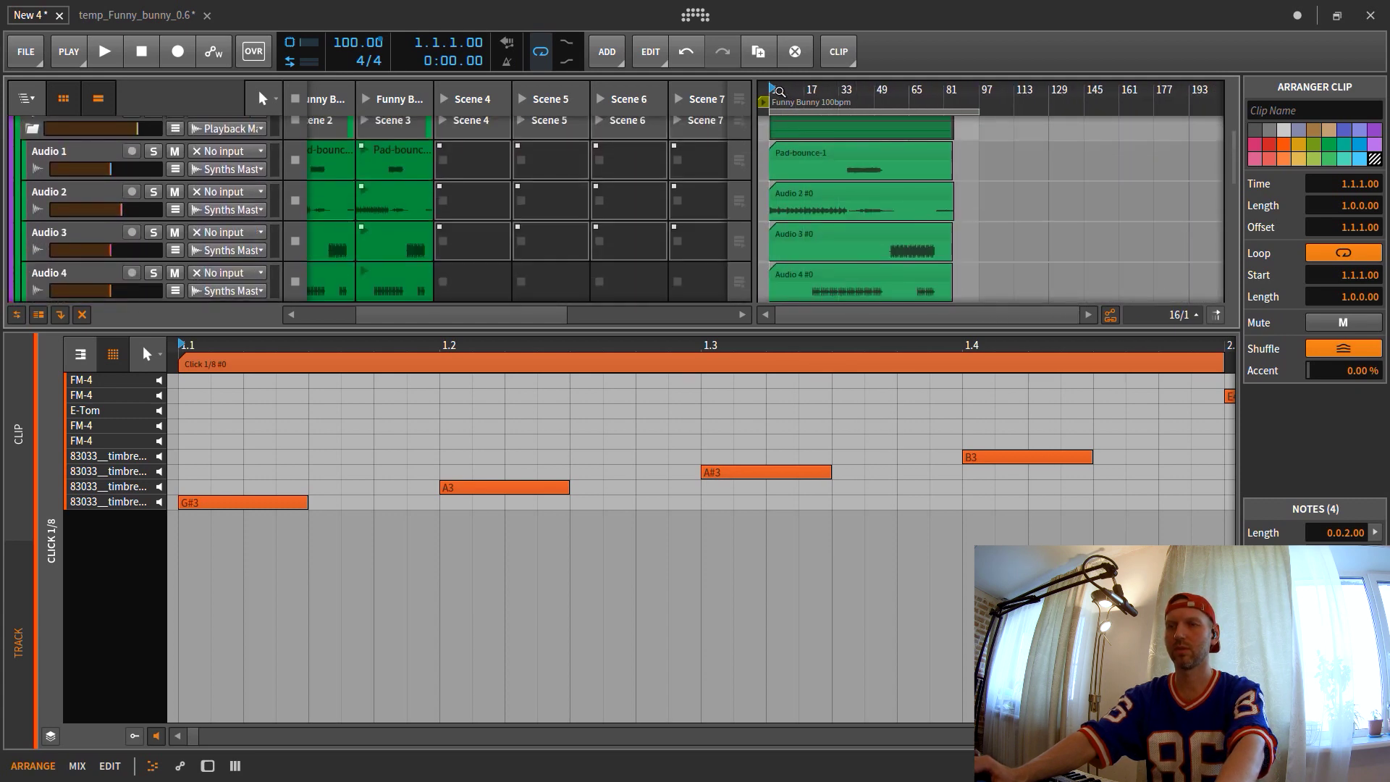
left_click_drag(770, 93, 770, 4)
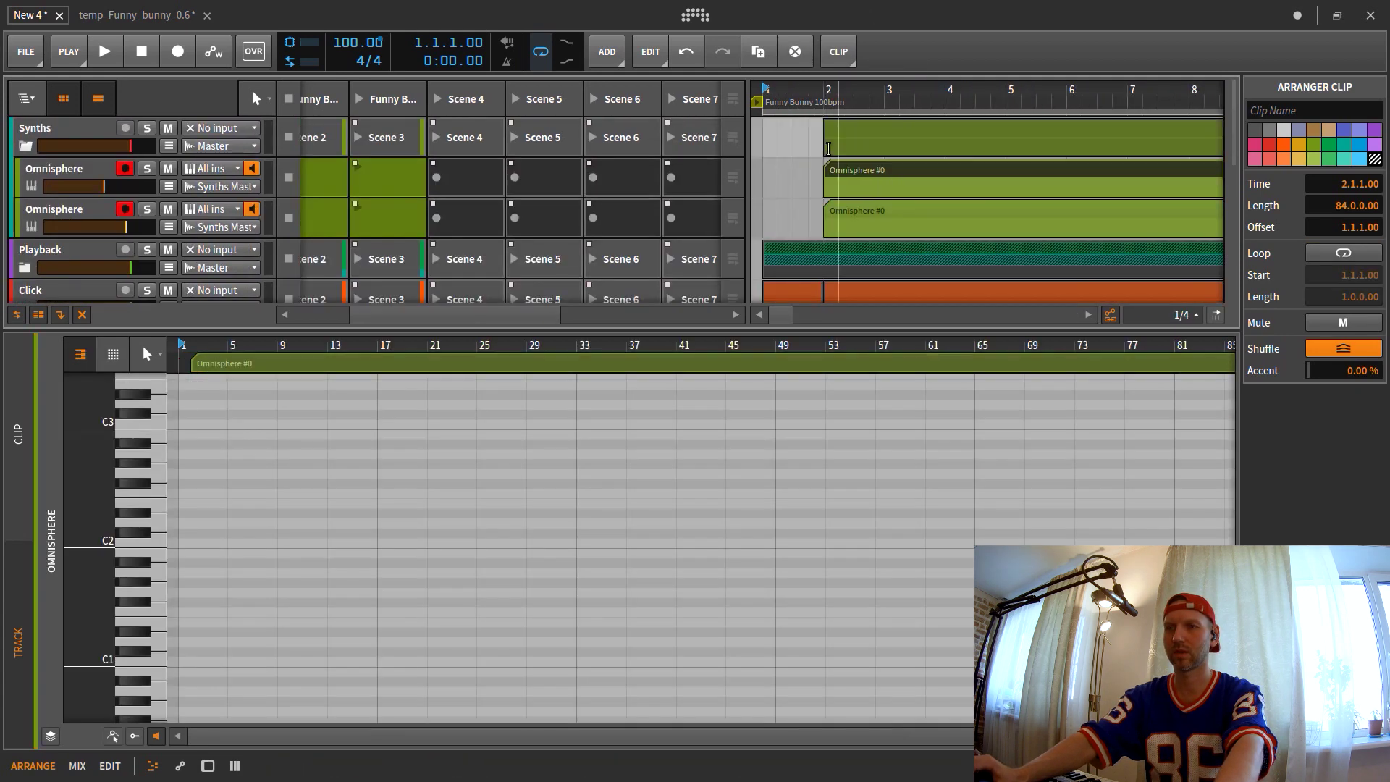
key("space")
key("space")
- Shift the Playback group's clips to start at 2.1.1.00, then play from the count-in into the song and stop
scroll(825, 147, "down", 3)
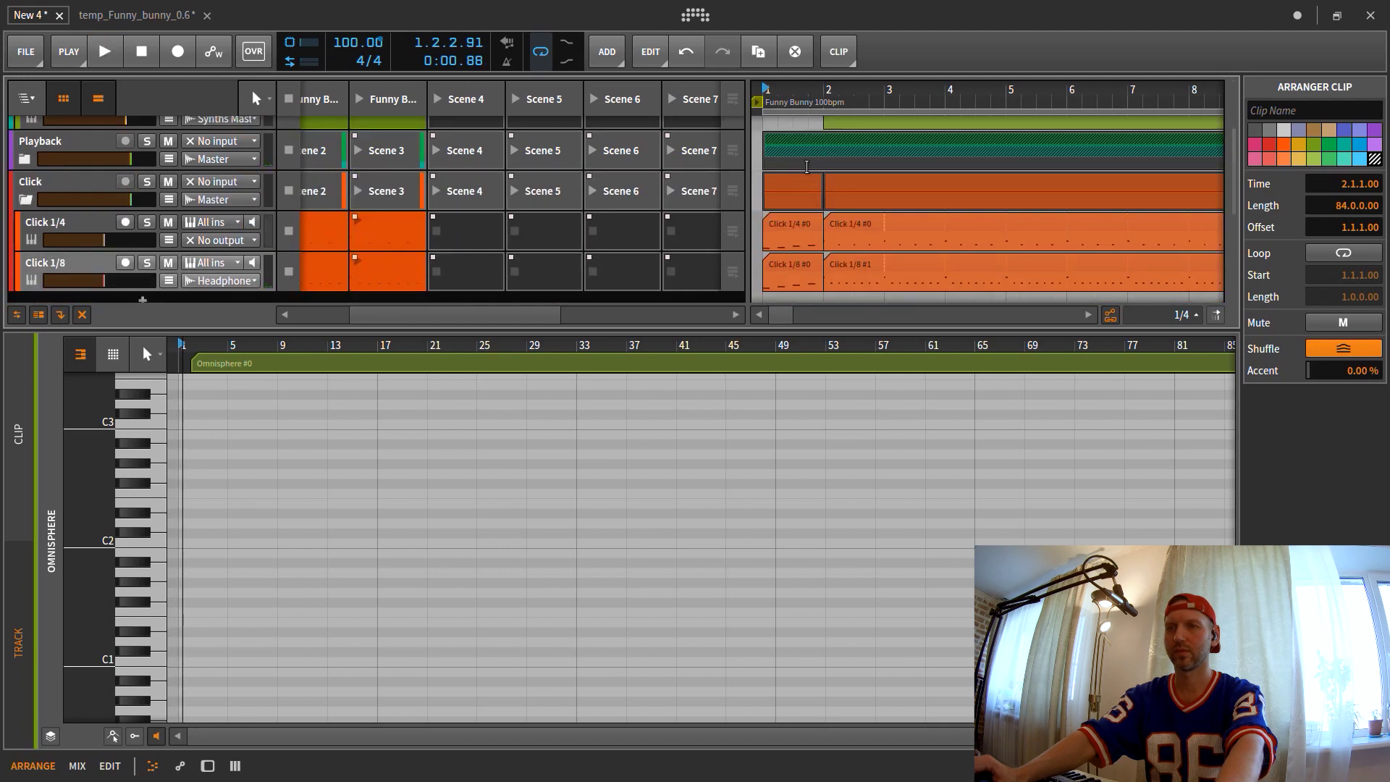
left_click_drag(786, 142, 845, 147)
key("space")
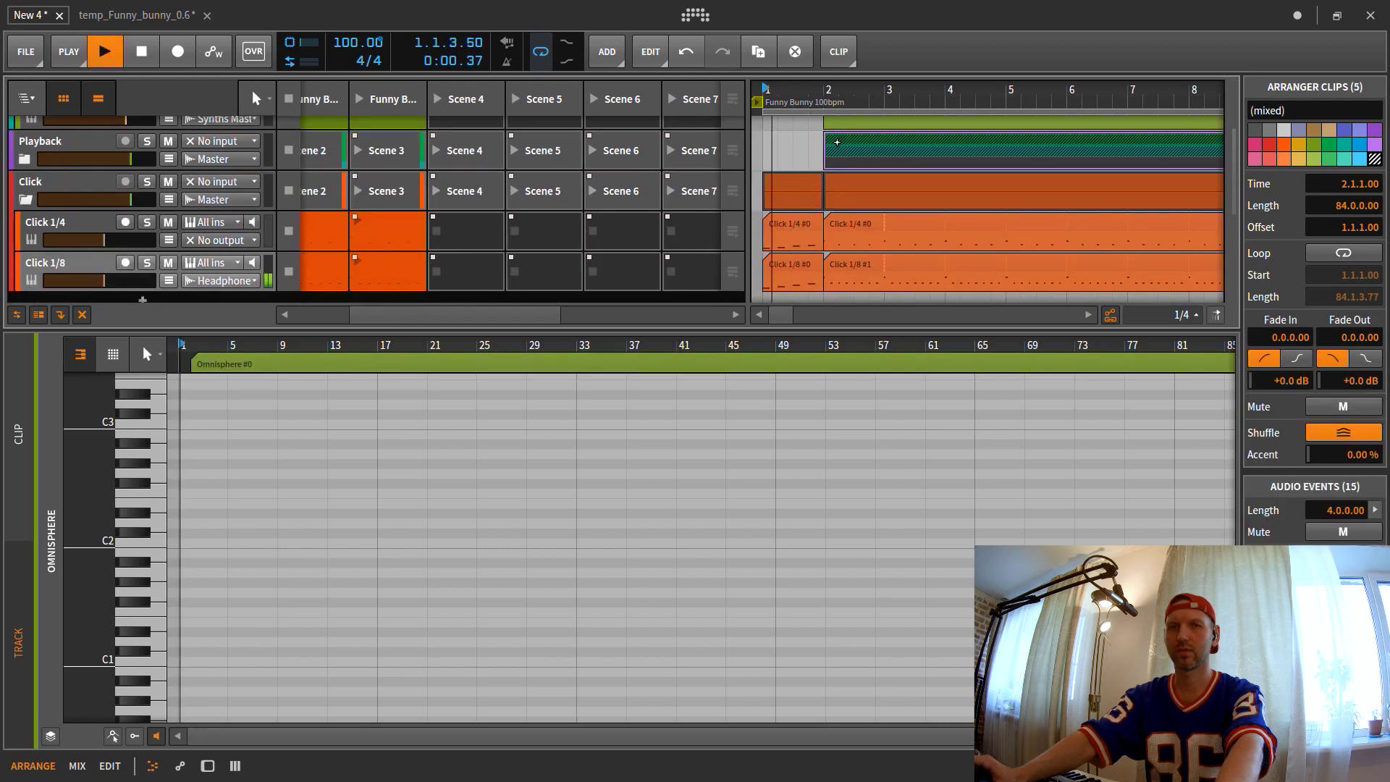
scroll(816, 154, "up", 3)
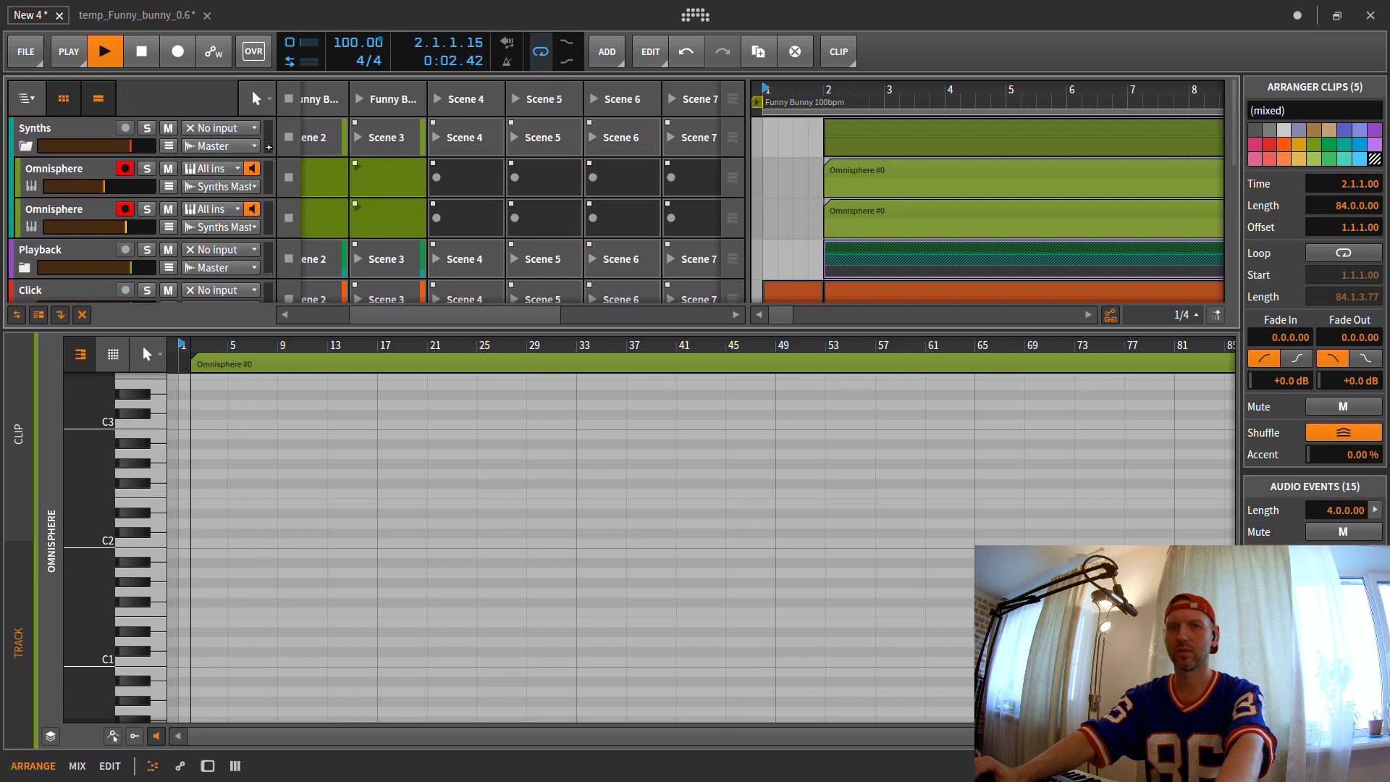
scroll(771, 209, "down", 3)
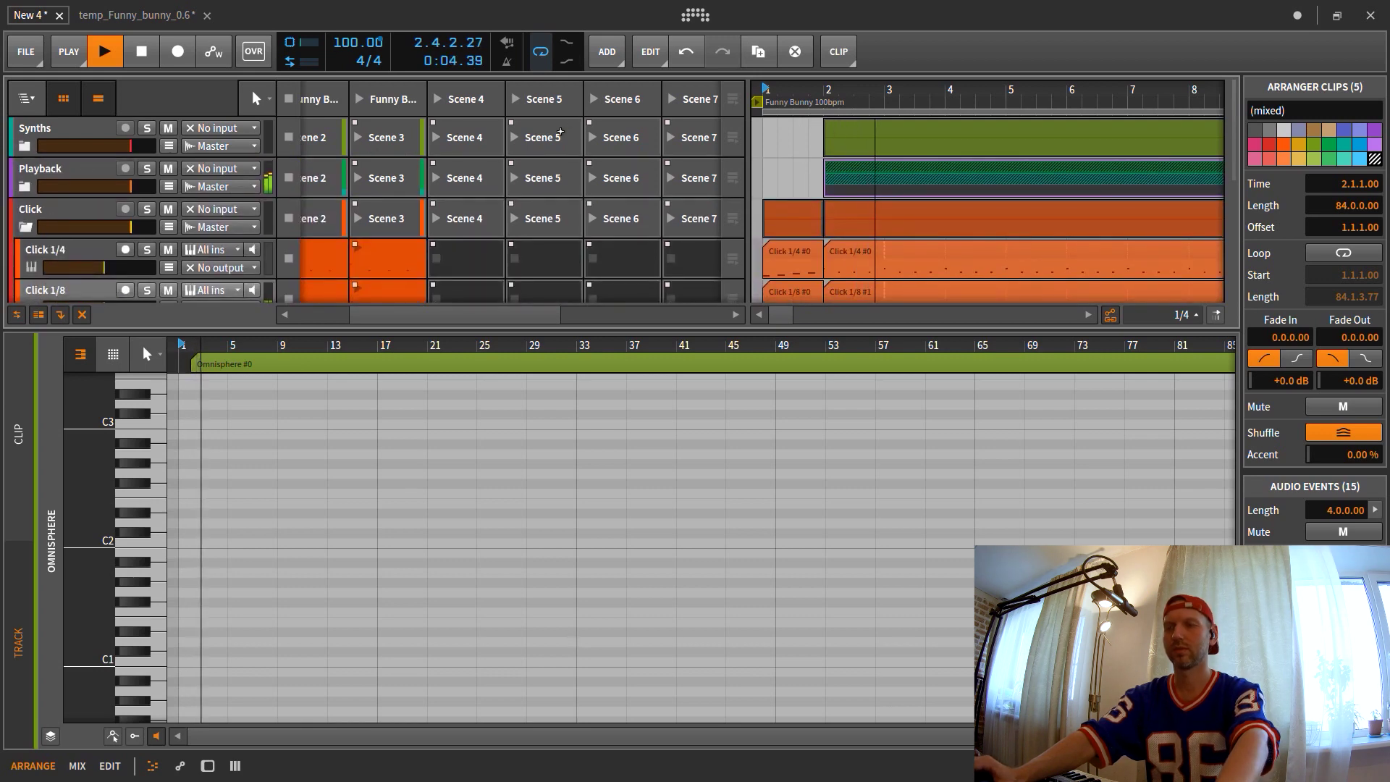
scroll(589, 200, "down", 3)
scroll(590, 199, "up", 2)
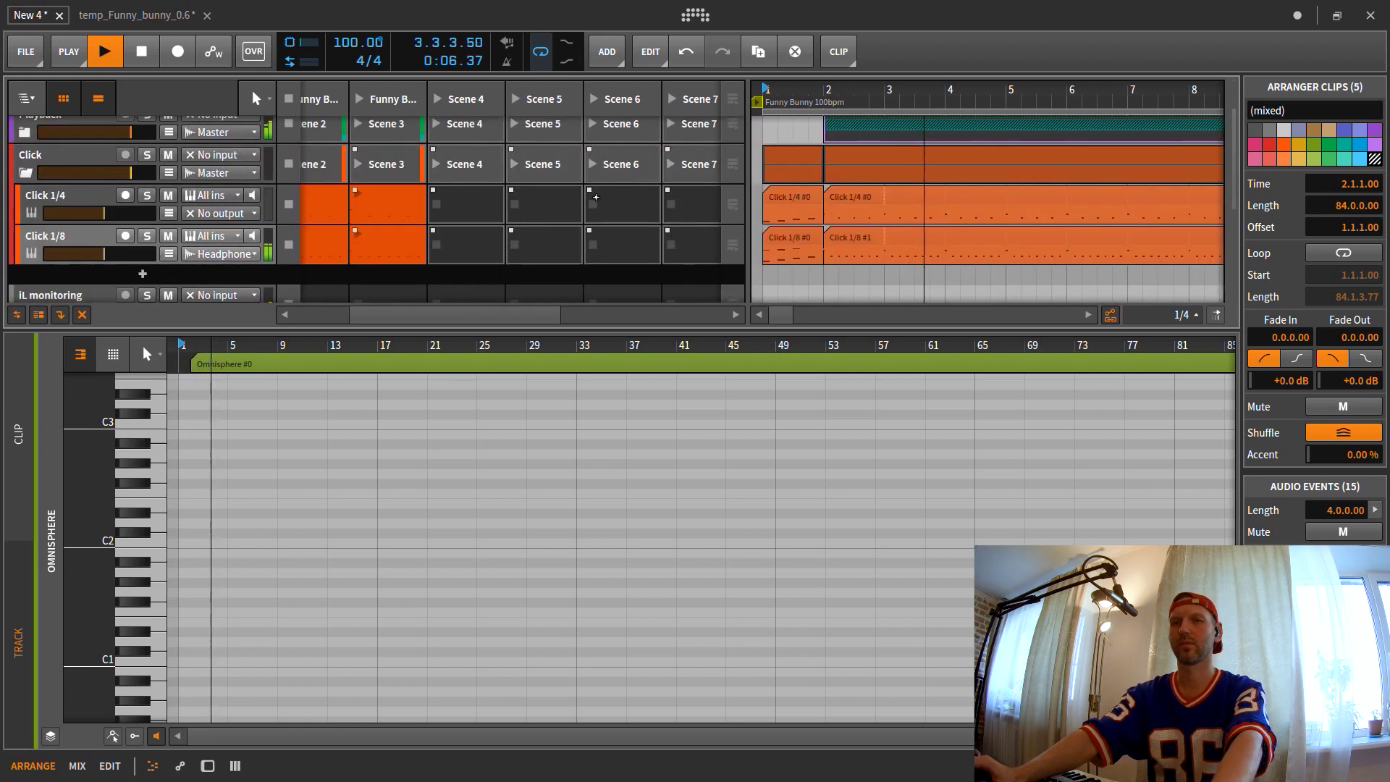
mouse_move(859, 103)
left_mouse_down()
mouse_move(888, 133)
mouse_move(779, 115)
mouse_move(860, 117)
left_mouse_up()
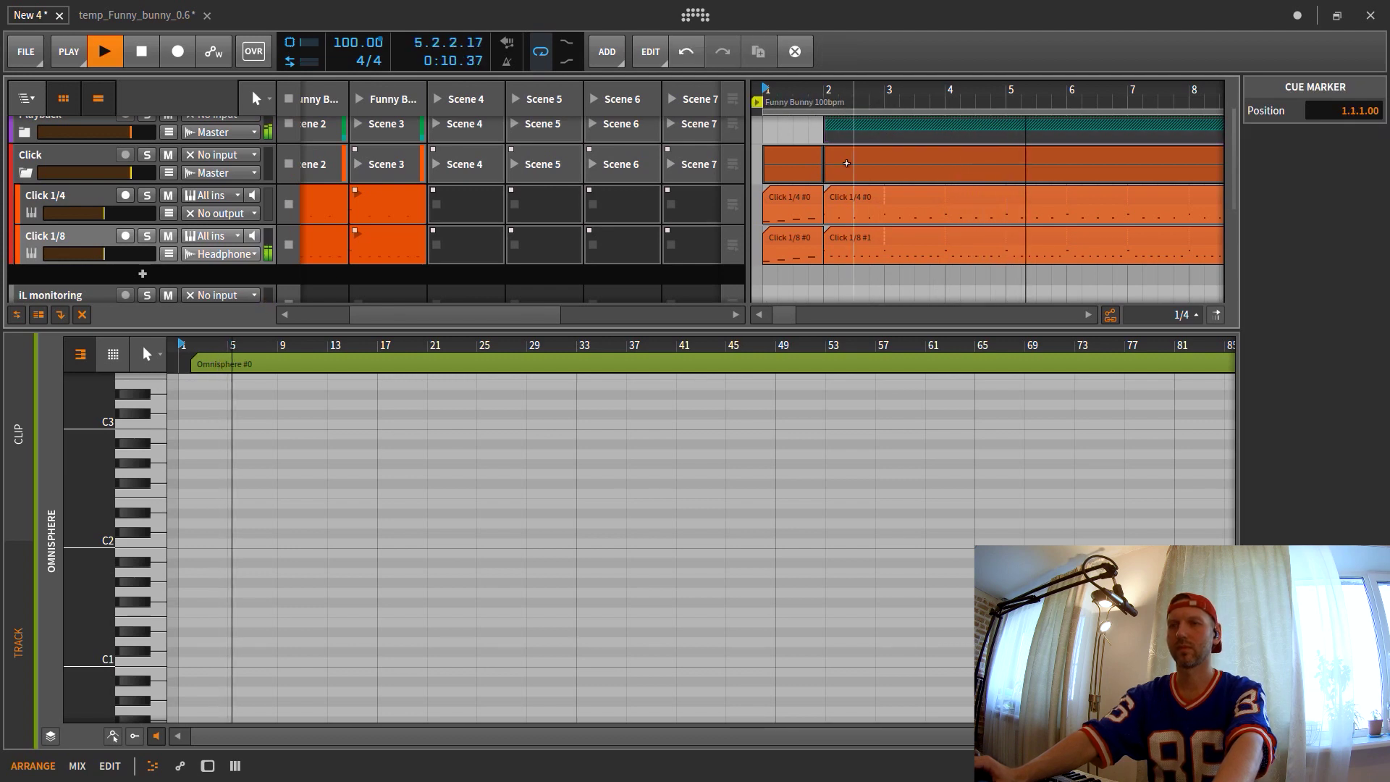
key("space")
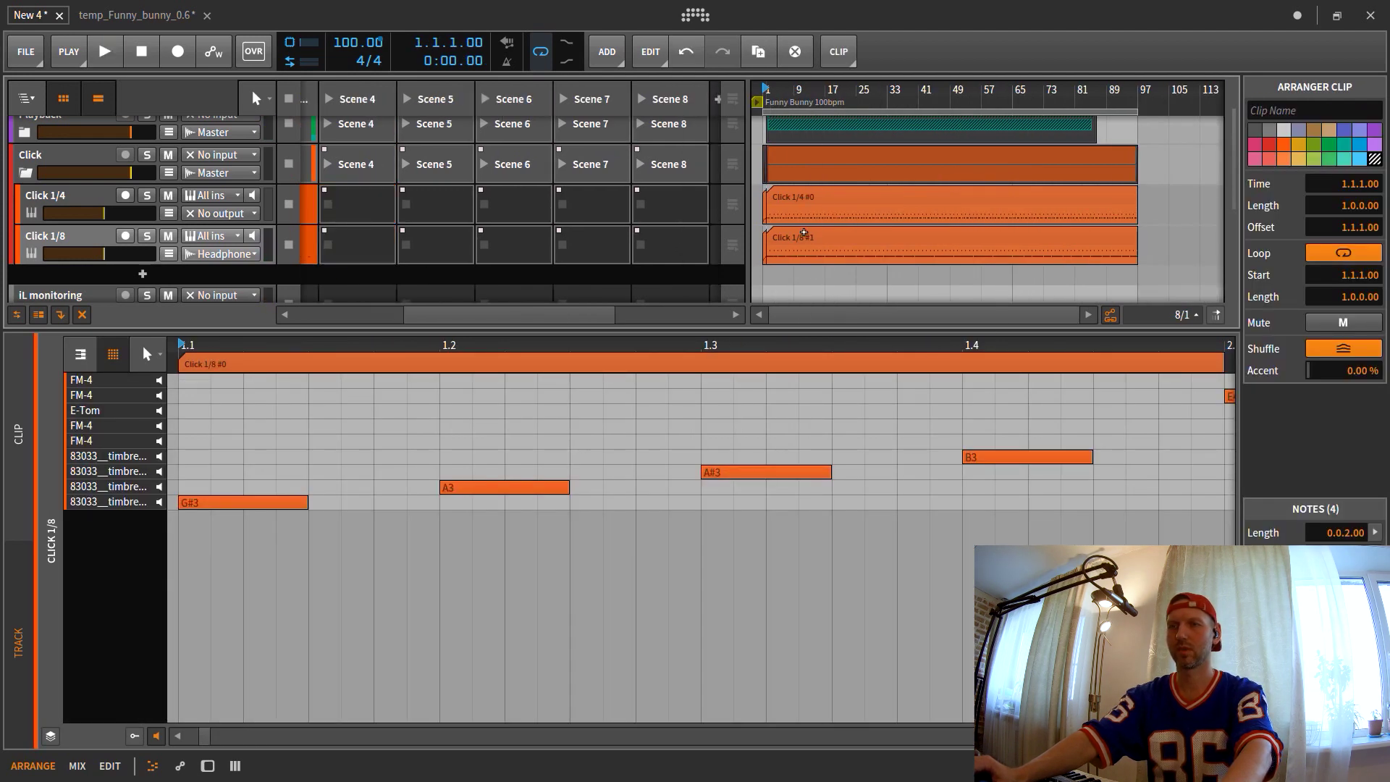
- Consolidate the count-in and following click clip into a single 96-bar clip on both the Click 1/8 and Click 1/4 tracks
left_click(804, 233)
scroll(787, 164, "up", 3)
left_click(784, 194)
left_click(784, 194, "shift")
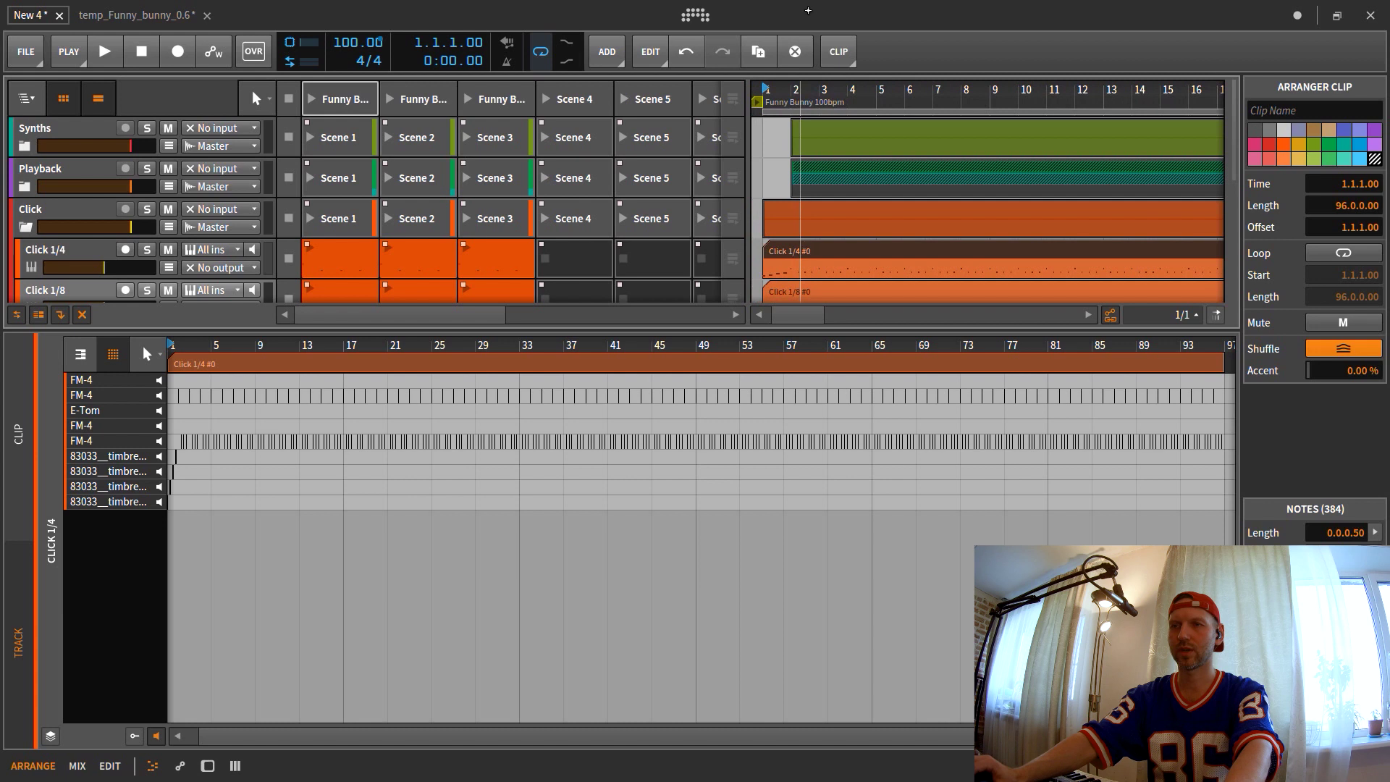
- Expand the Playback group to show its Synths, Bass and Vocals tracks in the arrangement
left_click(840, 169)
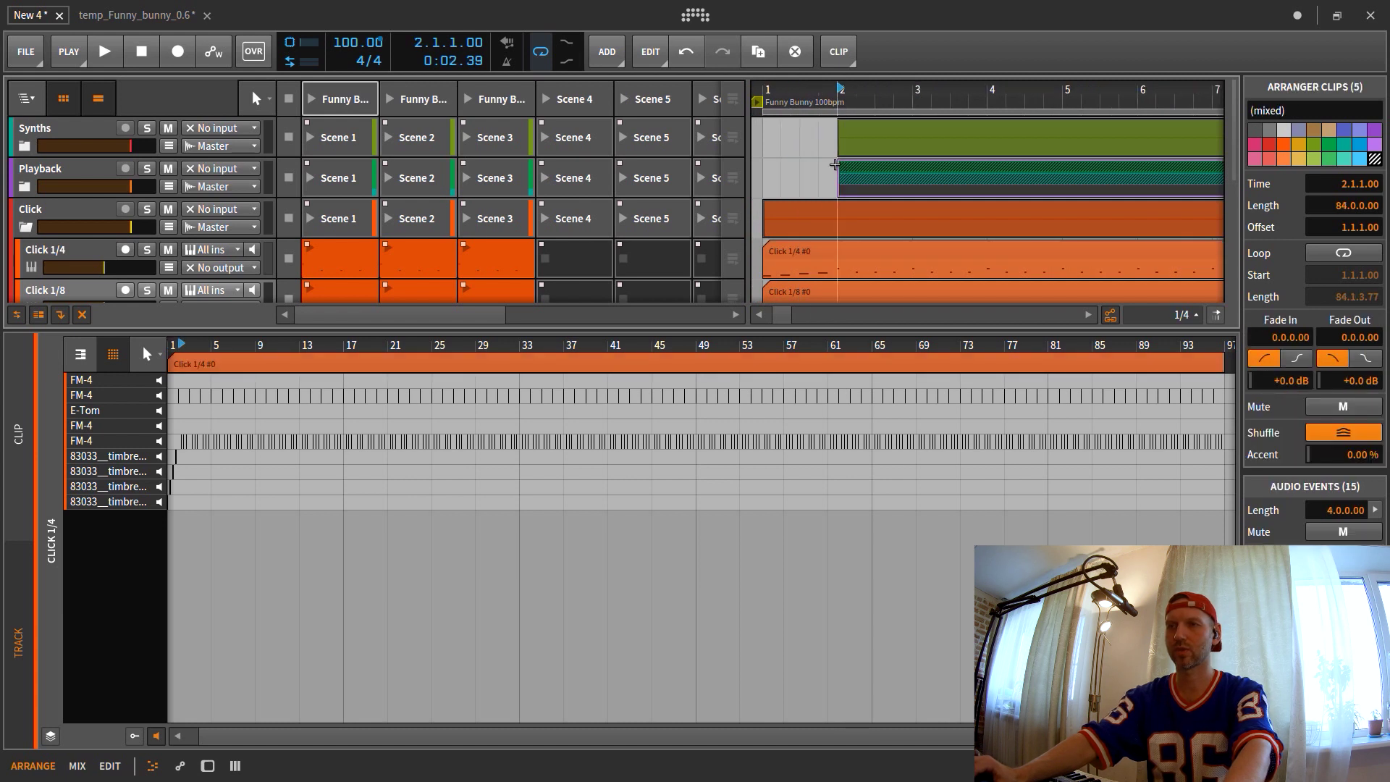
left_click(169, 186)
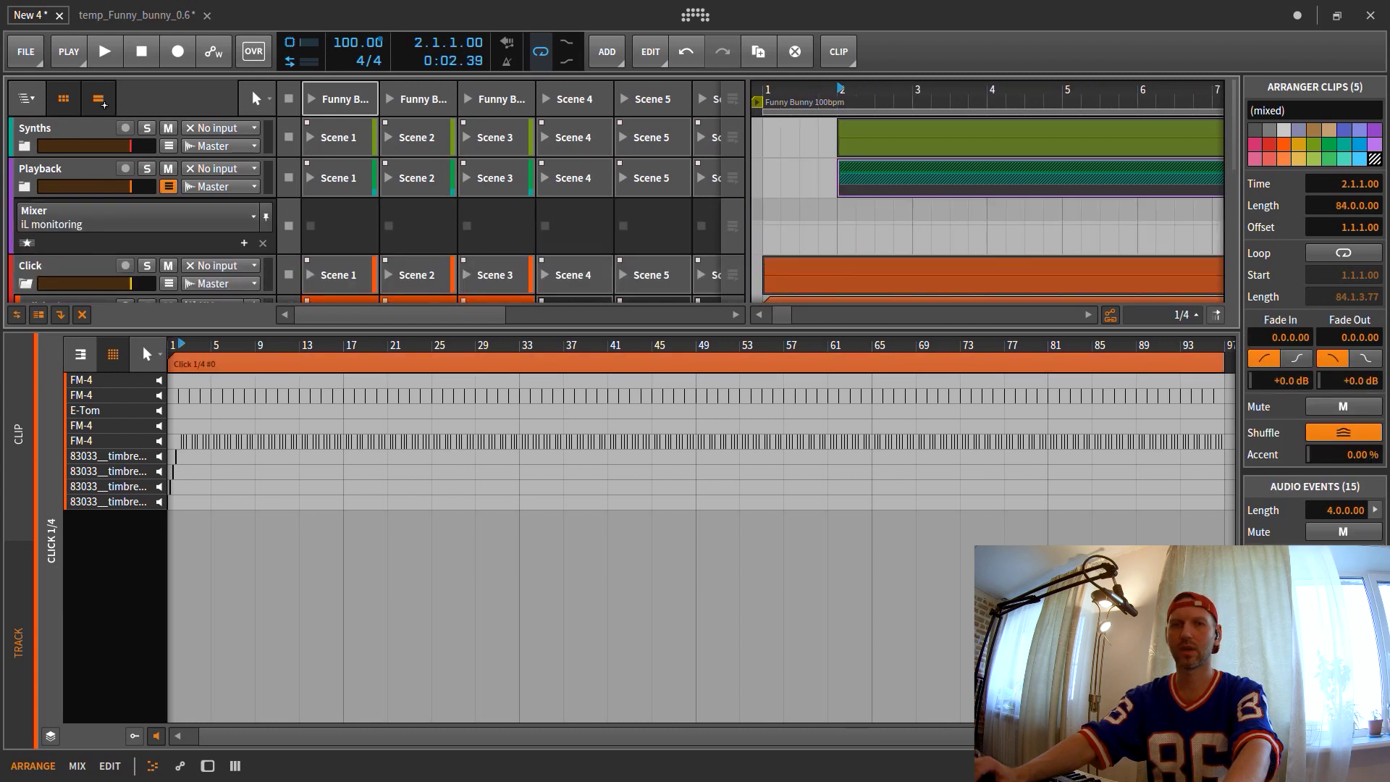
left_click(154, 194)
left_click(25, 186)
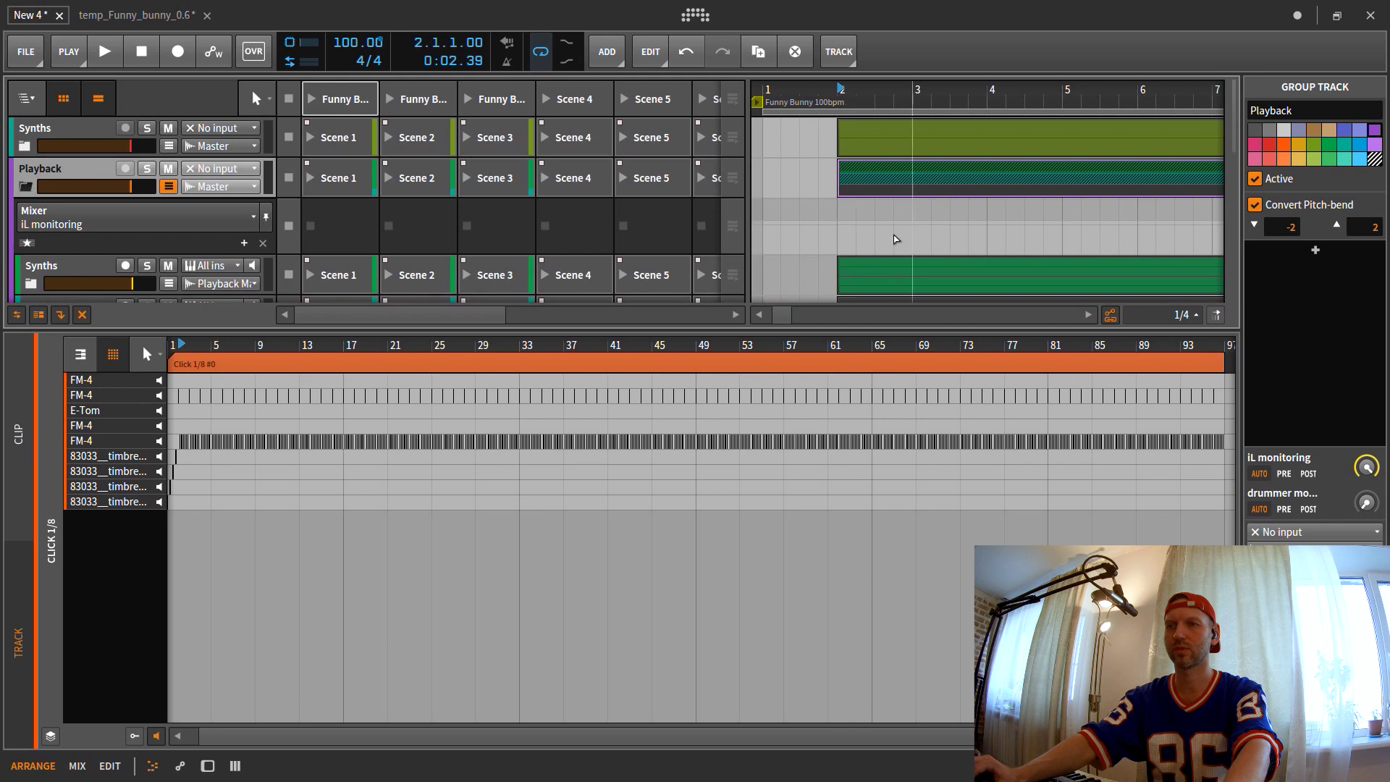
scroll(896, 240, "down", 4)
scroll(868, 217, "up", 2)
- Extend the start of the Bass-bounce-1 clip back to 1.1.1.00, making it 85 bars long
left_click(895, 155)
left_click(779, 154)
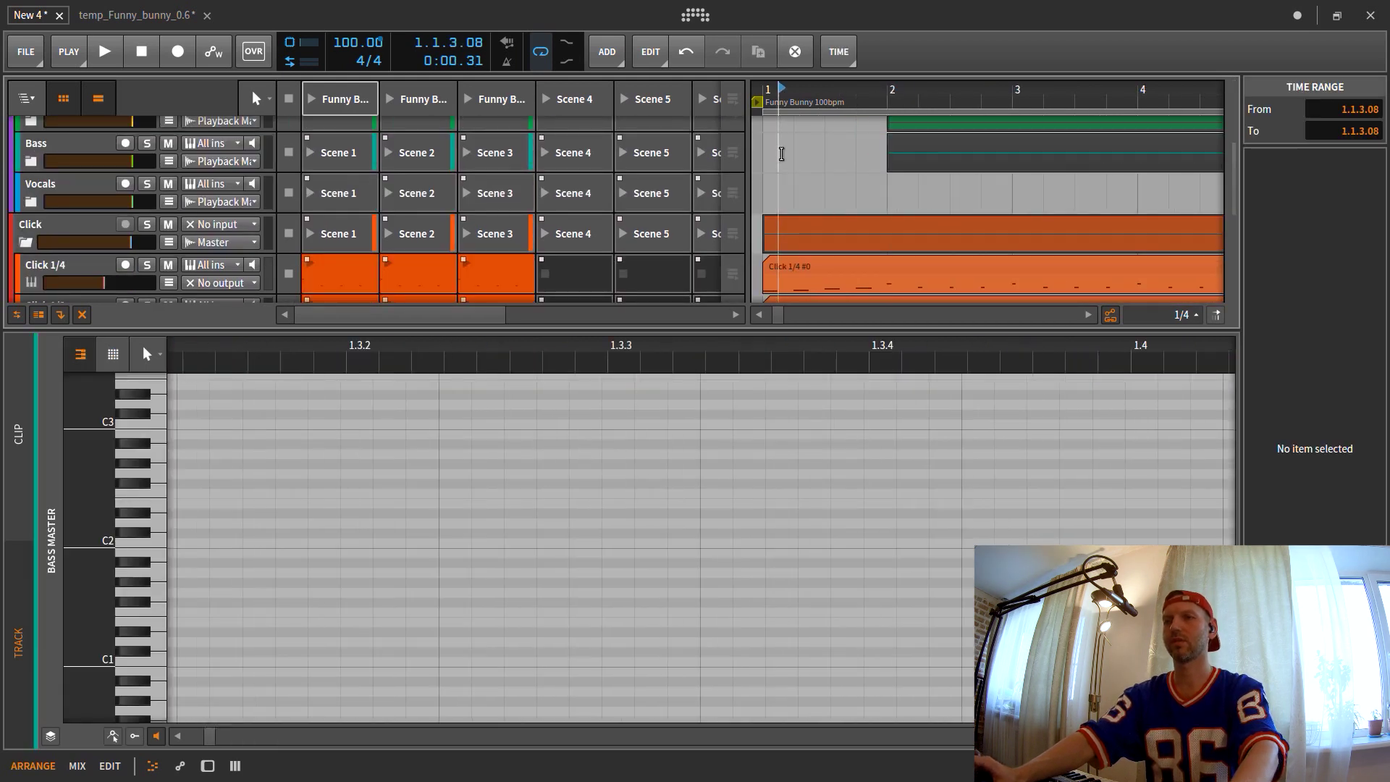
scroll(786, 161, "up", 2)
scroll(791, 165, "down", 2)
scroll(791, 164, "up", 1)
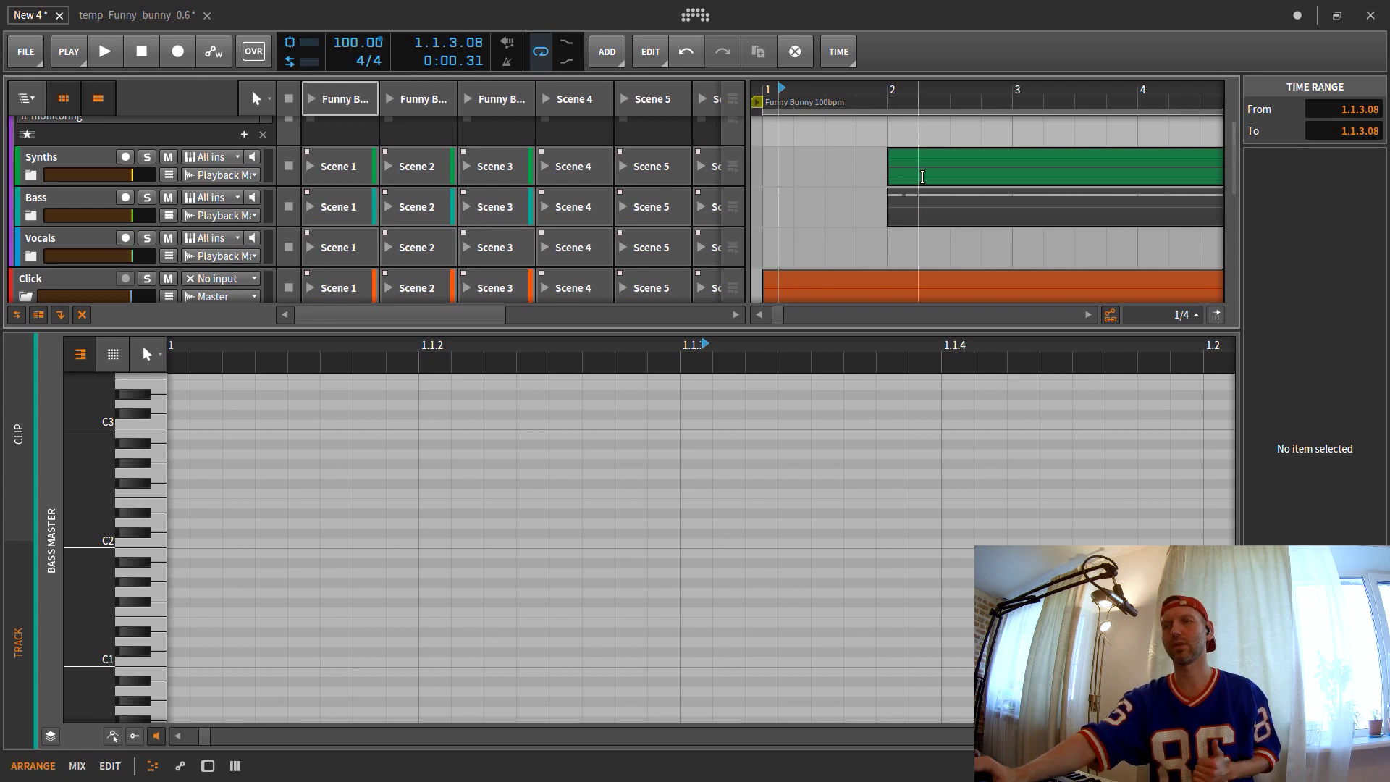
left_click(932, 204)
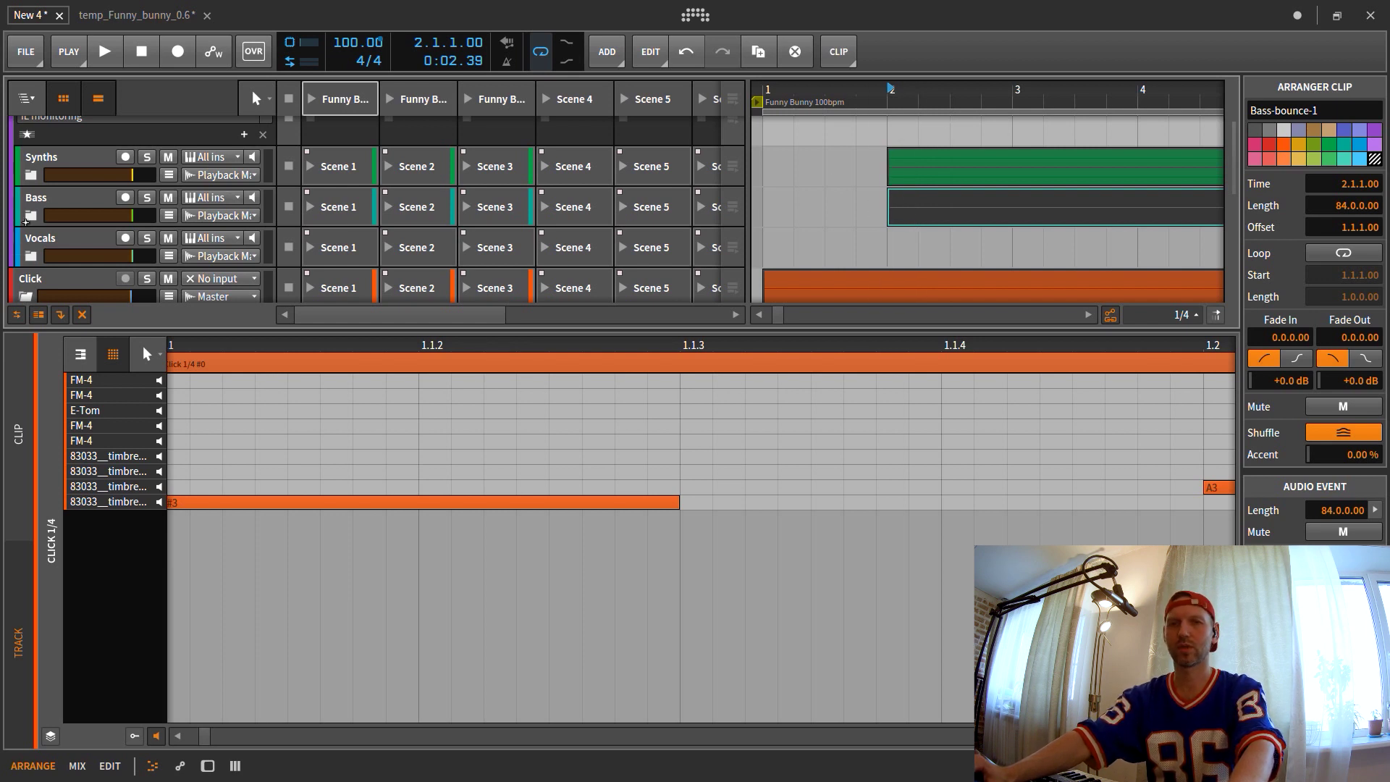
left_click_drag(897, 244, 741, 244)
left_click(795, 238)
scroll(893, 170, "up", 1)
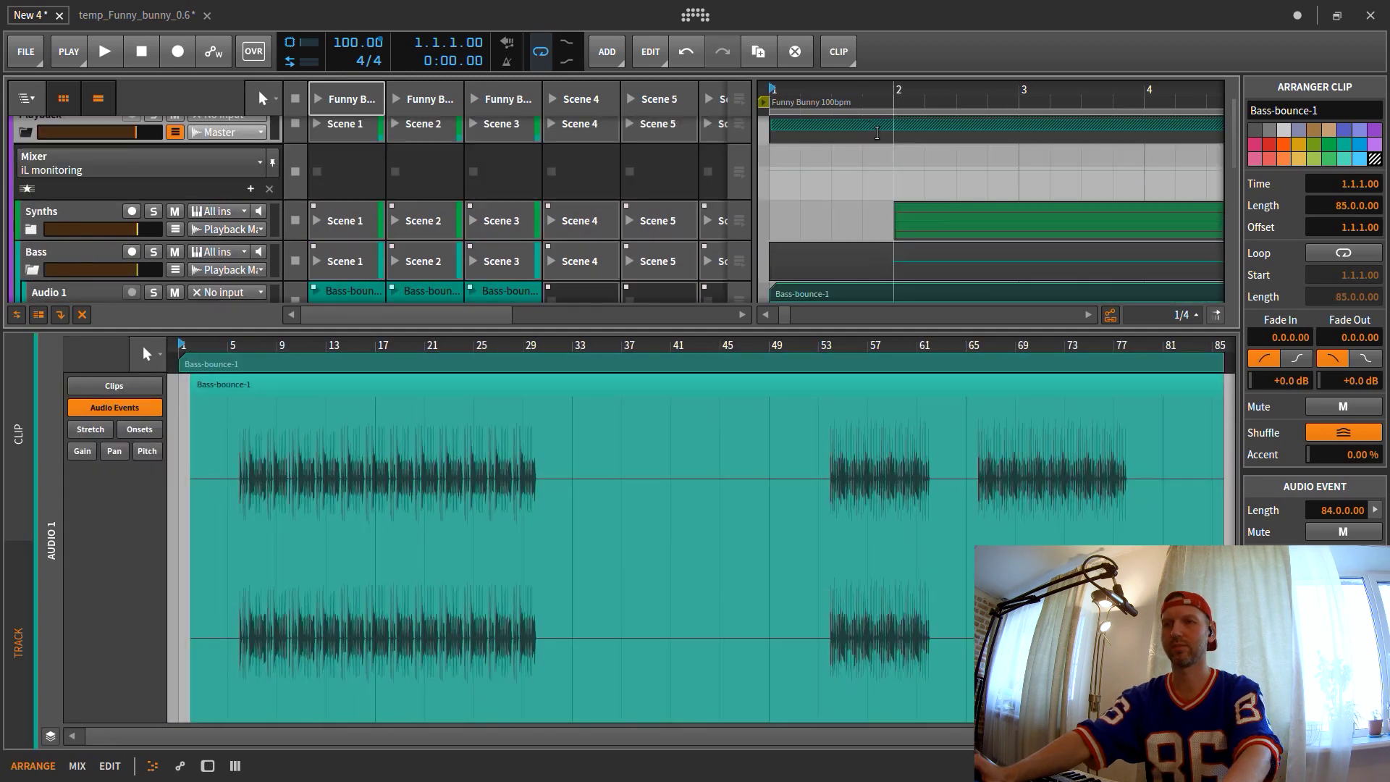
- Extend the start of both Omnisphere clips in the Synths group back to 1.1.1.00, making each 85 bars long
scroll(688, 196, "up", 3)
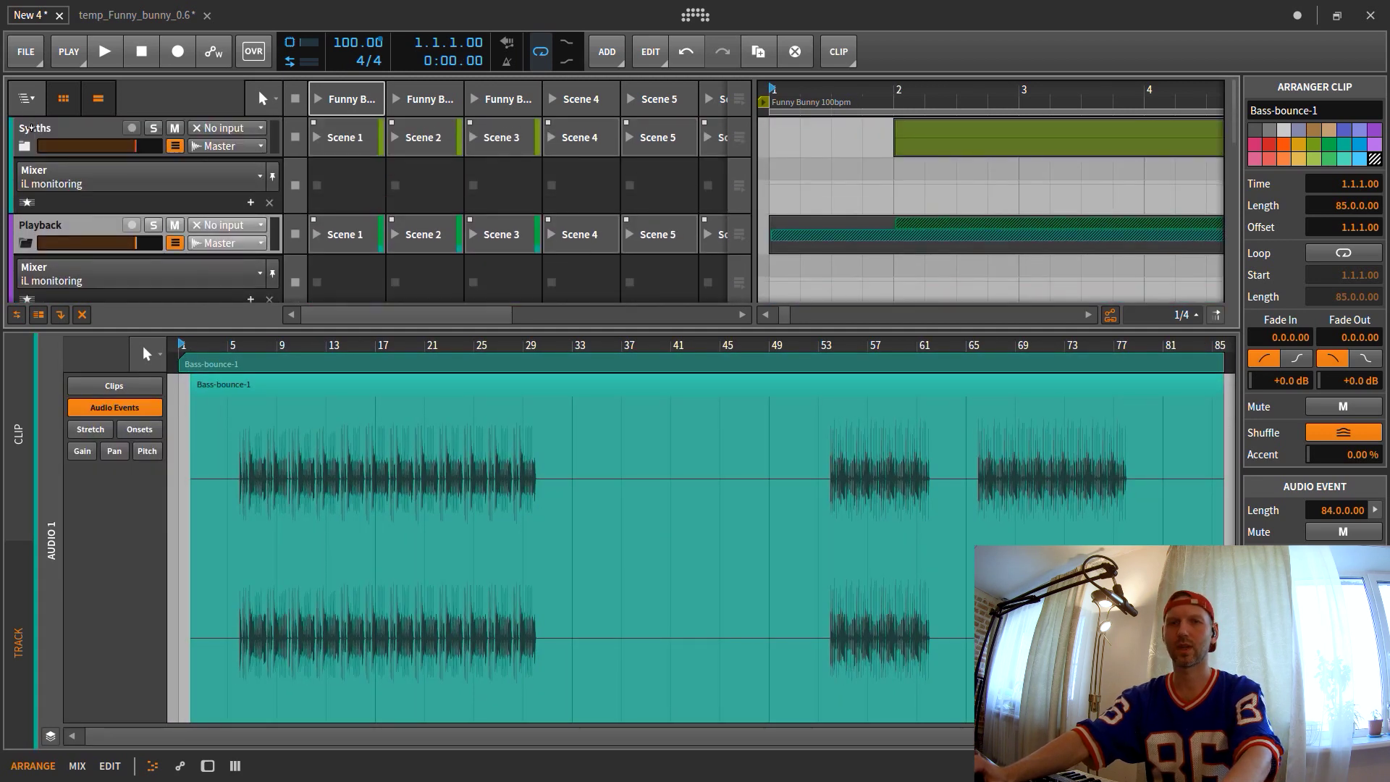
left_click(26, 145)
scroll(838, 198, "up", 1)
left_click_drag(896, 267, 767, 268)
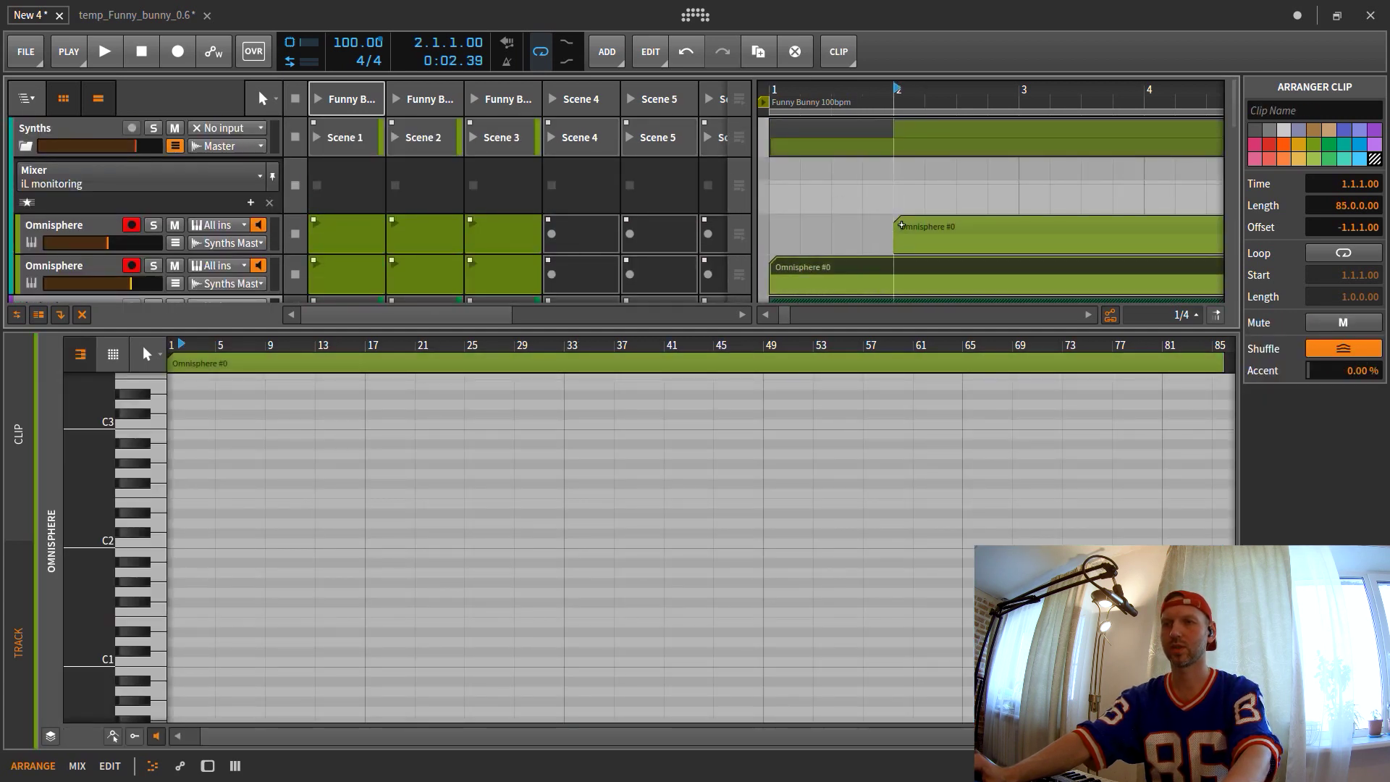
left_click_drag(896, 221, 732, 246)
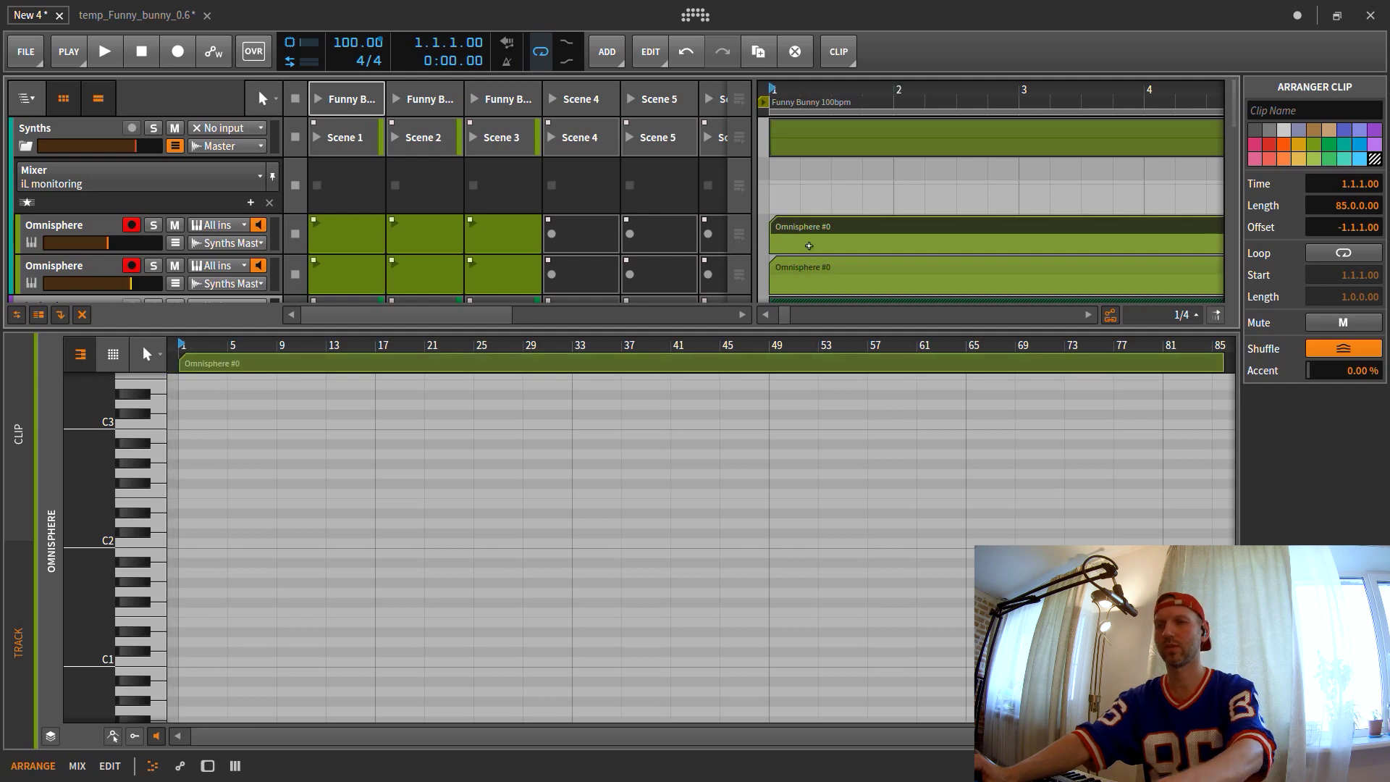
left_click(806, 274)
- Extend the Playback group's Synths clips back to bar 1 and hide the Playback group's automation lane
scroll(827, 208, "down", 3)
scroll(430, 117, "up", 3)
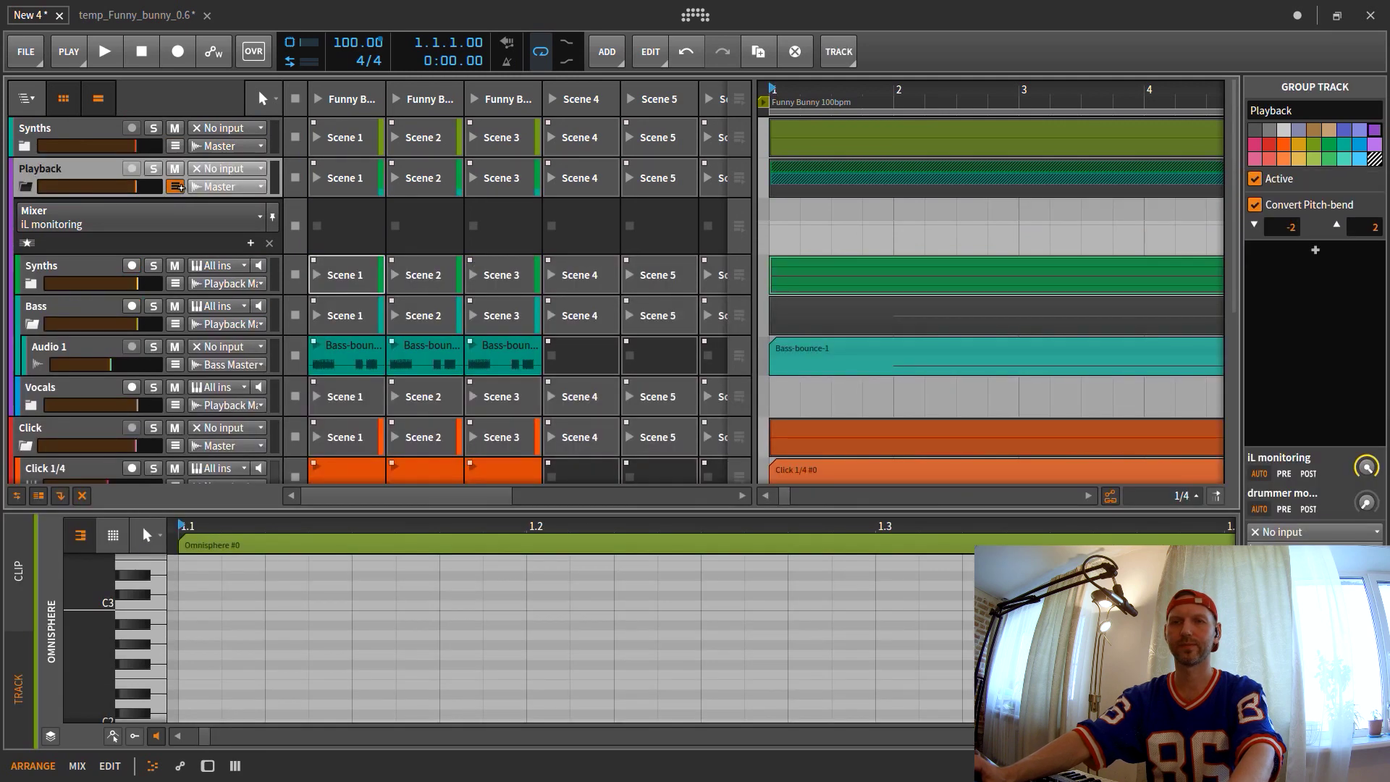
left_click(176, 186)
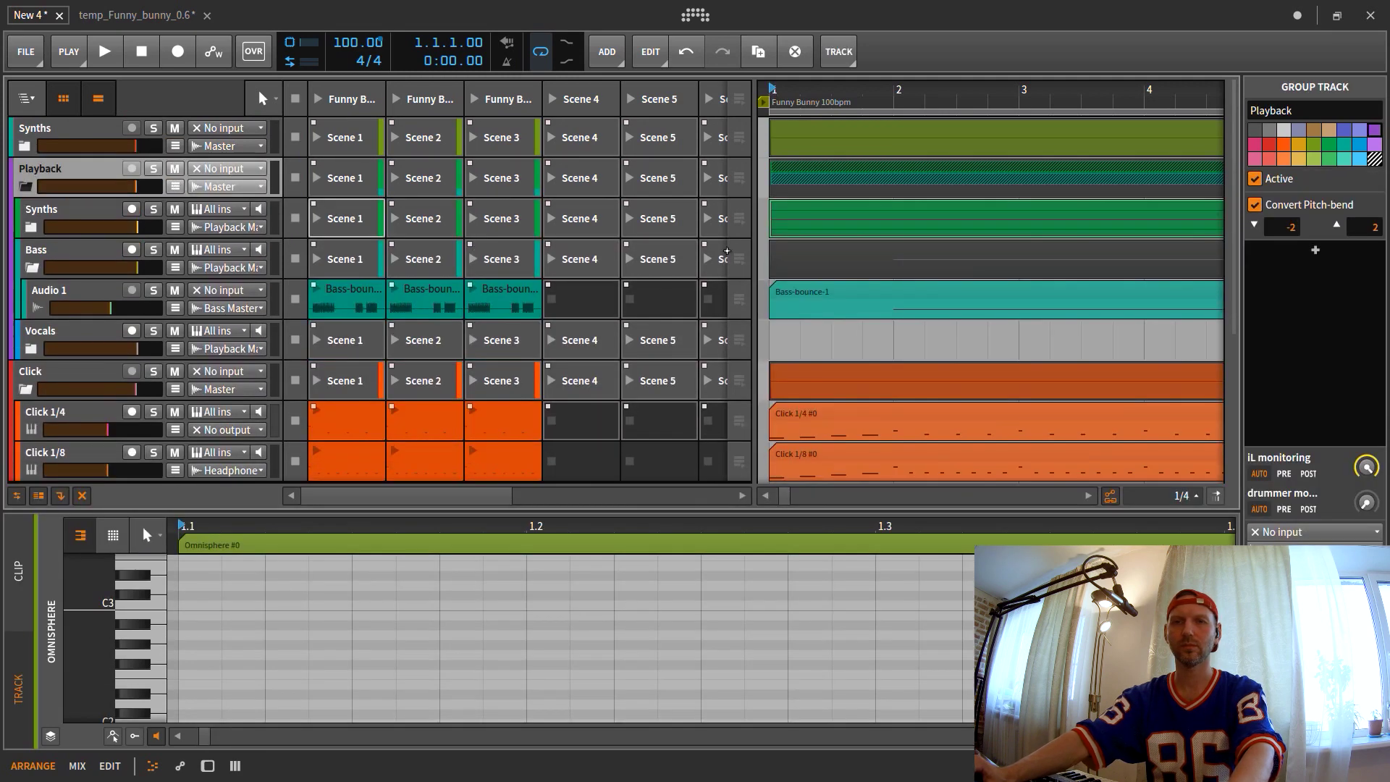
left_click(21, 184)
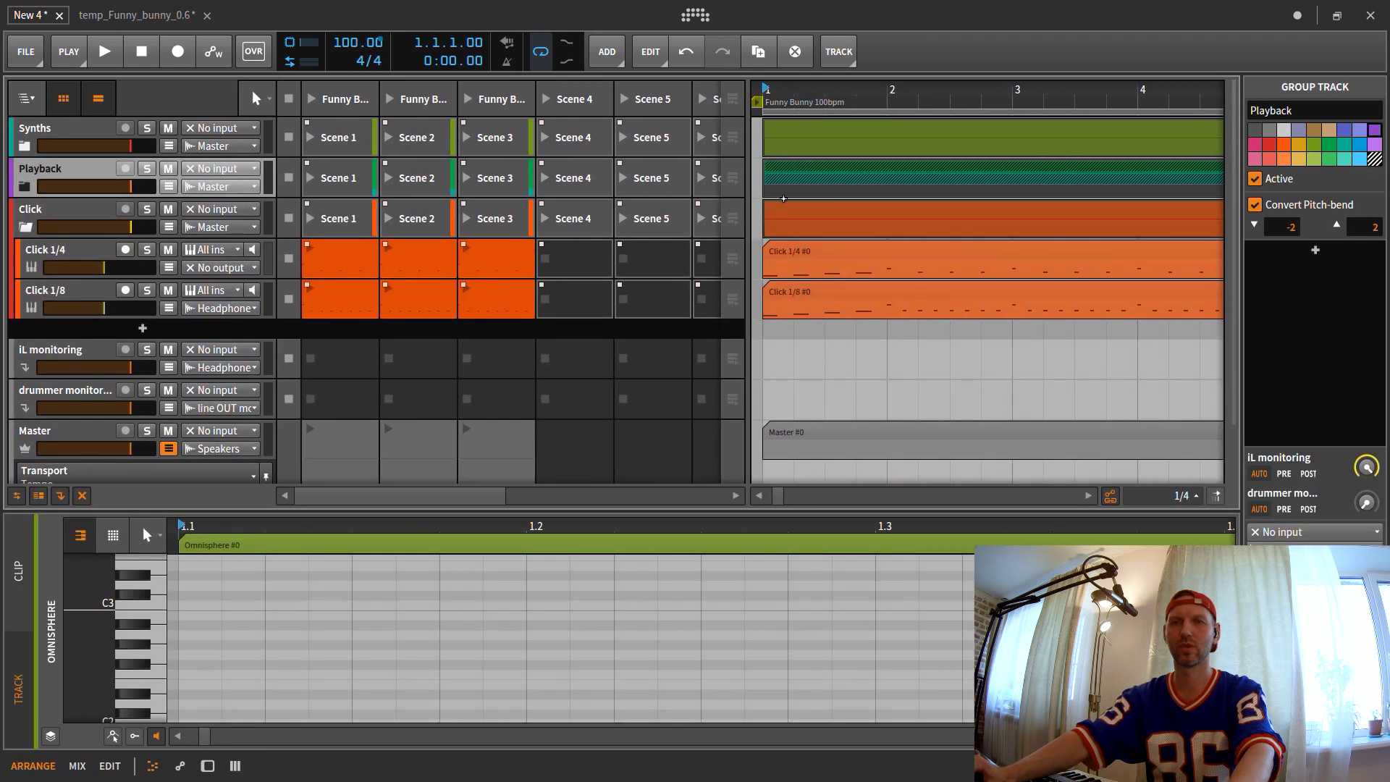
left_click(22, 186)
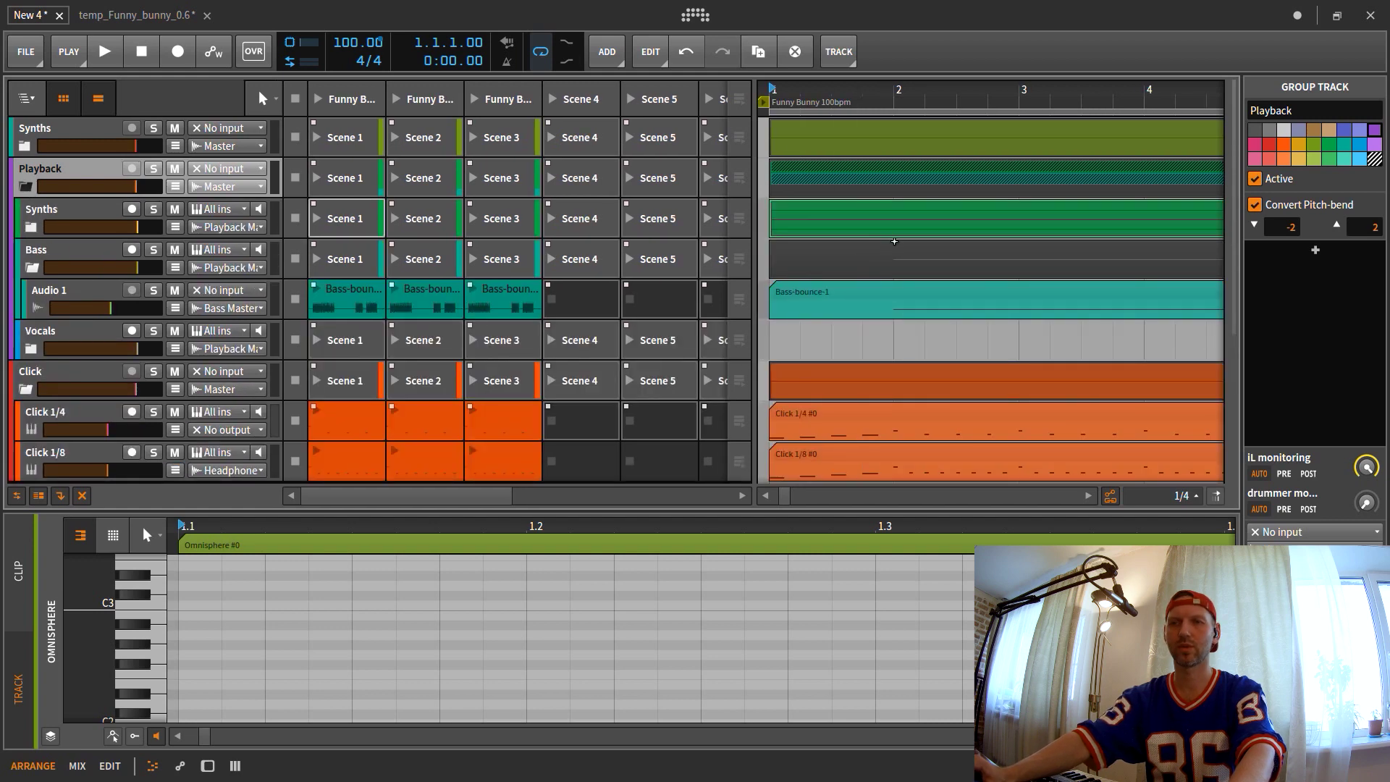
- Copy the Playback and Click group clips from the arrangement into the first Funny Bunny scene, then launch that scene and stop playback
left_click_drag(878, 171, 331, 177)
left_click_drag(916, 370, 352, 380)
left_click(318, 100)
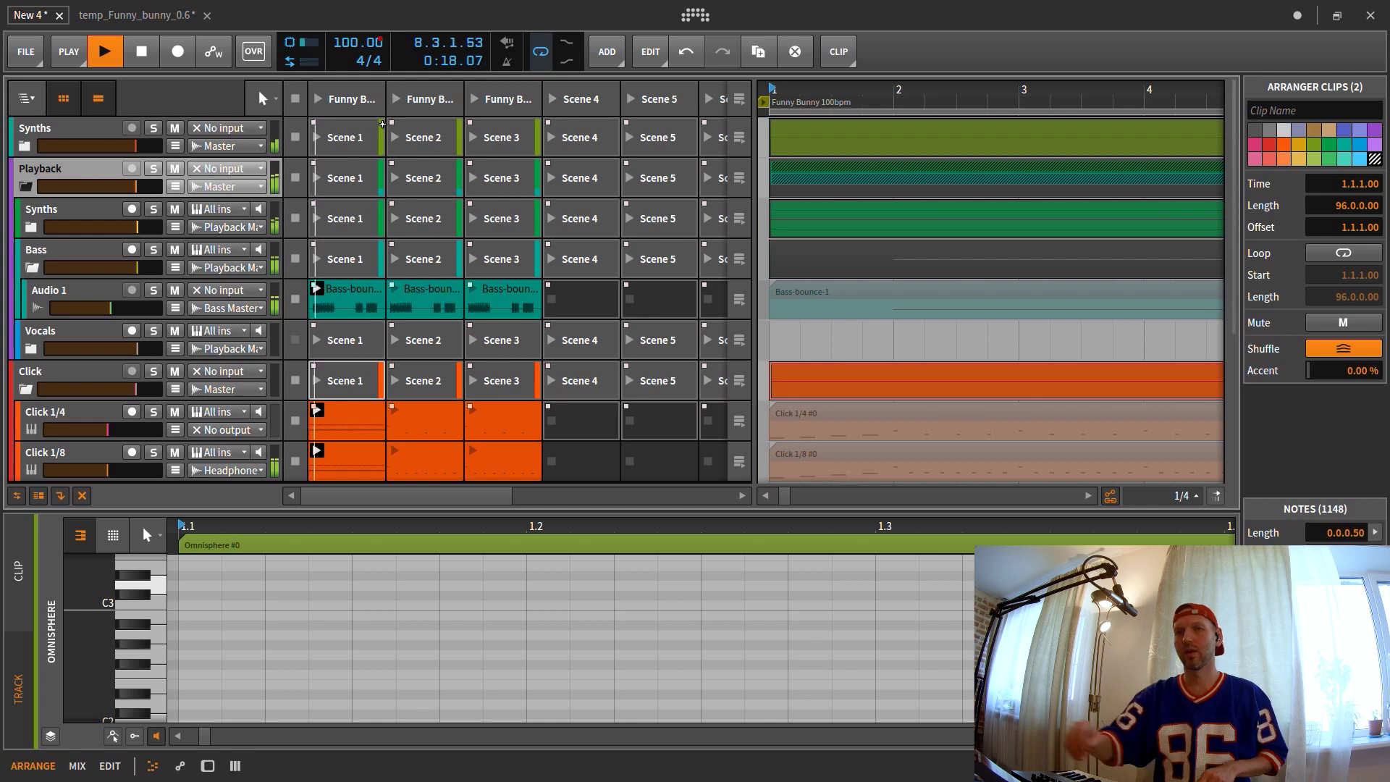
key("space")
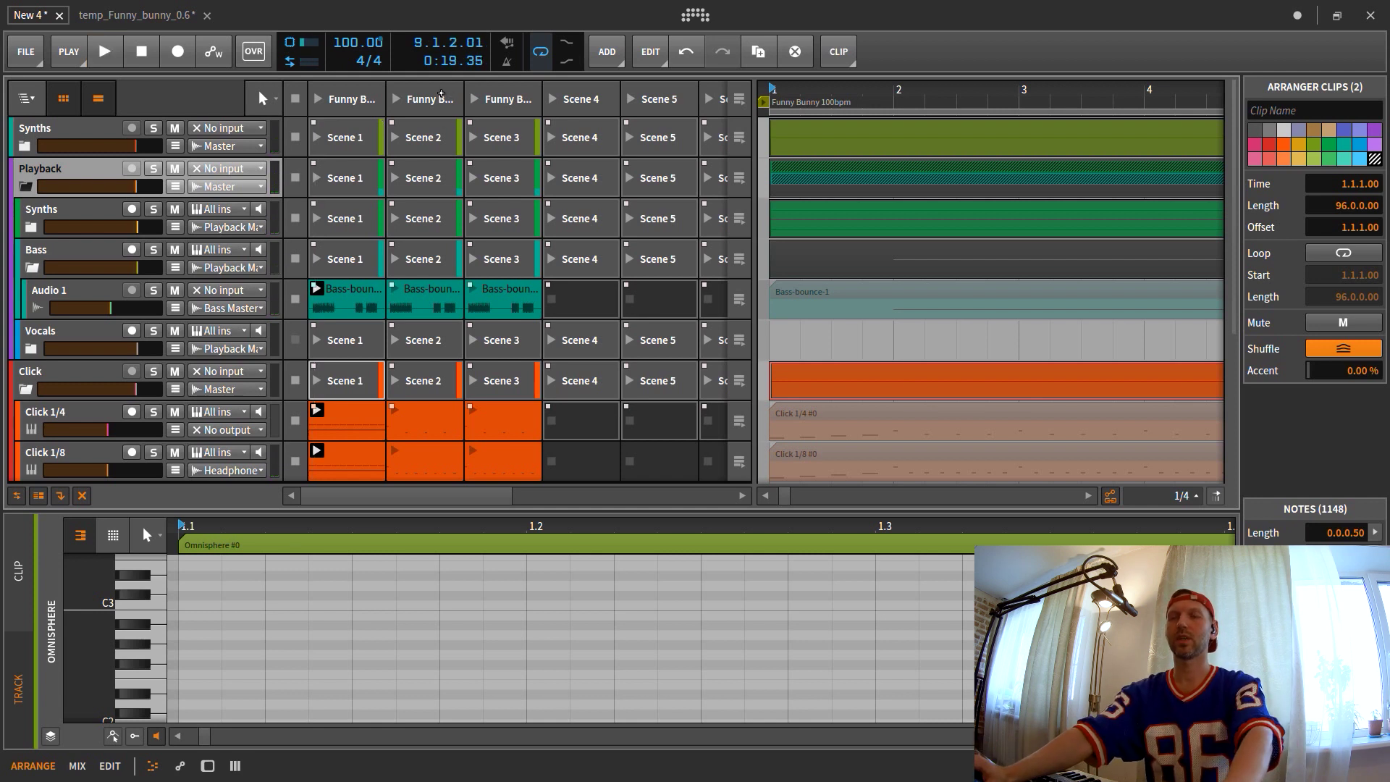